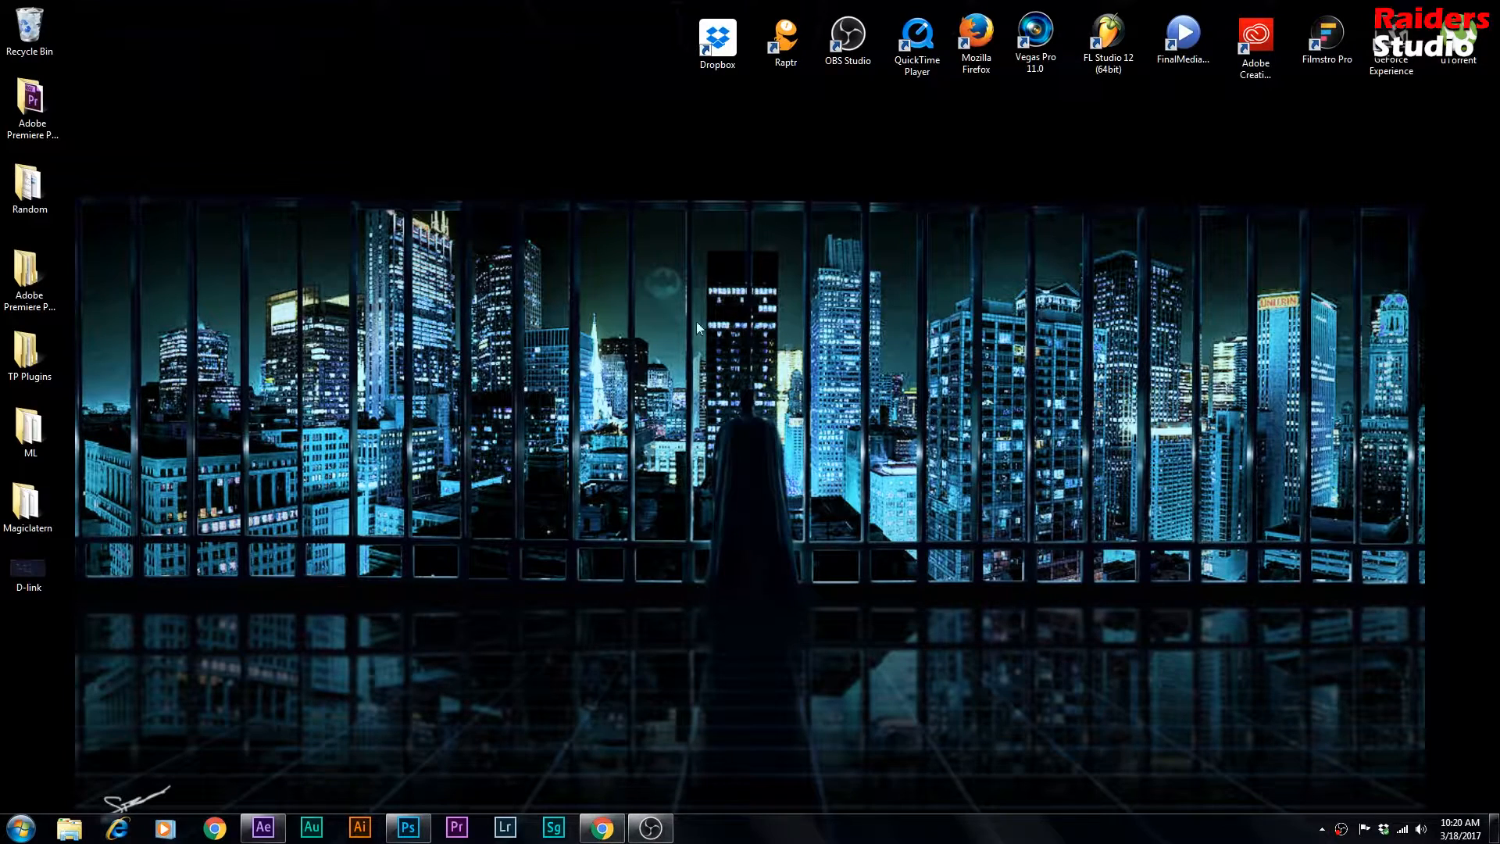
Step: Switch to Photoshop and look through the open source images, comparing the original Batman image with the finished DarkKnightSteveH.psd version
click(408, 828)
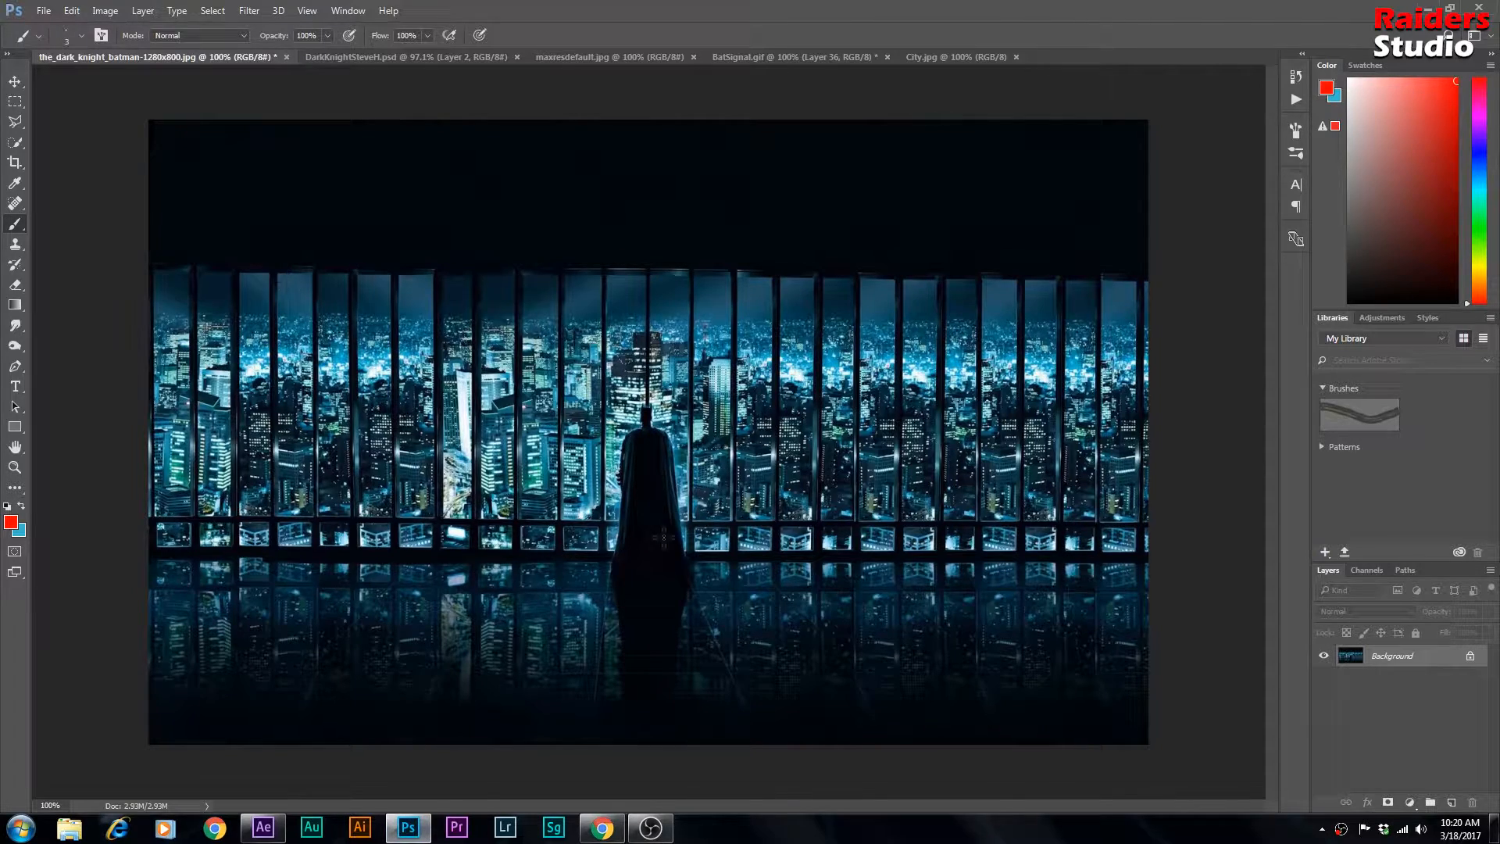
click(407, 58)
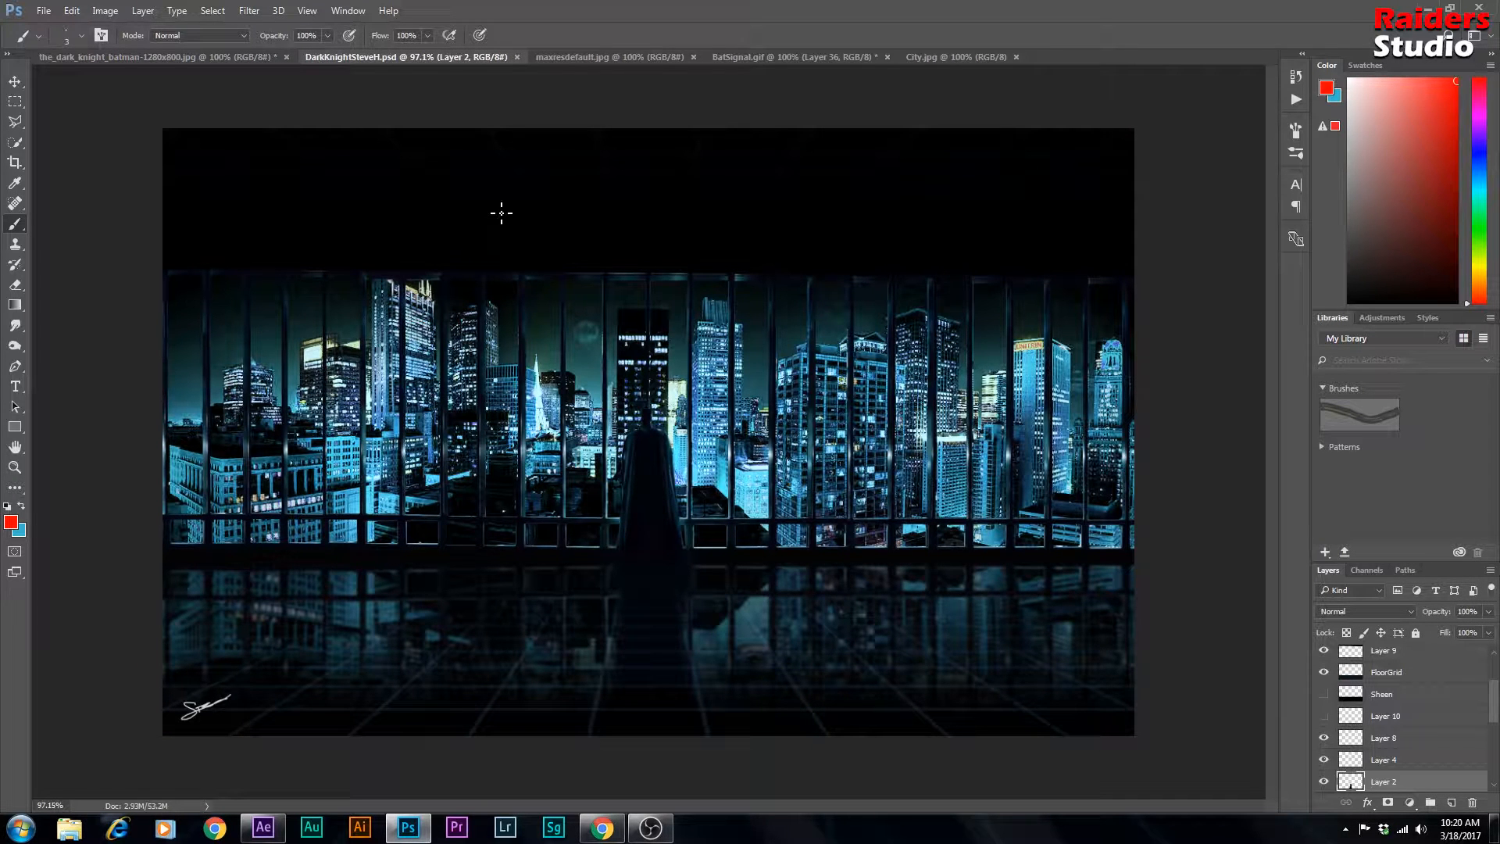
click(215, 59)
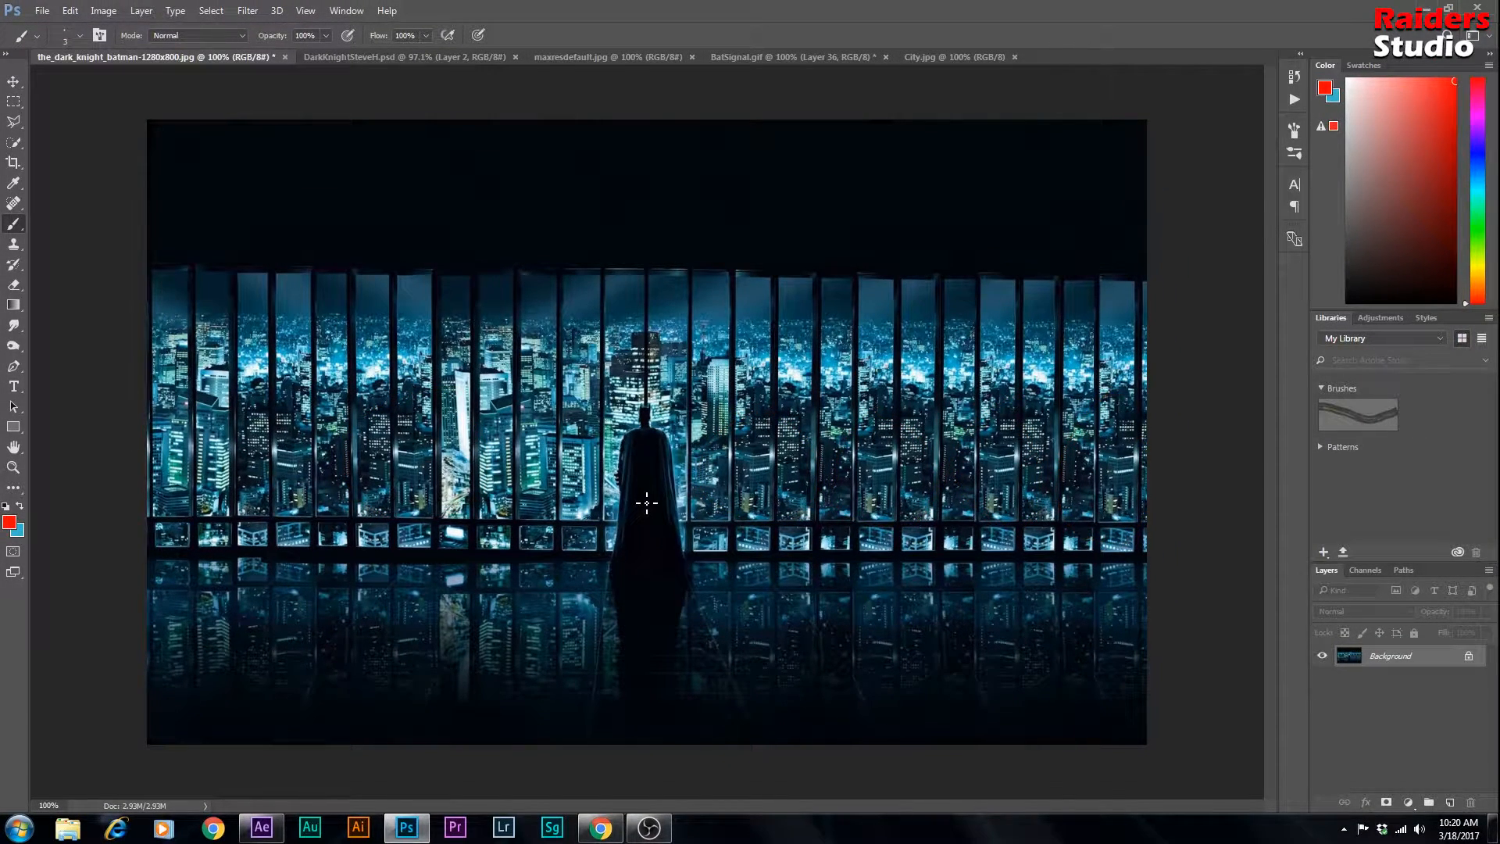
click(378, 57)
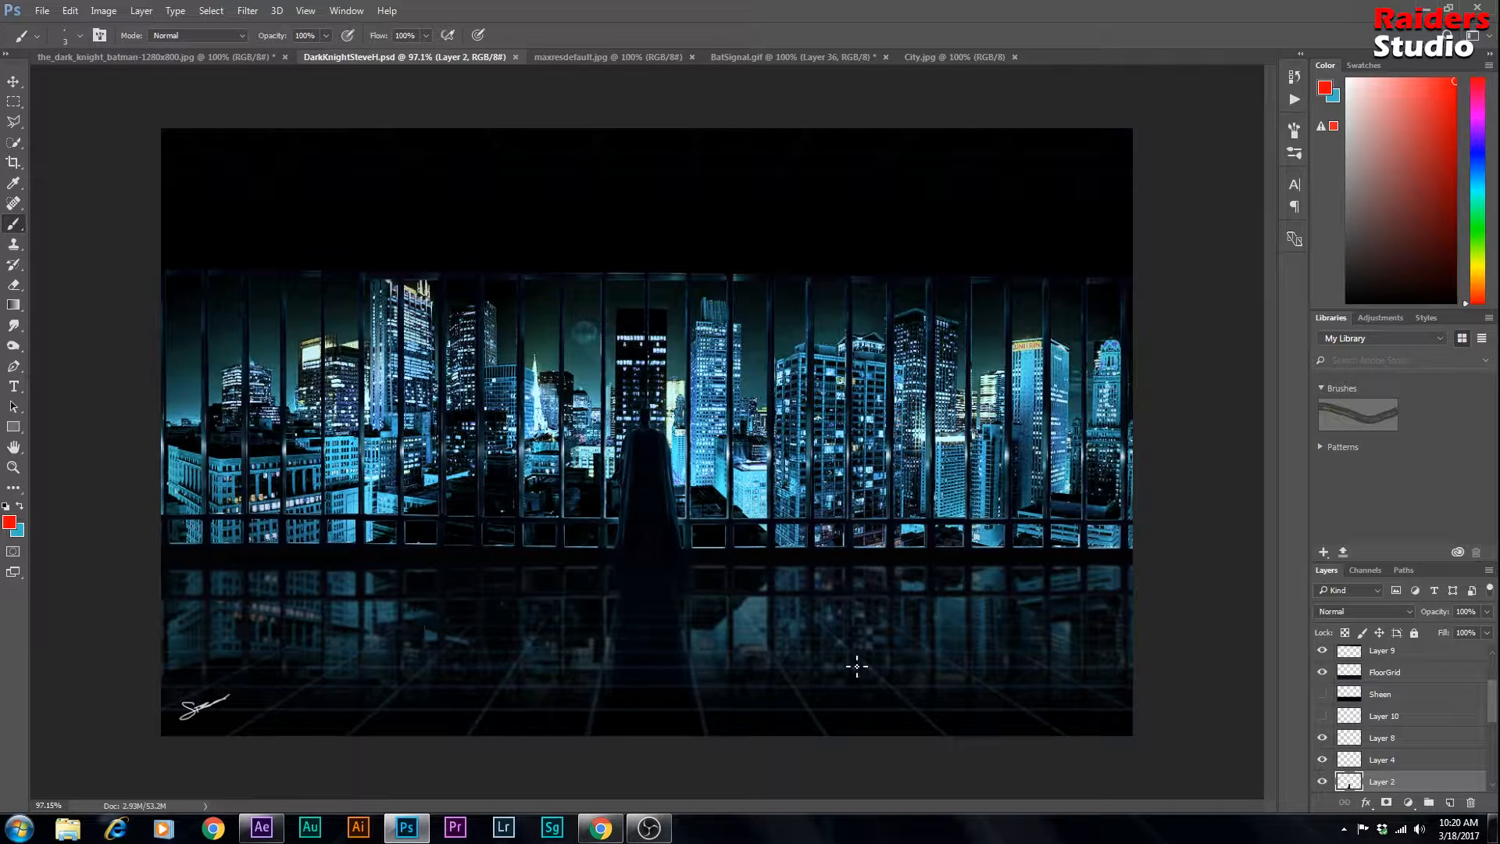
click(117, 57)
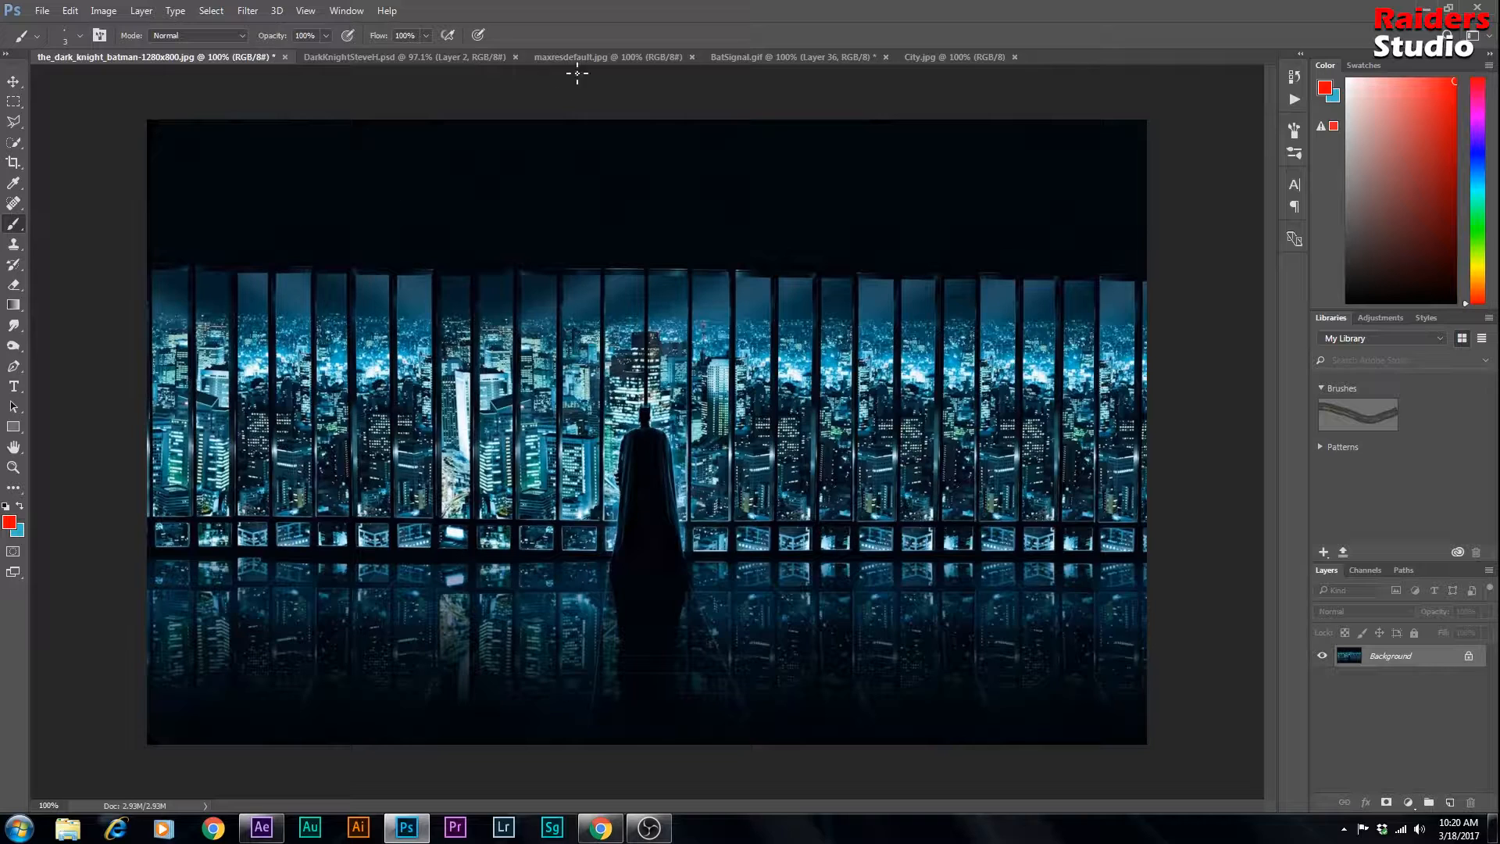
click(575, 60)
click(740, 58)
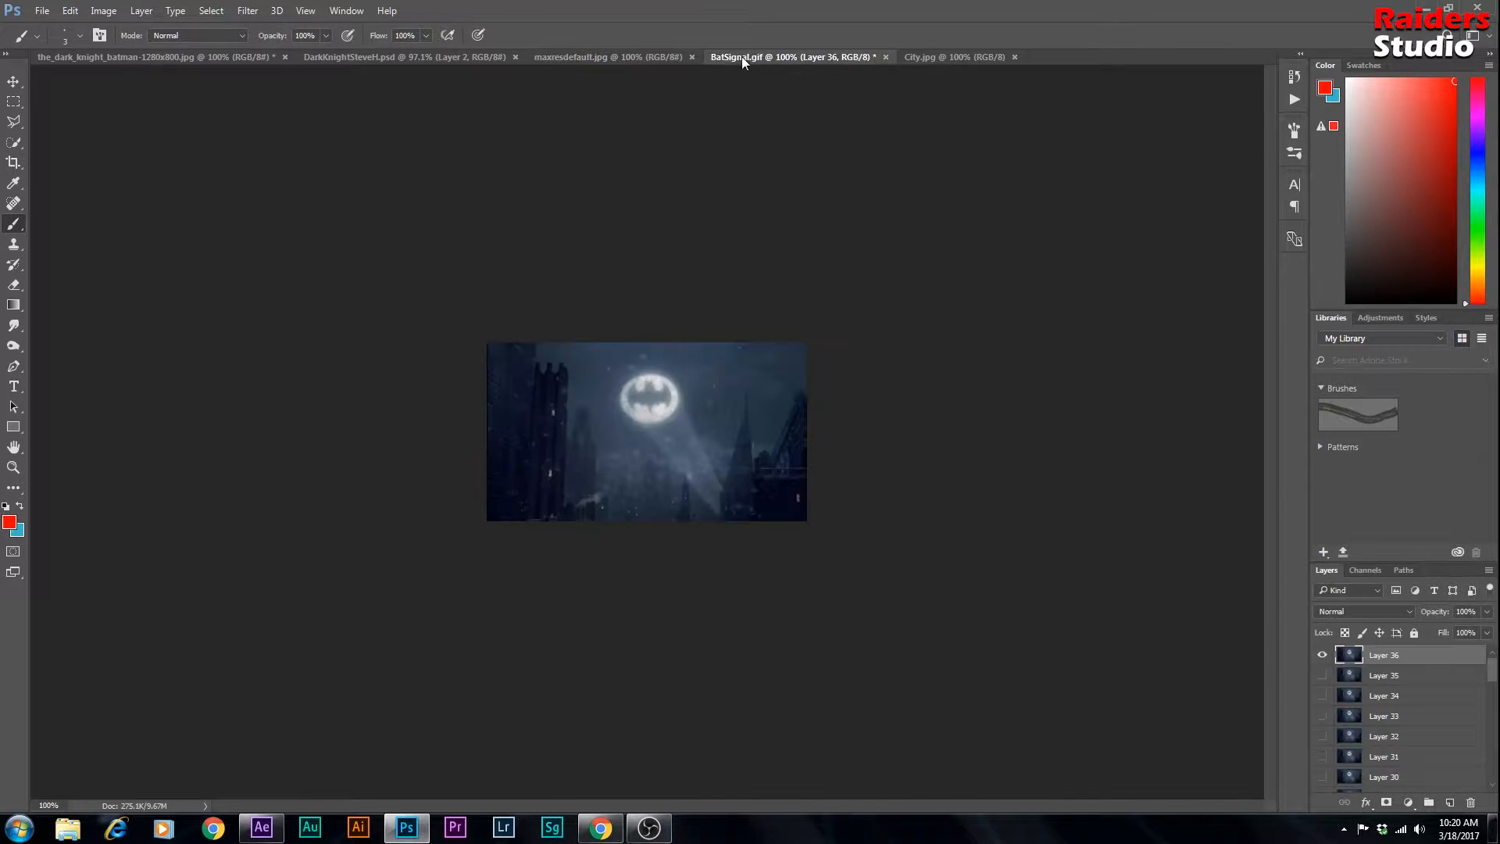
click(931, 58)
click(165, 55)
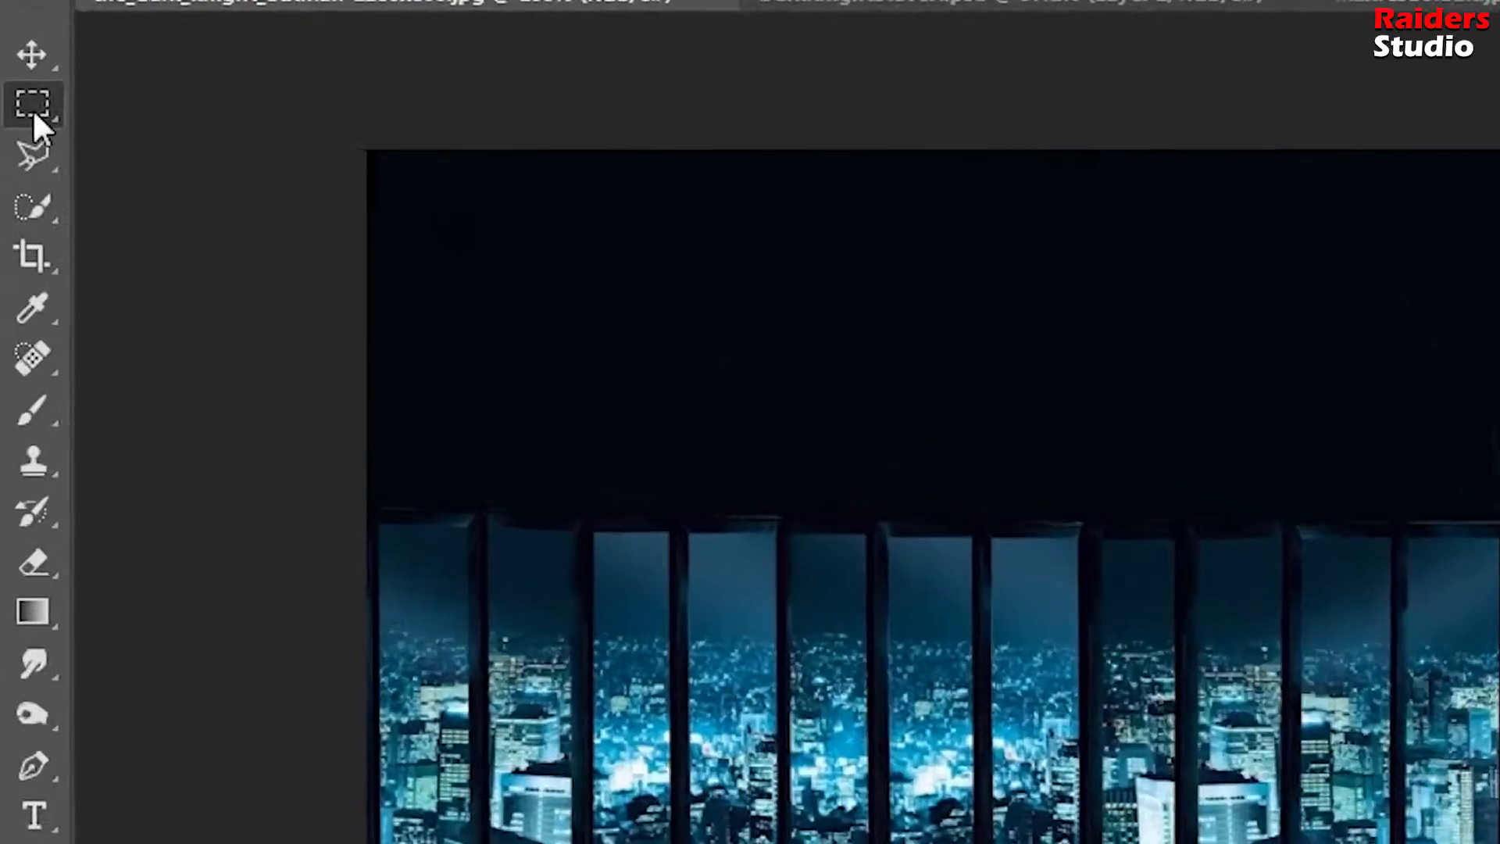
Step: Choose the Rectangular Marquee tool and unlock the Background layer of the Batman image
right_click(14, 104)
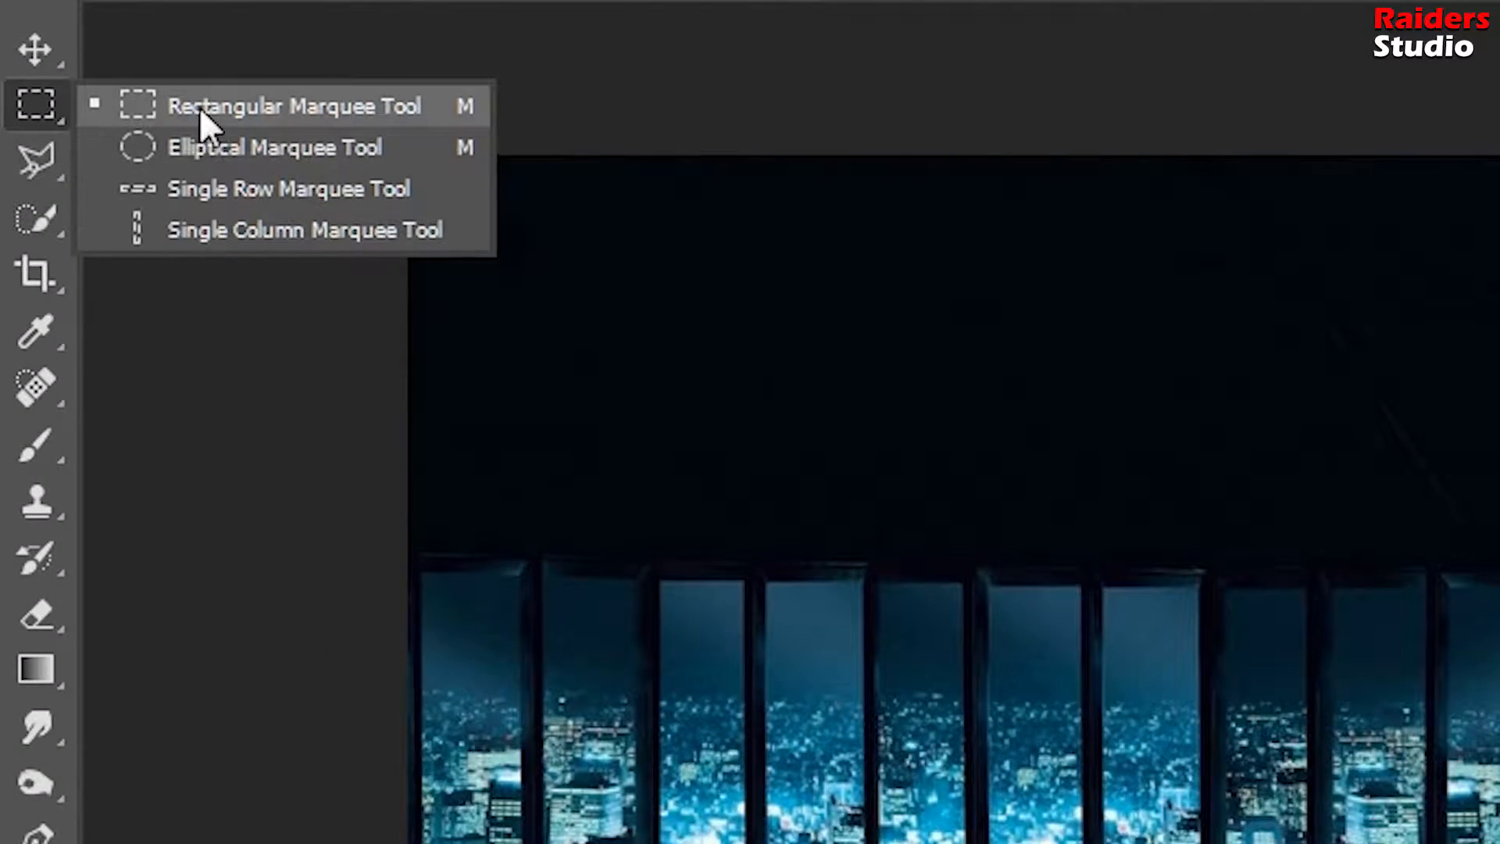
click(200, 106)
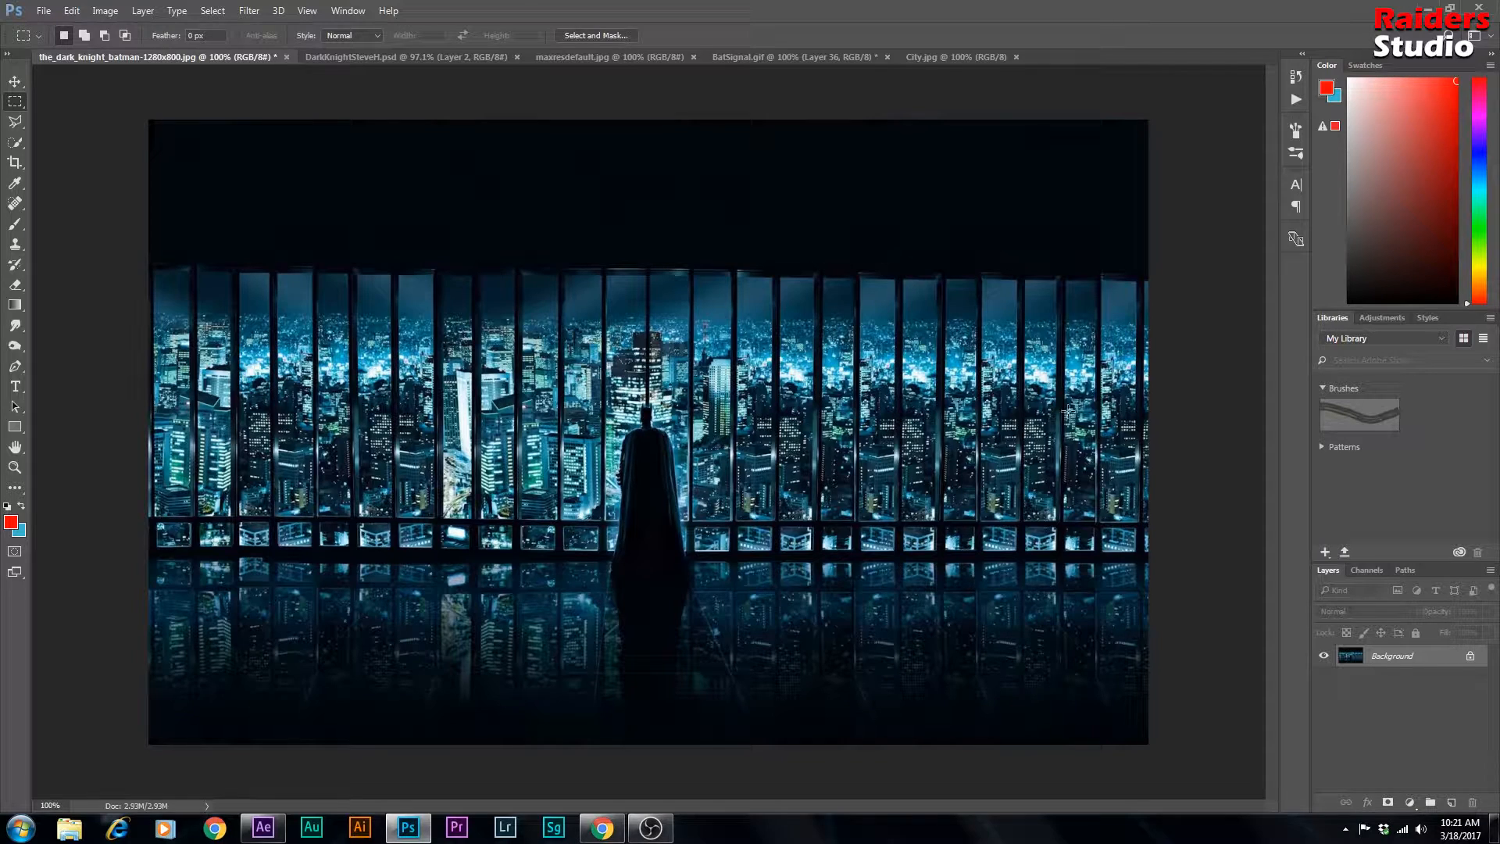
click(1472, 659)
Step: Copy the entire City.jpg skyline and paste it as a new layer in the_dark_knight_batman-1280x800.jpg
click(512, 57)
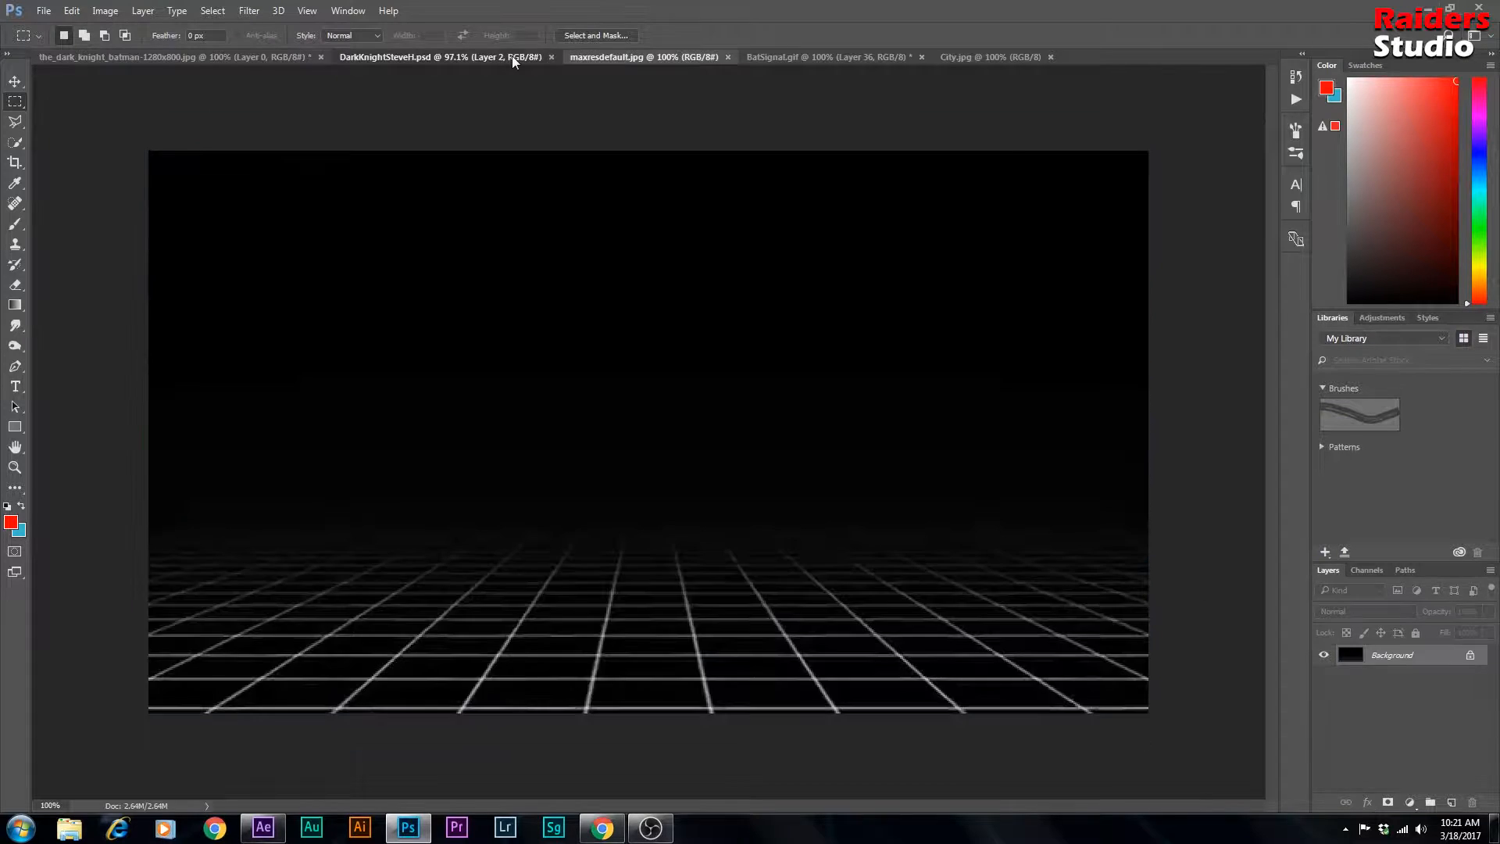
click(783, 58)
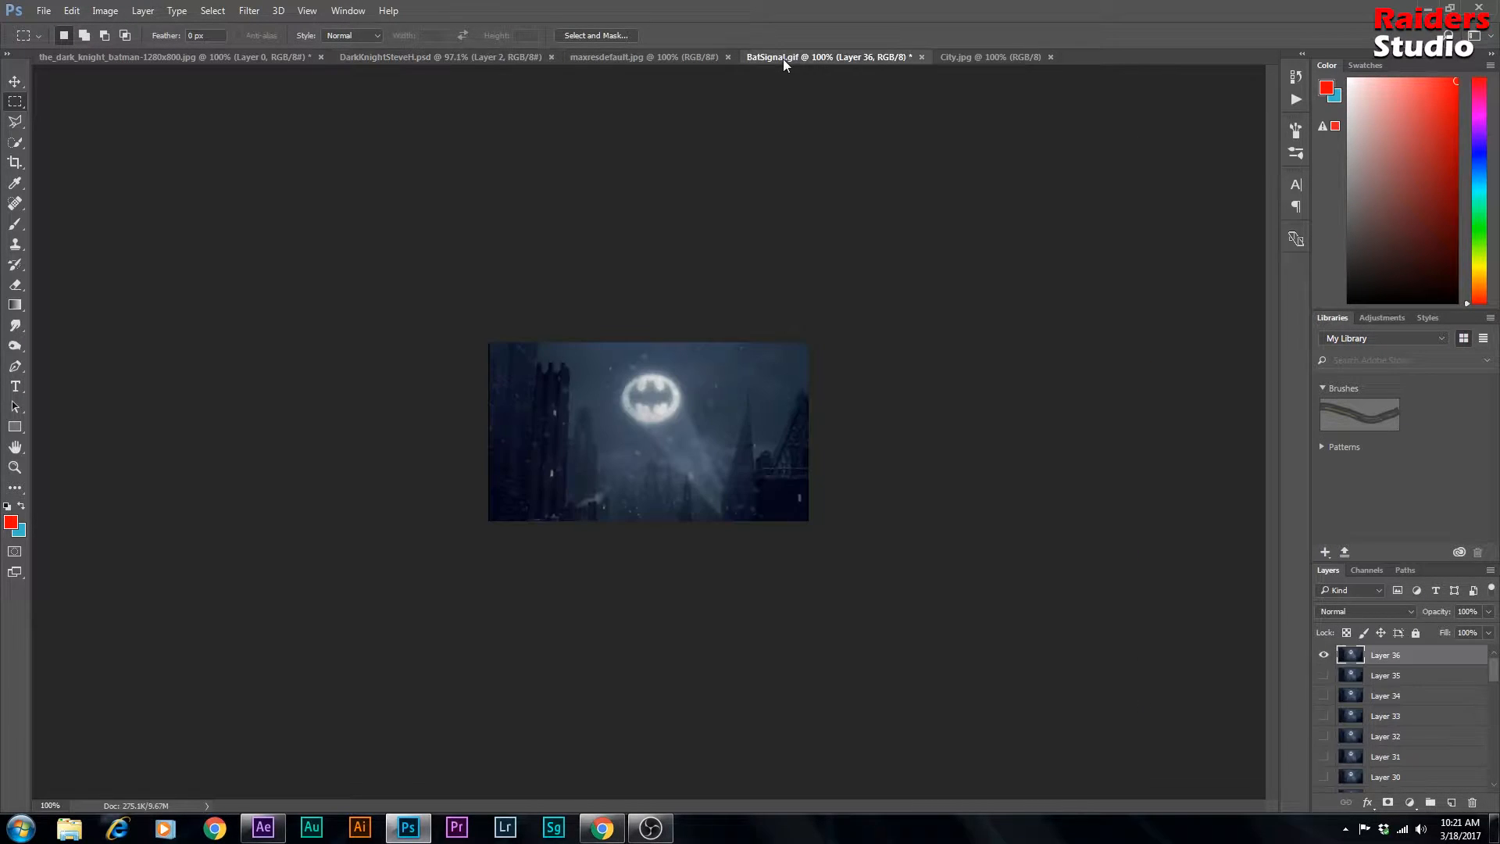
click(968, 57)
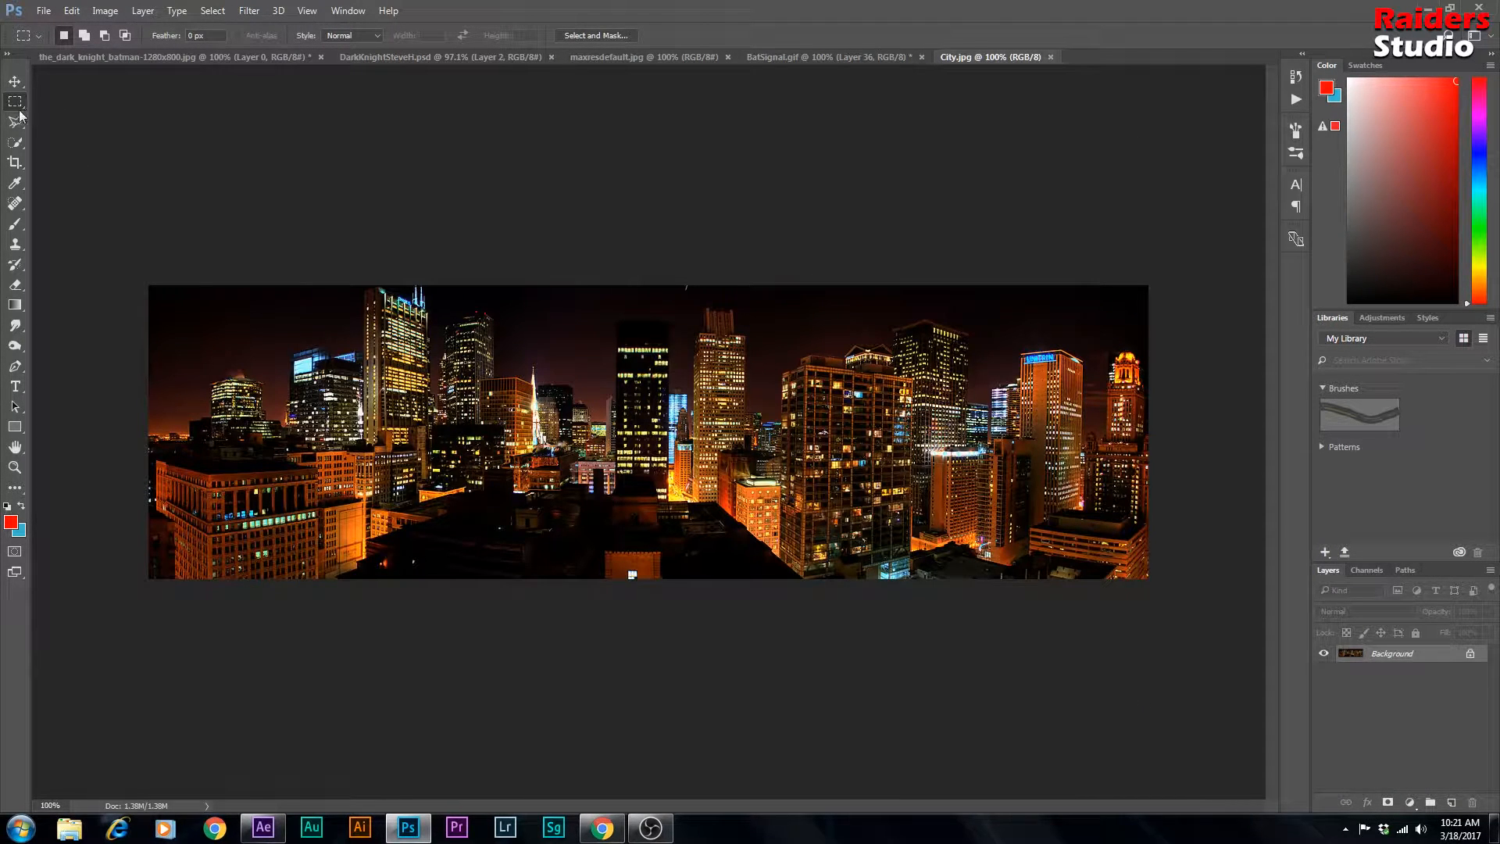
drag(147, 283, 1150, 616)
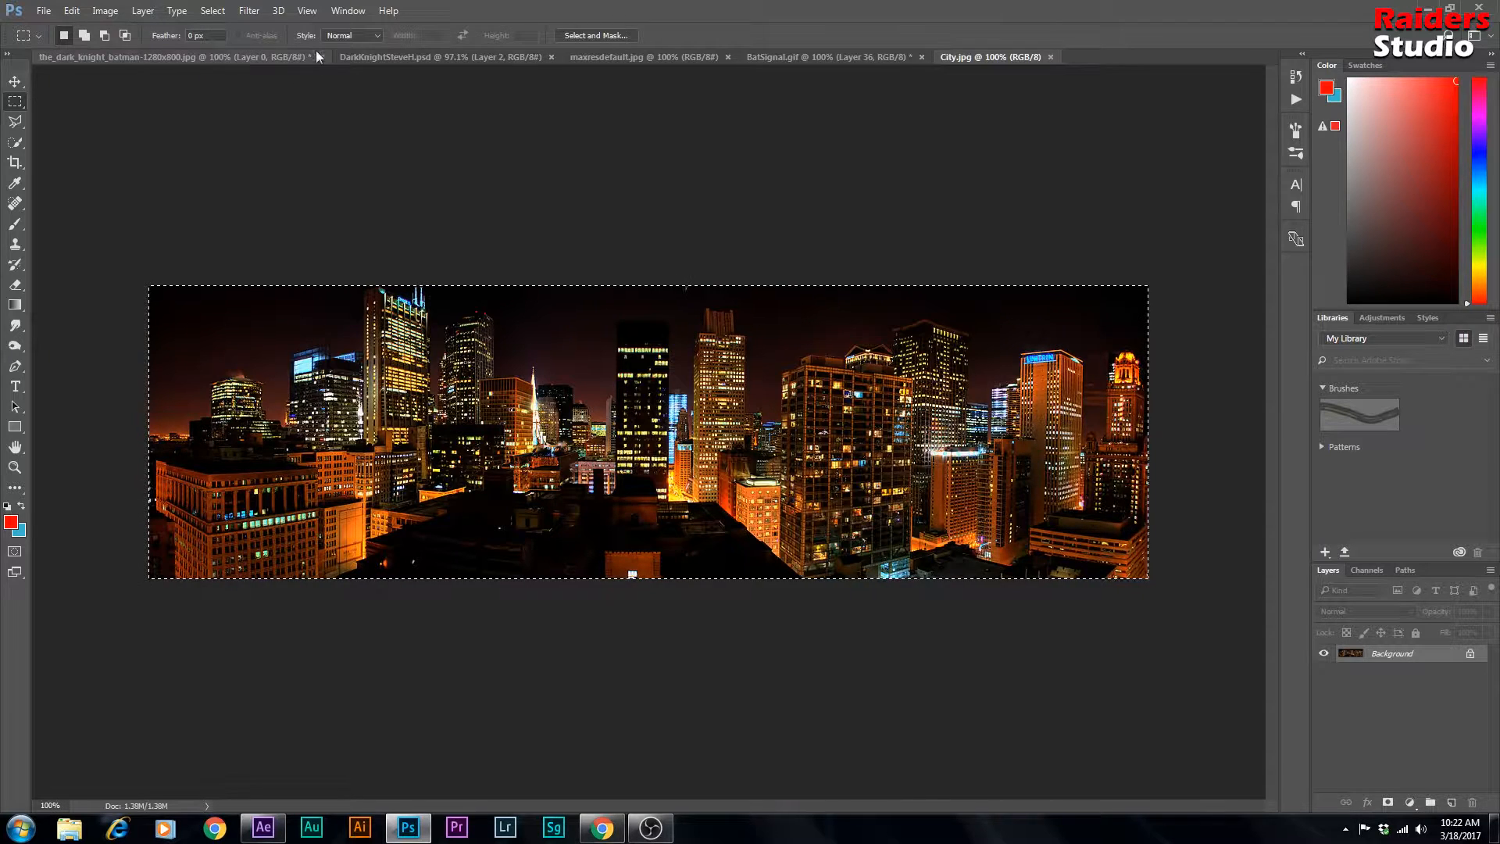
click(371, 54)
click(277, 57)
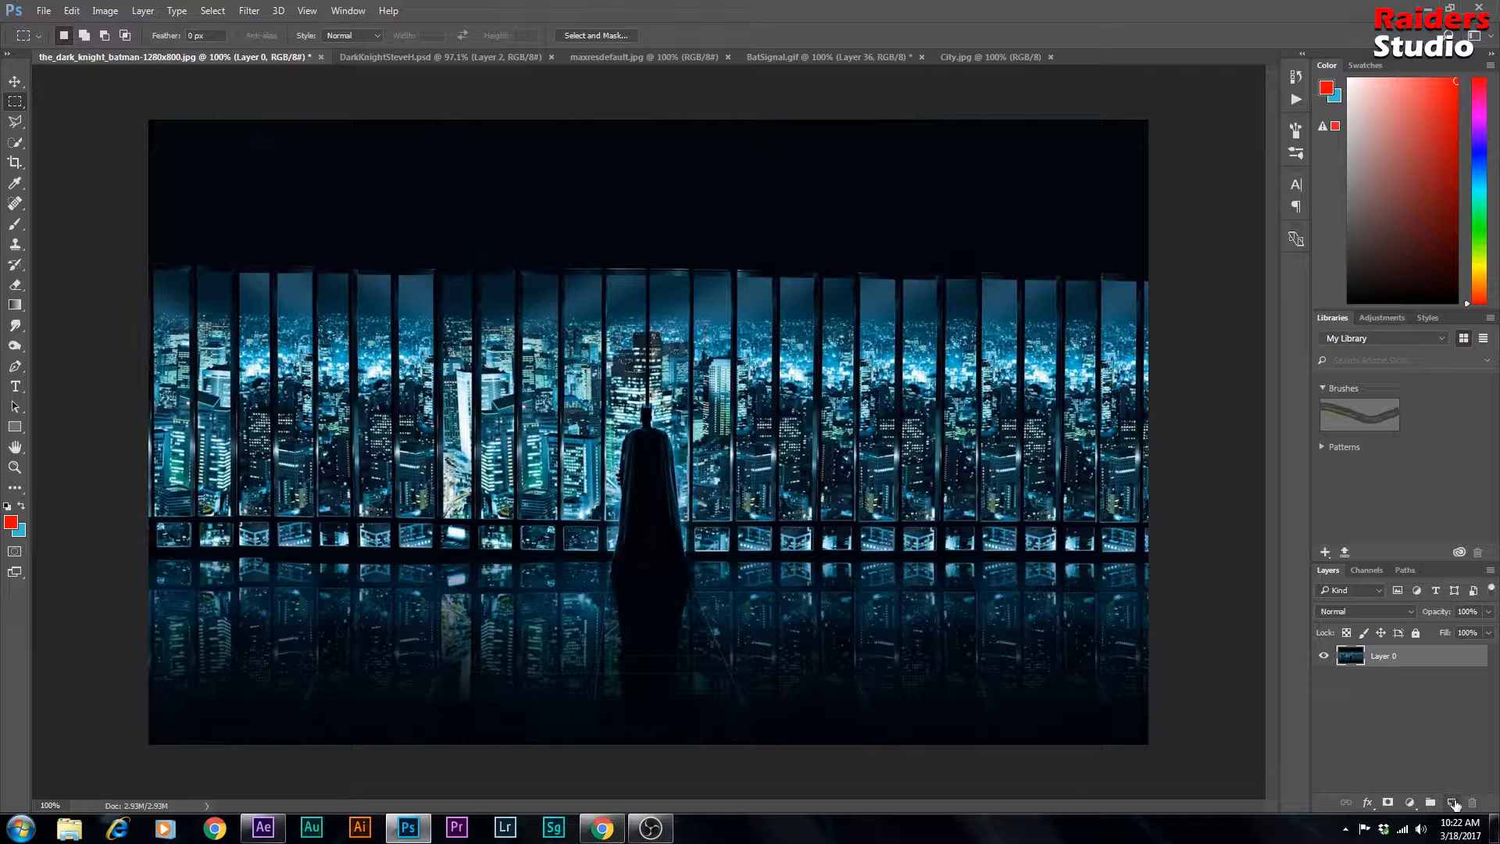
key(ctrl+v)
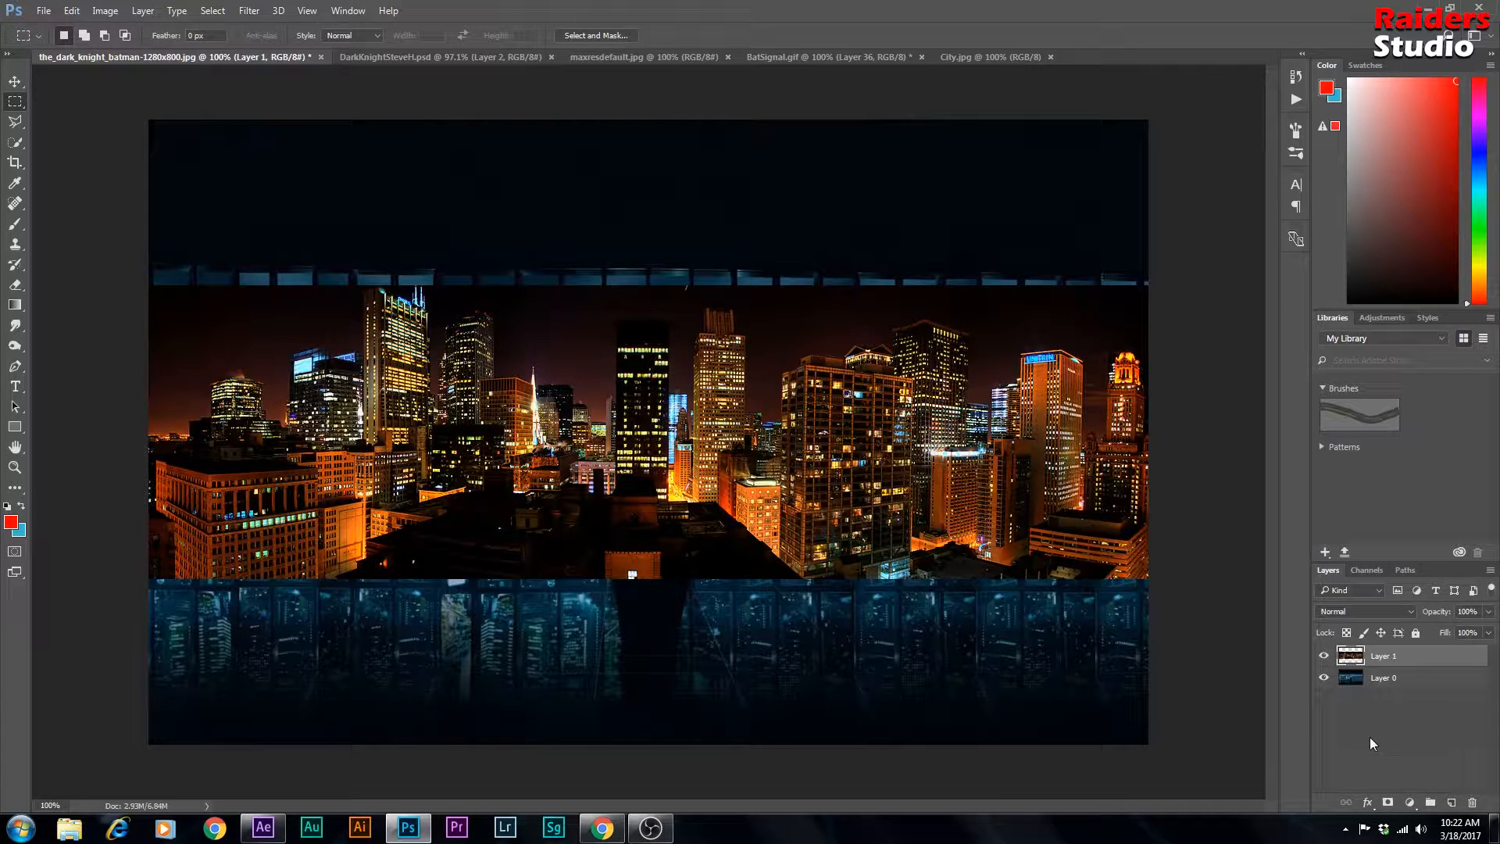
Step: Scale the pasted city layer proportionally to about 107% and position it over the row of windows
key(ctrl+t)
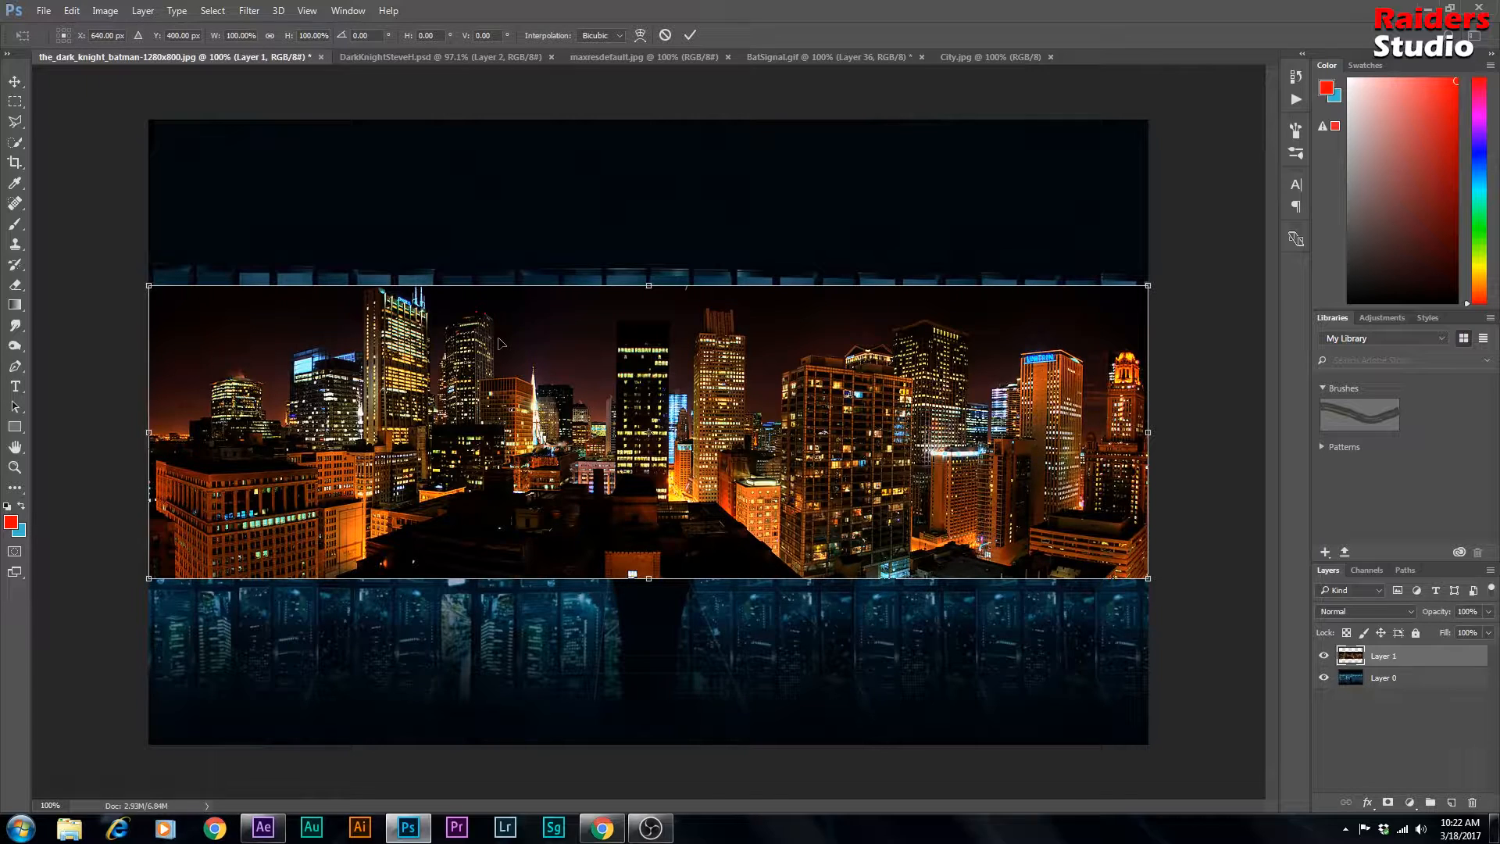
drag(146, 282, 35, 221)
drag(428, 377, 486, 392)
drag(938, 577, 939, 535)
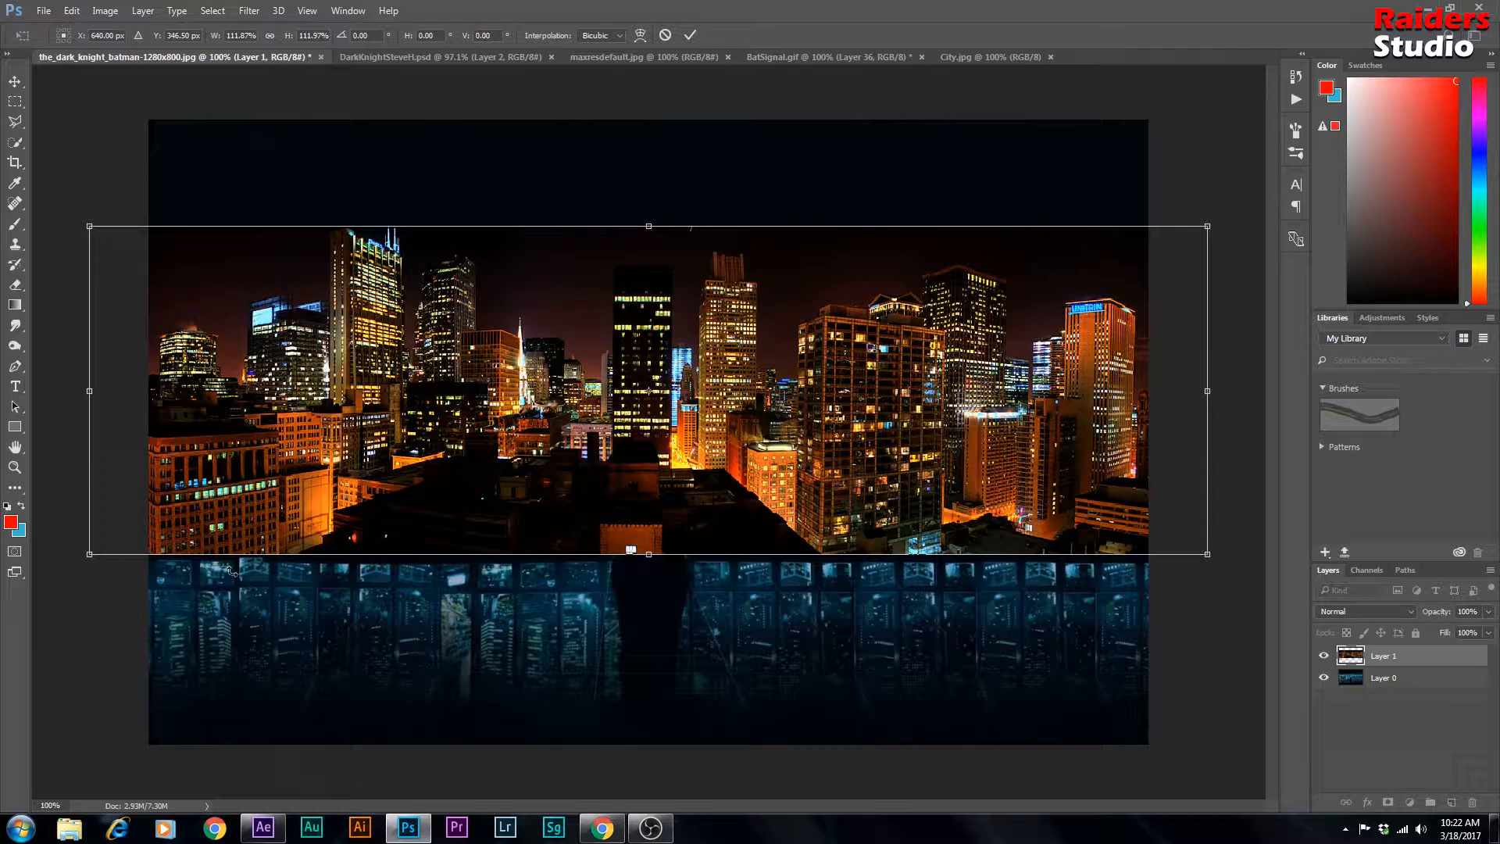
drag(554, 495, 579, 463)
drag(602, 407, 592, 472)
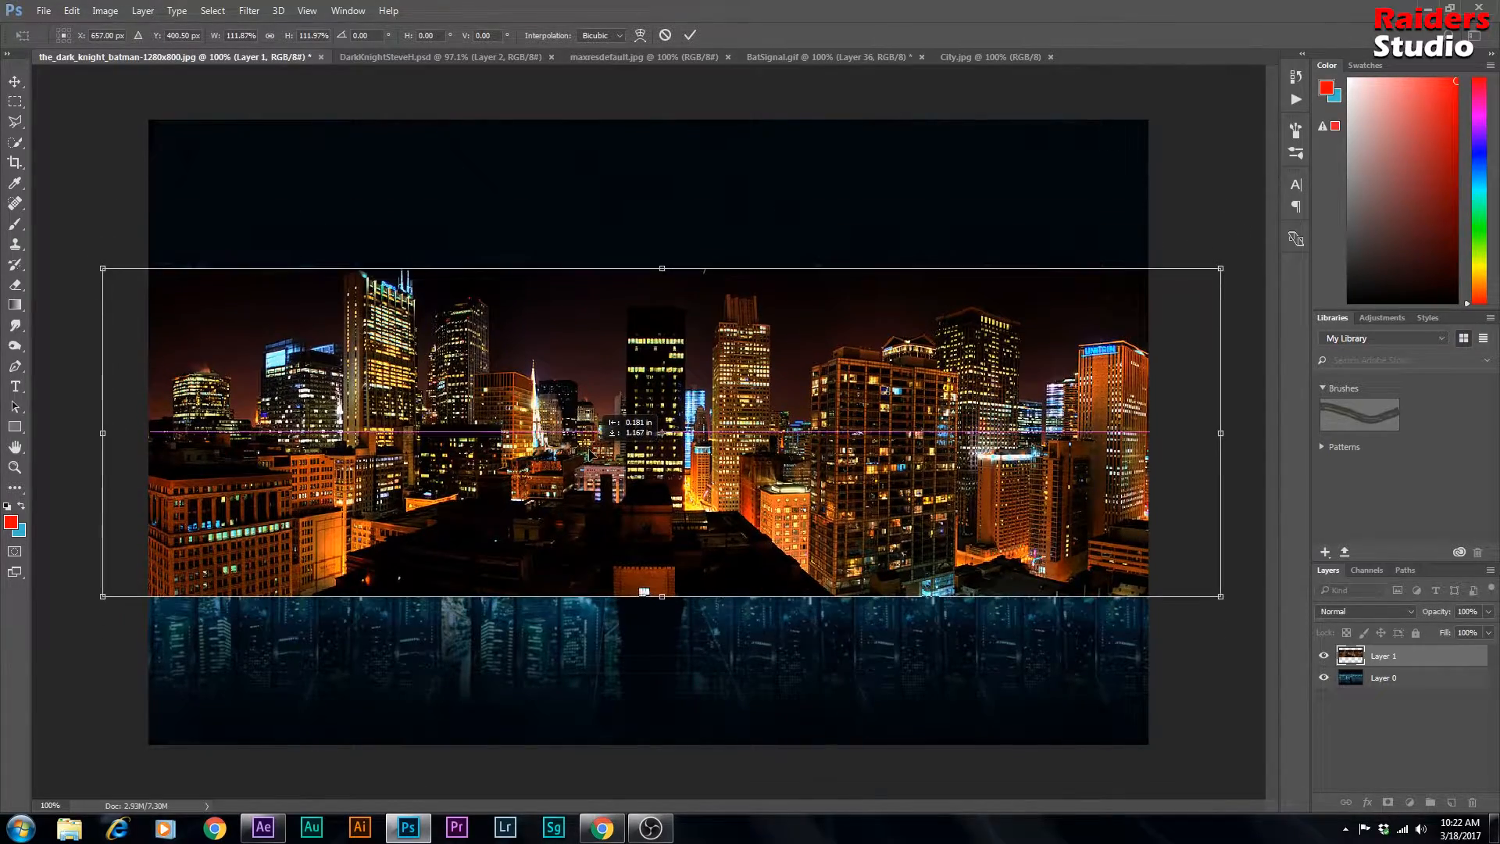
drag(1220, 597, 1169, 580)
drag(819, 503, 832, 504)
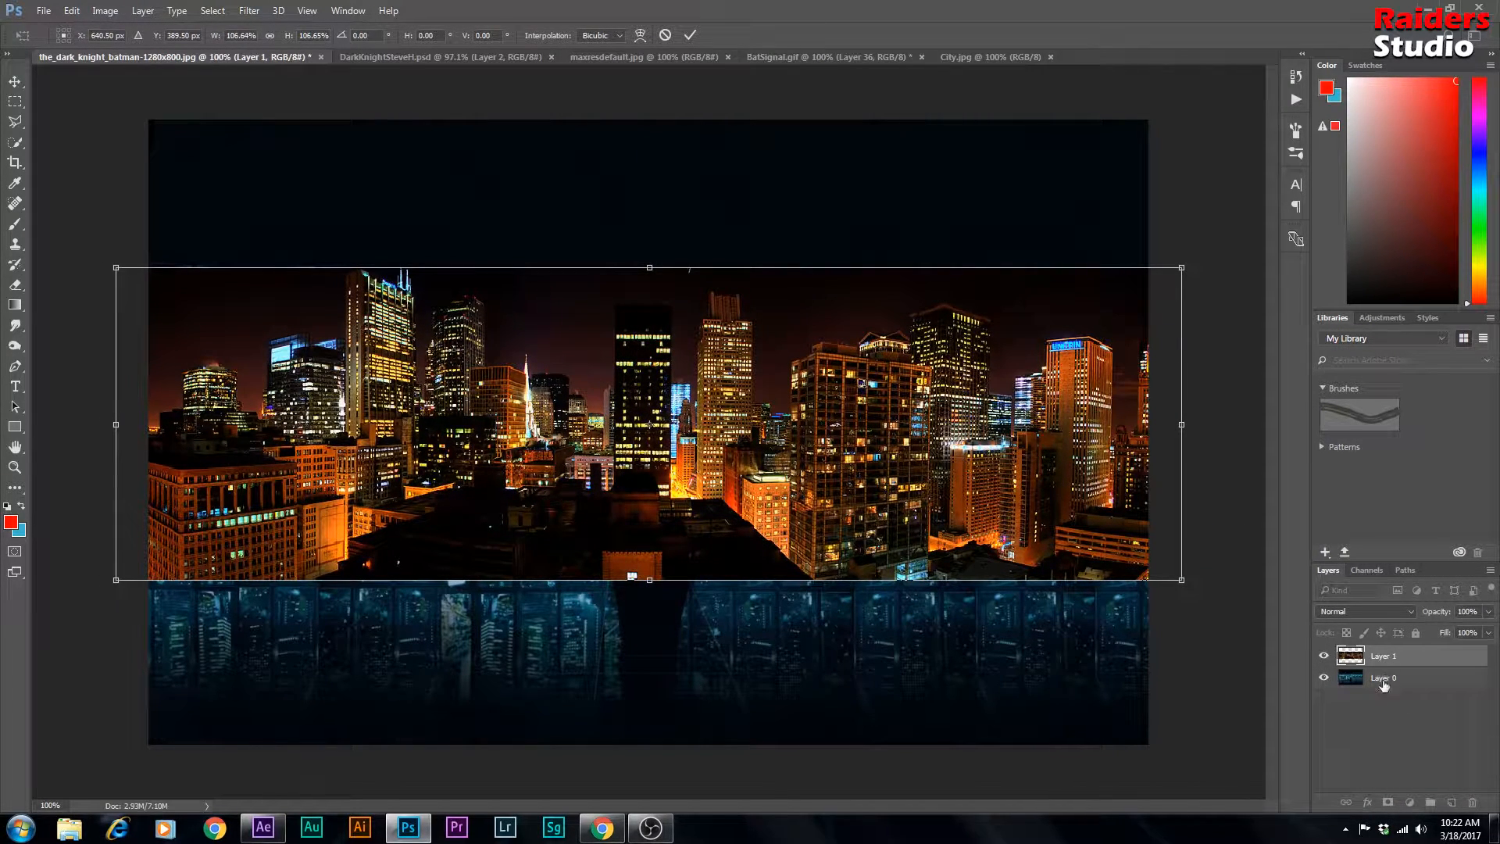
click(688, 35)
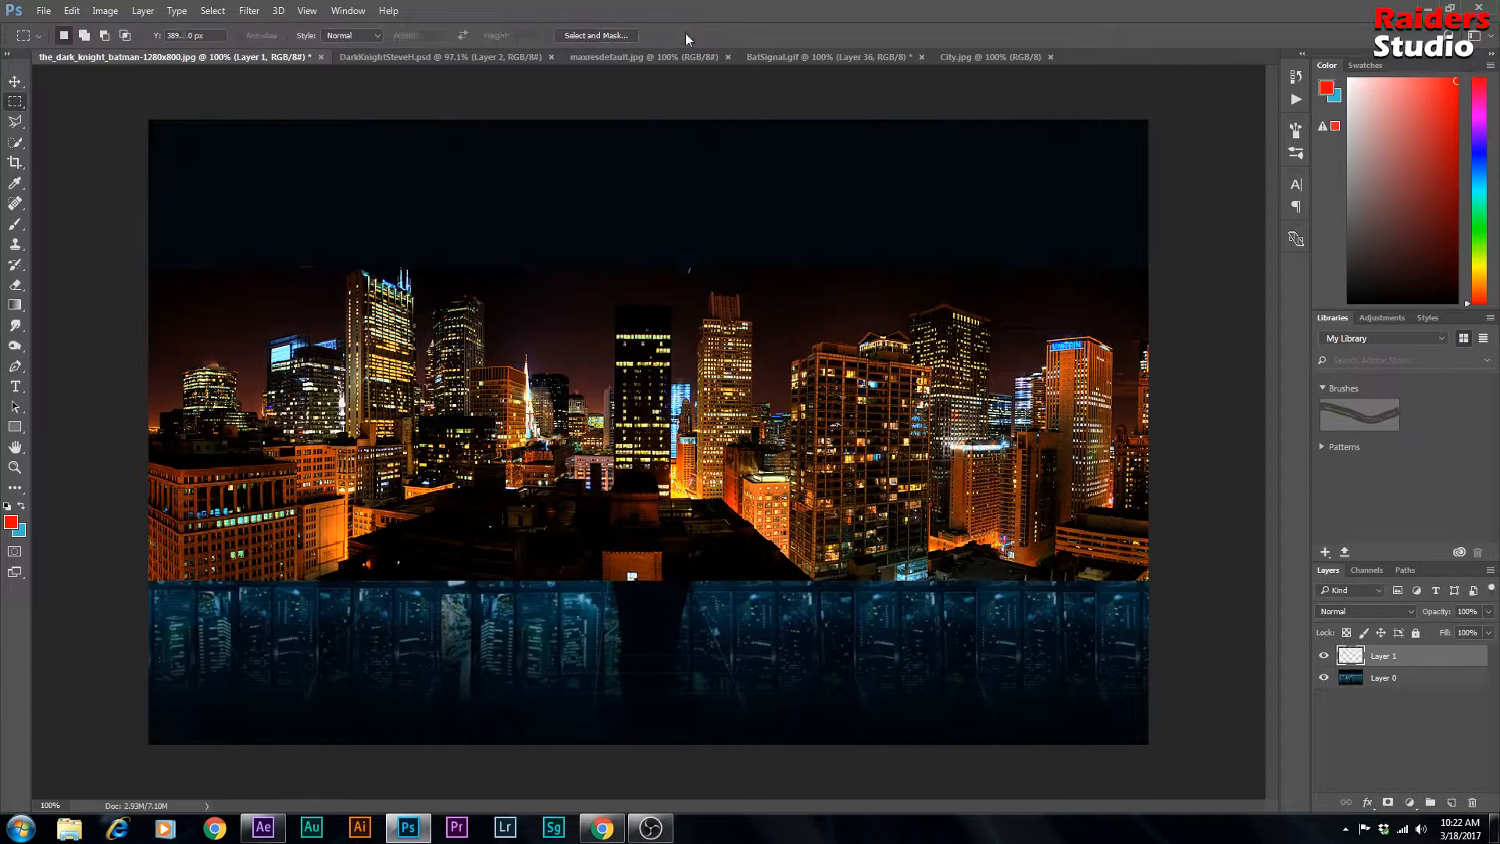
Step: Place the city layer beneath the Batman layer and rename both layers, the lower one to CityScape
drag(1418, 657, 1413, 691)
click(1395, 659)
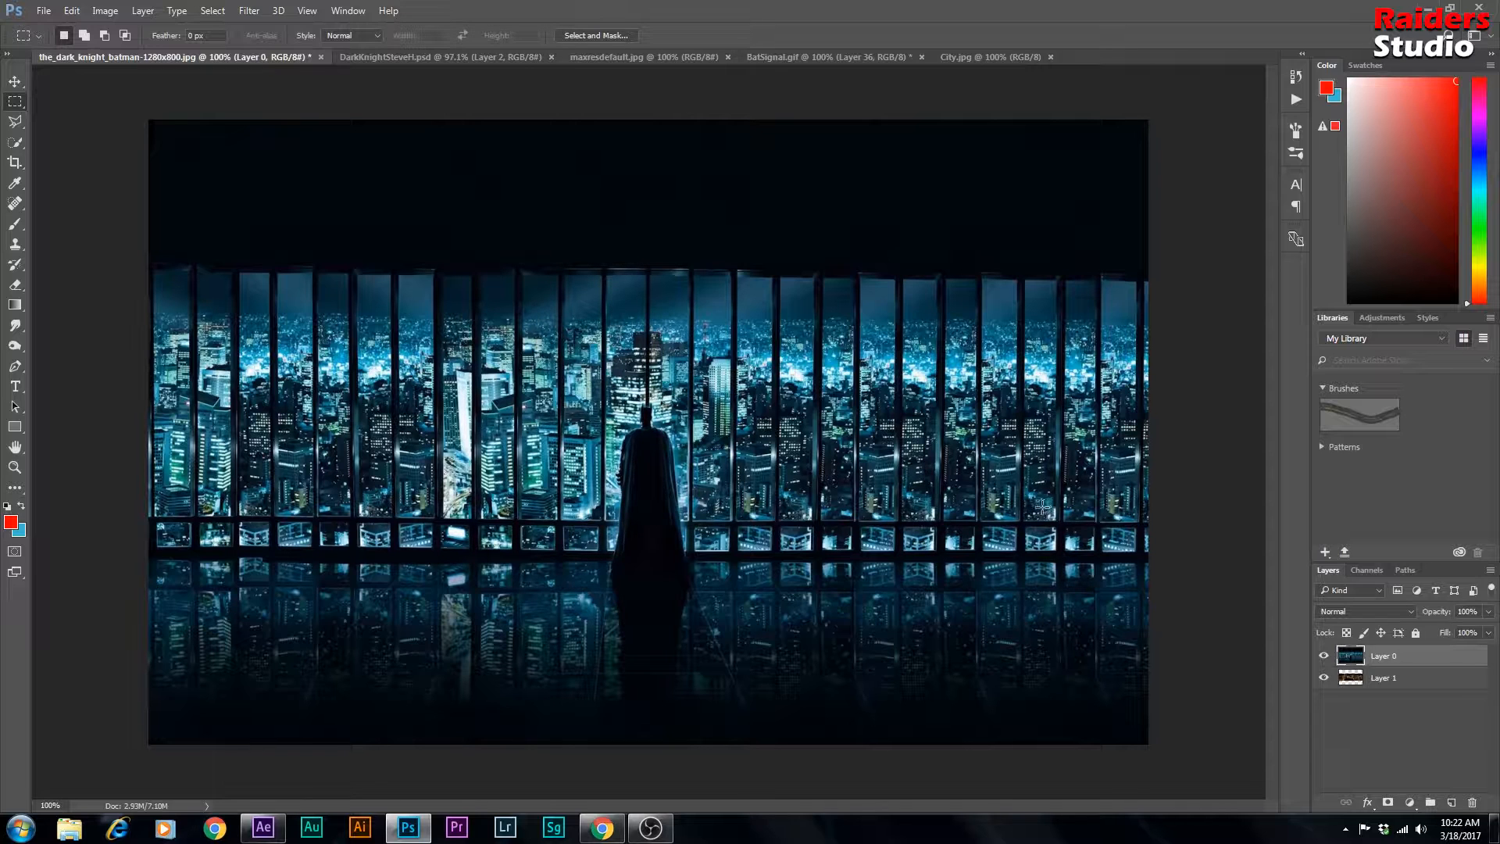
double_click(1395, 657)
text(B)
key(Return)
double_click(1398, 677)
text(CityScape)
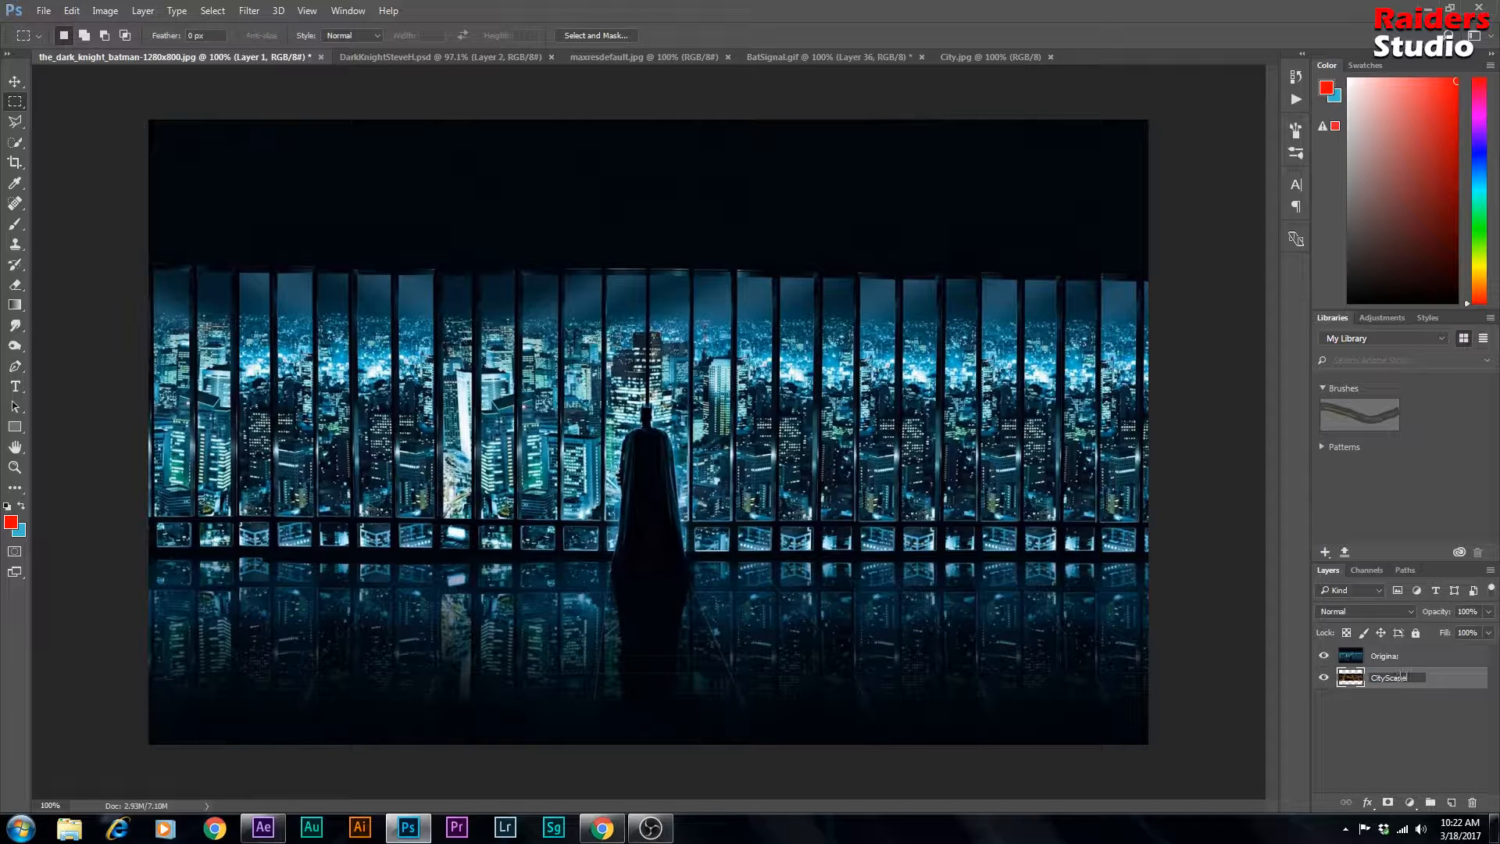
click(1410, 715)
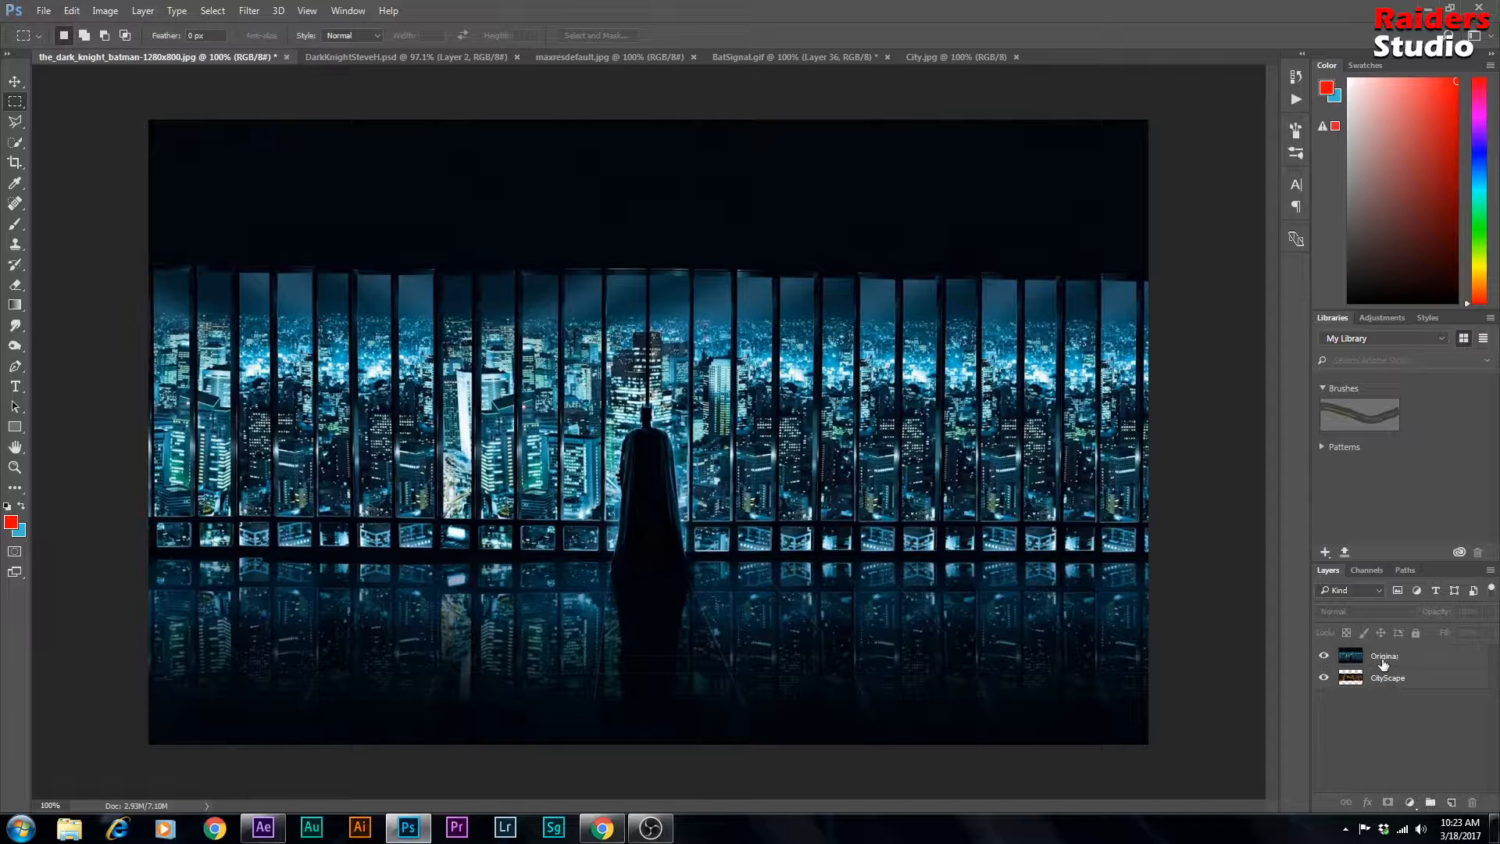
Step: Correct the name of the upper Batman layer to Original
click(1385, 661)
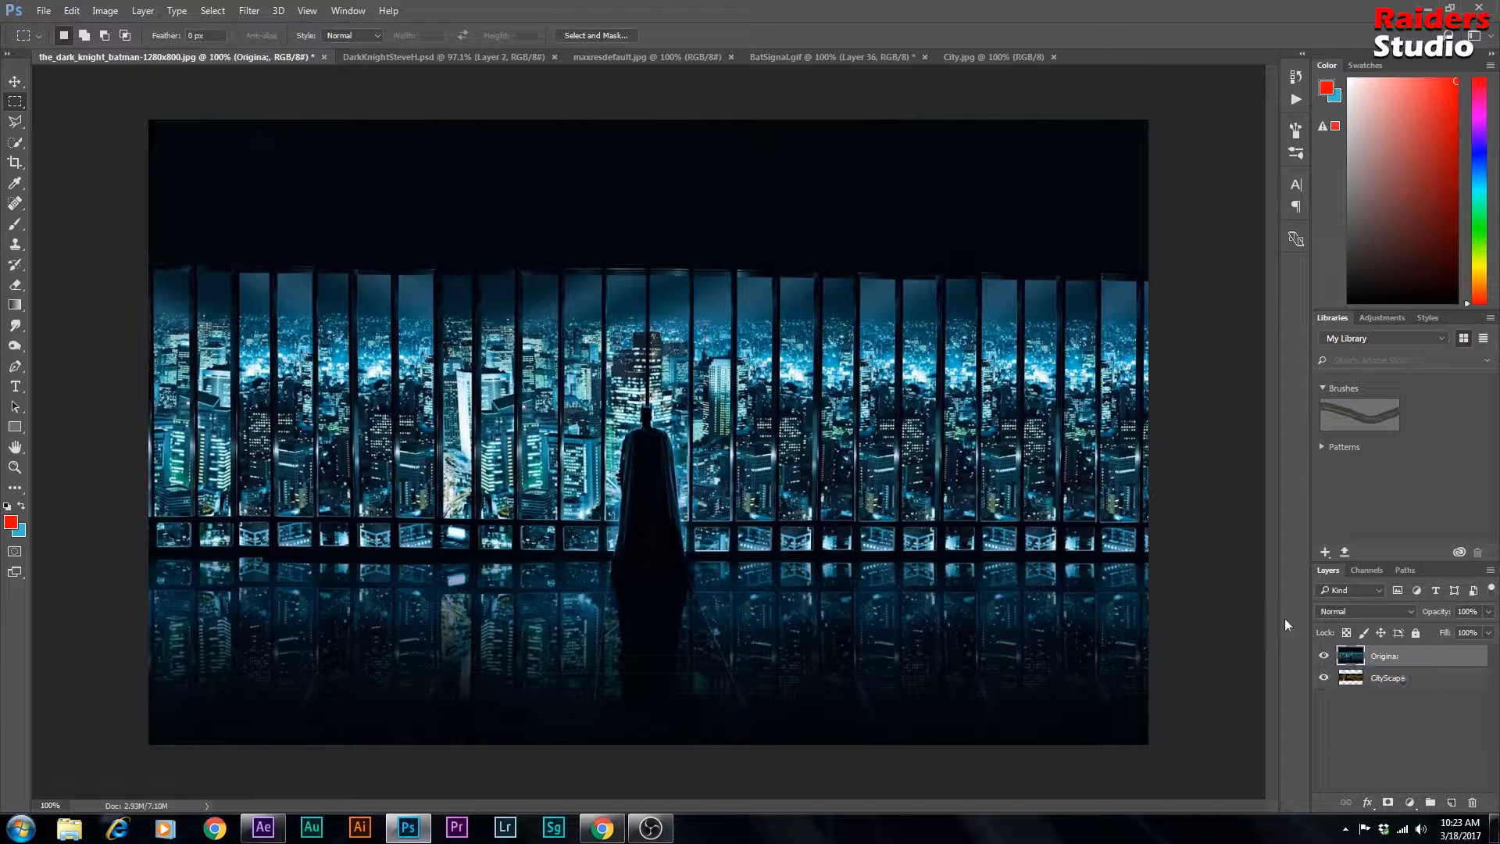
click(1426, 677)
click(1394, 654)
click(1411, 678)
click(1407, 661)
double_click(1385, 657)
text(Original)
key(Return)
Step: Select the leftmost tall window pane on the Original layer with a rectangular marquee, delete its contents and deselect
scroll(78, 297, up, 5)
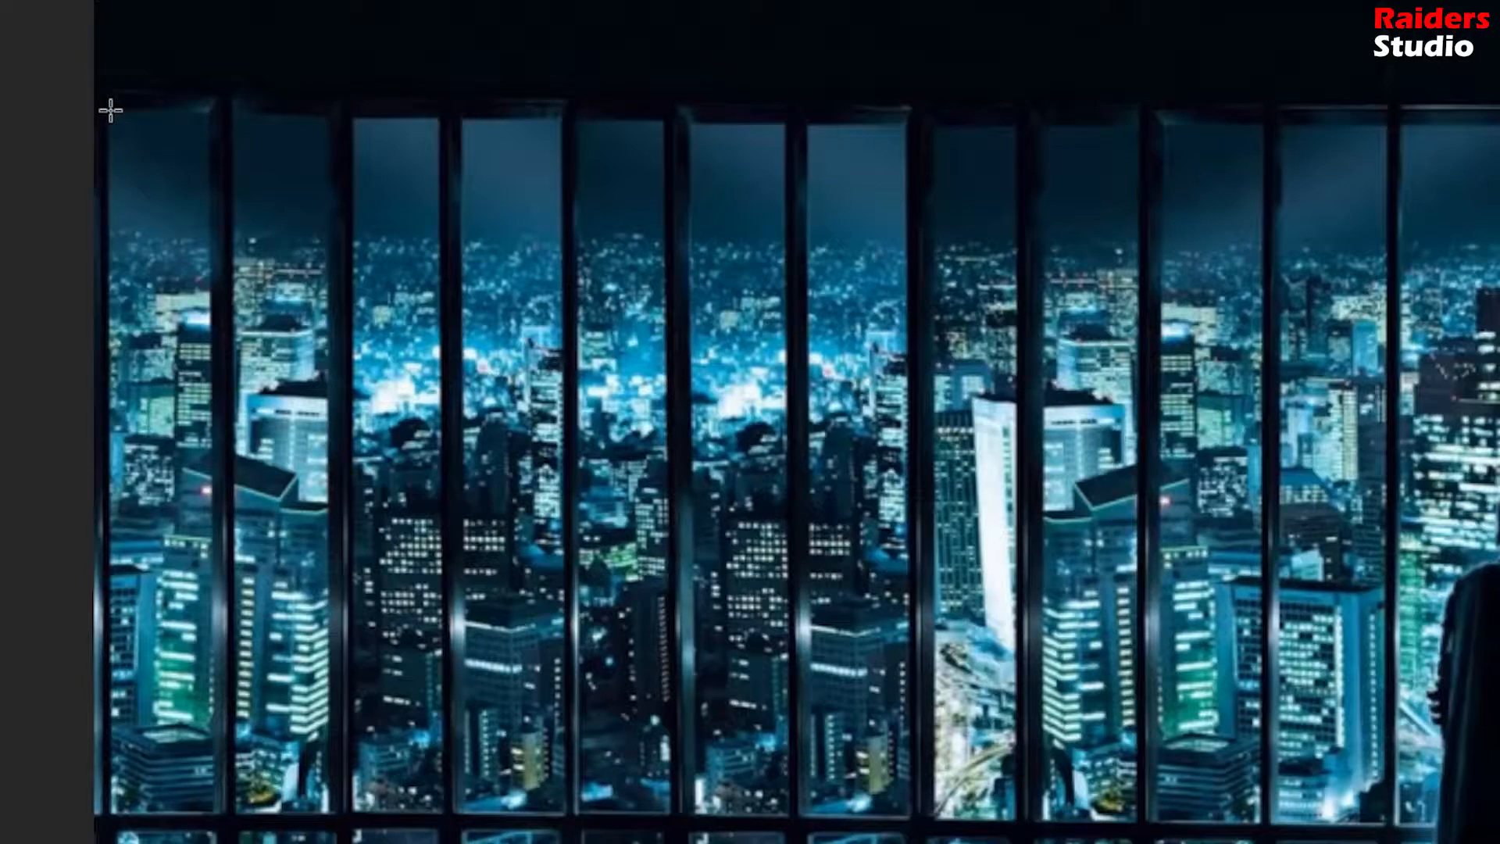
drag(110, 110, 212, 808)
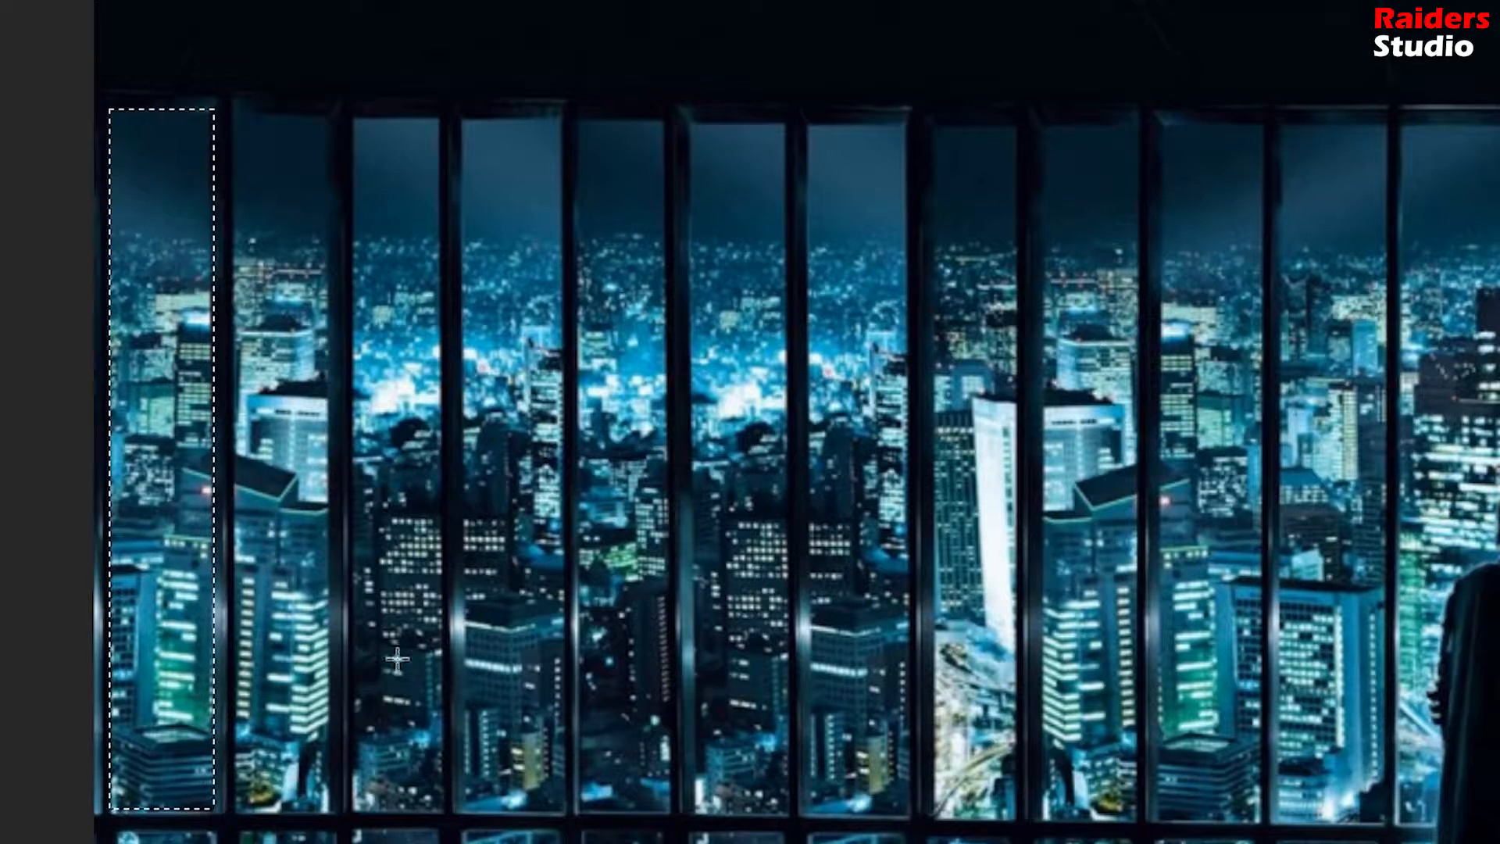
key(ctrl+alt+shift+v)
key(ctrl+d)
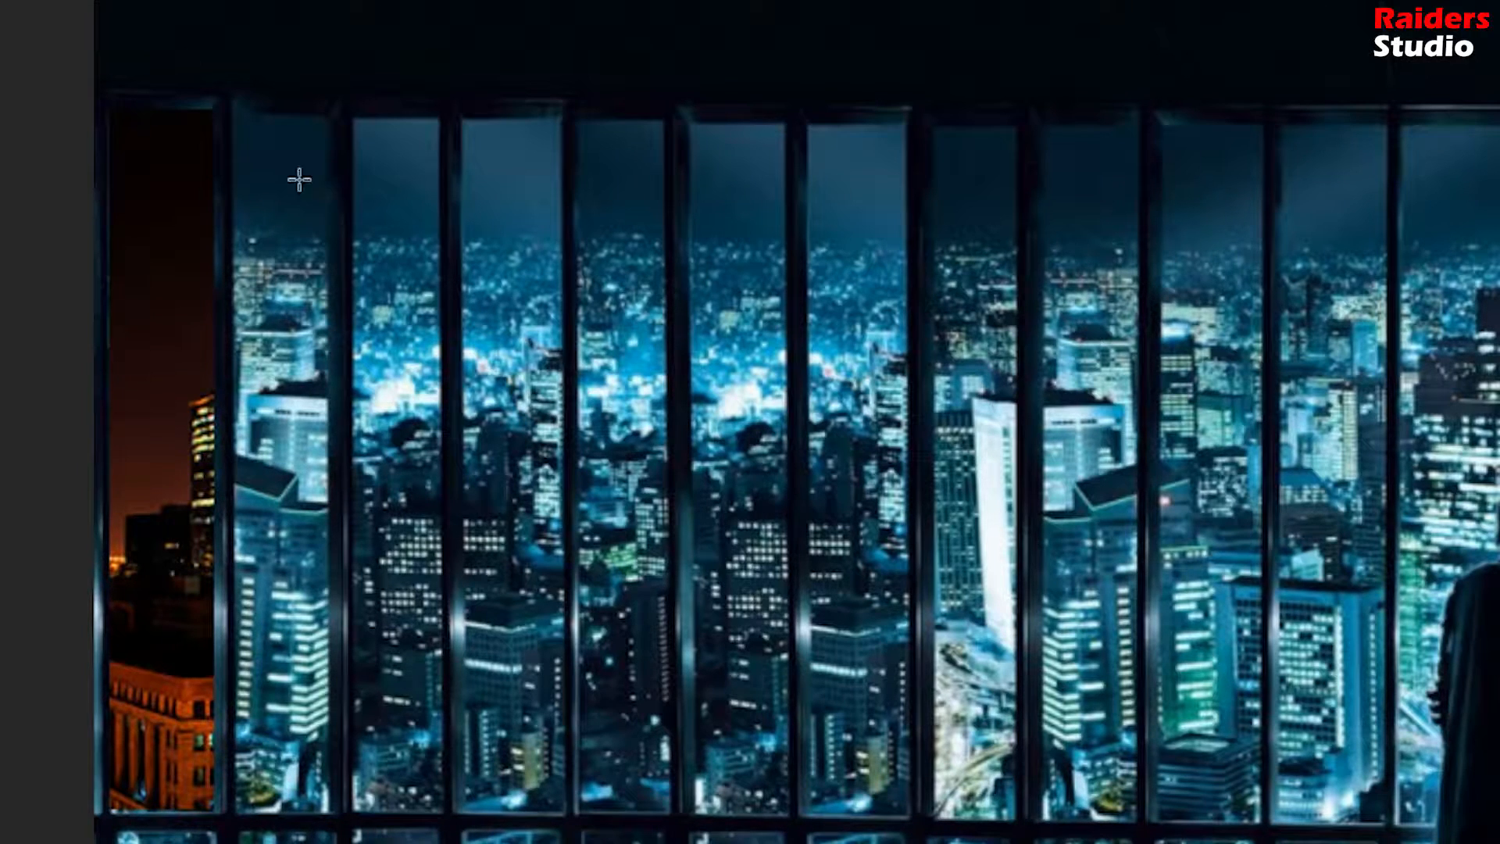
Step: Delete the second tall window pane from the left on the Original layer using a rectangular selection, and deselect
drag(233, 114, 330, 810)
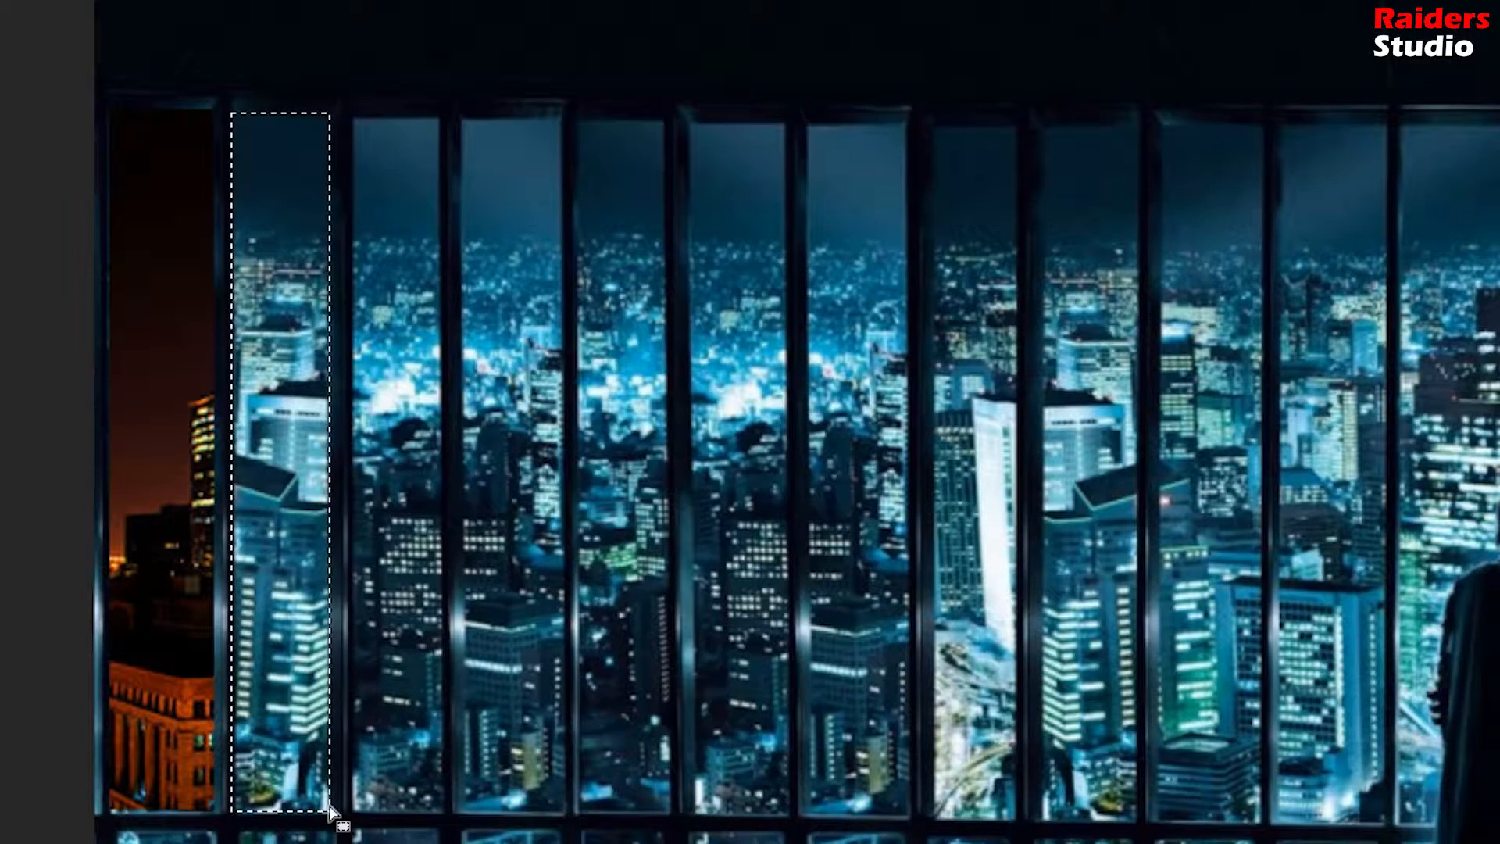
key(Delete)
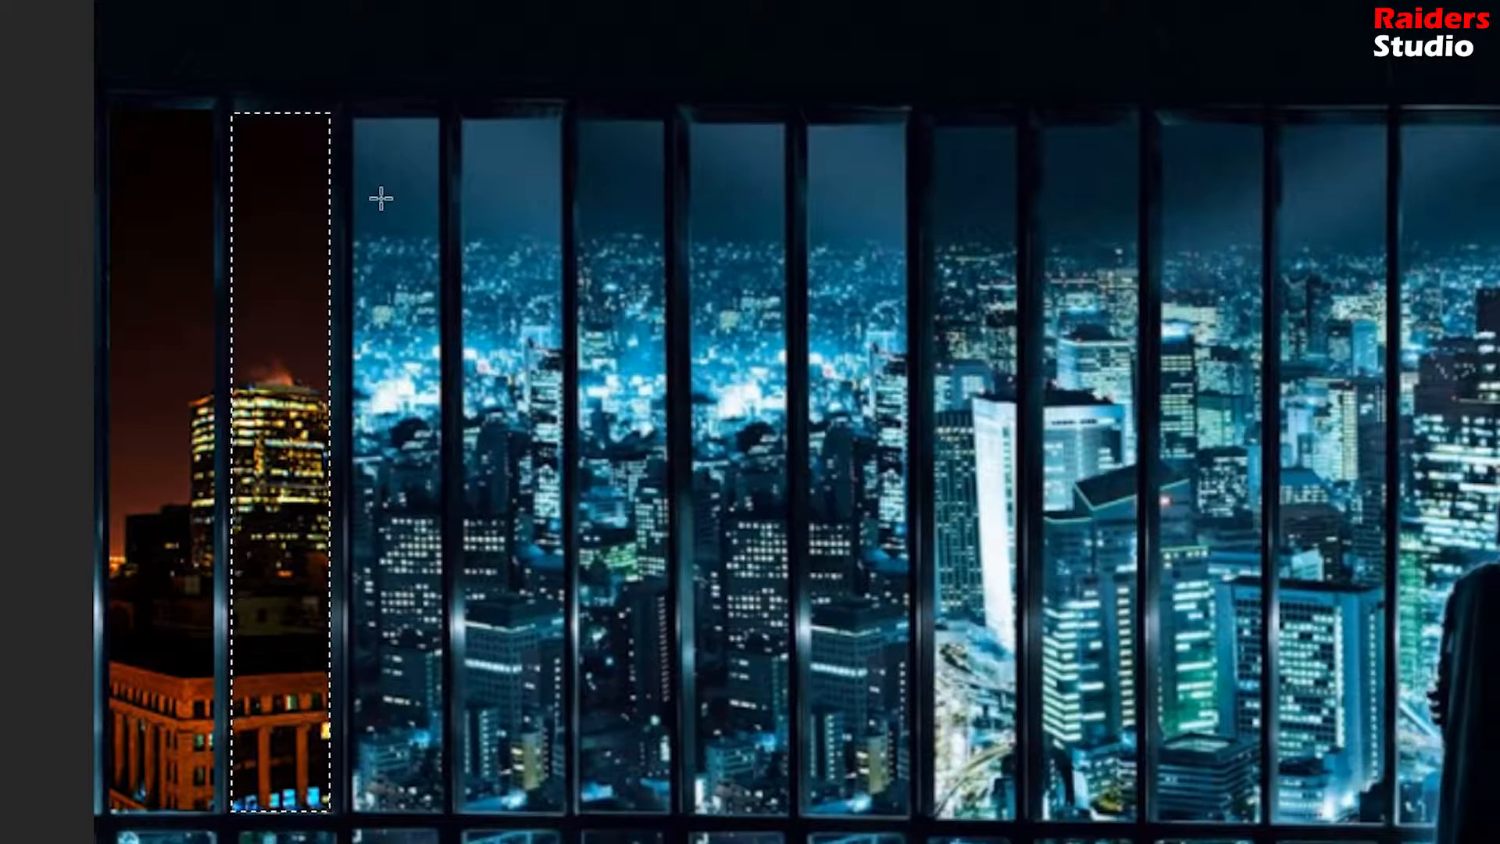
key(ctrl+d)
Step: Cut the old city out of the two centre panes around Batman on the Original layer with the Polygonal Lasso Tool
scroll(442, 279, down, 1)
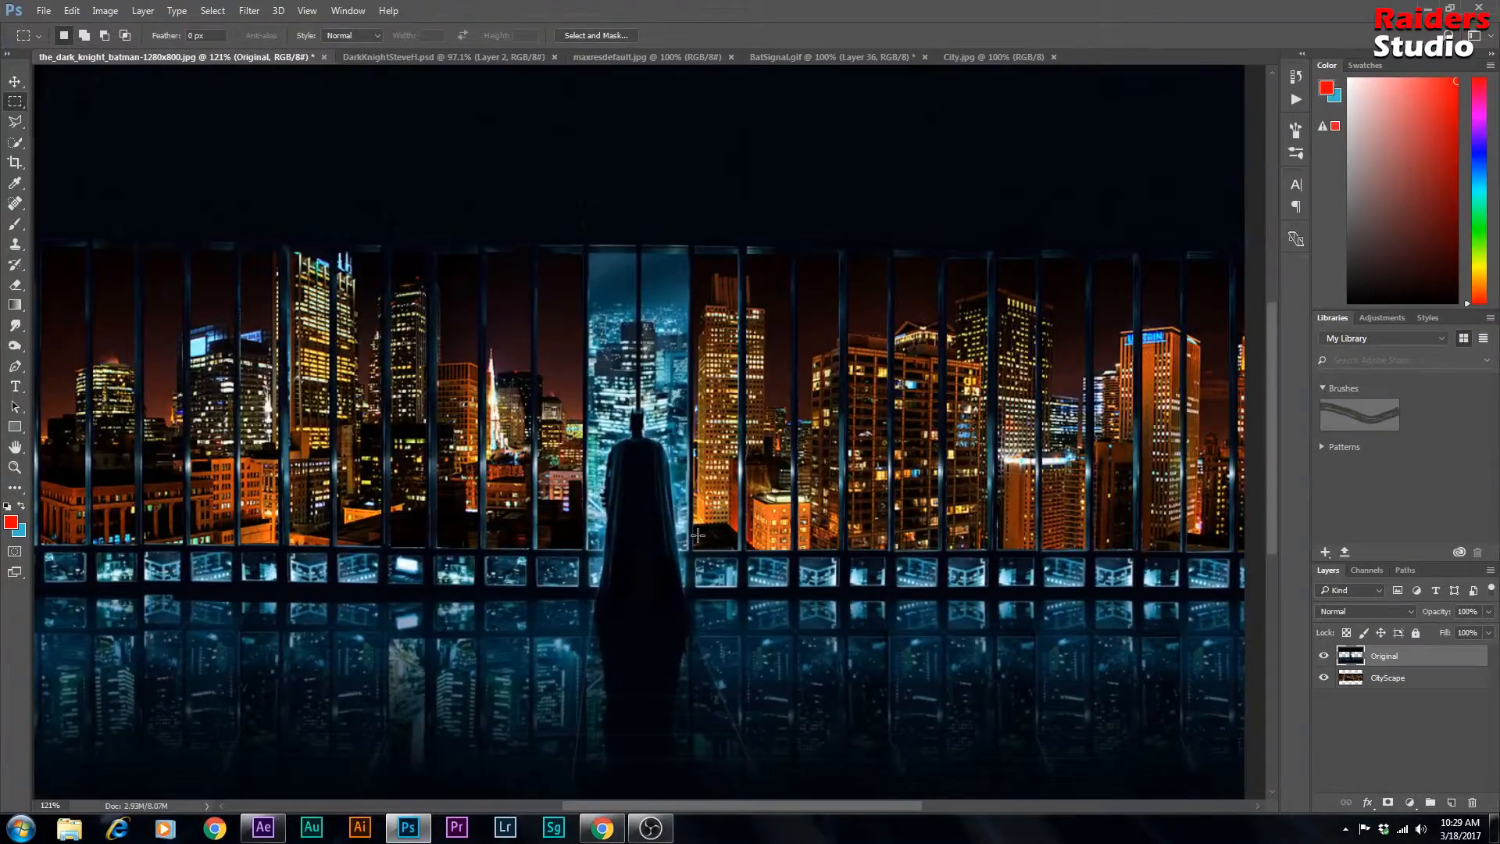
scroll(698, 535, down, 3)
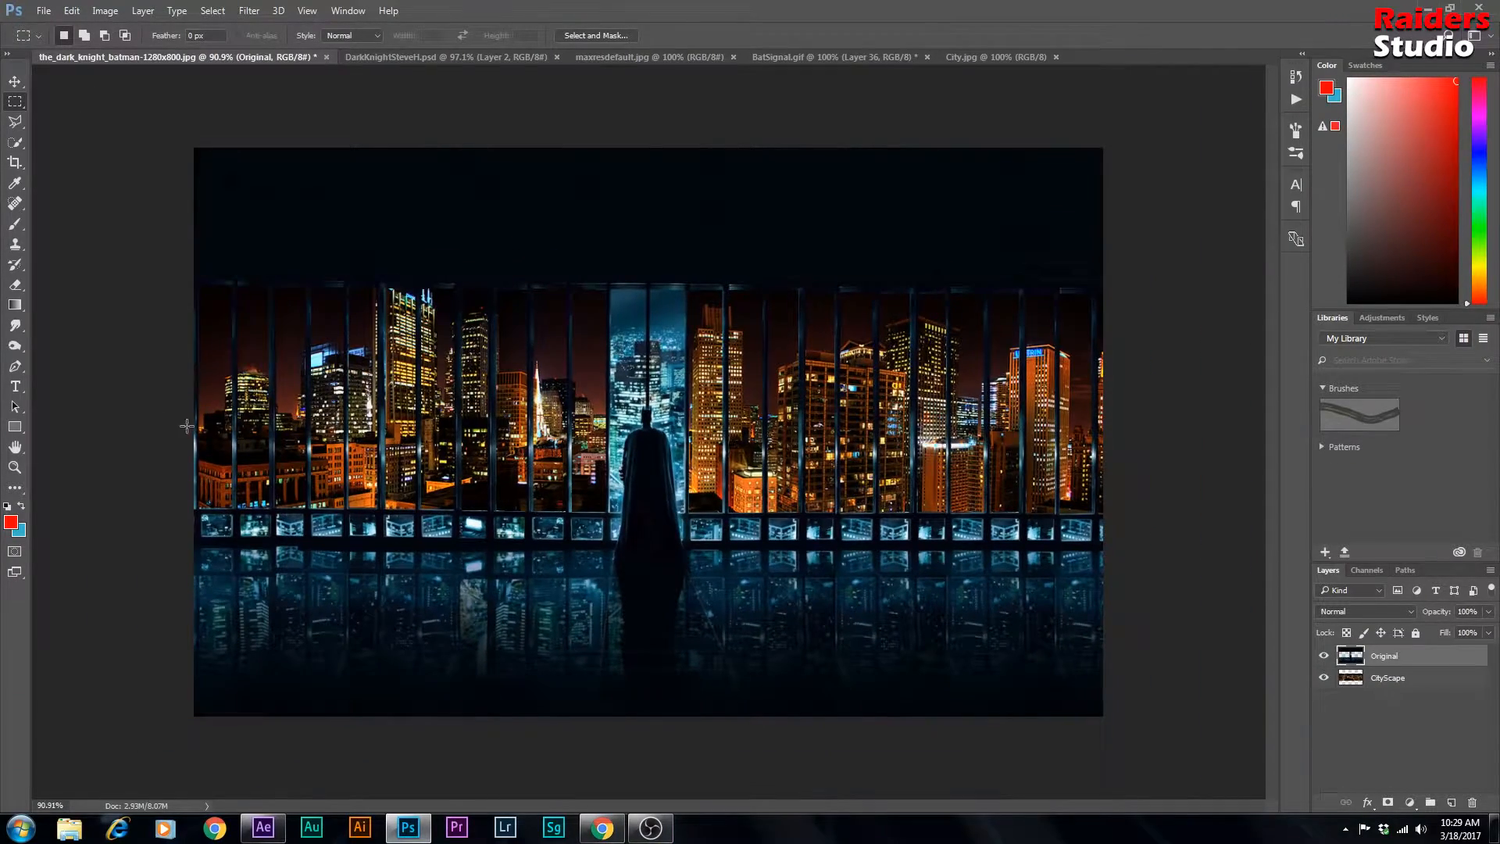
scroll(641, 337, up, 5)
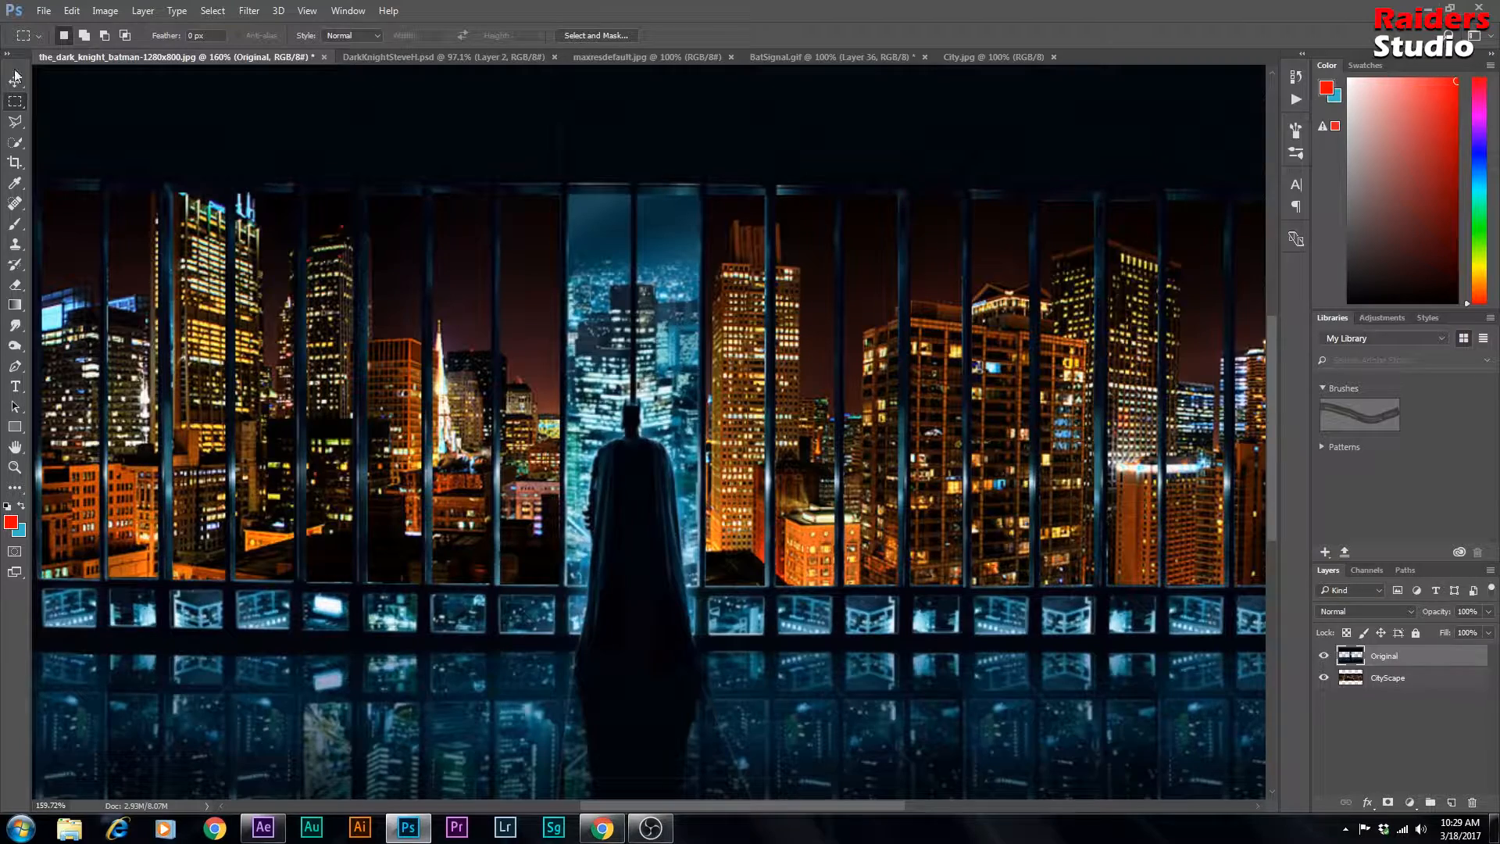
click(15, 123)
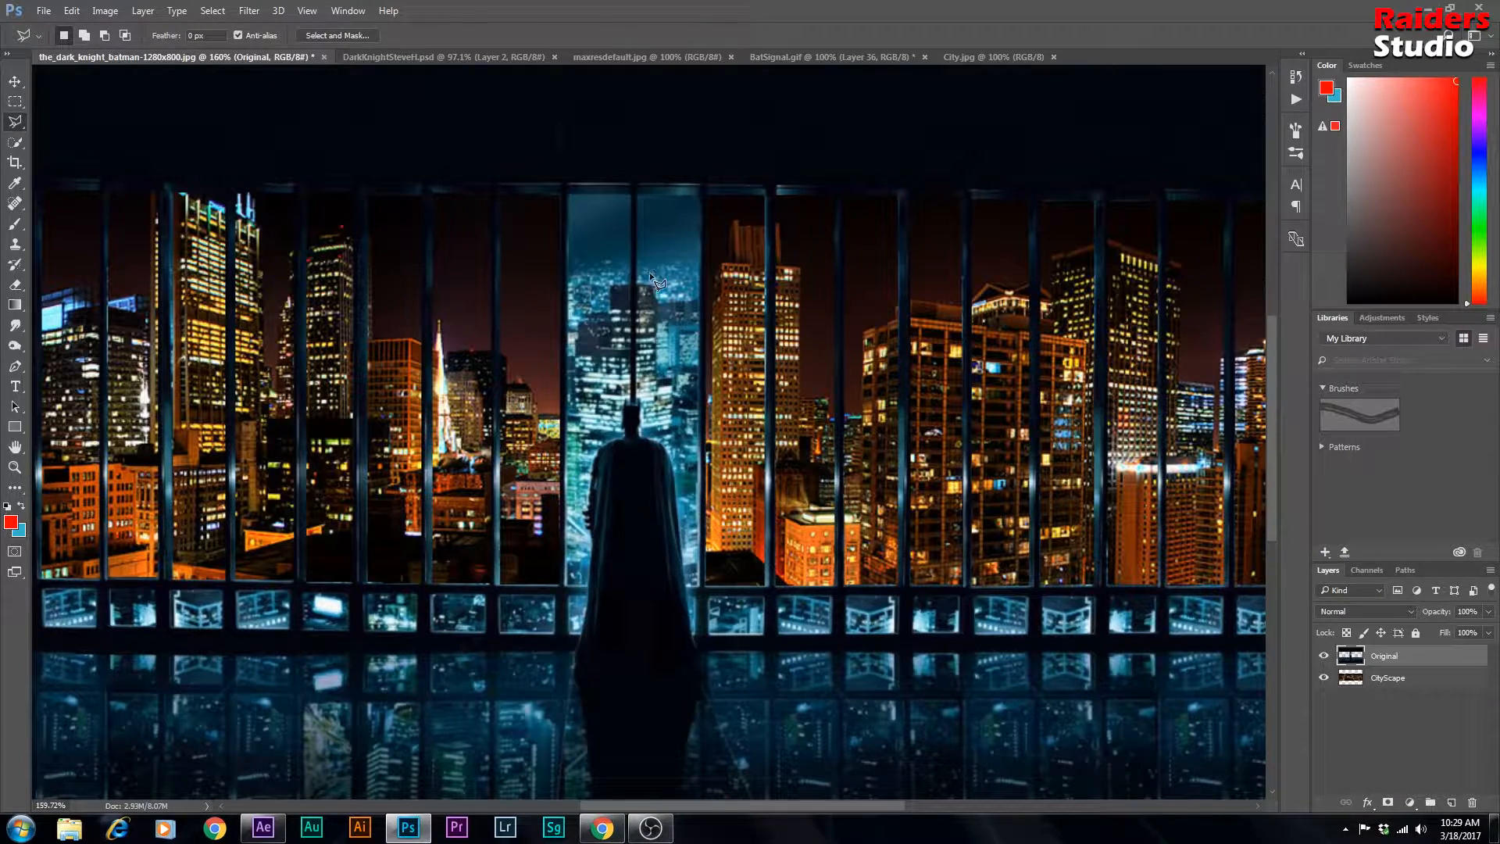
scroll(612, 388, up, 1)
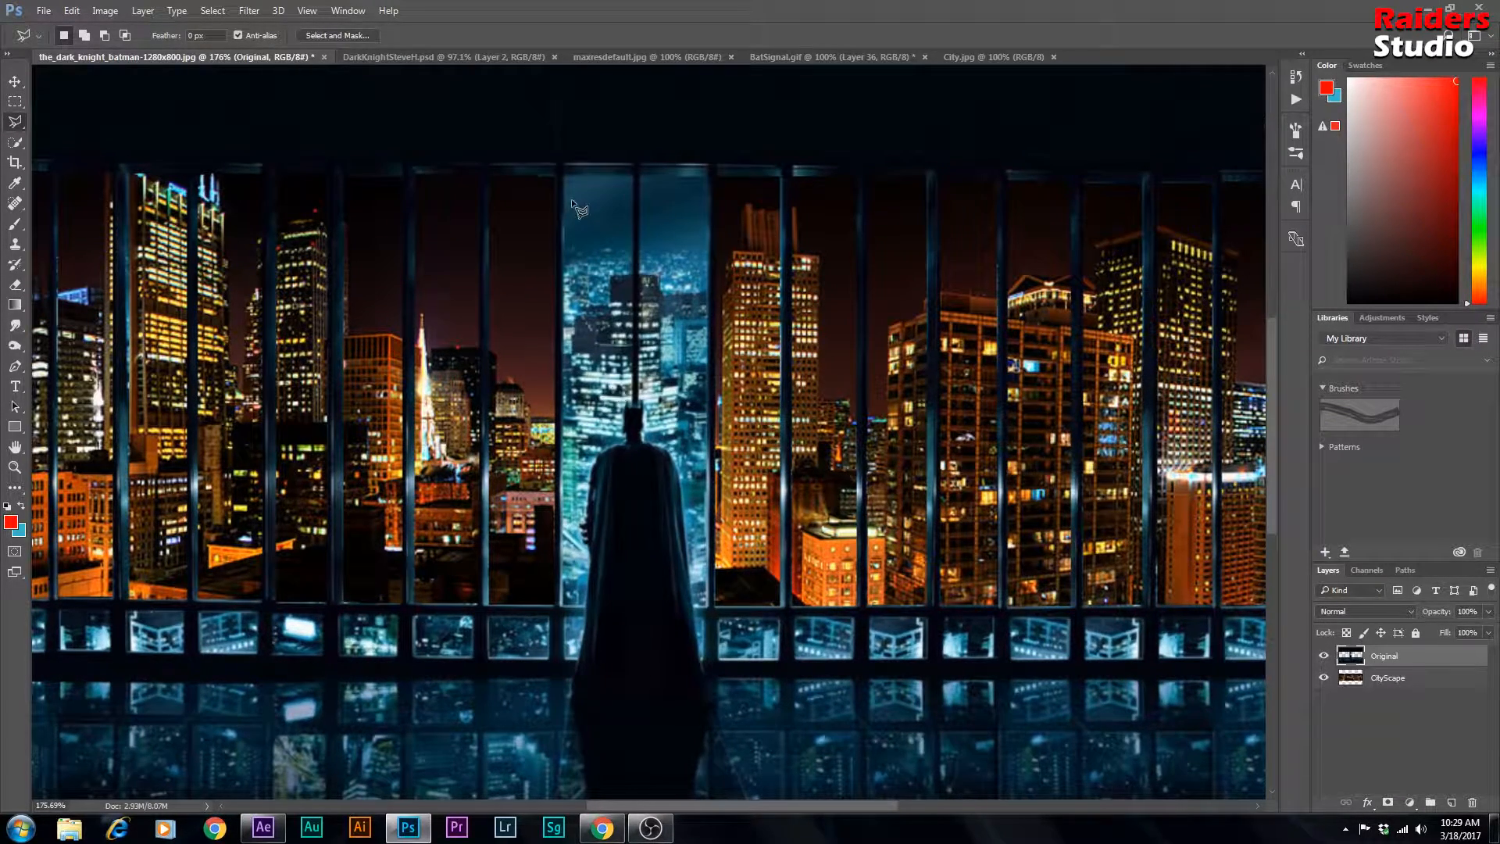
right_click(12, 123)
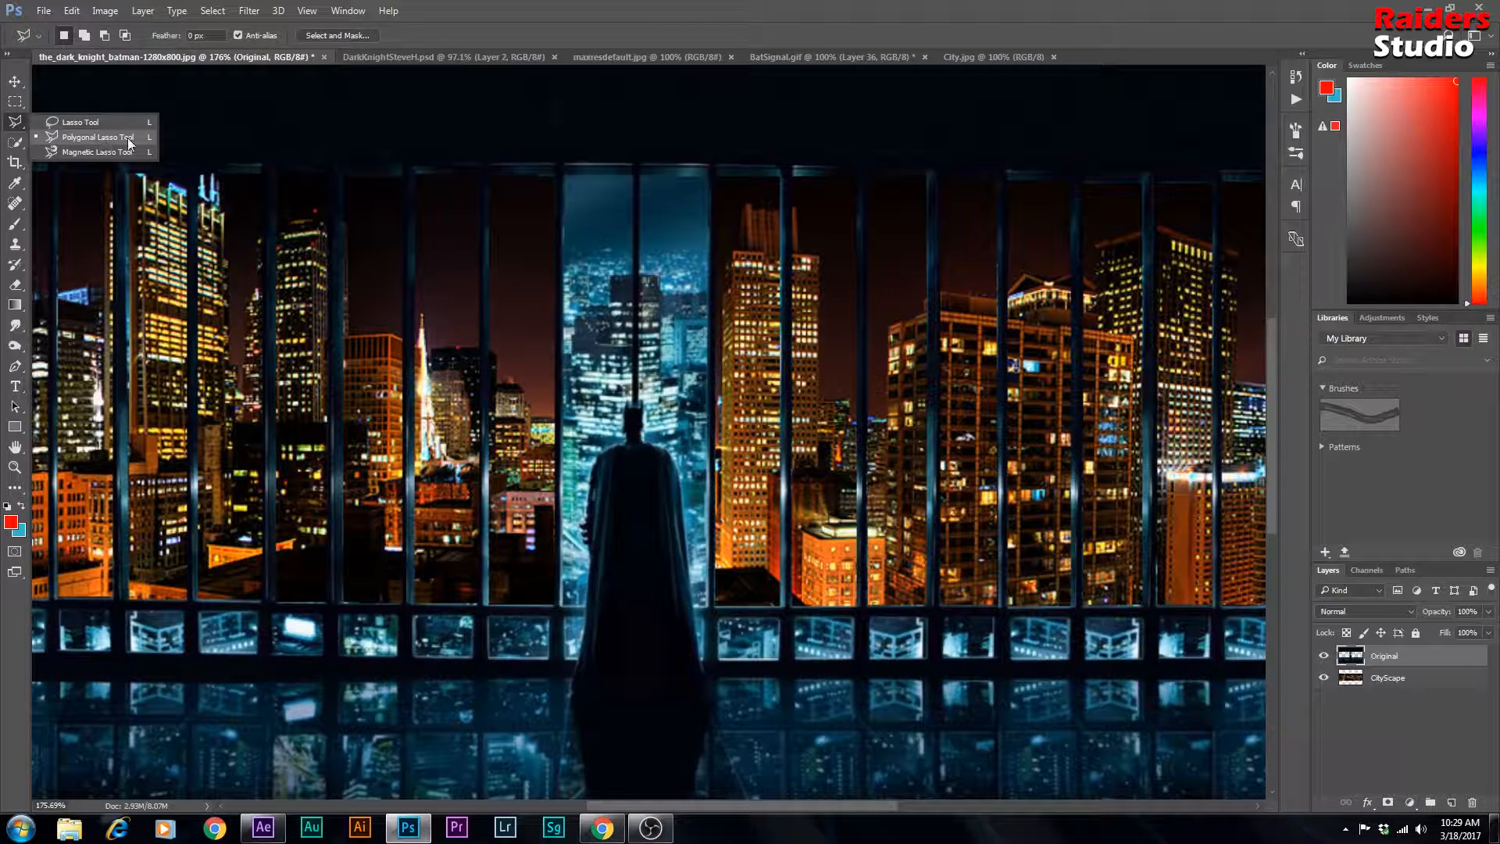
click(82, 141)
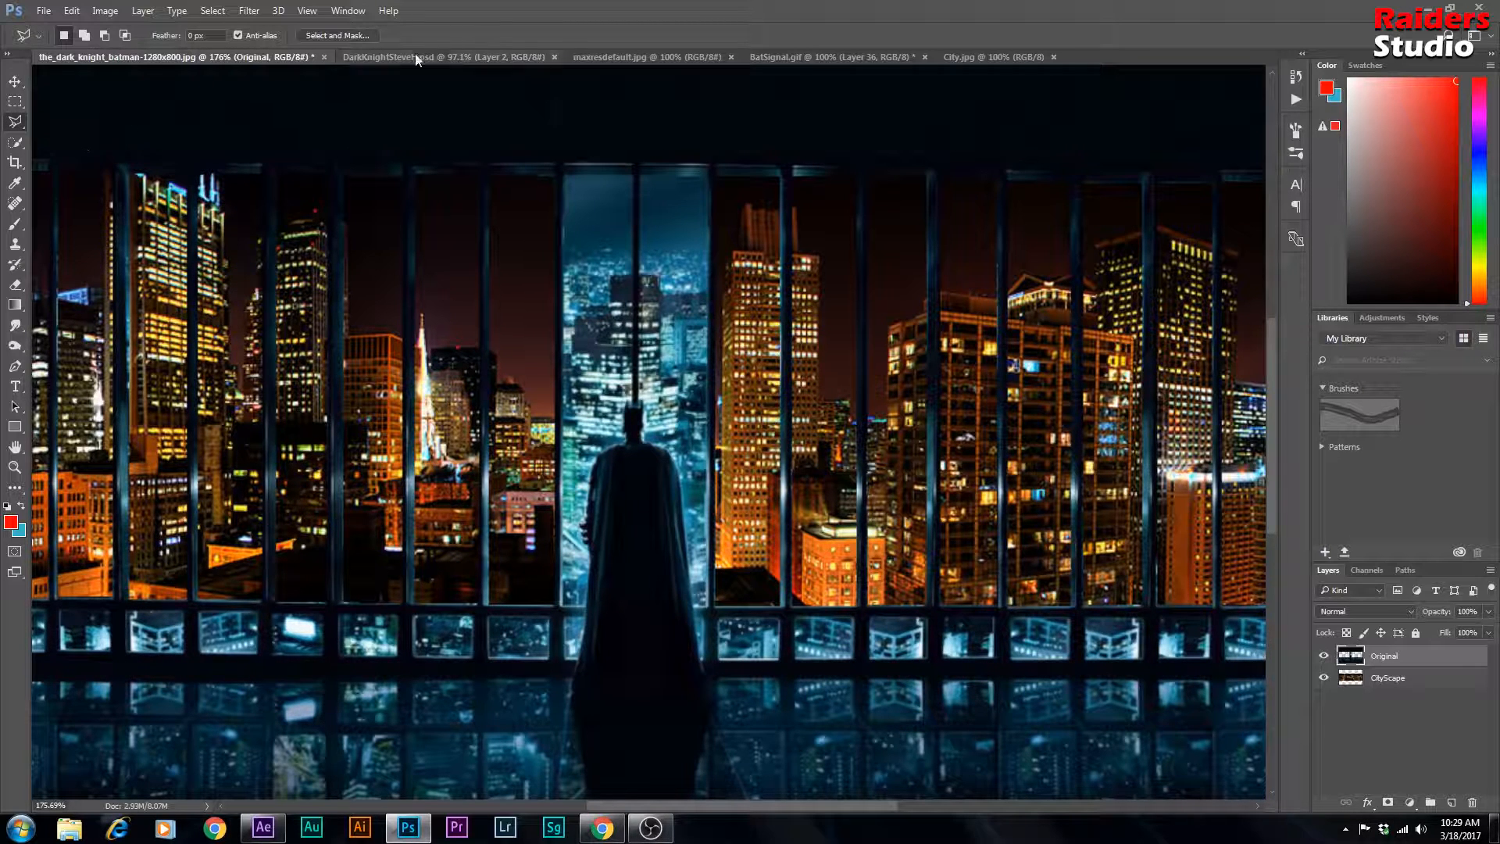
right_click(25, 124)
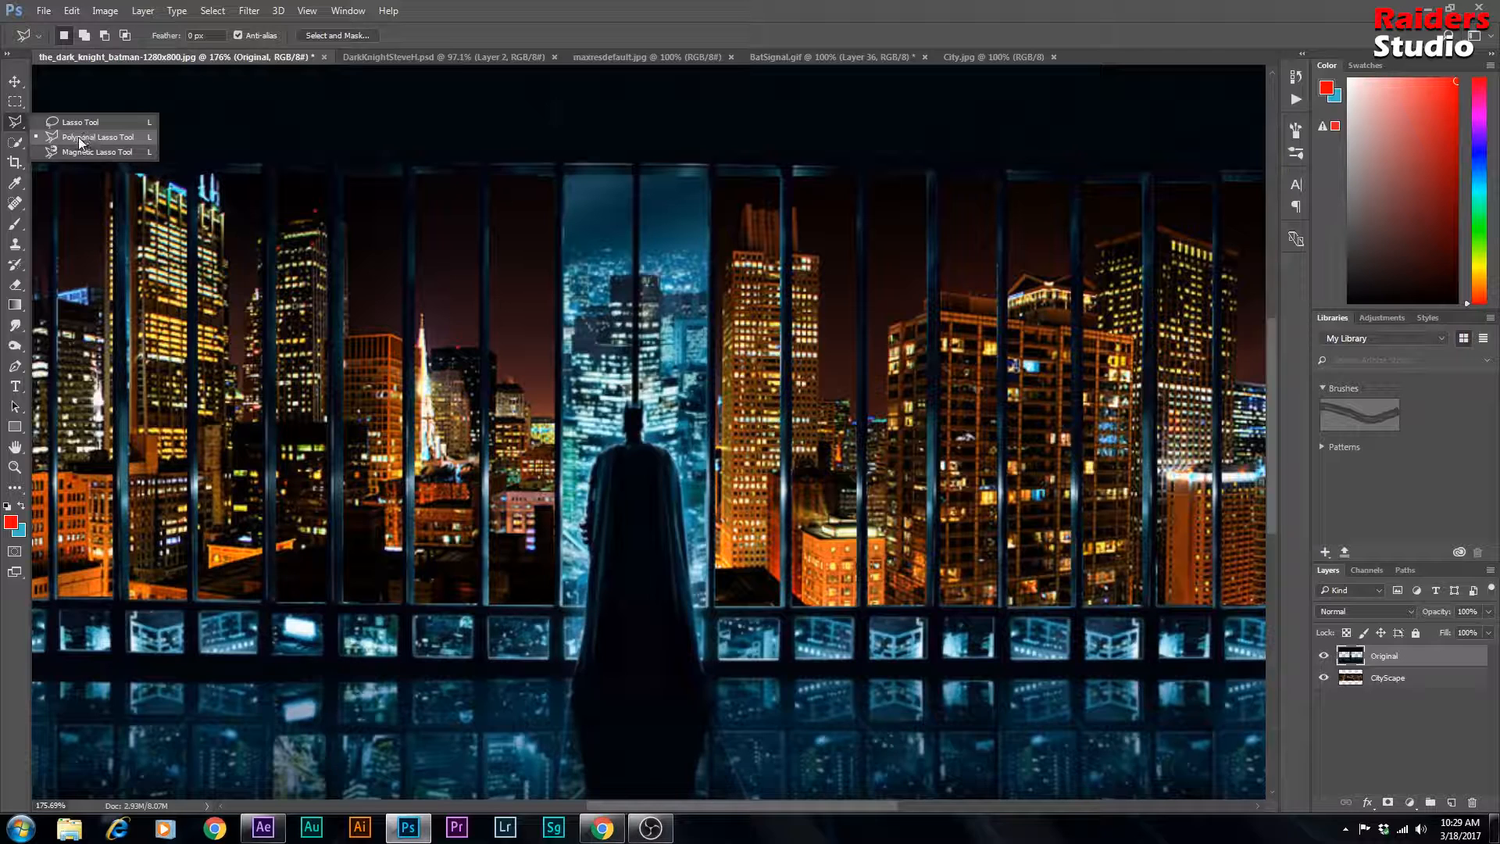
click(82, 138)
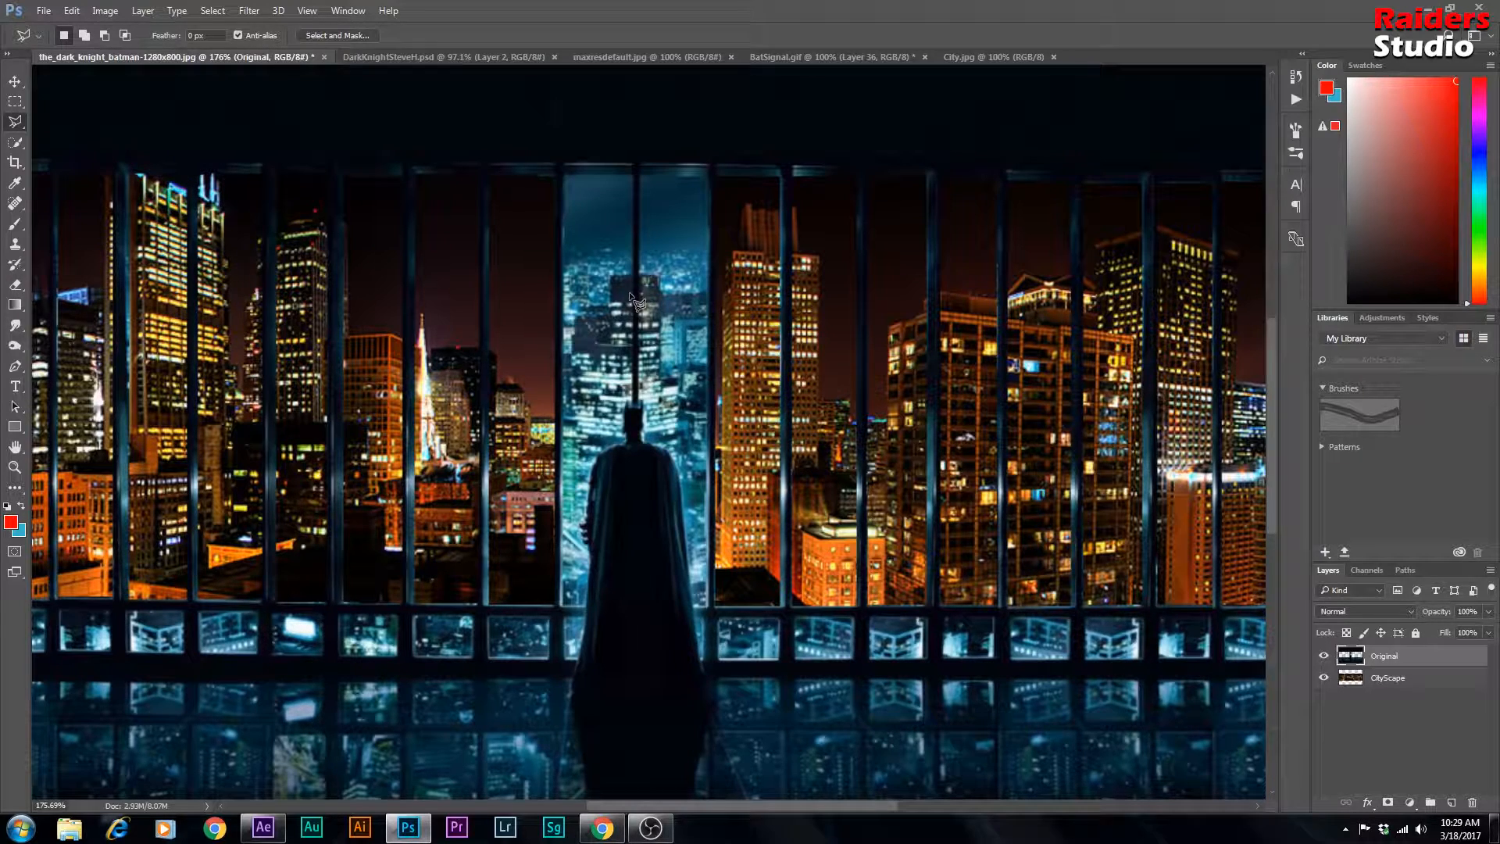
scroll(633, 298, up, 1)
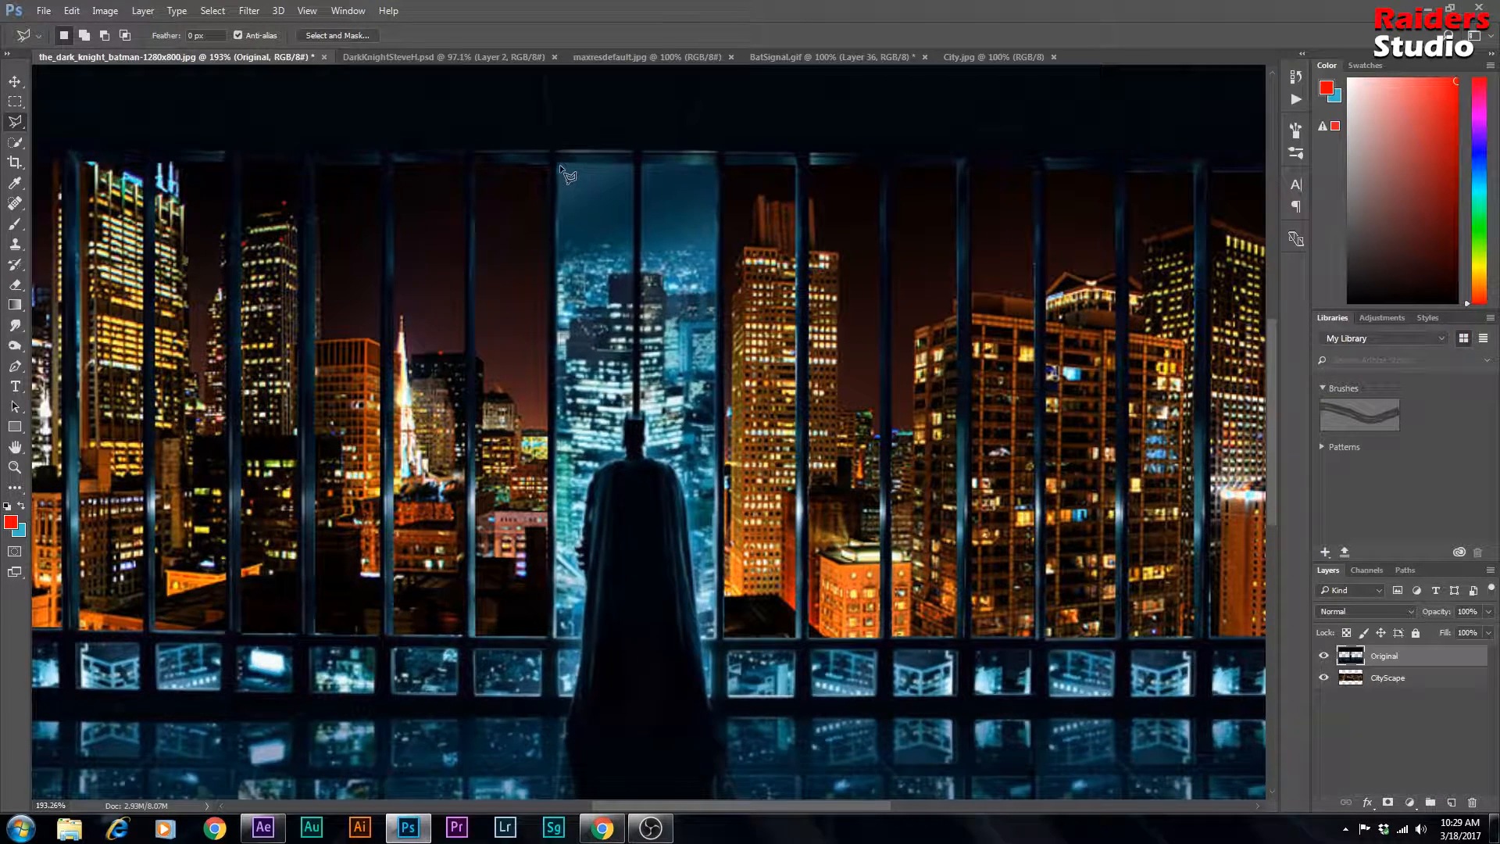
click(557, 164)
click(631, 165)
click(632, 403)
click(625, 406)
click(612, 453)
click(574, 553)
click(585, 587)
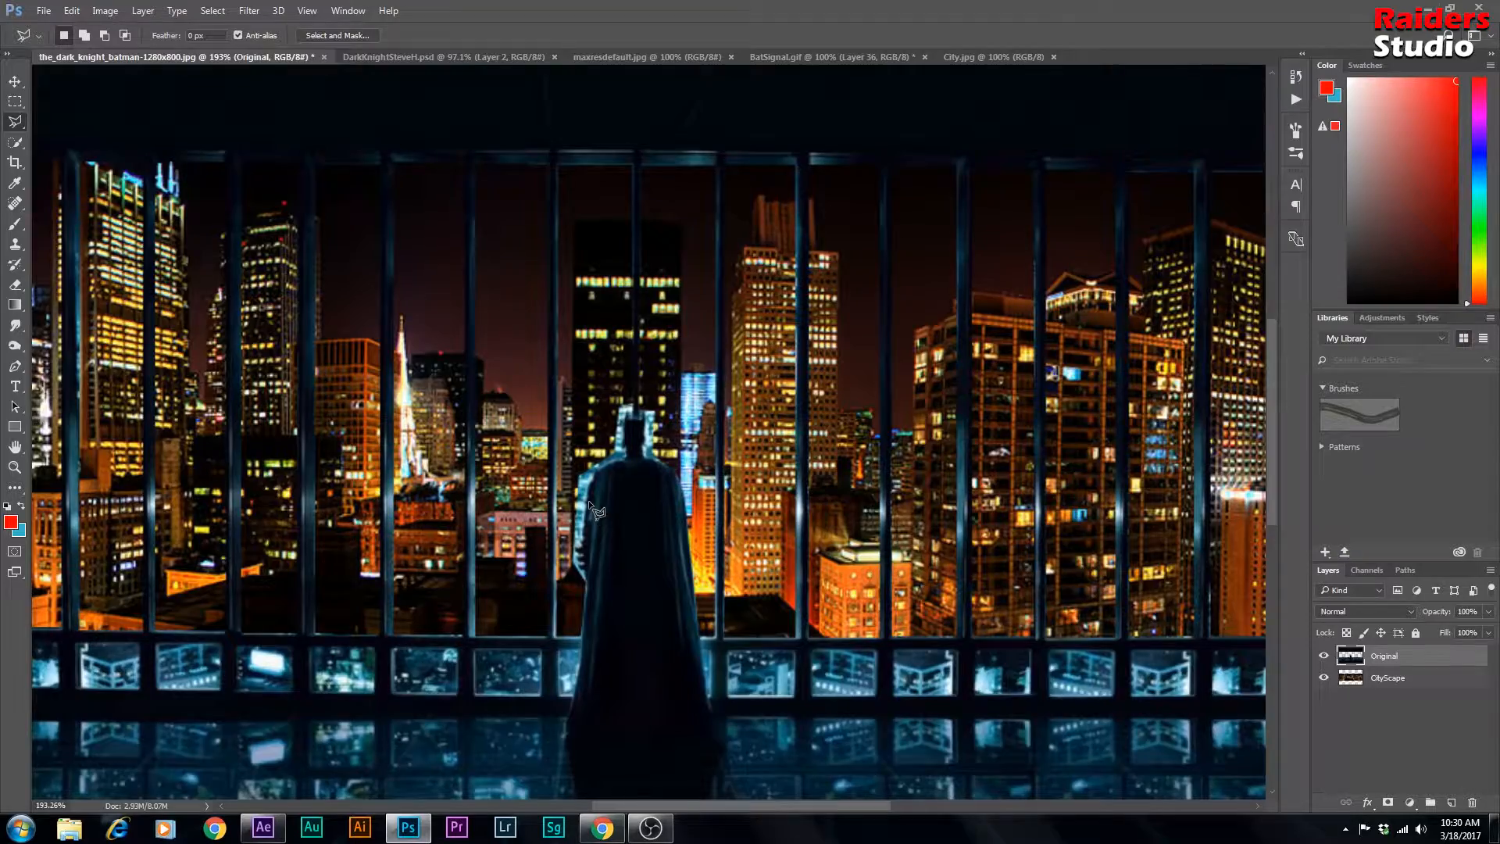
Step: Select the leftover fringe along Batman's left side, from the ear down to the cape below the elbow, with a polygonal lasso outline
scroll(589, 504, up, 3)
scroll(592, 508, up, 4)
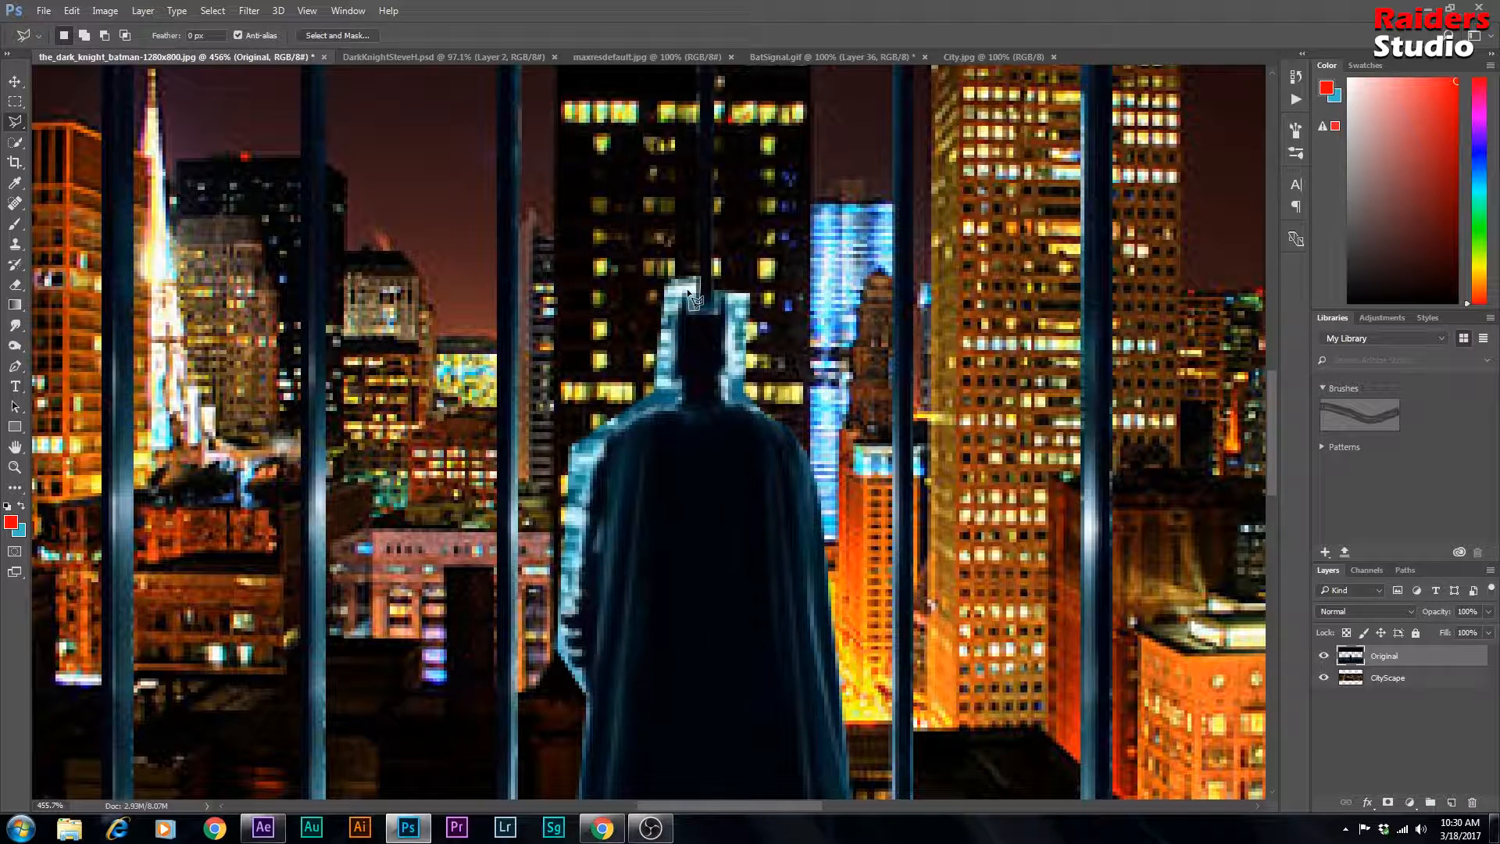
click(685, 292)
click(675, 317)
click(677, 350)
click(673, 376)
click(681, 380)
click(681, 398)
click(676, 408)
click(637, 417)
click(622, 433)
click(612, 438)
click(605, 457)
click(594, 471)
click(588, 508)
click(563, 616)
click(580, 649)
click(582, 656)
click(570, 658)
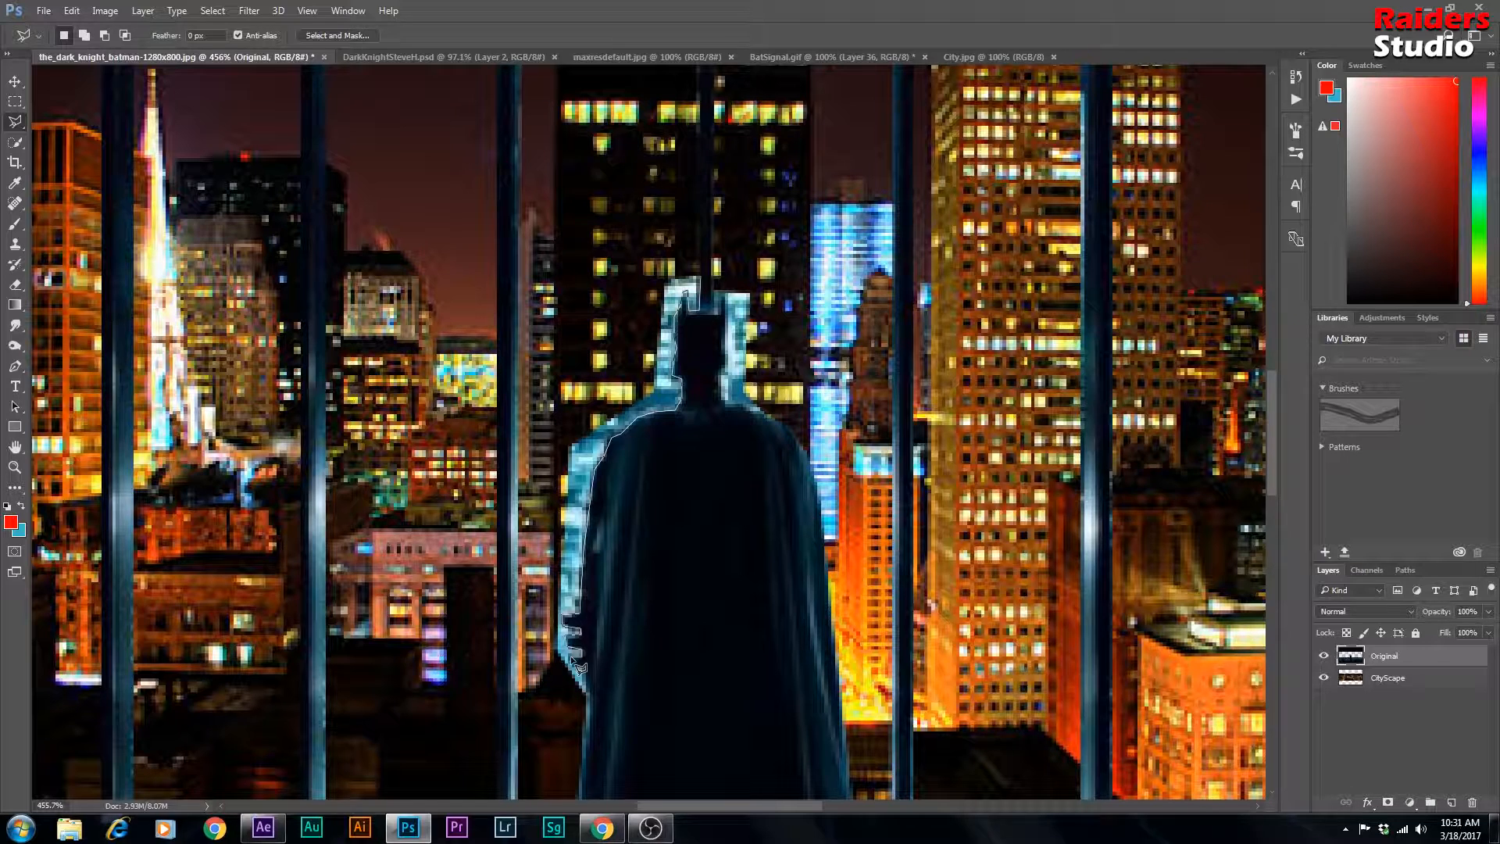
click(573, 666)
click(584, 667)
click(586, 739)
click(562, 671)
click(530, 567)
click(558, 345)
click(694, 252)
click(701, 279)
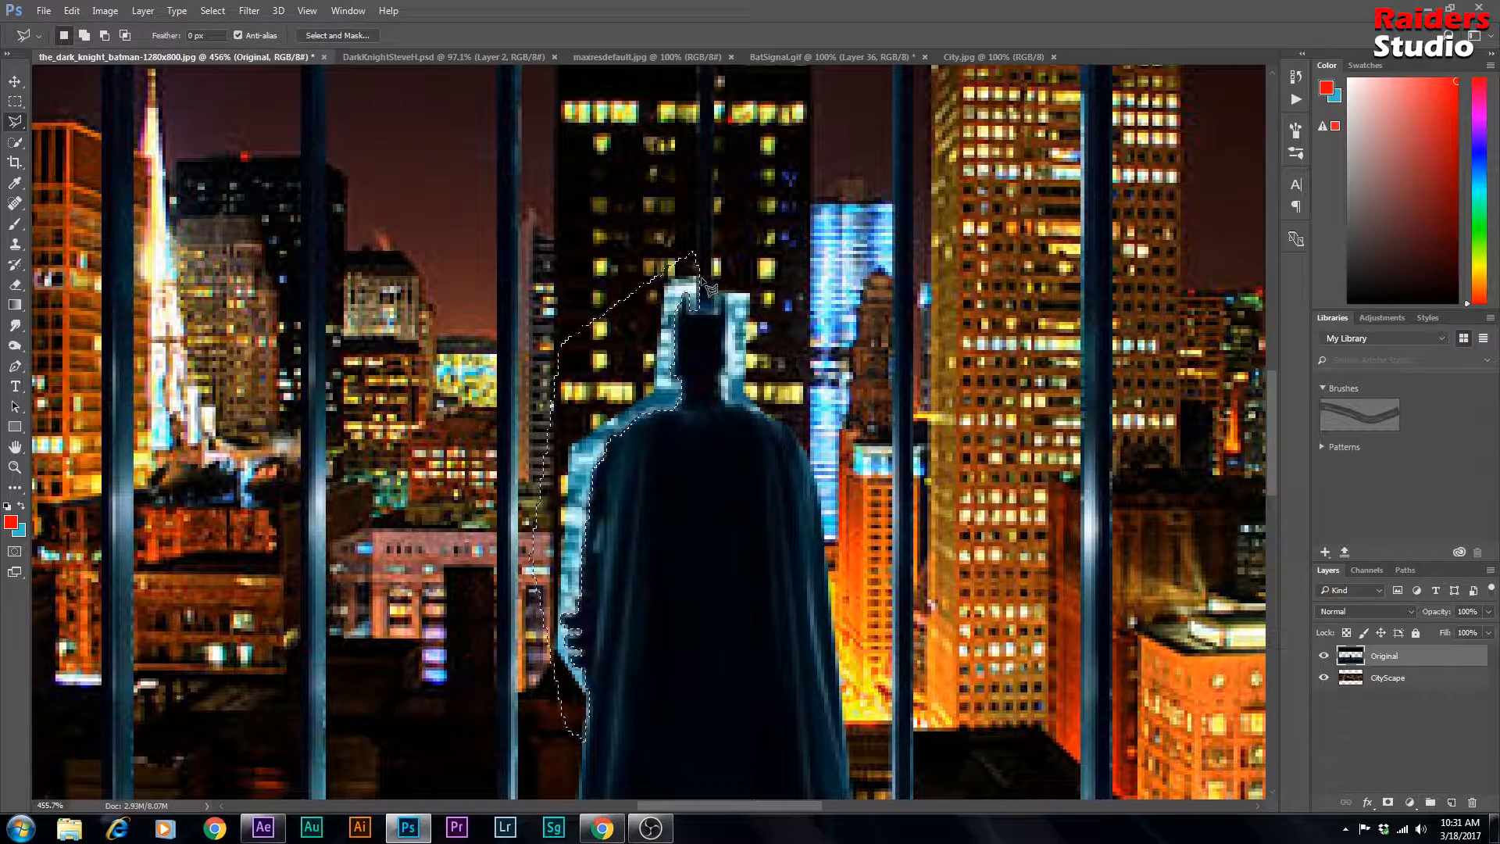
Step: Feather the selection by 1.0 px in Select and Mask, delete the fringe from Batman's left side and deselect
click(345, 35)
drag(1292, 347, 1314, 349)
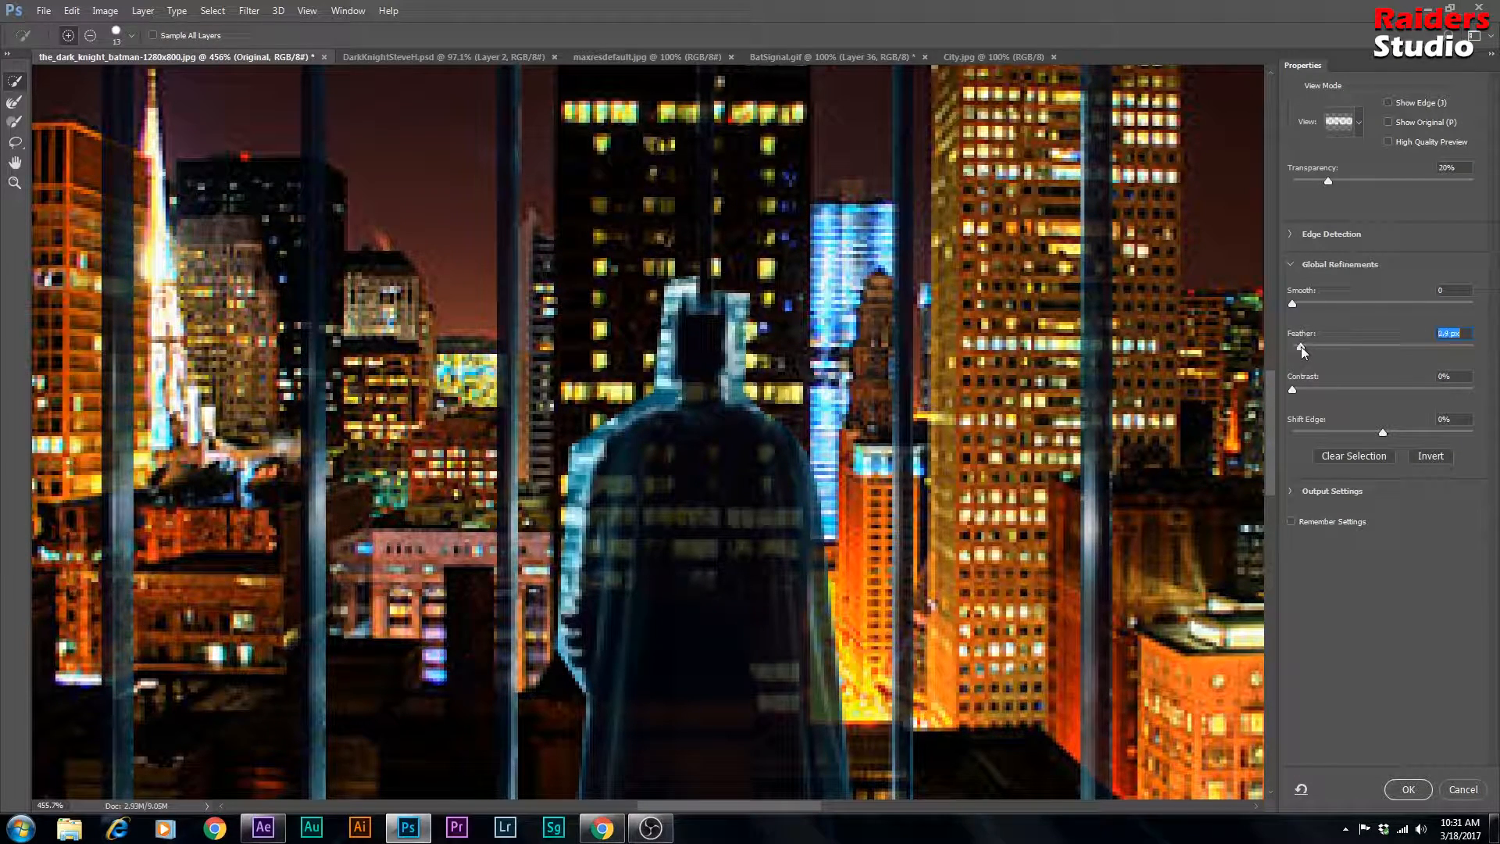
click(1407, 790)
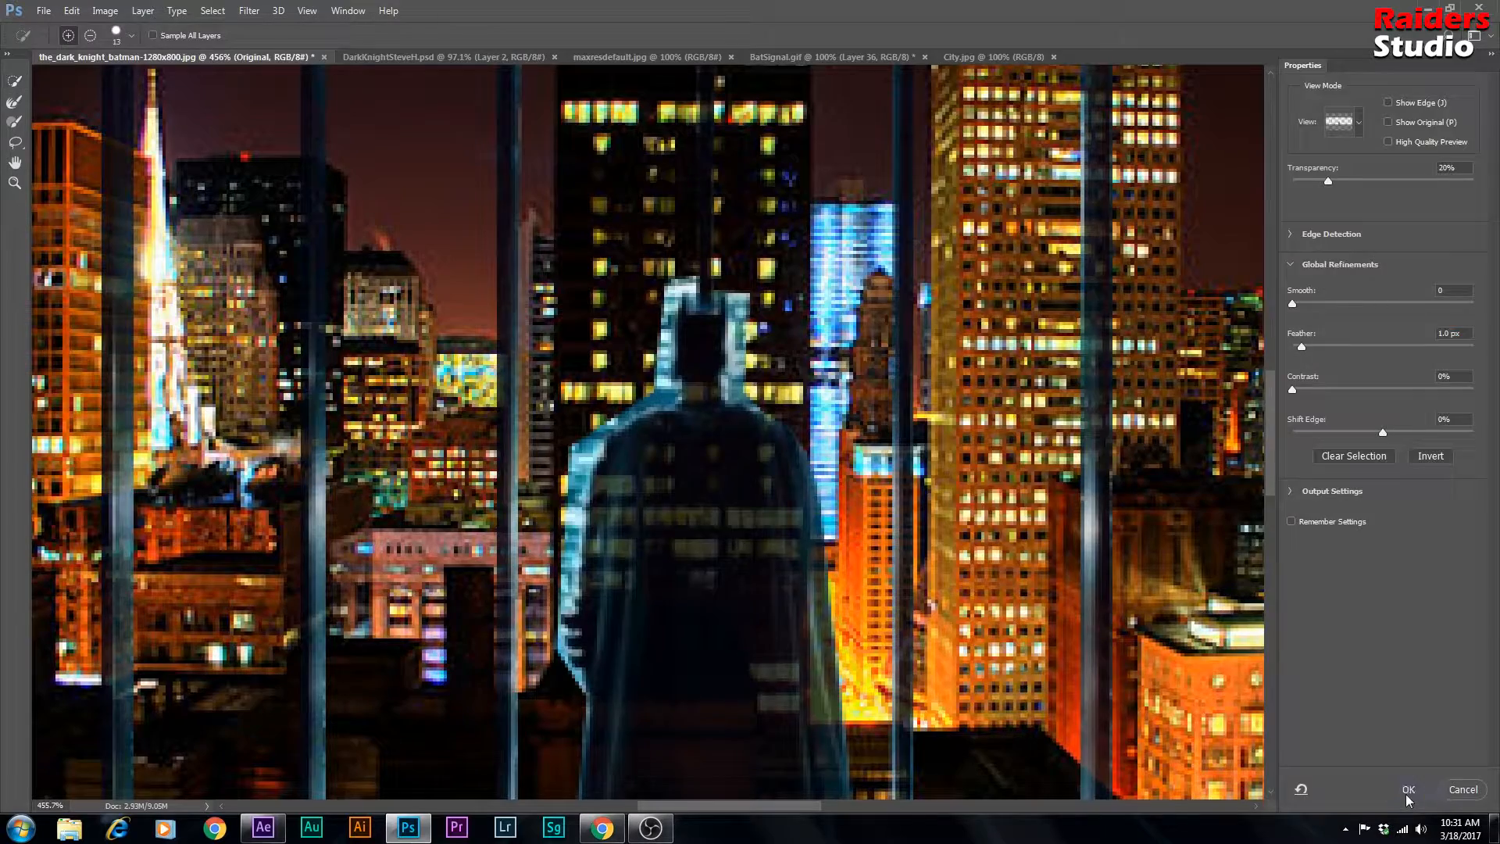
key(Delete)
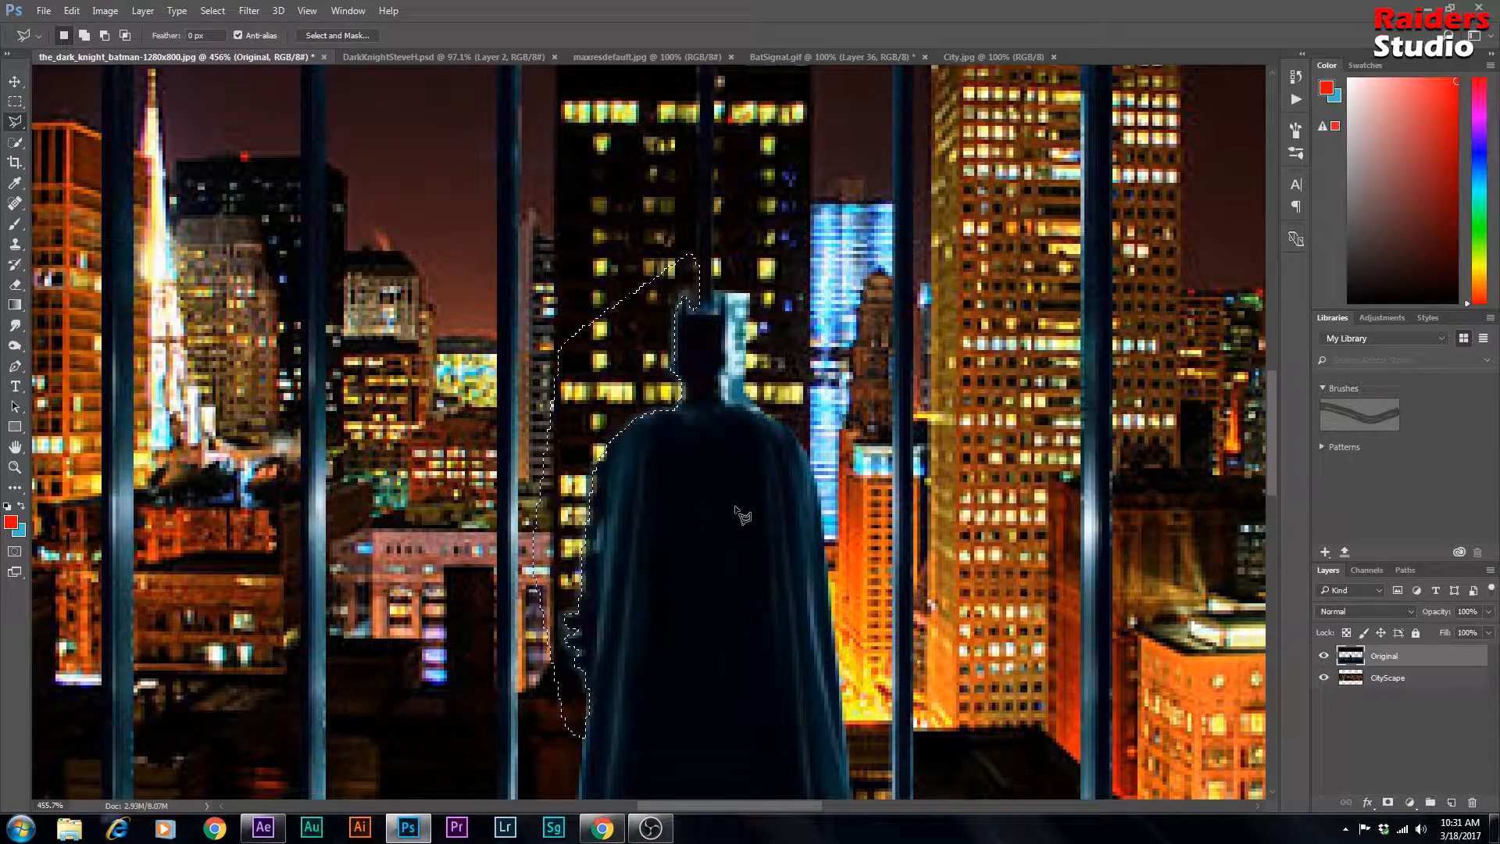
key(ctrl+d)
Step: Outline the leftover fringe on the right side of Batman's head and shoulder with the Polygonal Lasso Tool
click(713, 286)
click(723, 299)
click(720, 377)
click(721, 392)
click(726, 403)
click(779, 422)
click(770, 275)
click(715, 294)
Step: Feather the selection slightly in Select and Mask, delete the fringe on the right of Batman's head and deselect
click(337, 35)
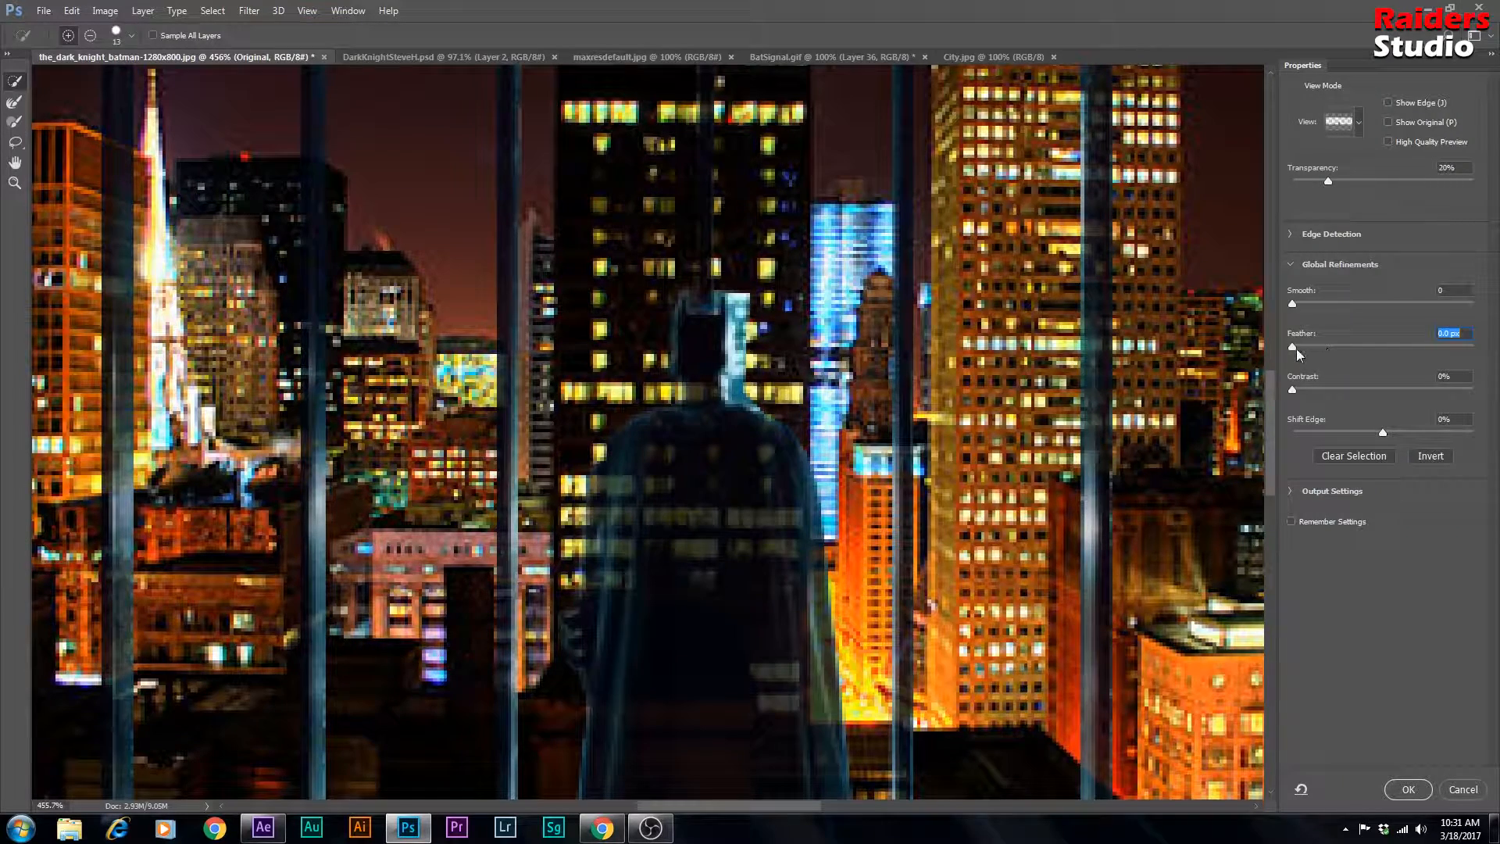
drag(1295, 348, 1297, 348)
click(1408, 789)
key(Delete)
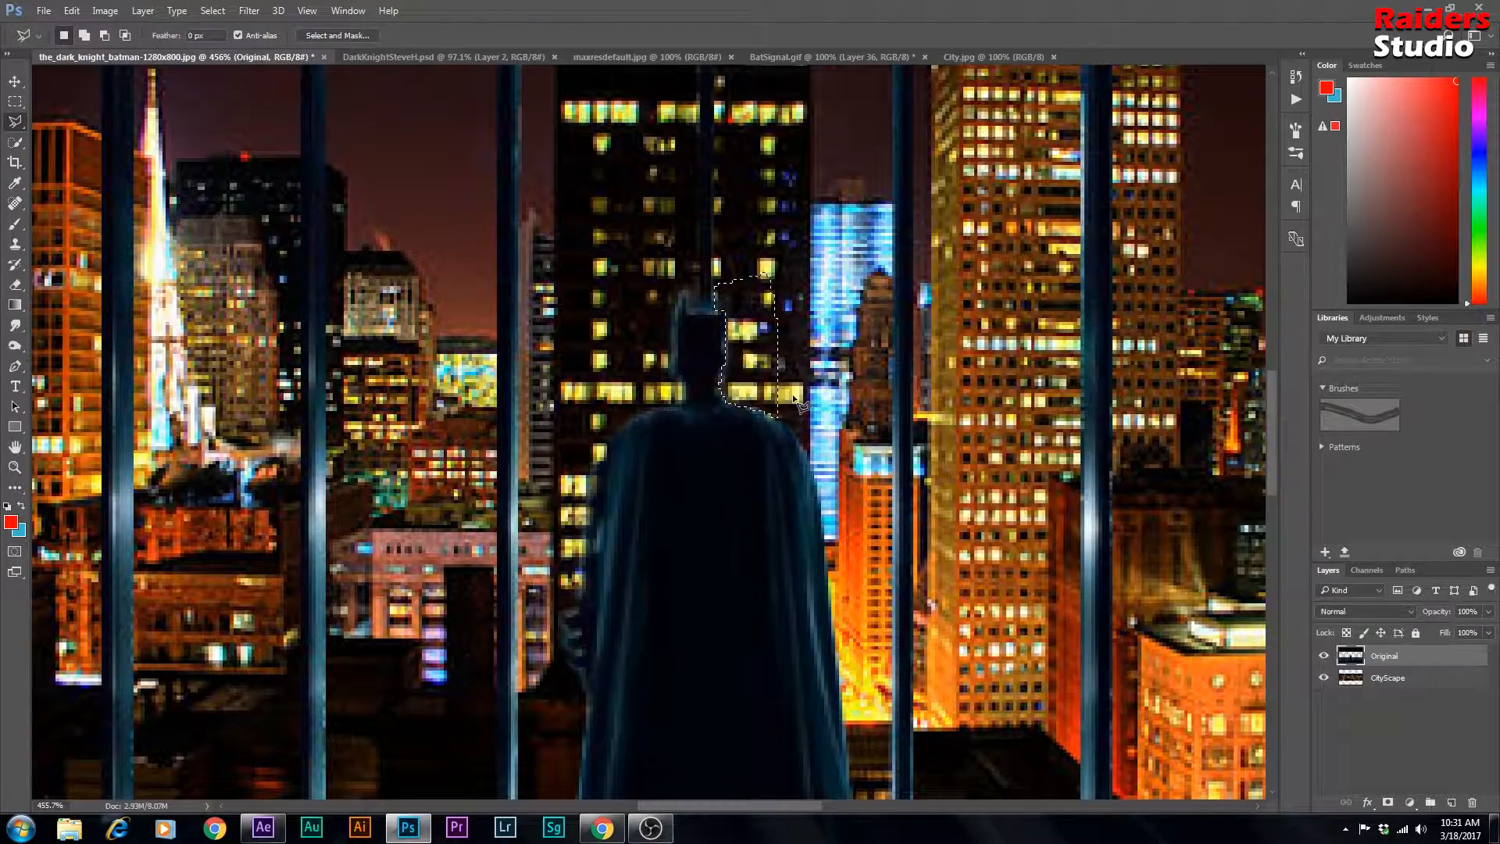
key(ctrl+d)
click(14, 81)
scroll(778, 371, down, 5)
scroll(803, 436, down, 3)
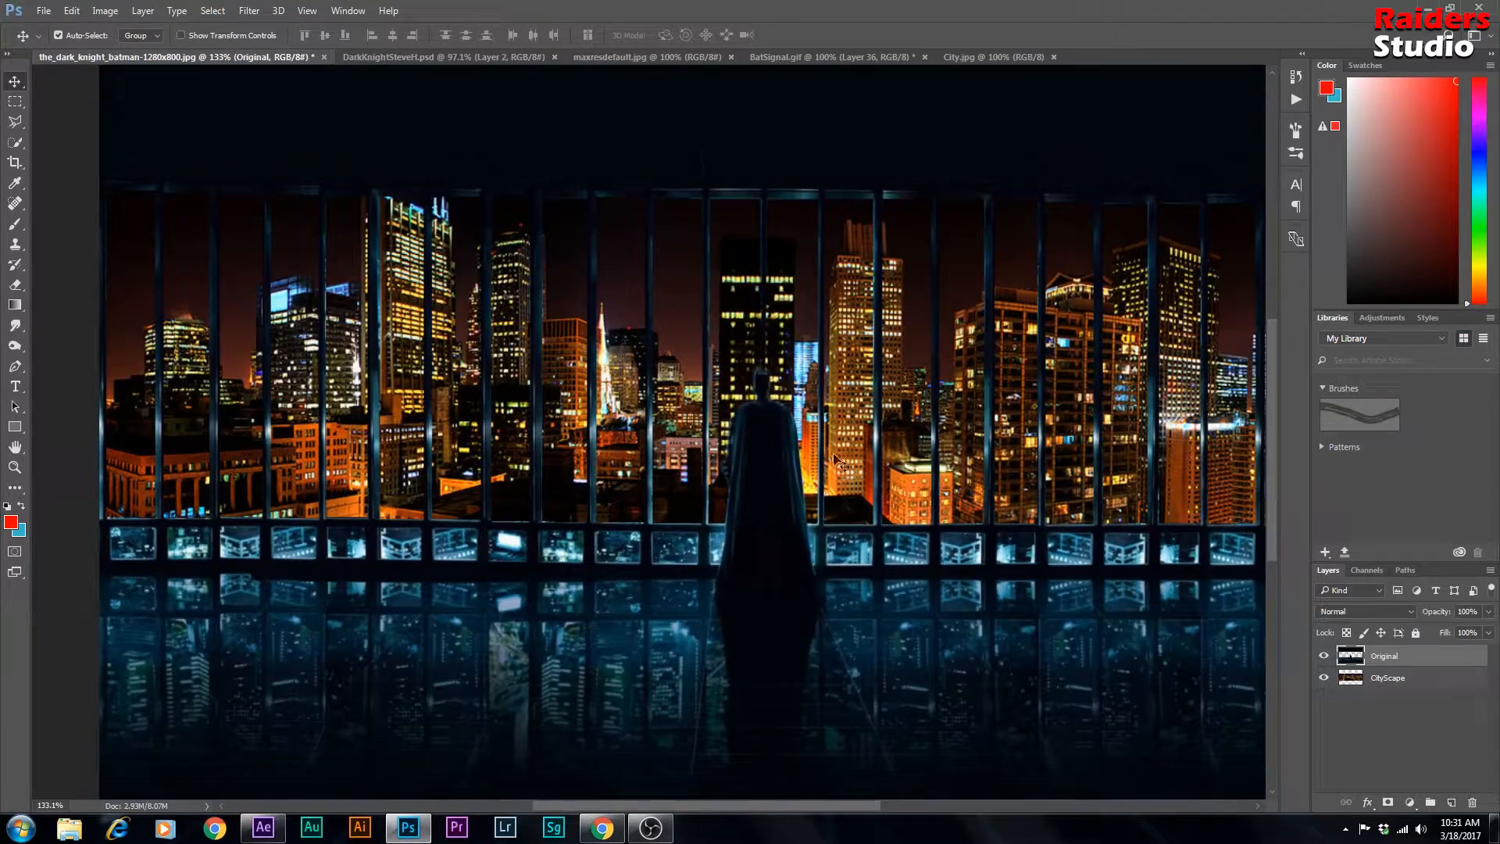
scroll(730, 518, up, 2)
scroll(731, 518, down, 3)
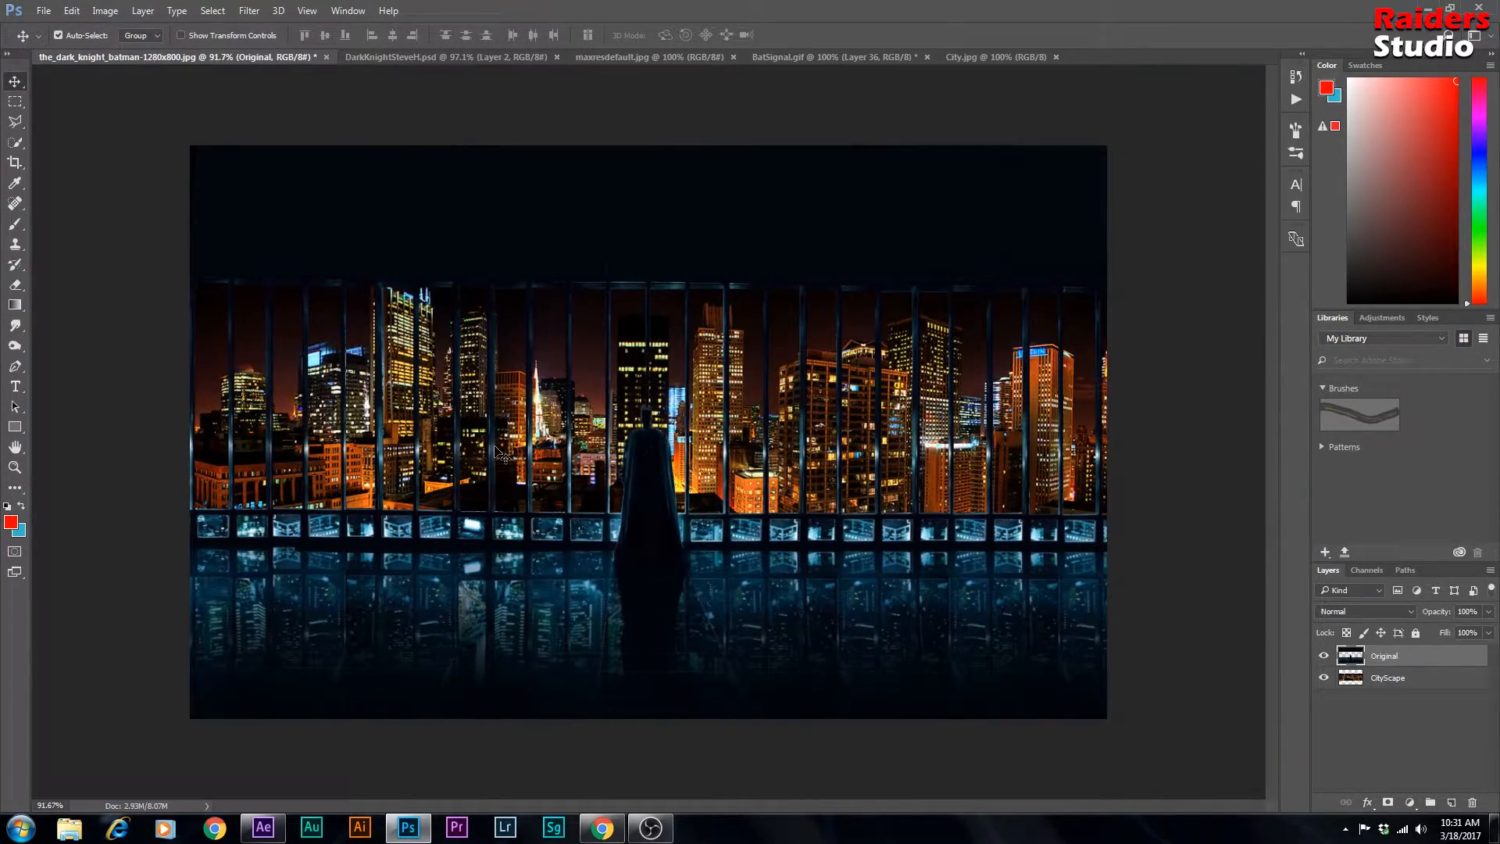
scroll(496, 450, up, 2)
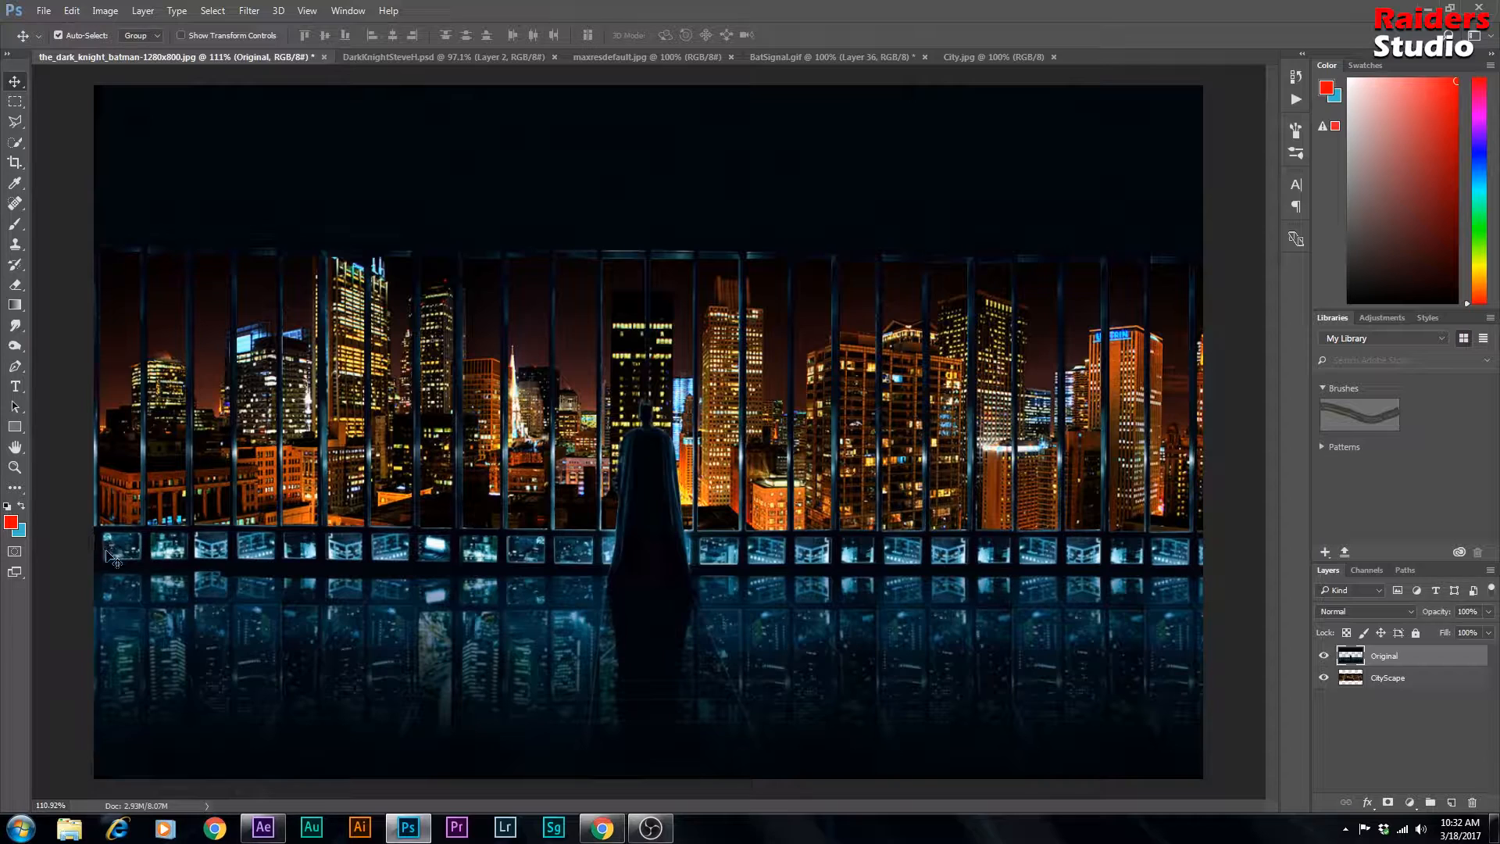
Step: Delete the leftmost small pane of the lower window row on the Original layer with a nudged rectangular selection, and deselect
click(15, 102)
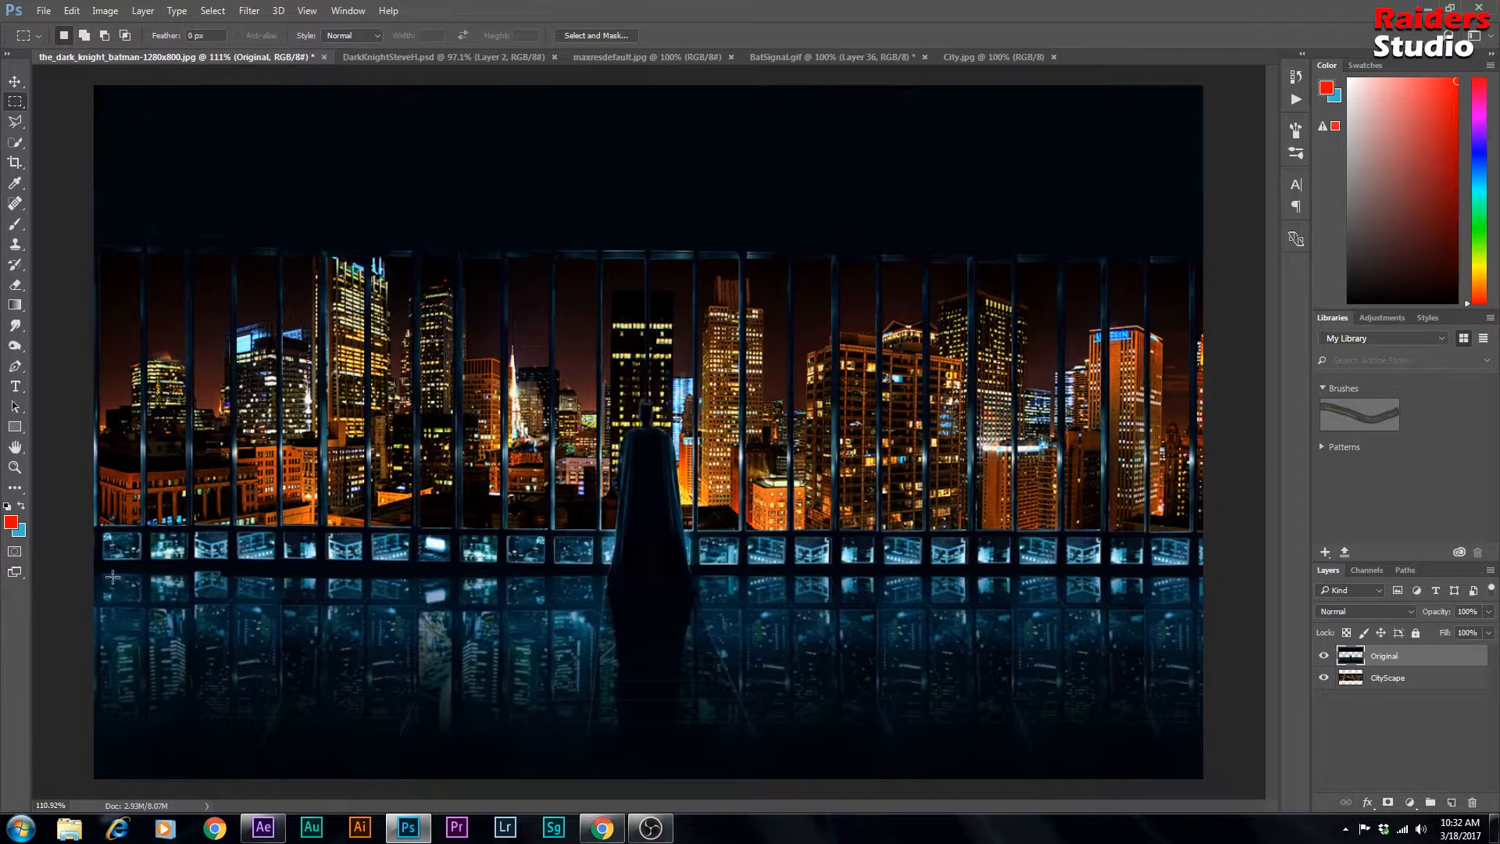
scroll(121, 574, up, 6)
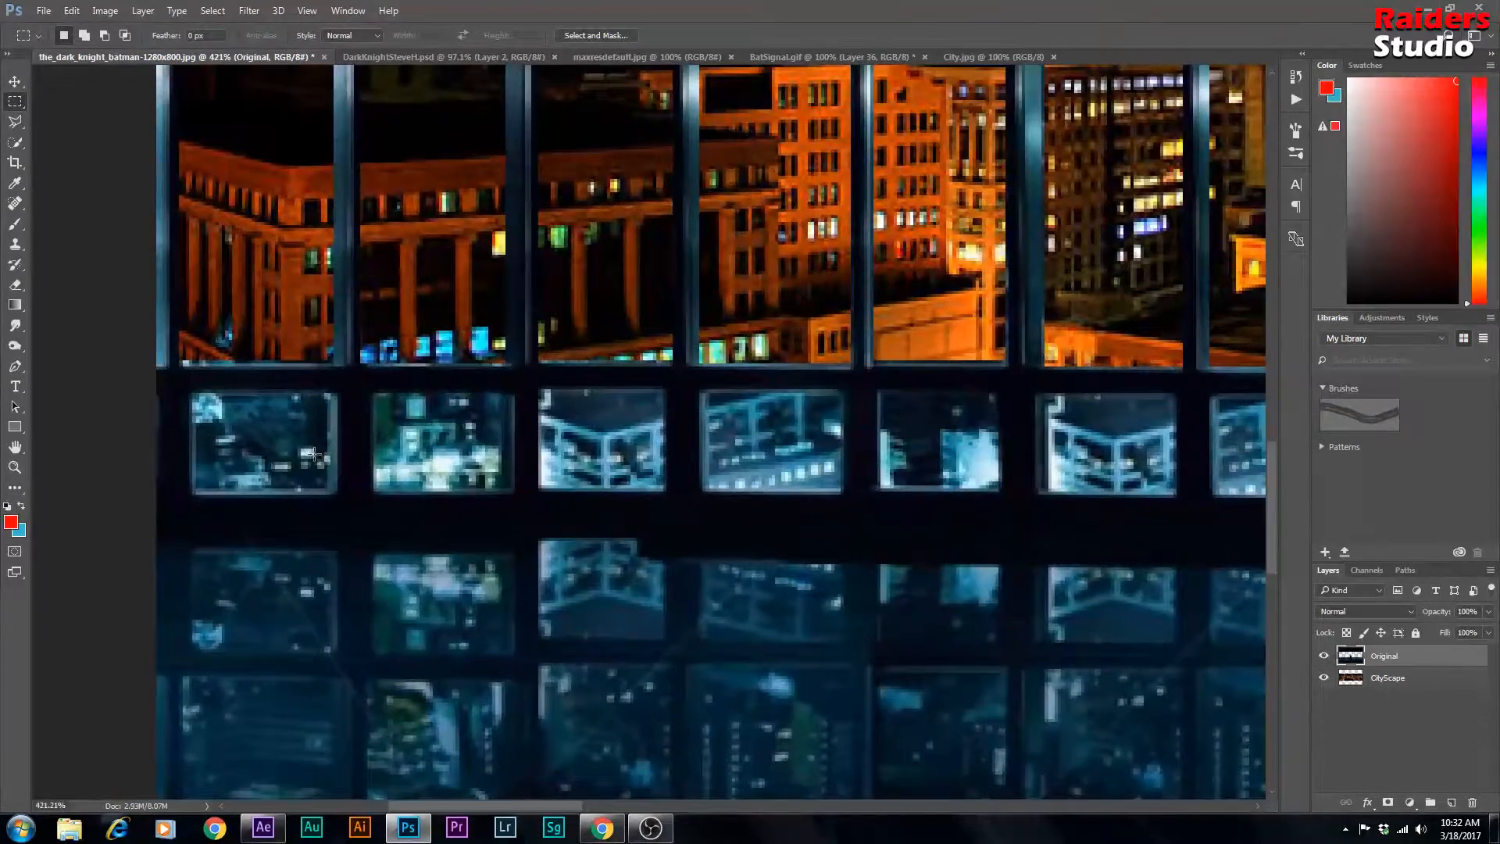
scroll(196, 510, down, 4)
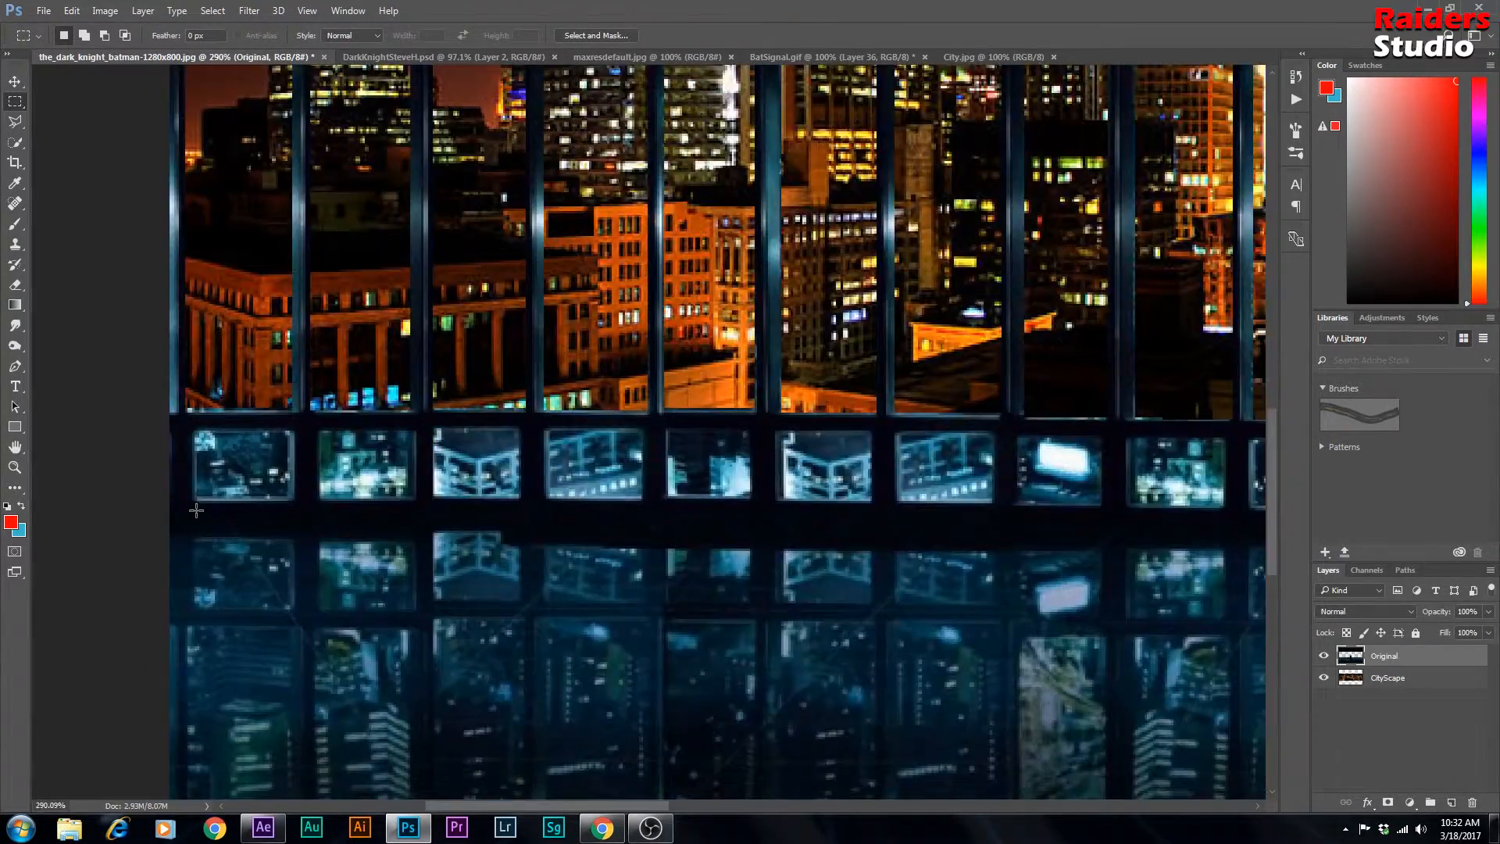
scroll(181, 559, up, 3)
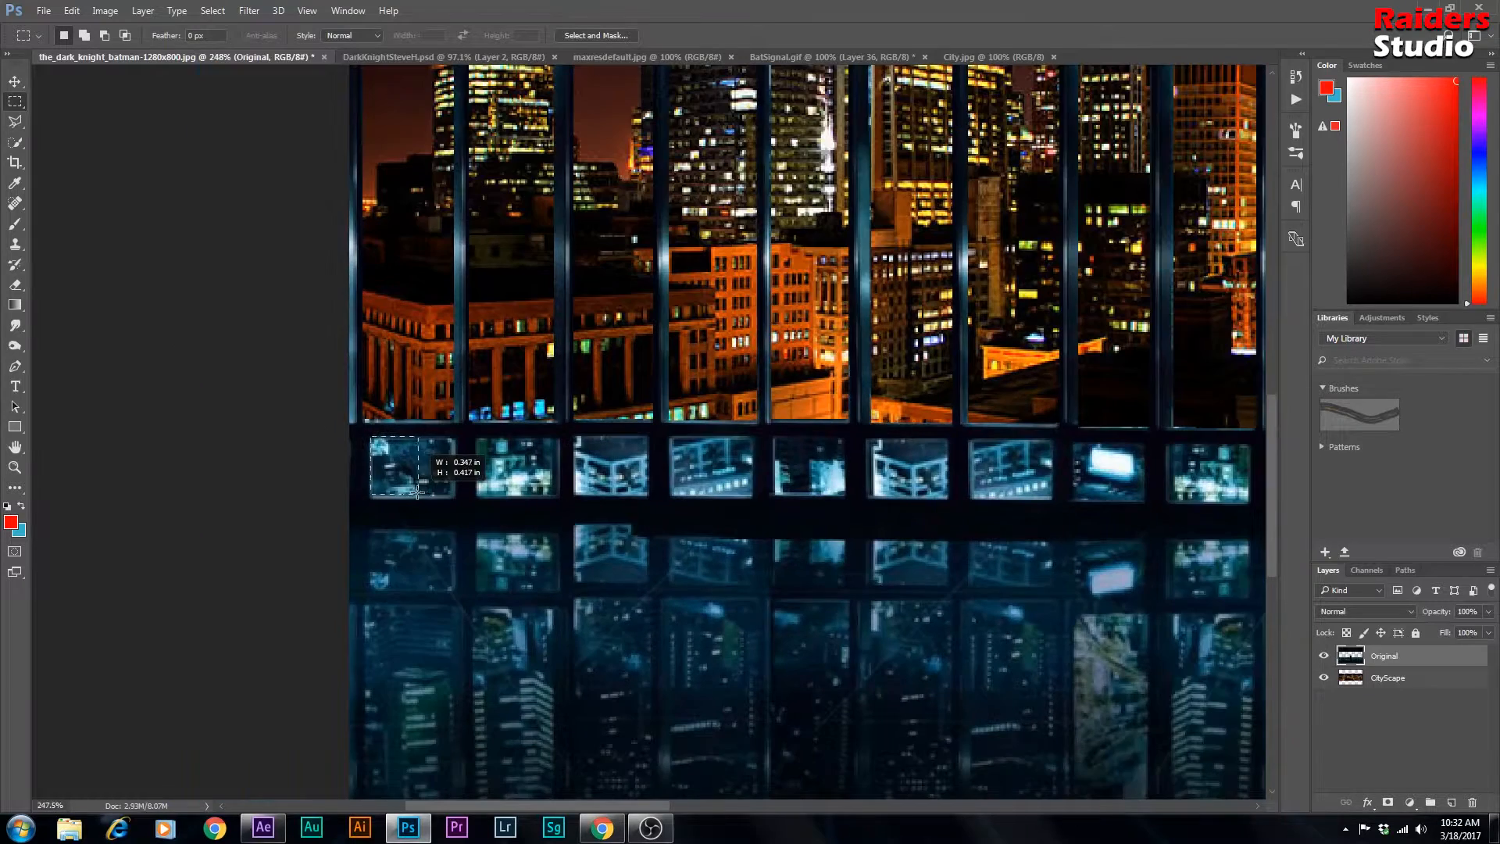
drag(371, 438, 450, 492)
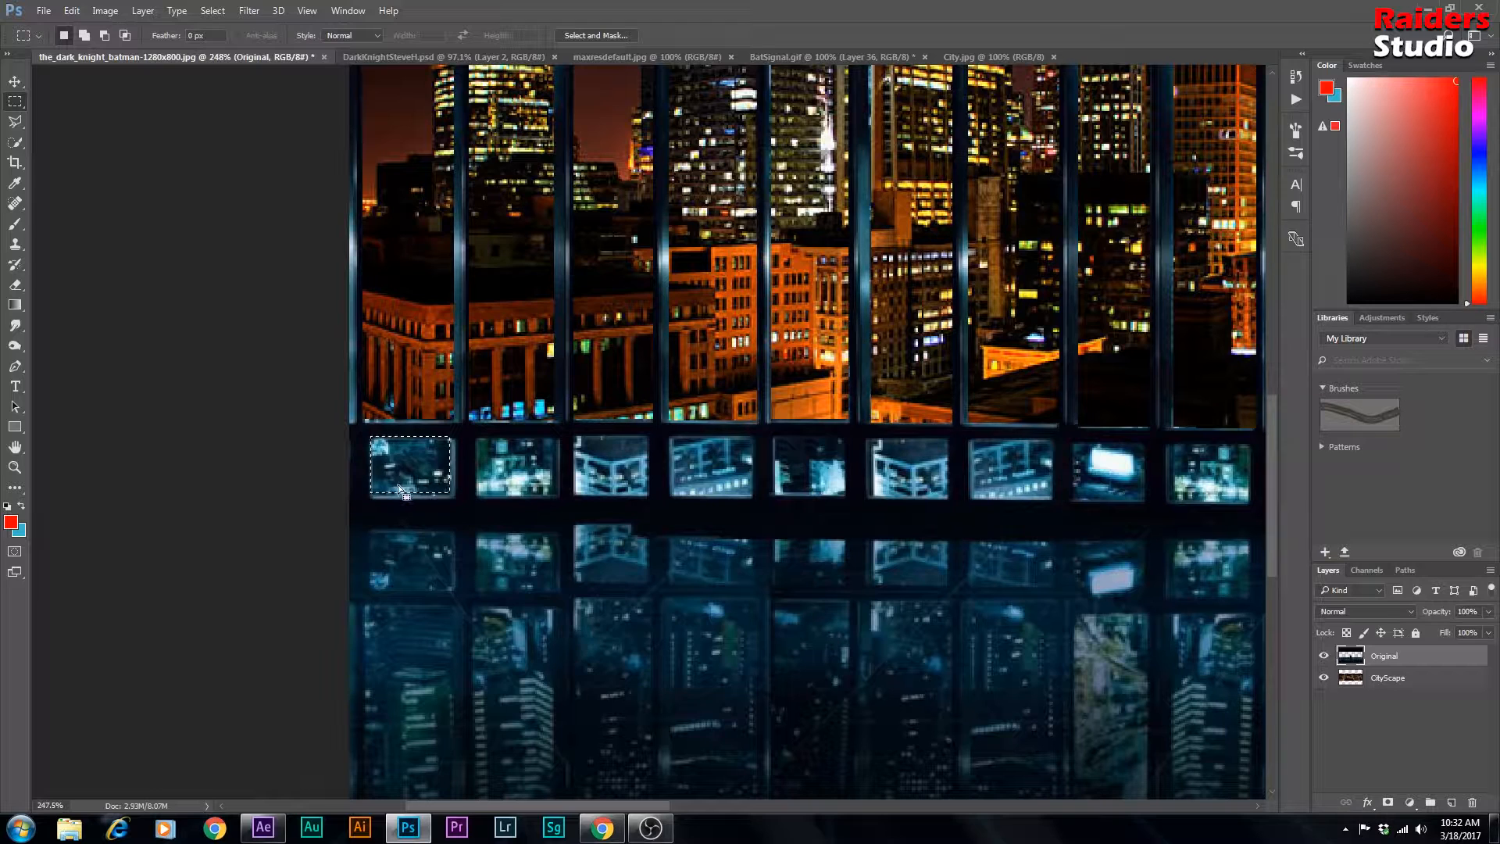
key(Down)
key(Down)
key(Right)
key(Delete)
key(ctrl+d)
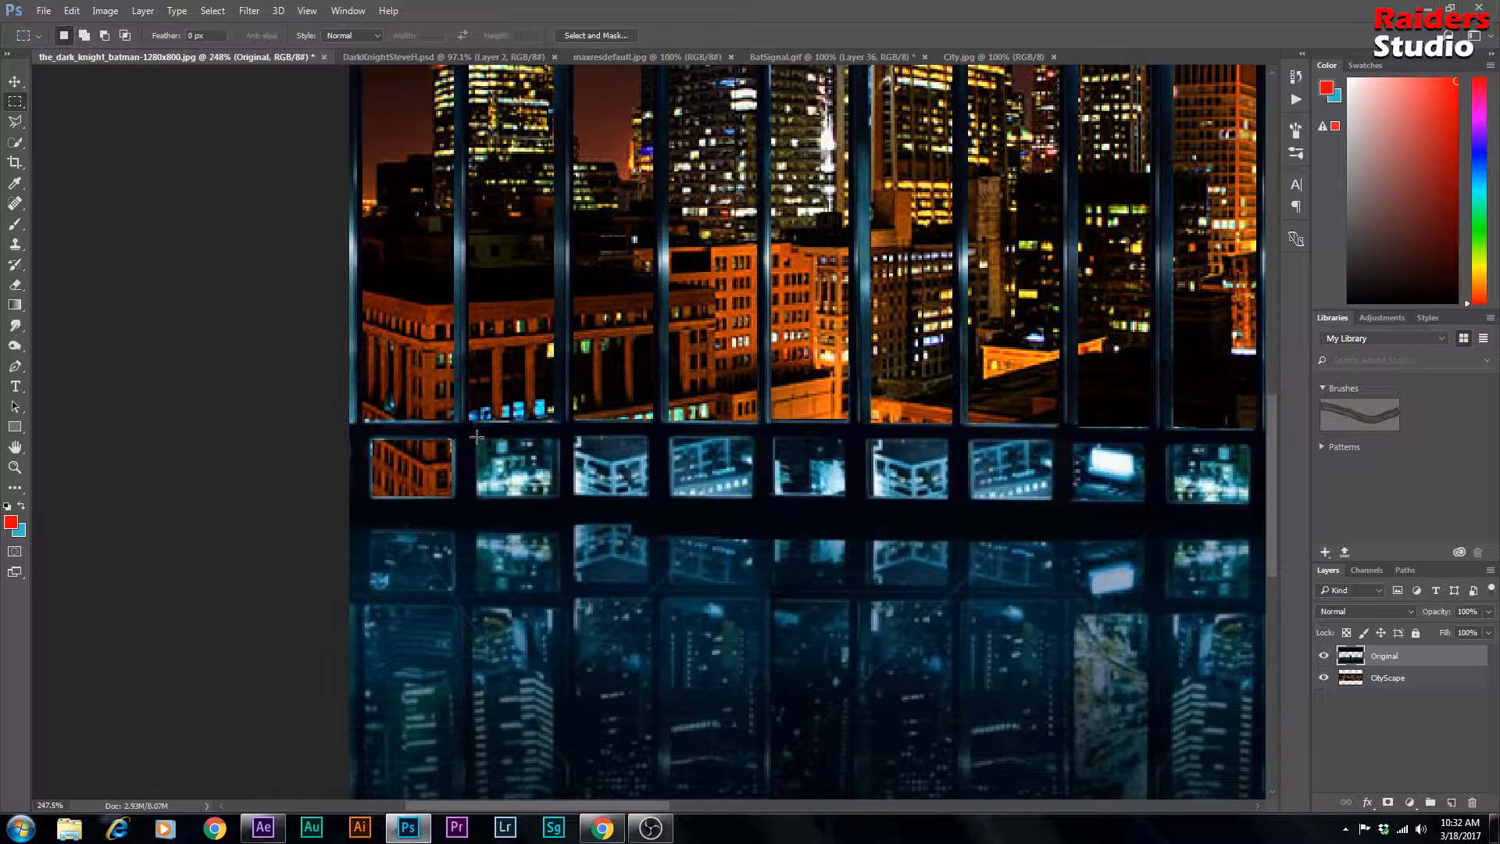
Step: Delete the second small pane from the left in the lower row using a rectangular selection, and deselect
drag(476, 438, 558, 495)
key(Delete)
key(ctrl+d)
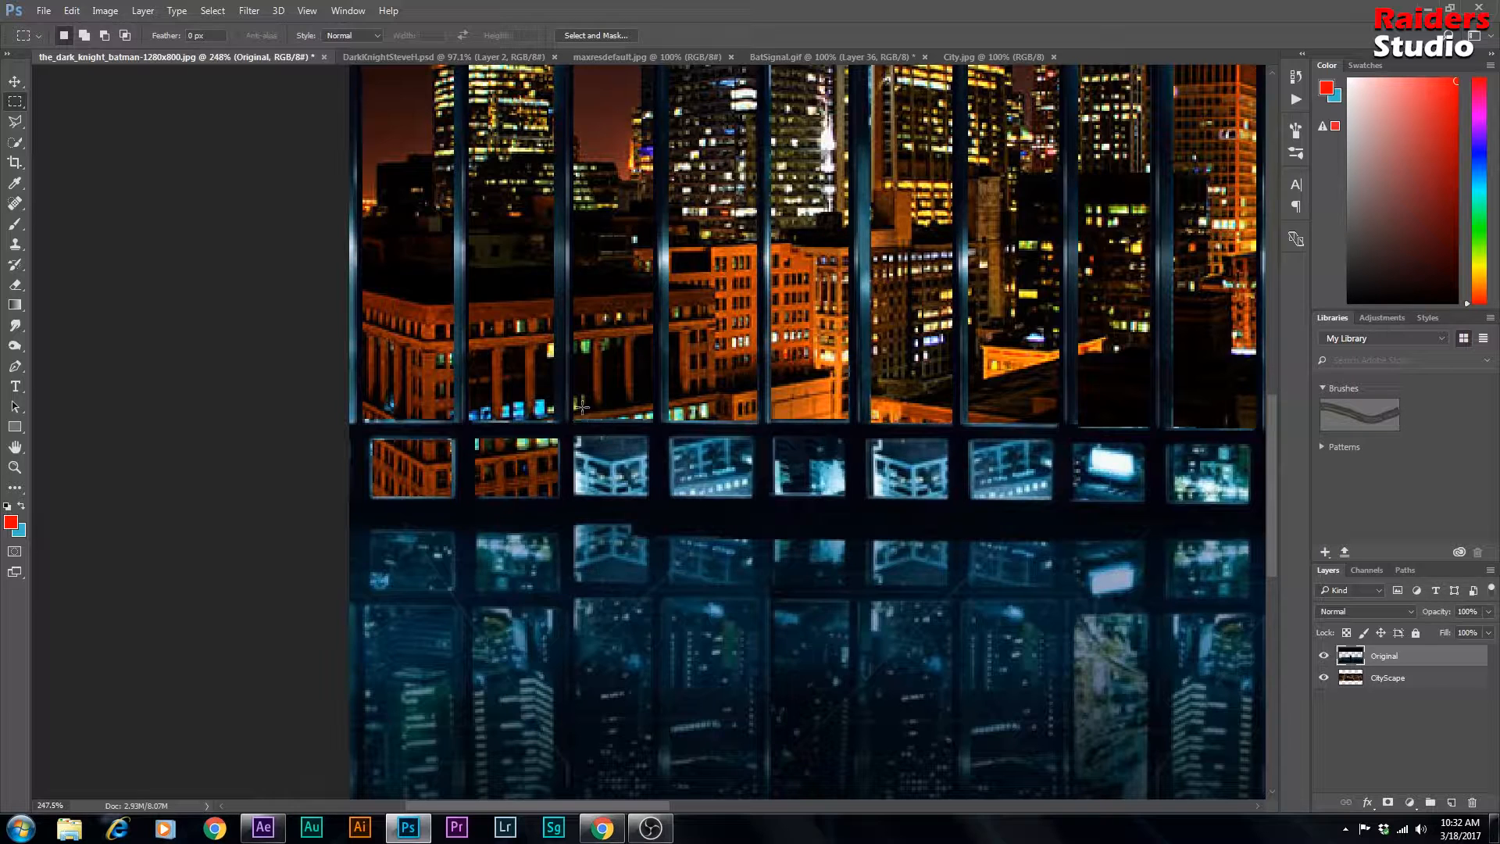
Step: Redraw and nudge a rectangular selection to fit the third small pane in the lower row, delete its contents and deselect
drag(574, 437, 646, 494)
key(ctrl+d)
drag(574, 434, 642, 492)
key(Right)
key(Right)
key(Right)
key(Right)
key(Down)
key(Down)
key(Delete)
key(ctrl+d)
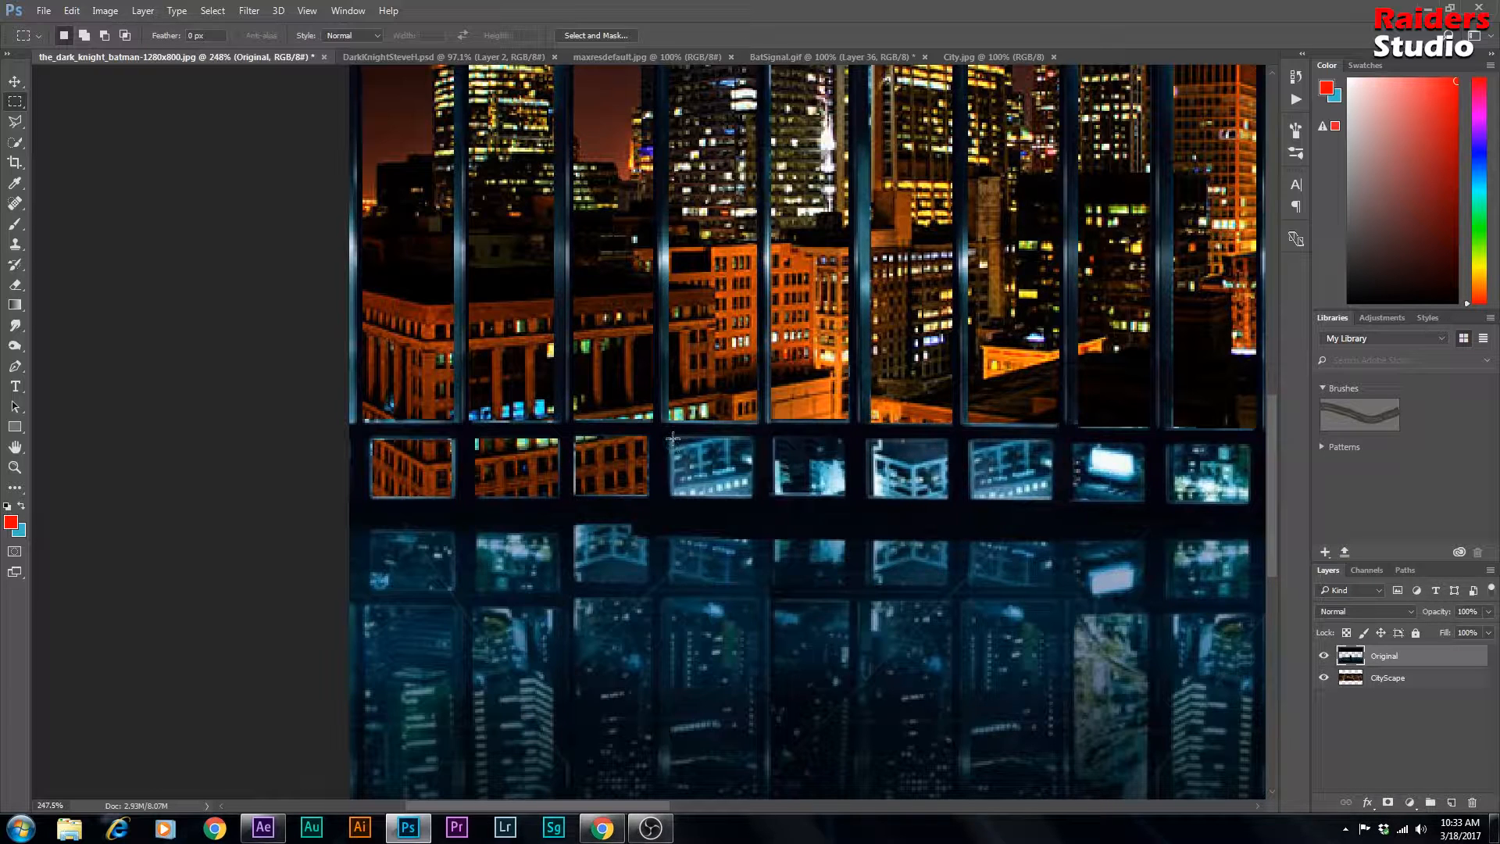
Step: Clear the fourth and remaining small lower panes on the Original layer with rectangular selections, leaving the slivers beside Batman
drag(671, 435, 751, 491)
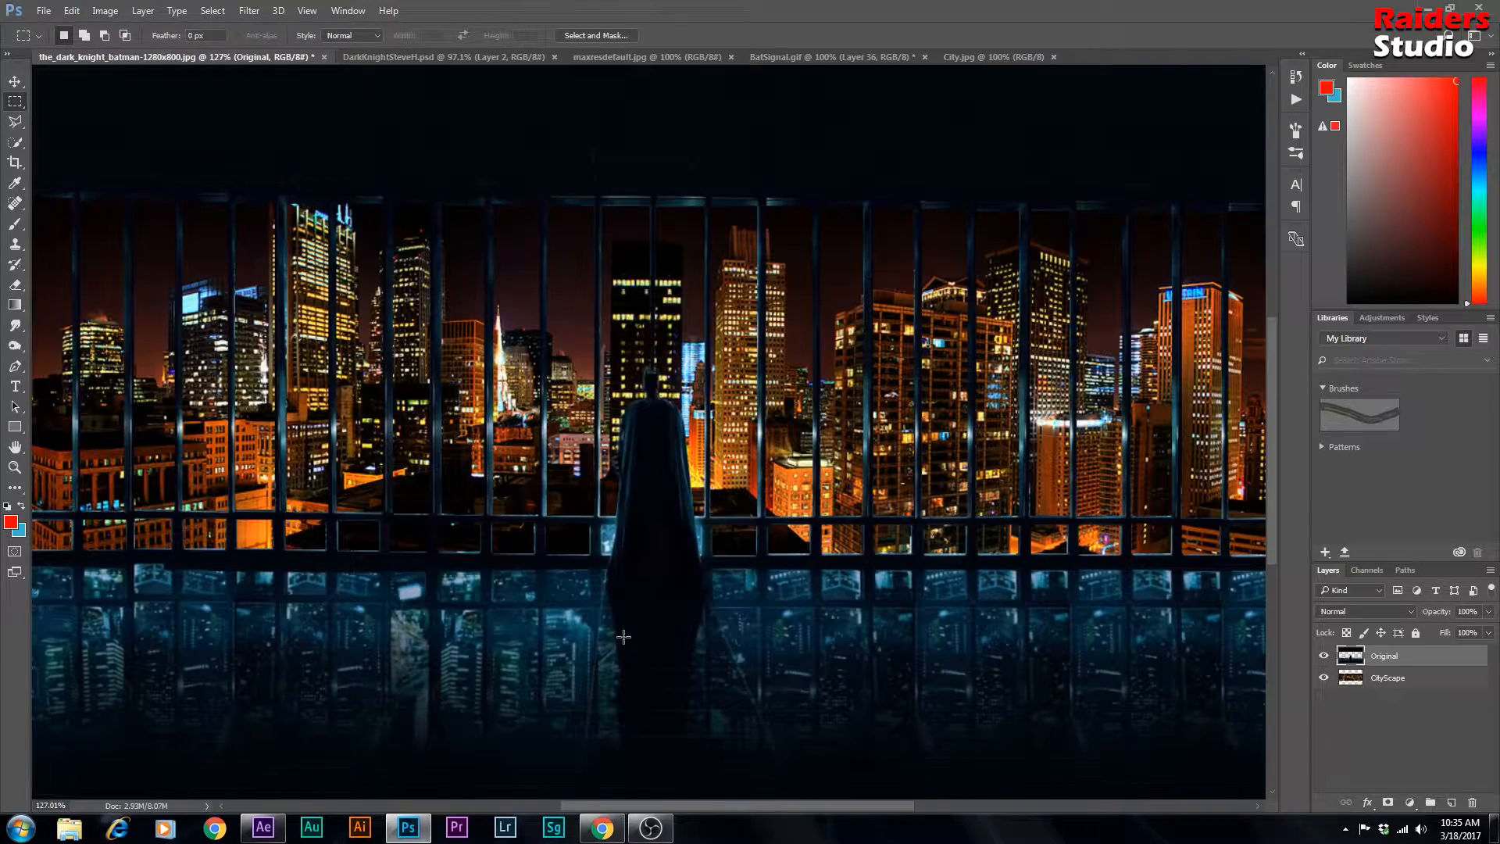
scroll(676, 488, down, 2)
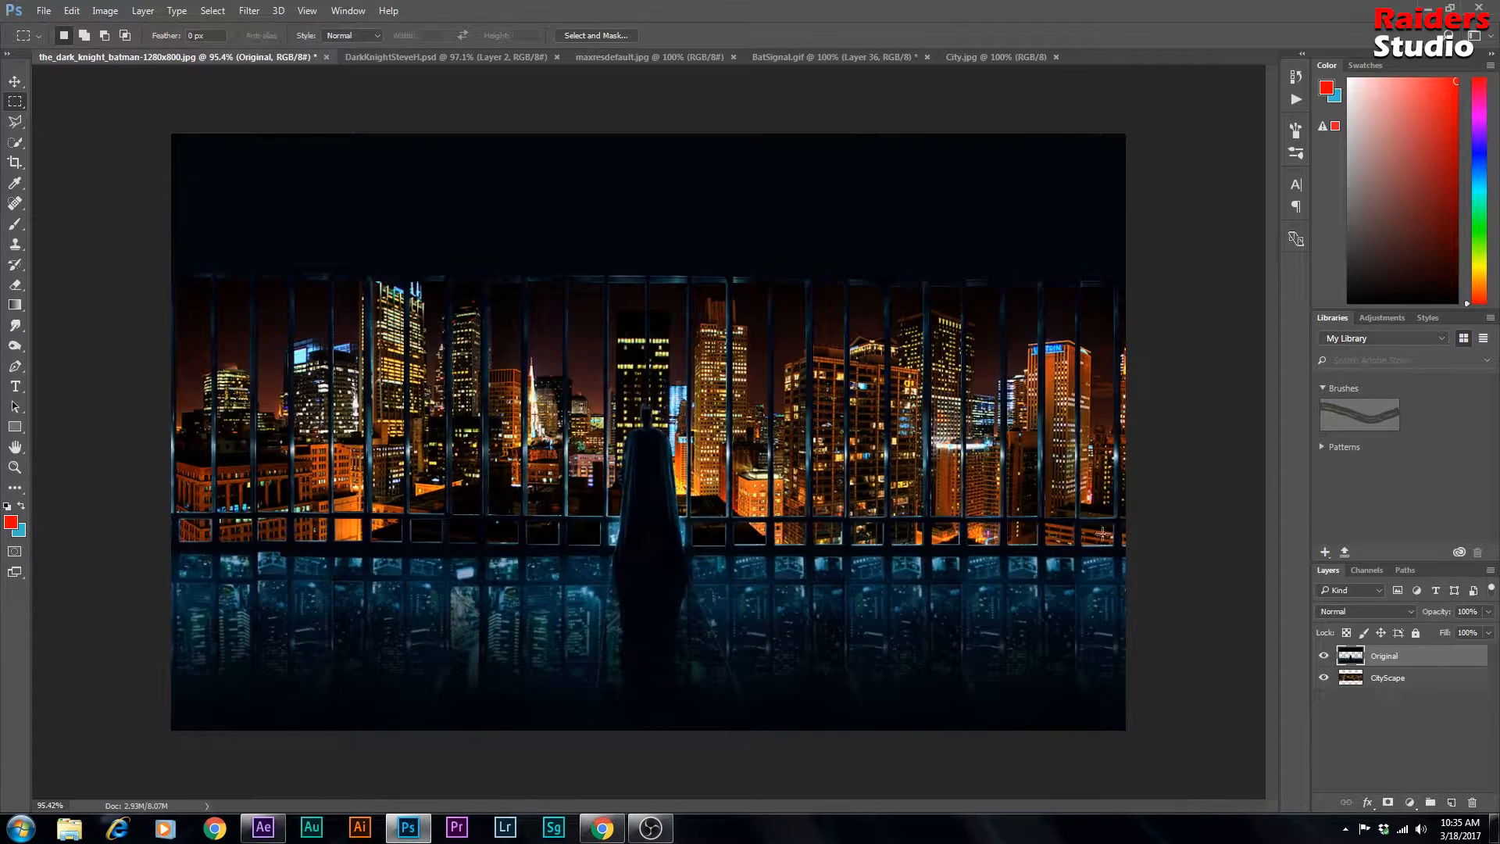
Step: Outline the leftover window sliver left of Batman's cape with the Polygonal Lasso on the Original layer, delete it and deselect
scroll(594, 657, up, 3)
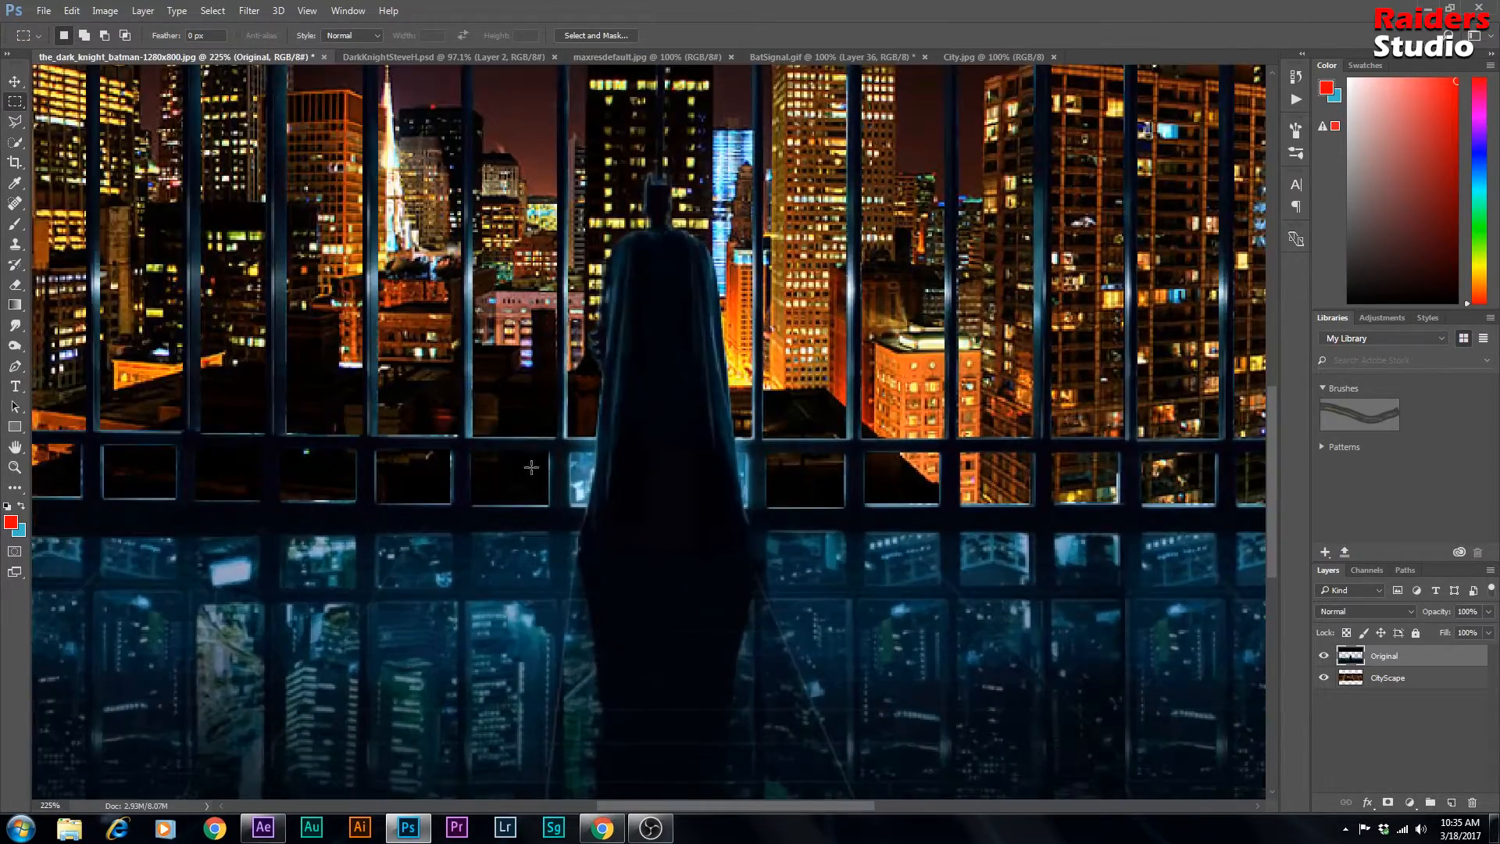
click(17, 122)
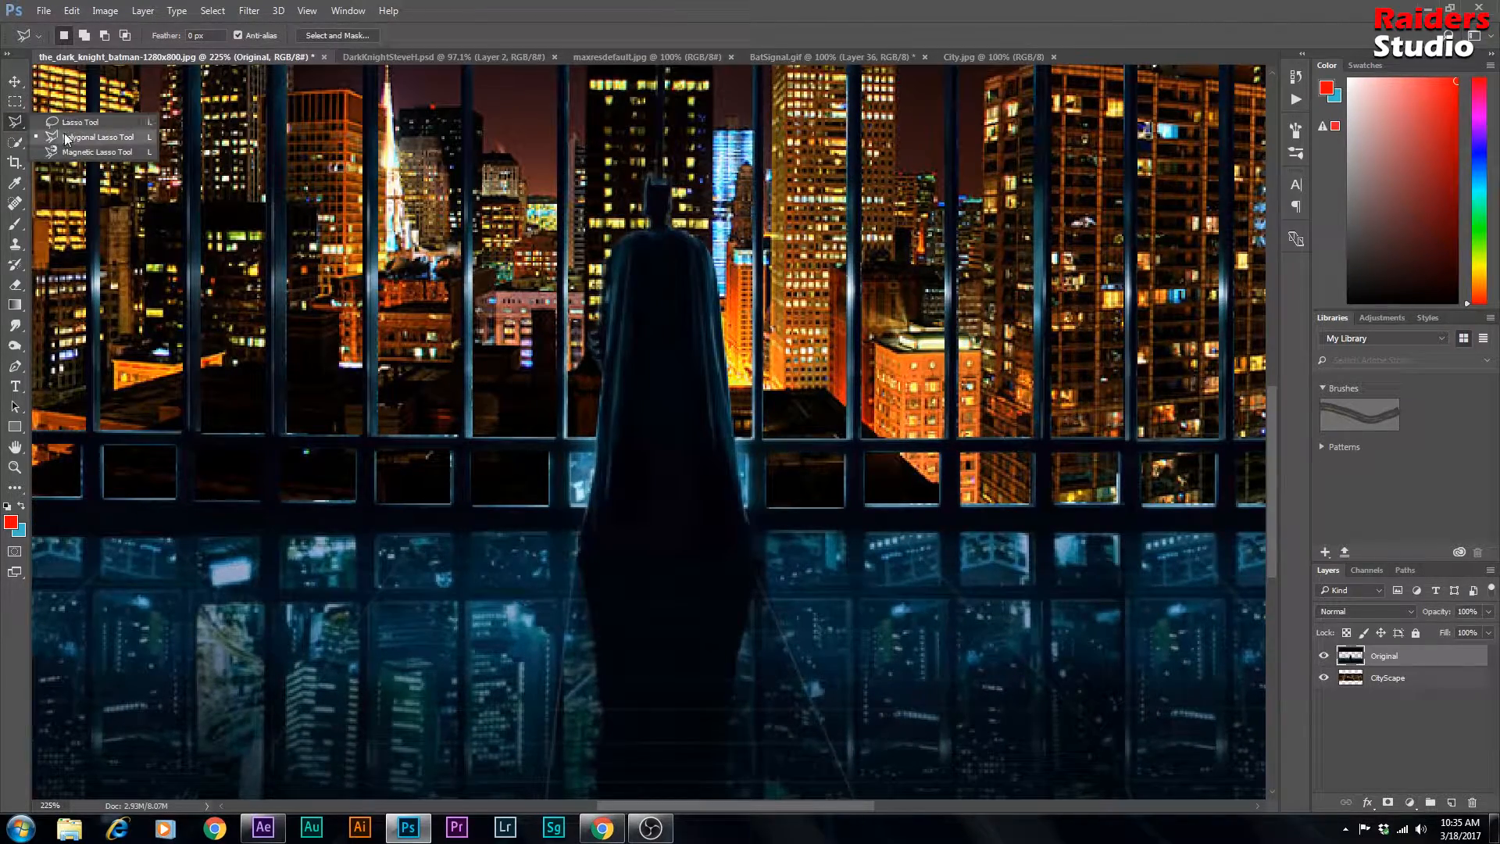
click(66, 139)
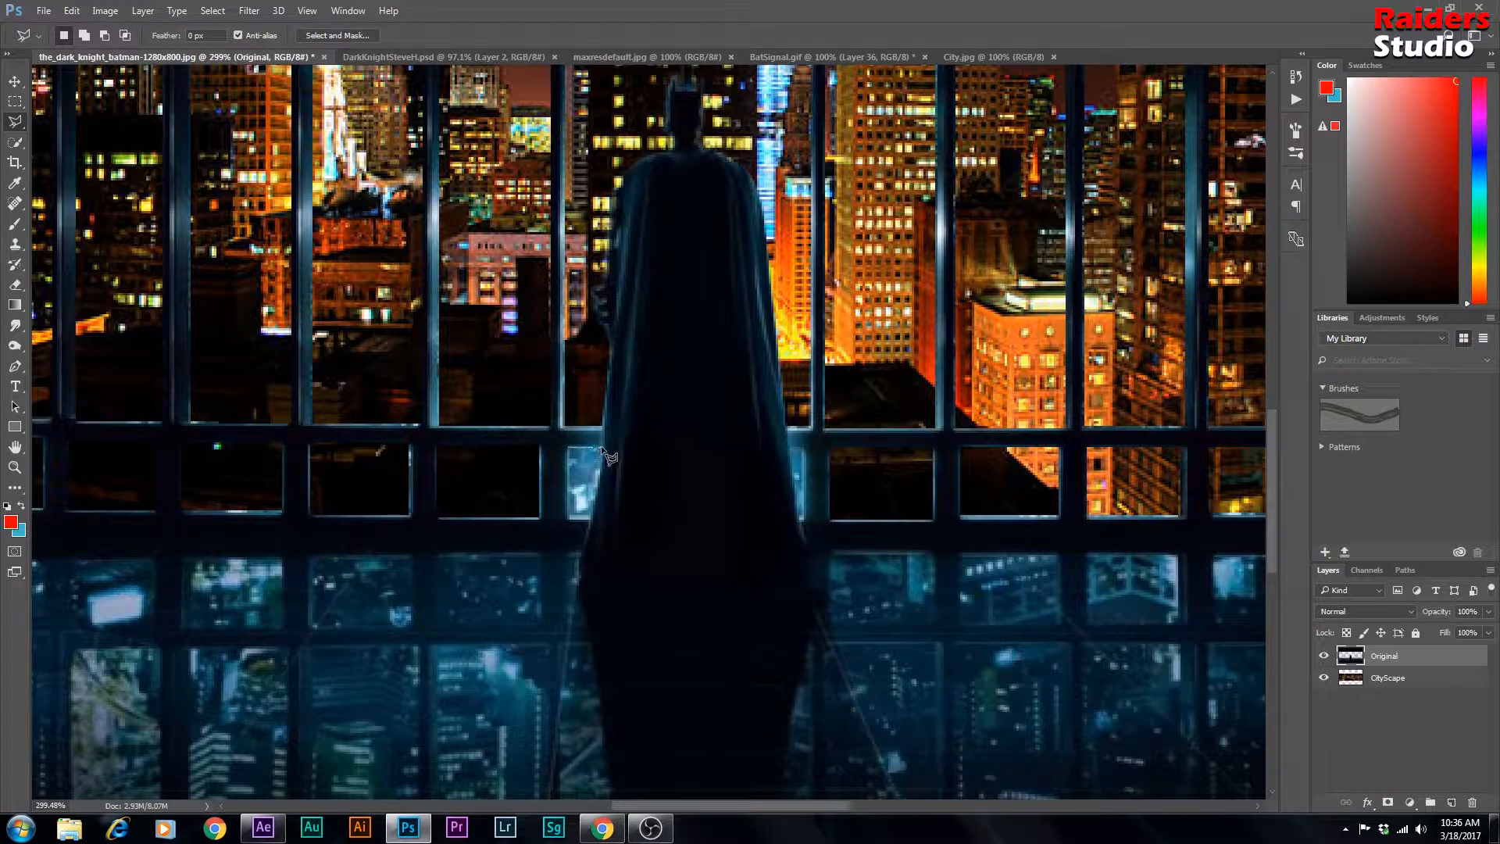
click(600, 467)
click(598, 485)
click(592, 503)
click(590, 515)
click(567, 515)
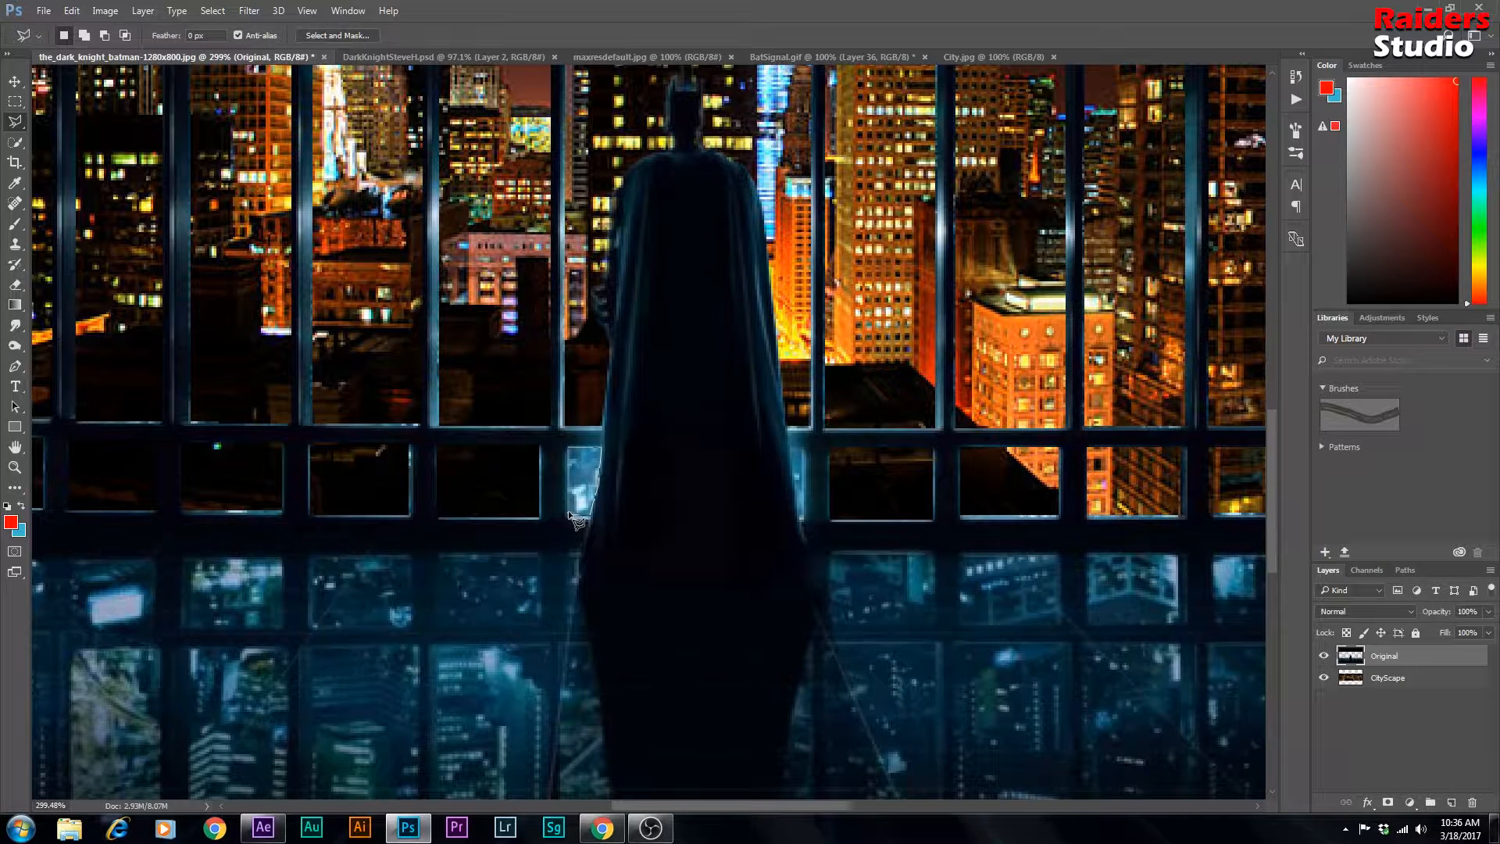
click(568, 446)
key(Delete)
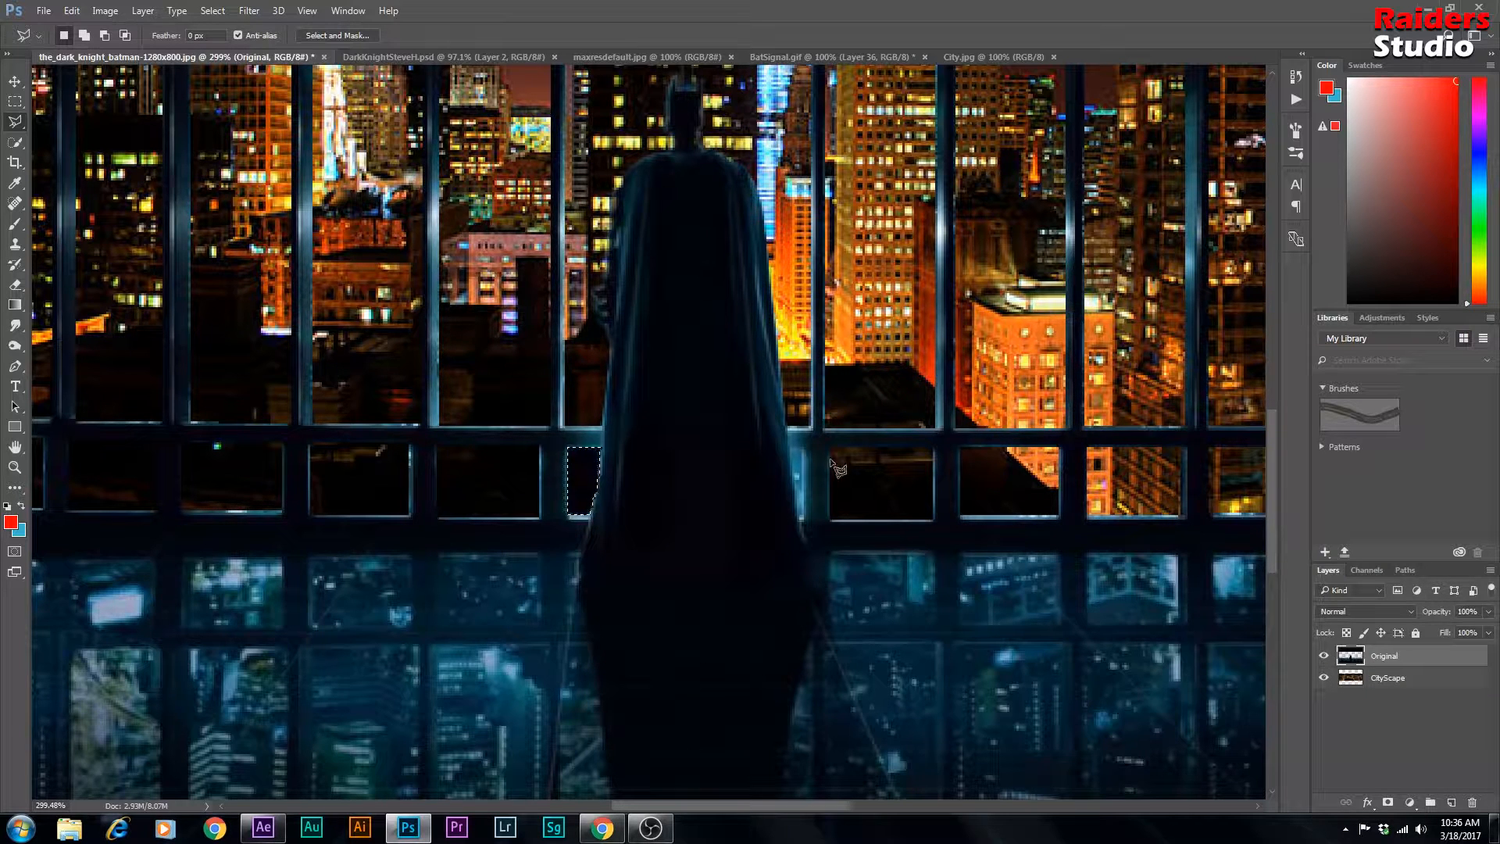
key(ctrl+d)
Step: Outline the leftover window sliver right of Batman's cape with the Polygonal Lasso and clear it from the Original layer
click(798, 518)
click(789, 447)
key(ctrl+0)
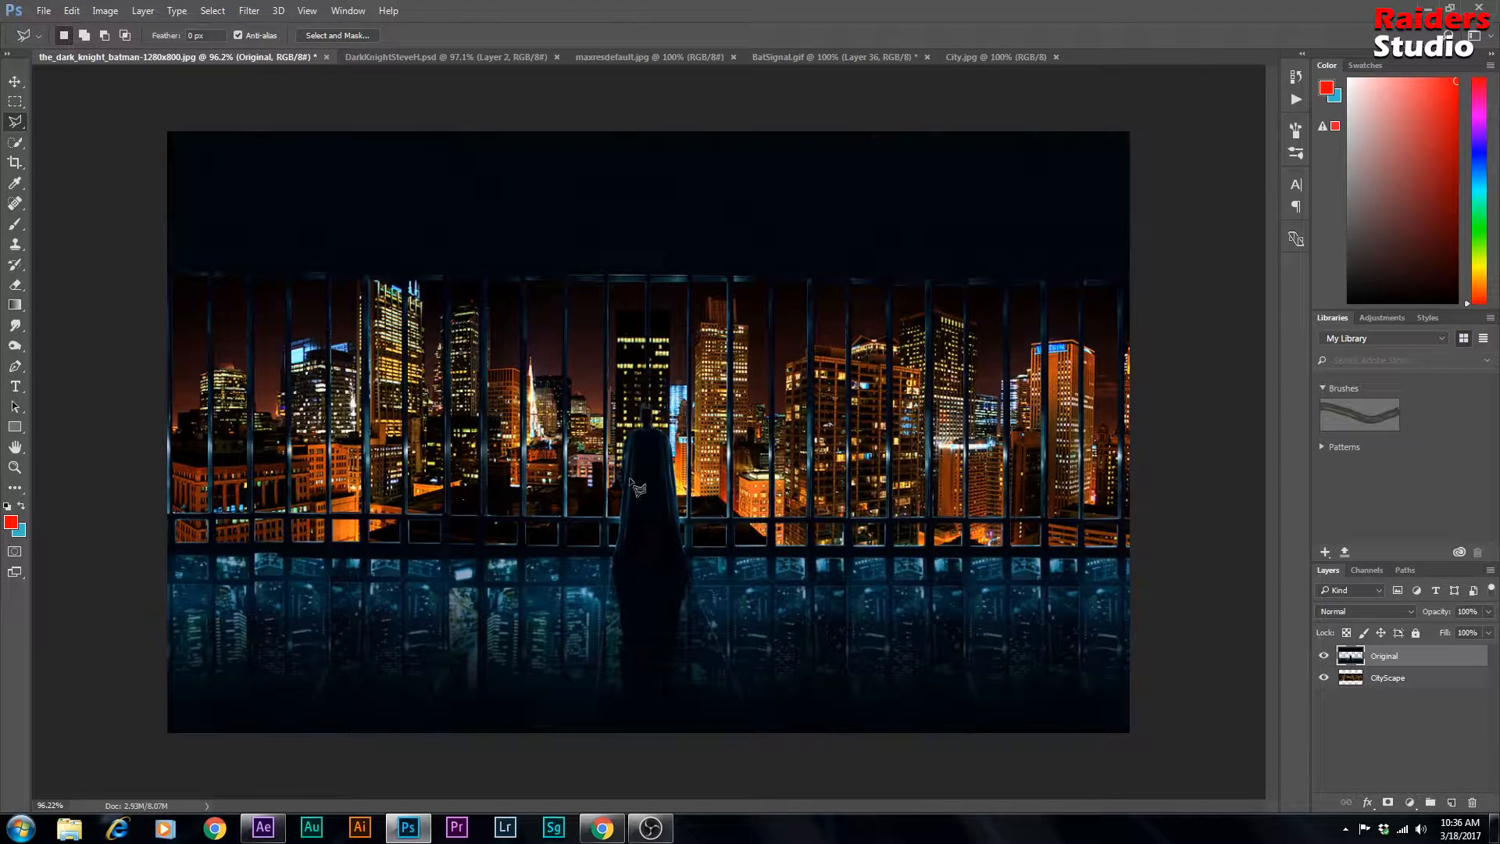
Step: Colorize the CityScape layer blue with Hue/Saturation, using hue 200, saturation 68 and lightness 0
click(1389, 678)
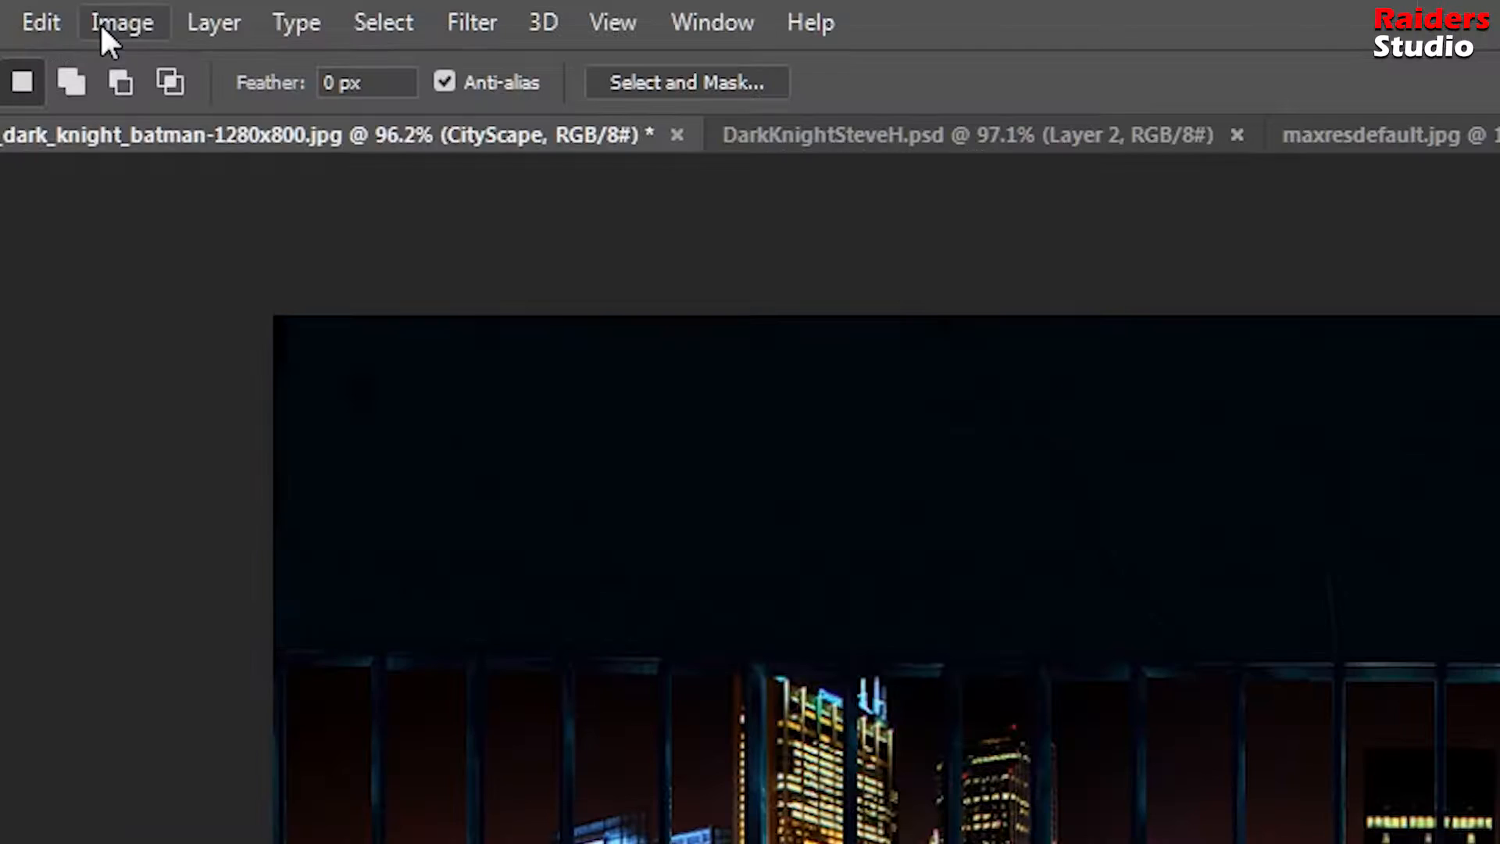
click(103, 25)
mouse_move(133, 119)
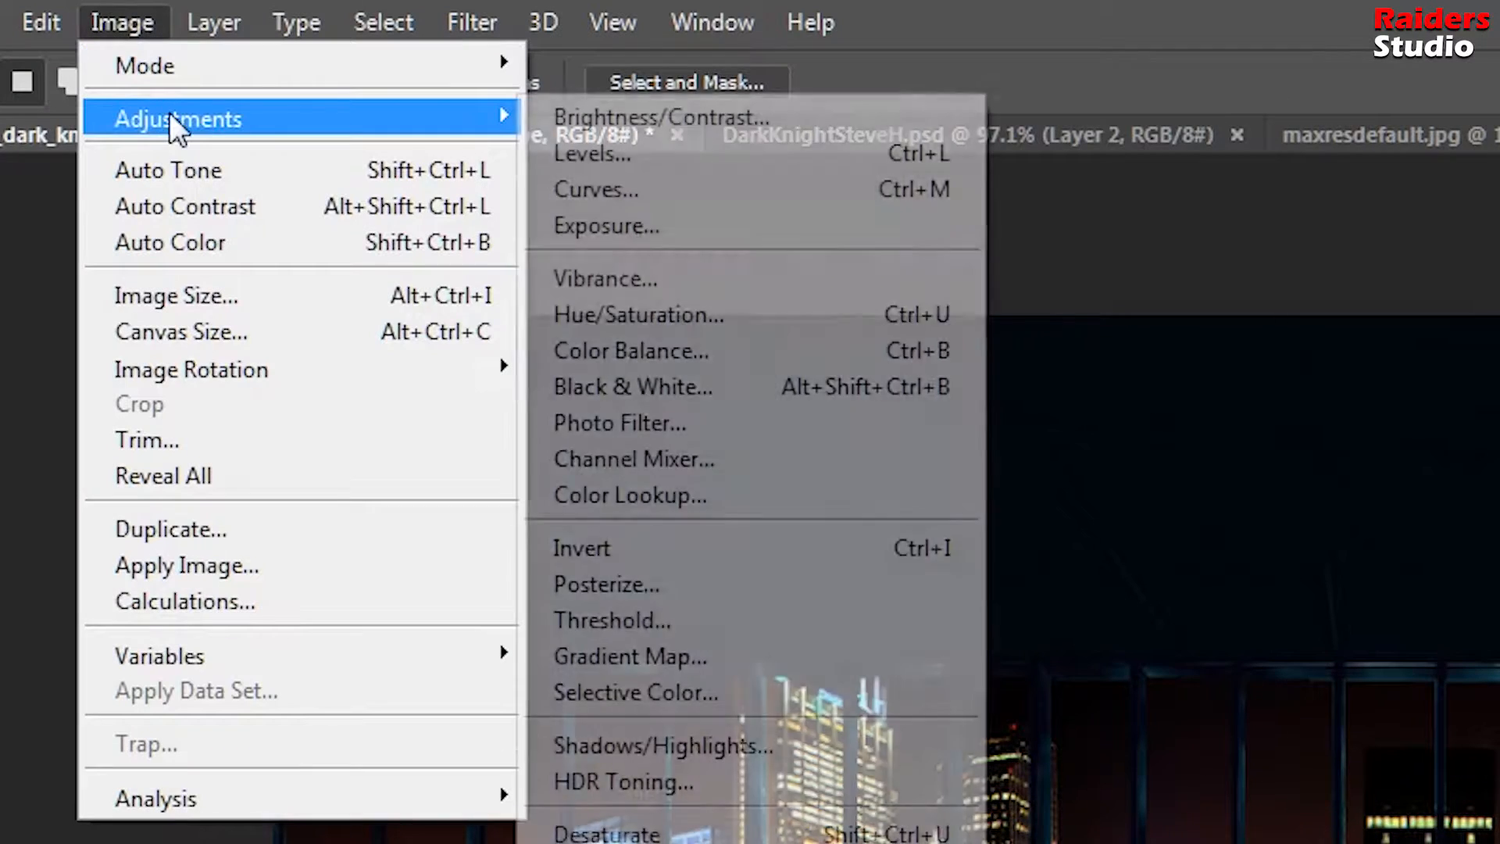
click(818, 313)
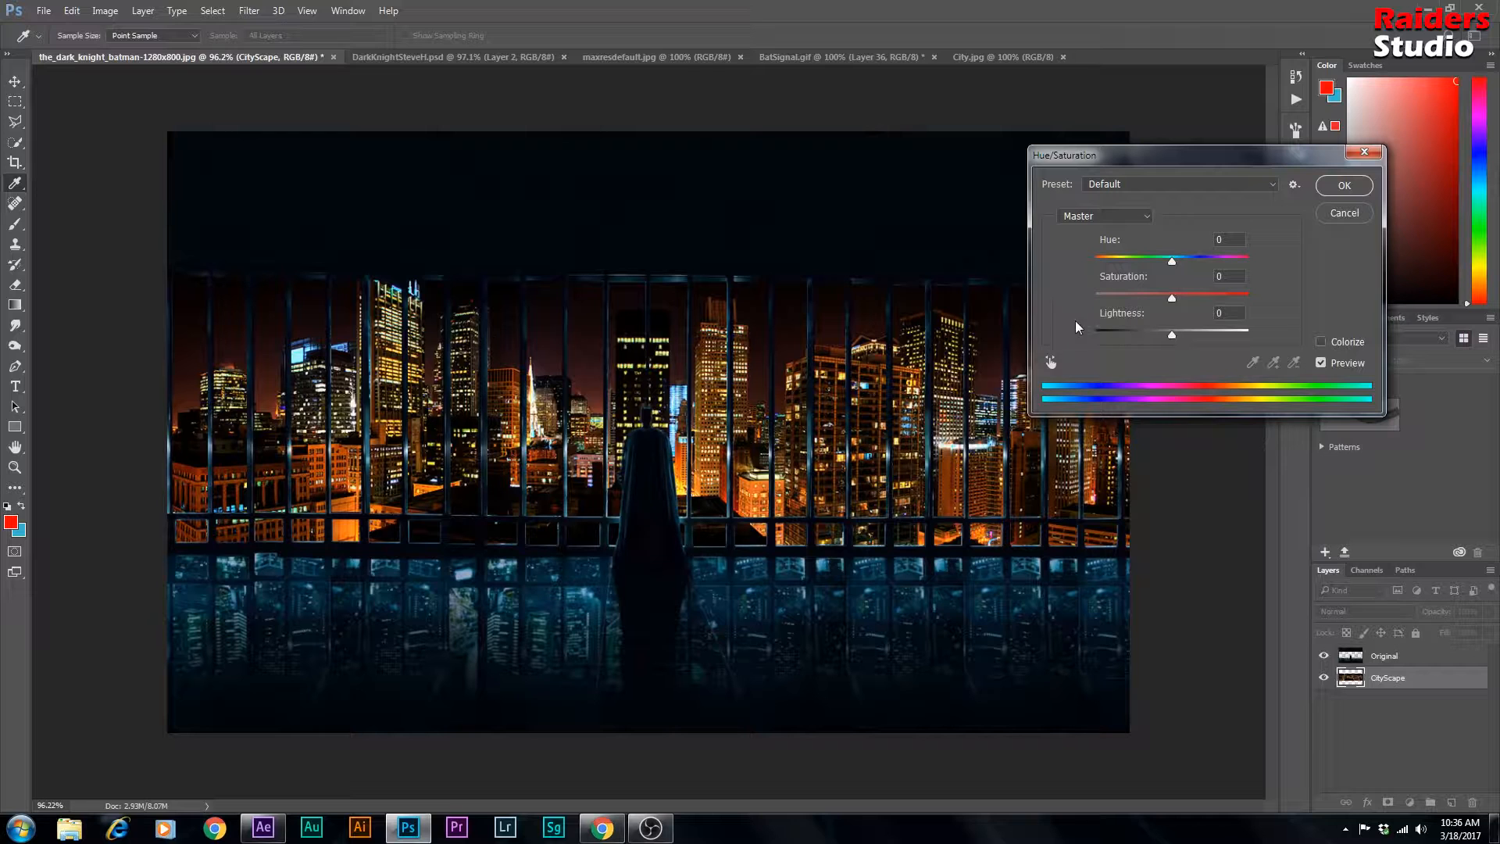
click(1322, 343)
drag(1096, 261, 1202, 263)
drag(1134, 300, 1179, 265)
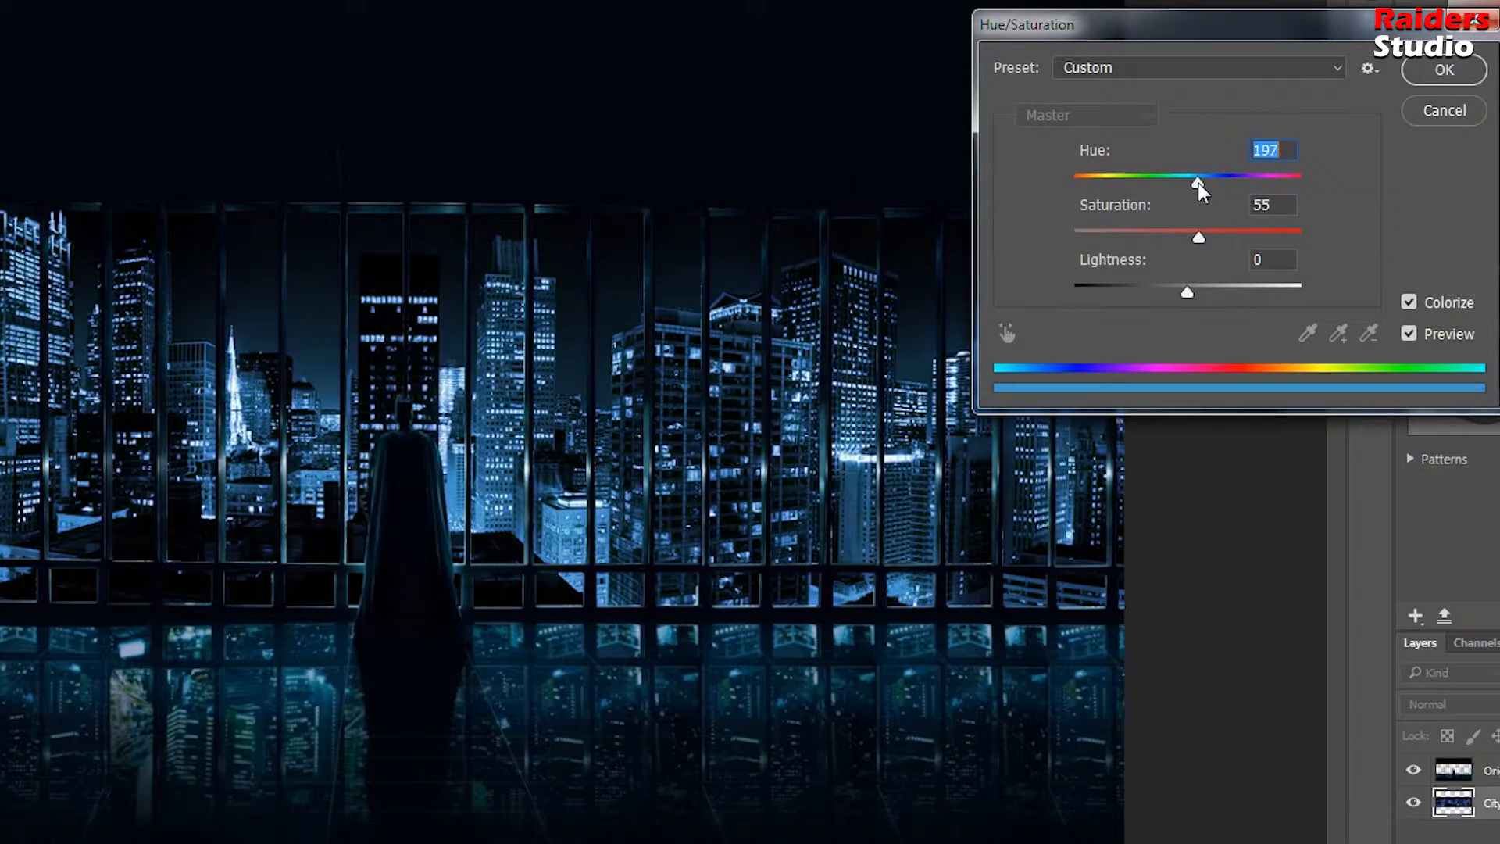
mouse_move(1199, 185)
mouse_down()
mouse_move(1175, 182)
mouse_move(1200, 184)
mouse_up()
drag(1198, 237, 1168, 239)
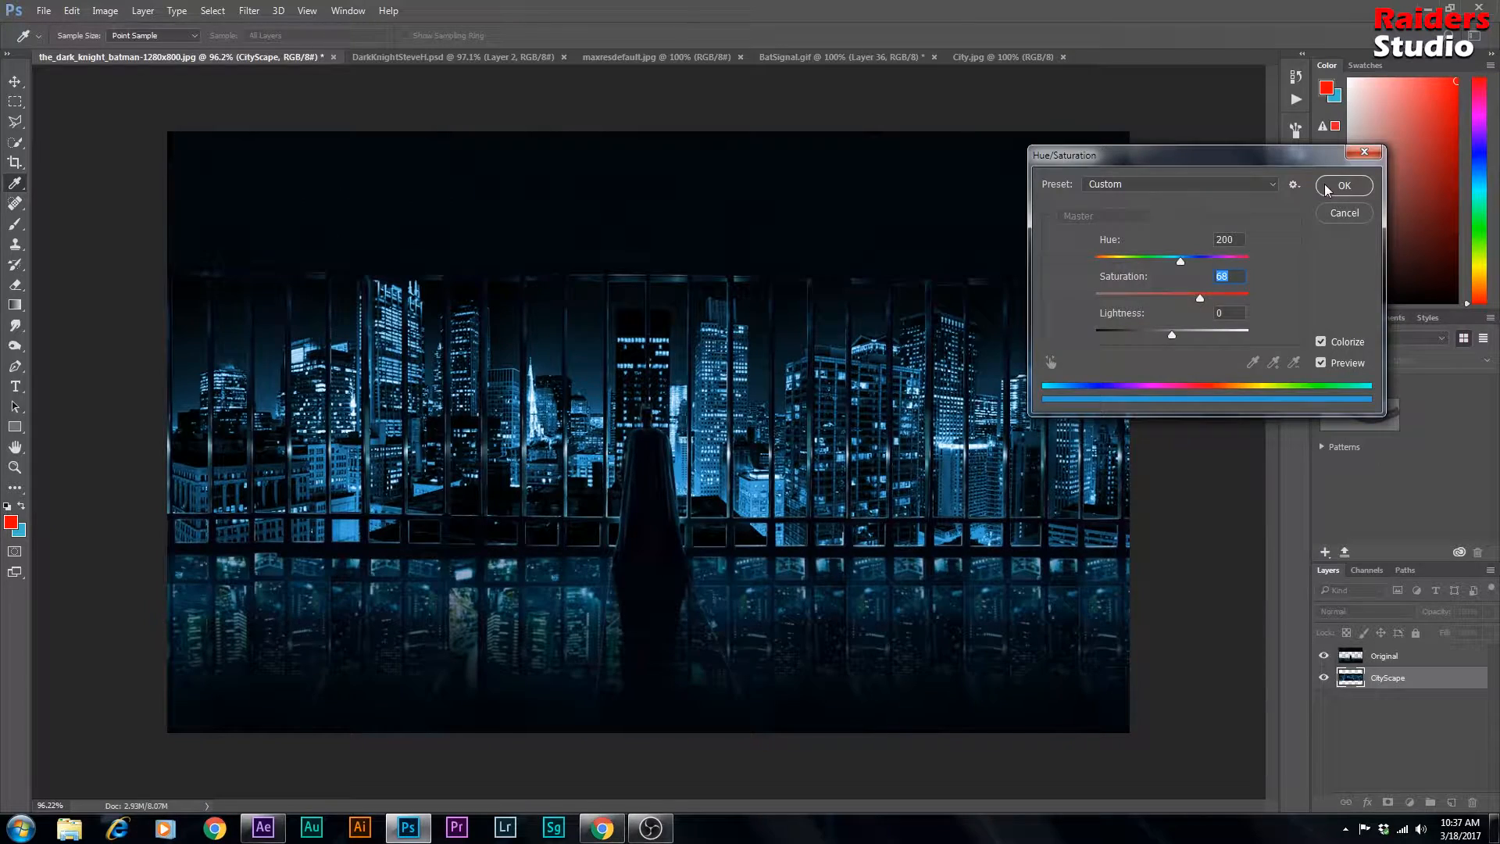
click(1416, 67)
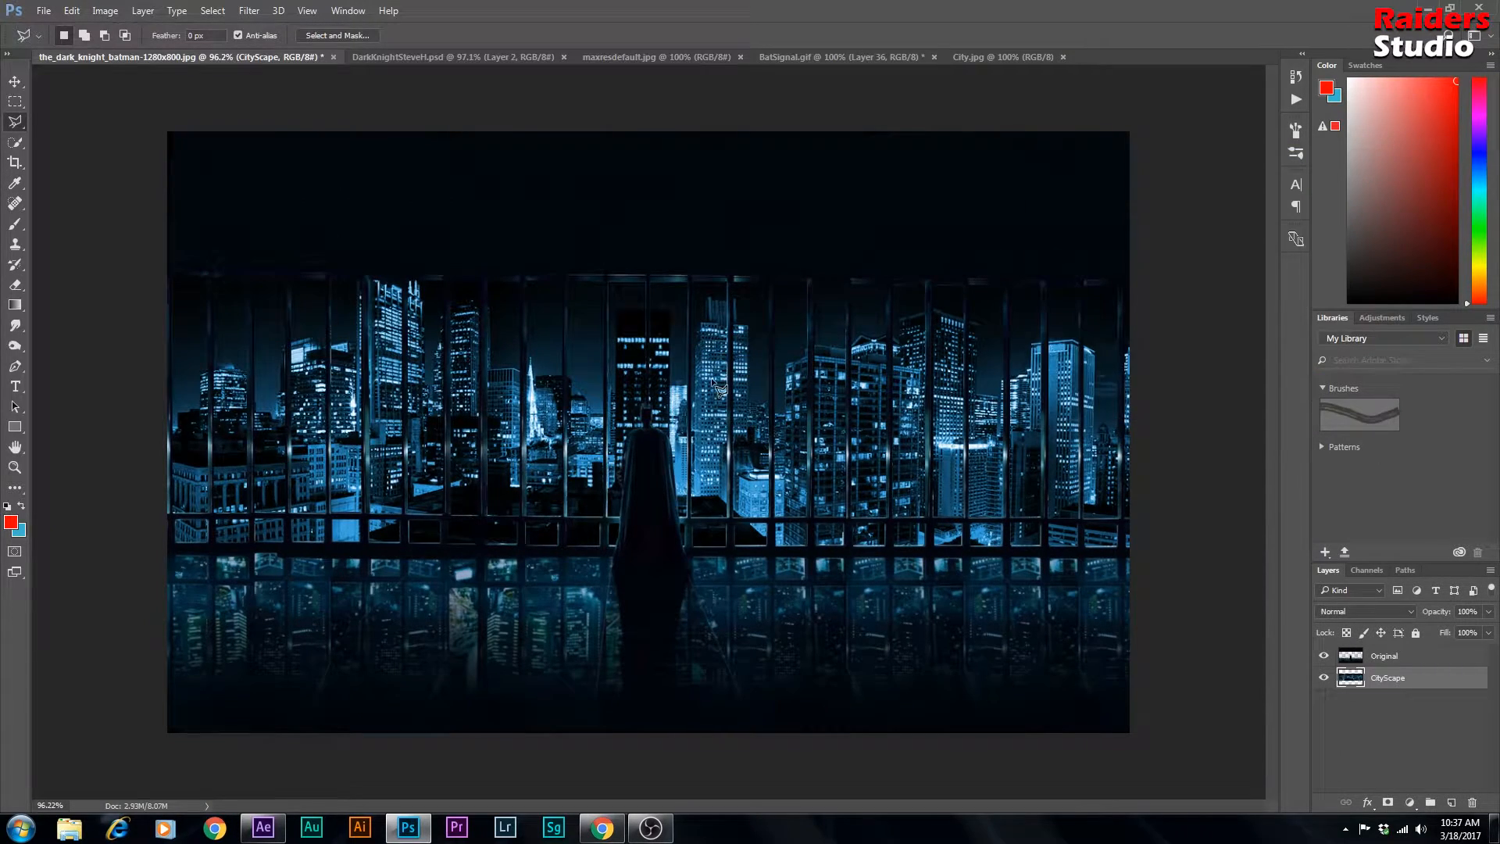
Step: Apply Brightness/Contrast to the CityScape layer with brightness 55 and contrast 45
click(103, 11)
mouse_move(134, 52)
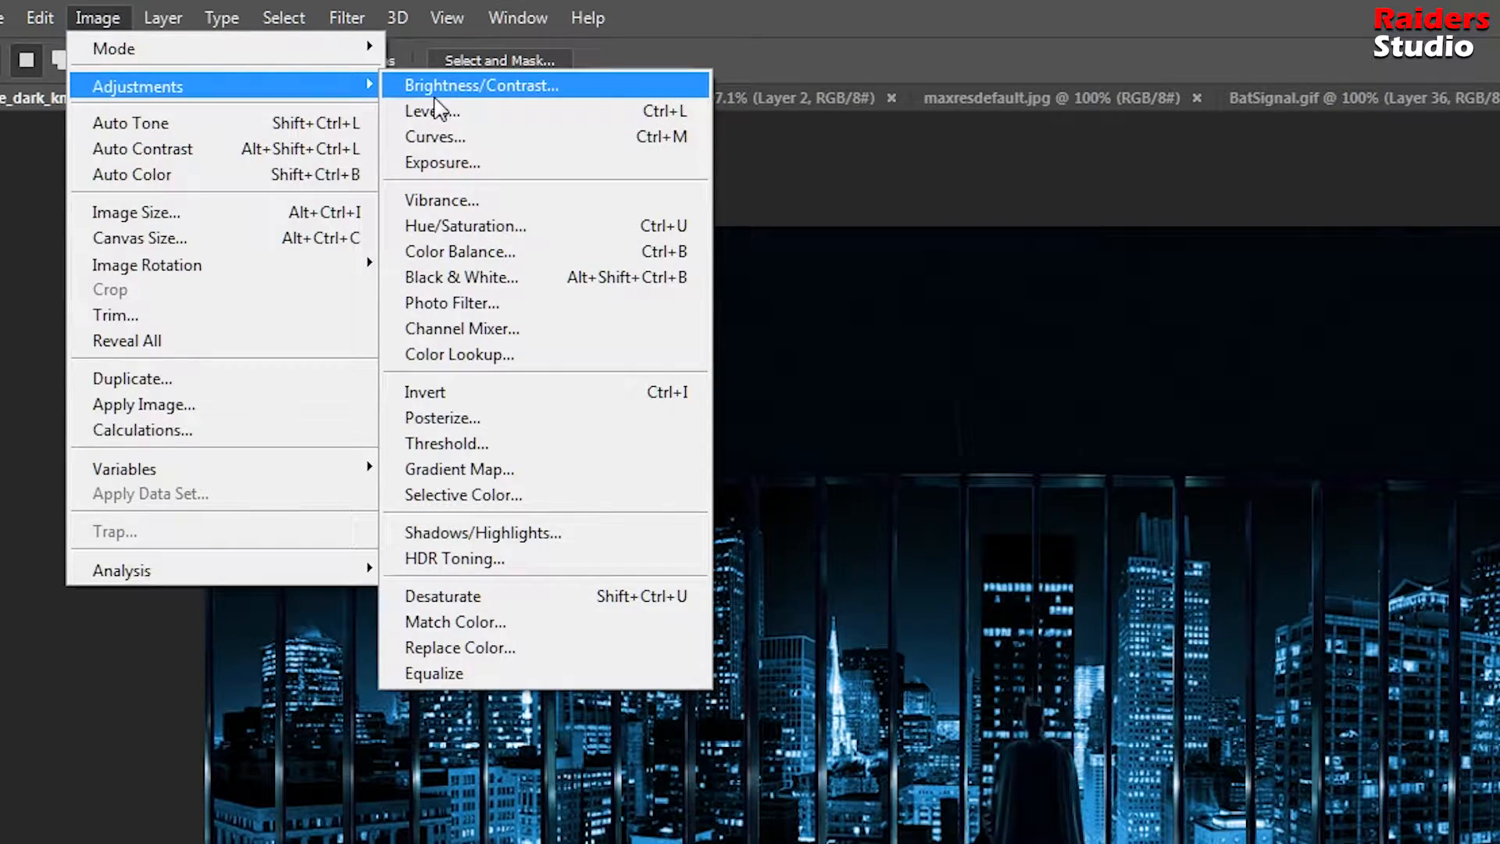
click(436, 94)
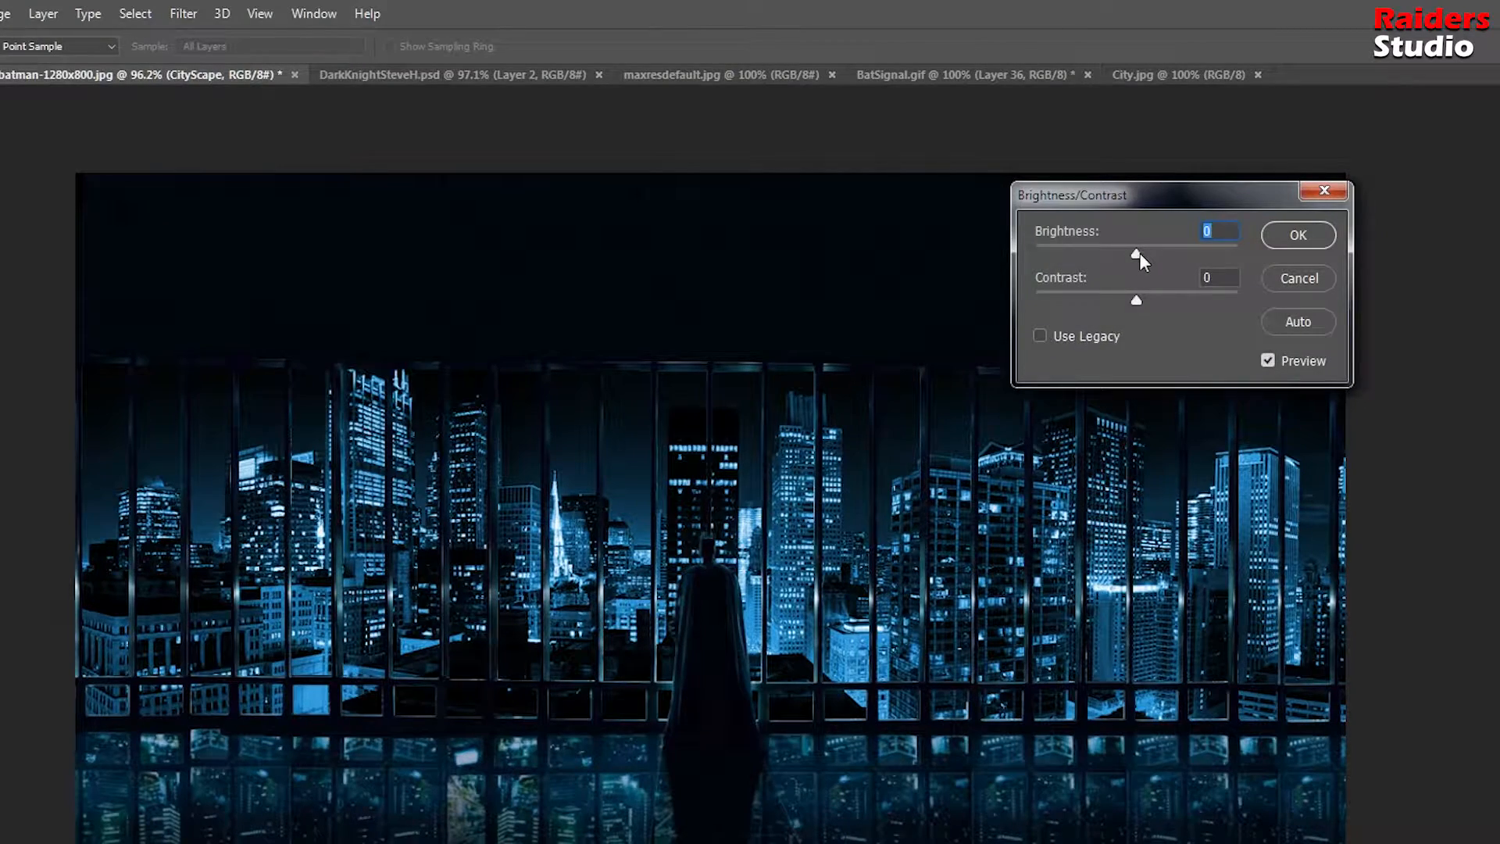
drag(1140, 254, 1161, 297)
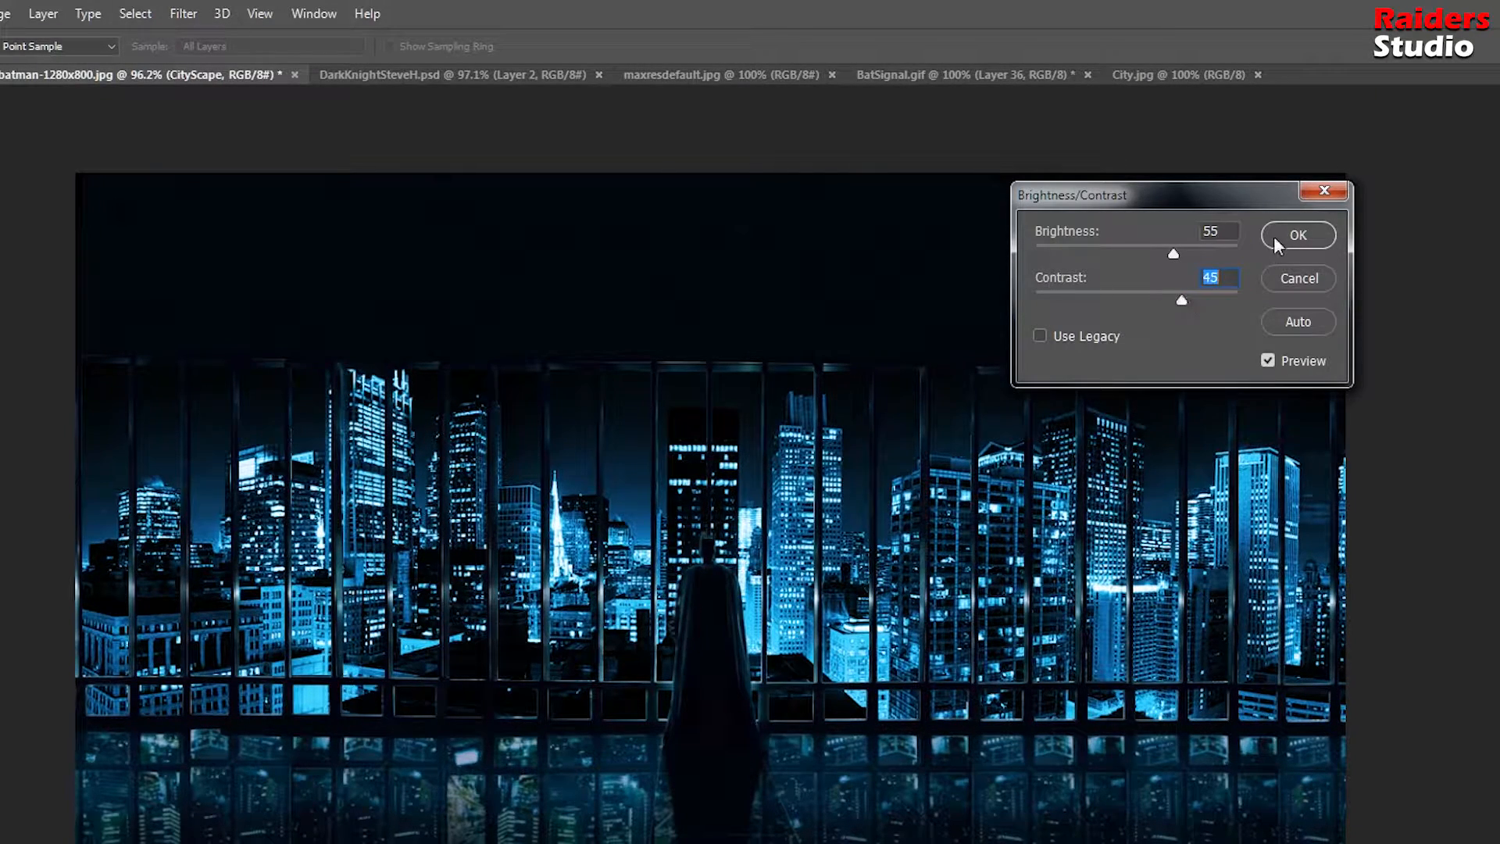
click(1298, 235)
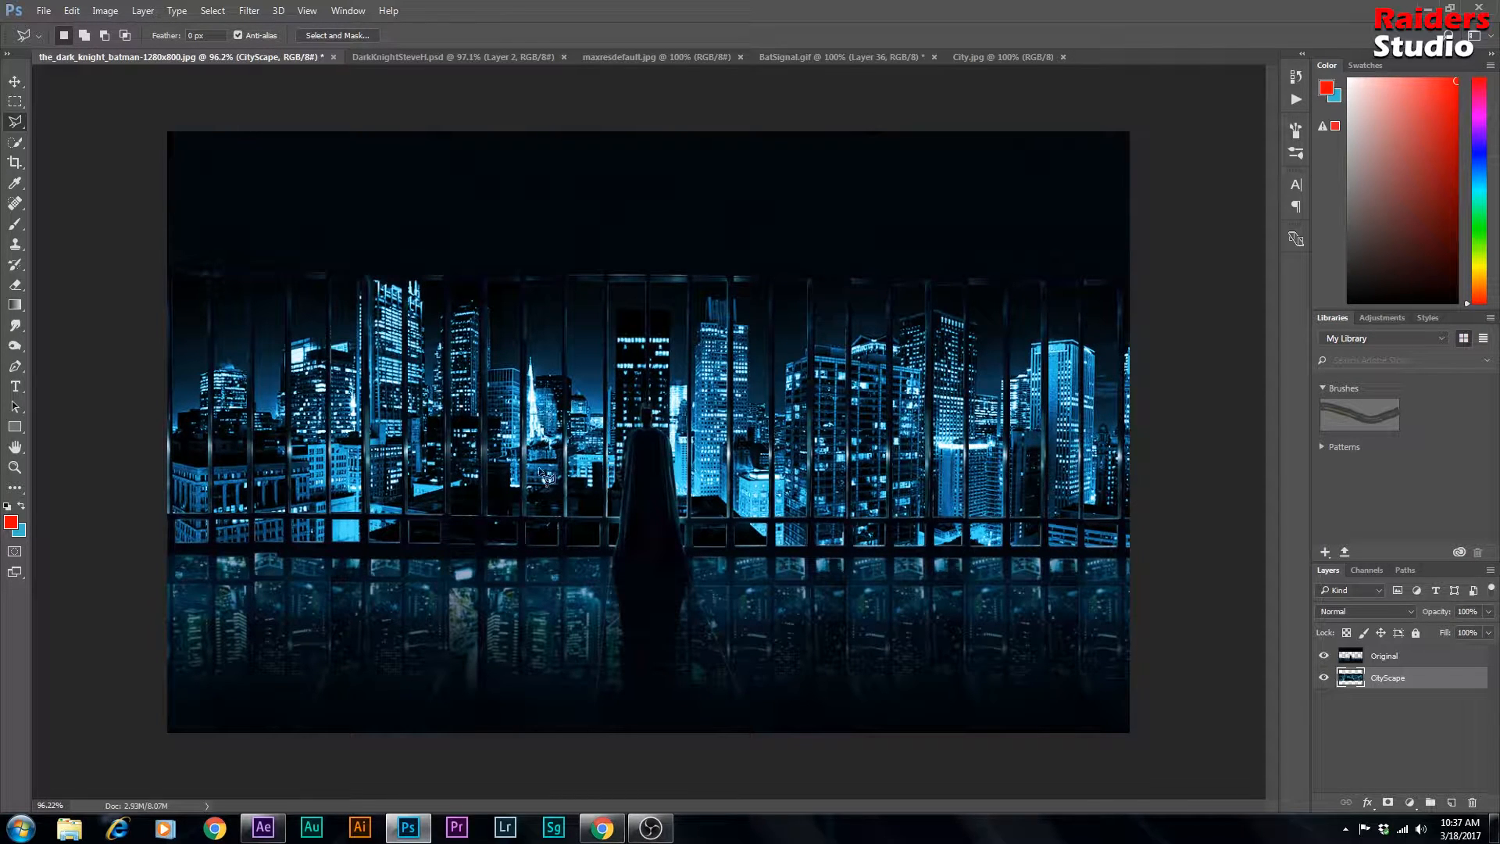
Step: Trace Batman's reflection on the floor of the Original layer with a closed Polygonal Lasso selection, from the cape's hem past the image's lower edge
scroll(442, 616, up, 2)
scroll(442, 616, down, 3)
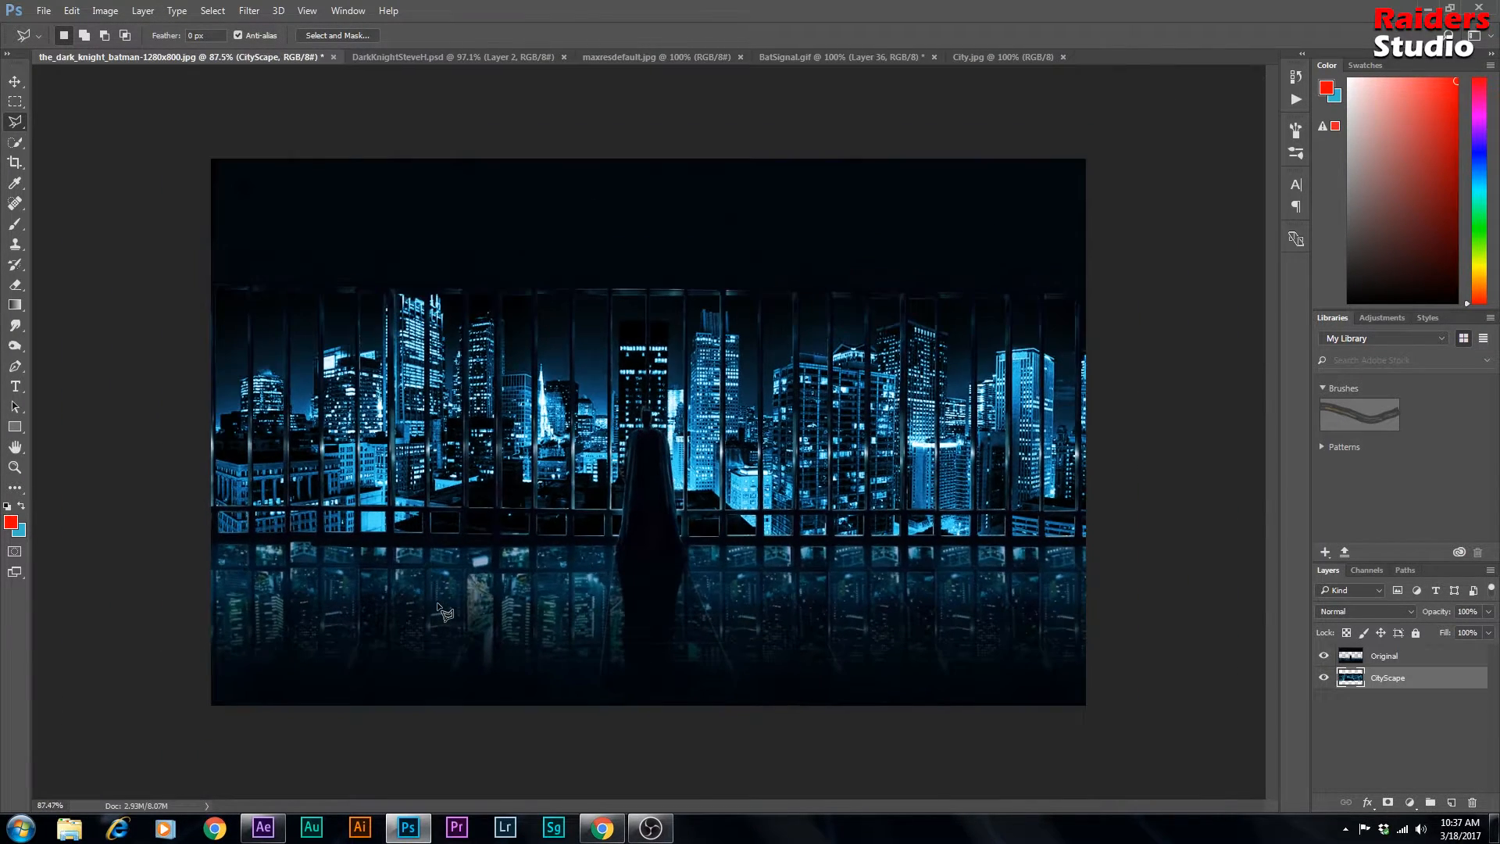
scroll(444, 594, up, 1)
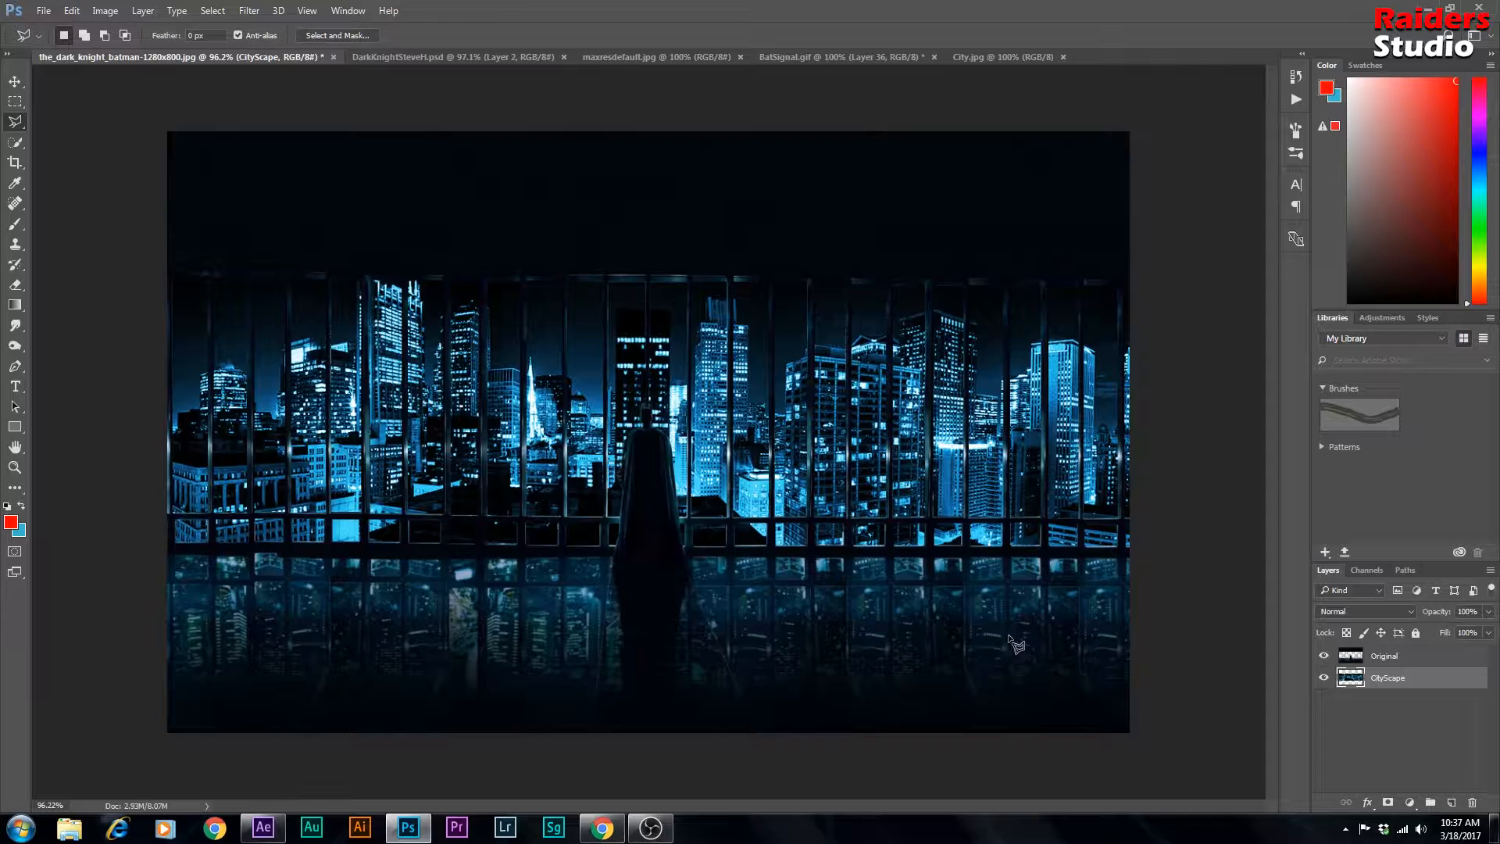
scroll(577, 591, up, 2)
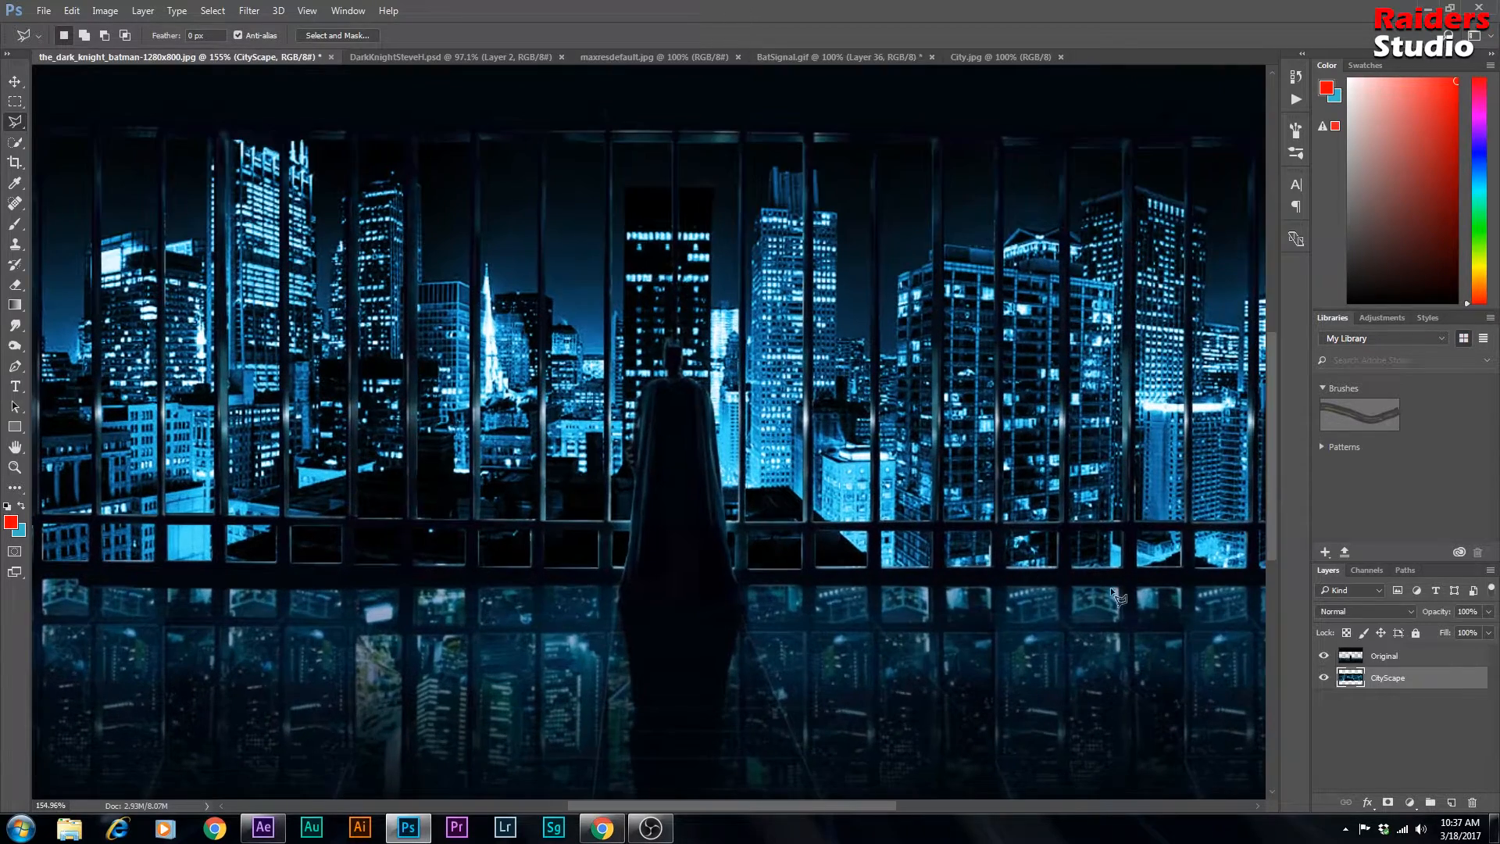
drag(1274, 361, 1276, 419)
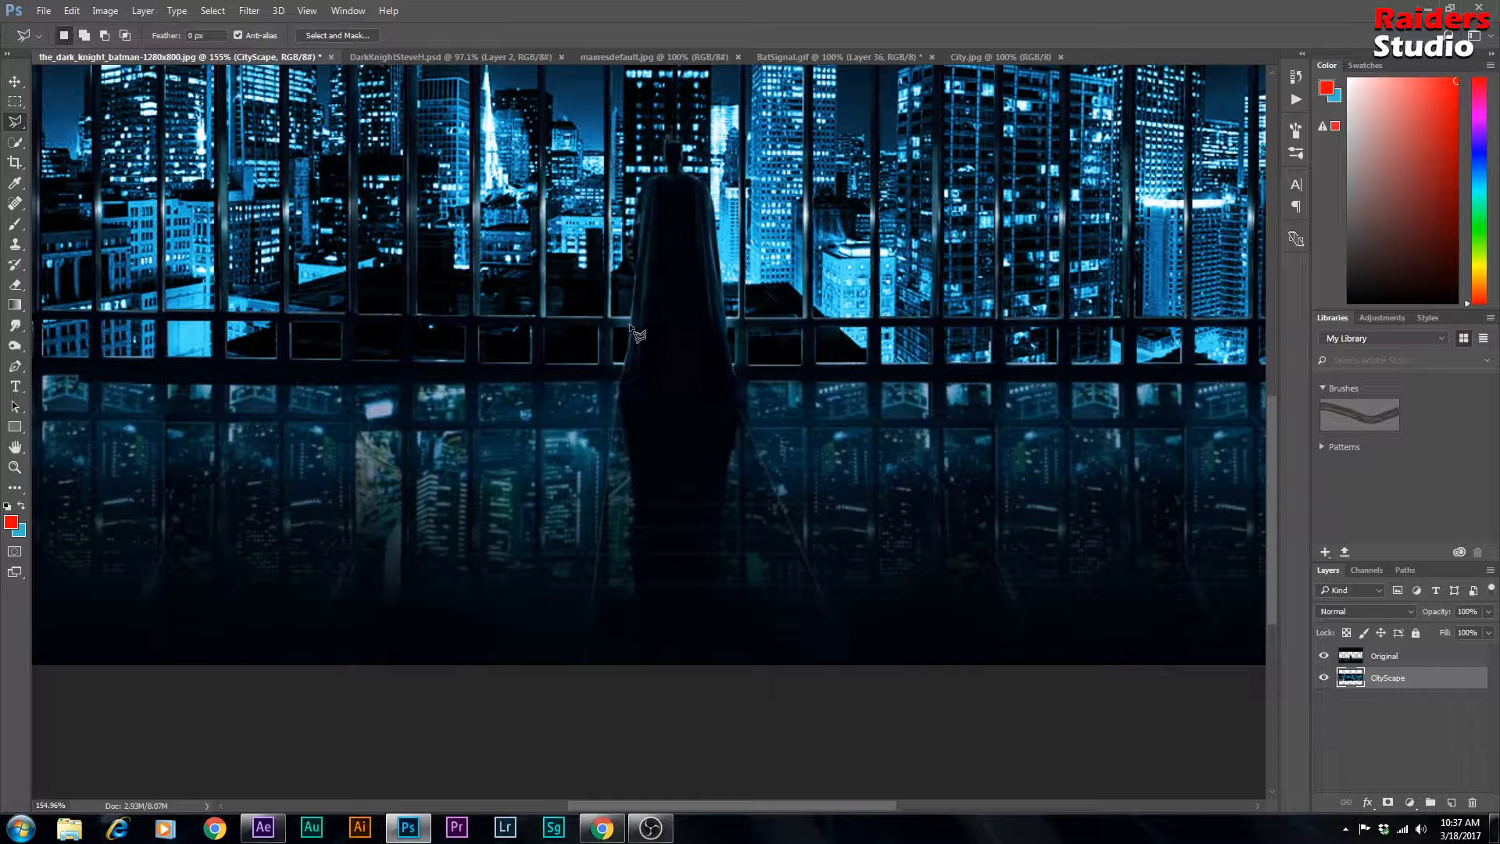
click(1399, 656)
right_click(17, 123)
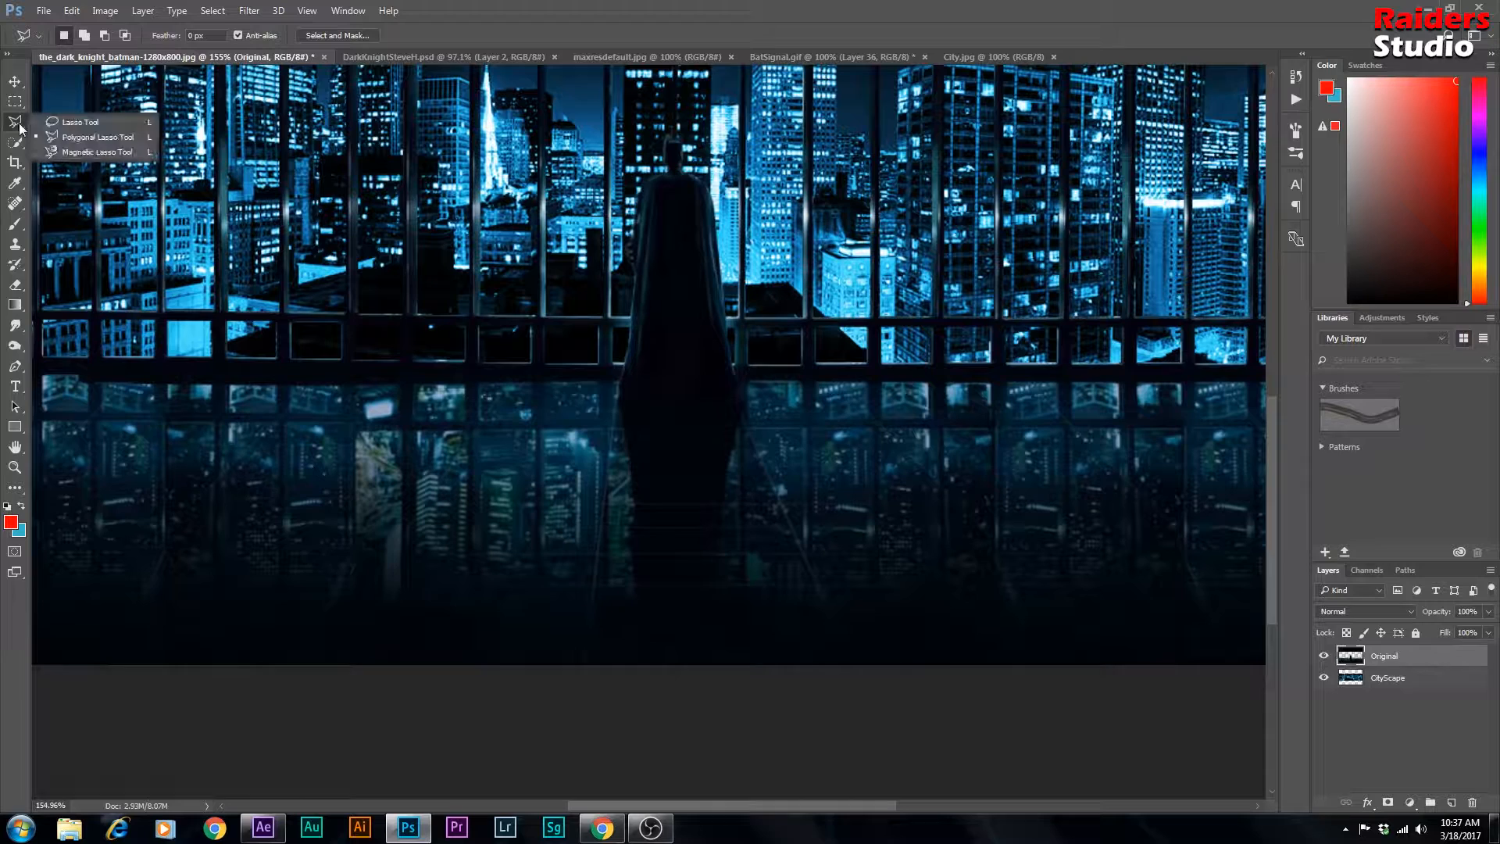
click(86, 138)
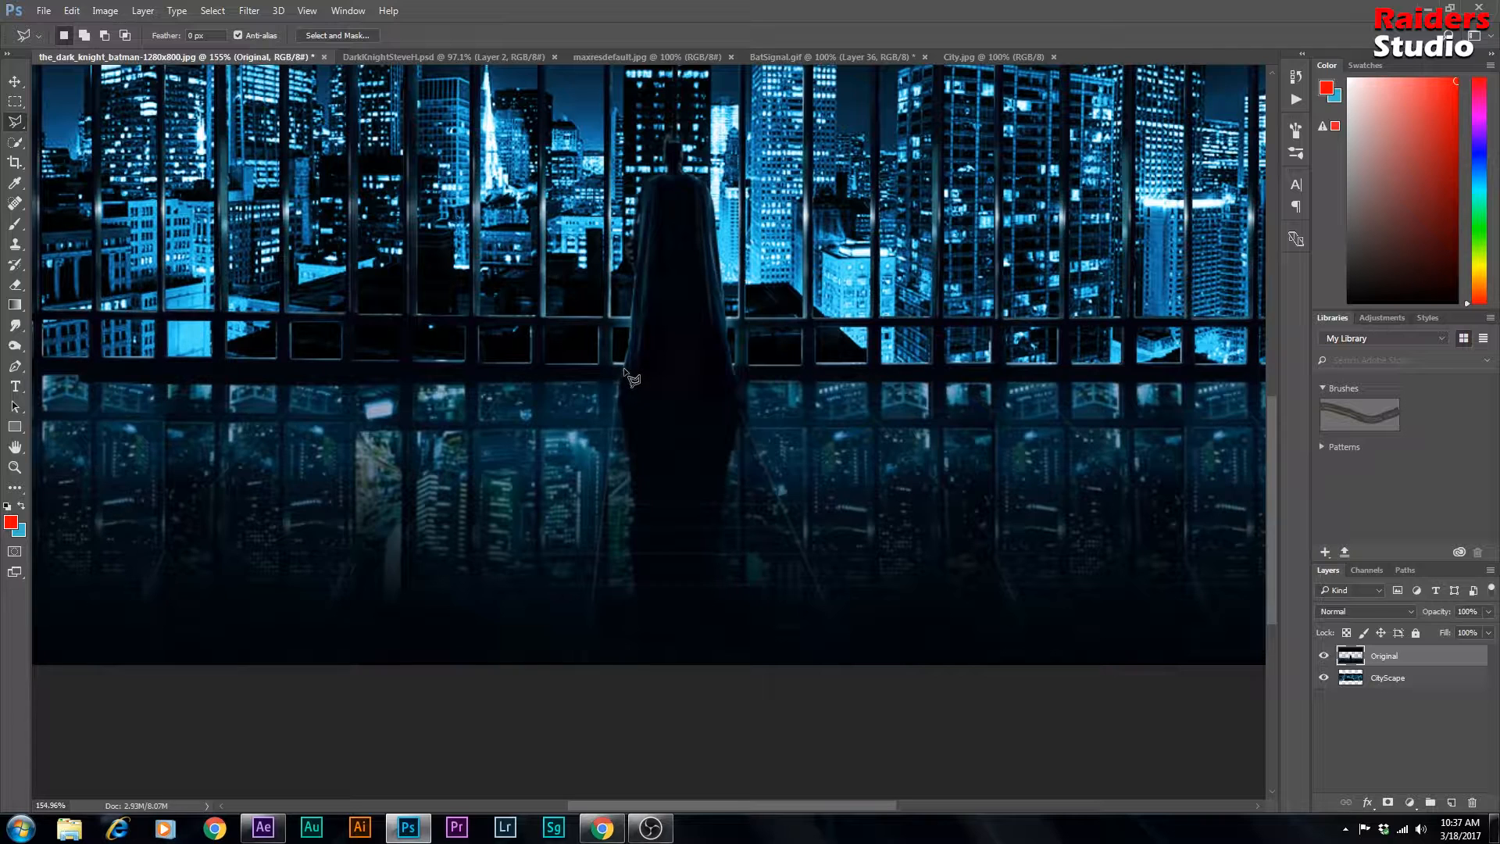
click(625, 365)
click(620, 397)
click(622, 422)
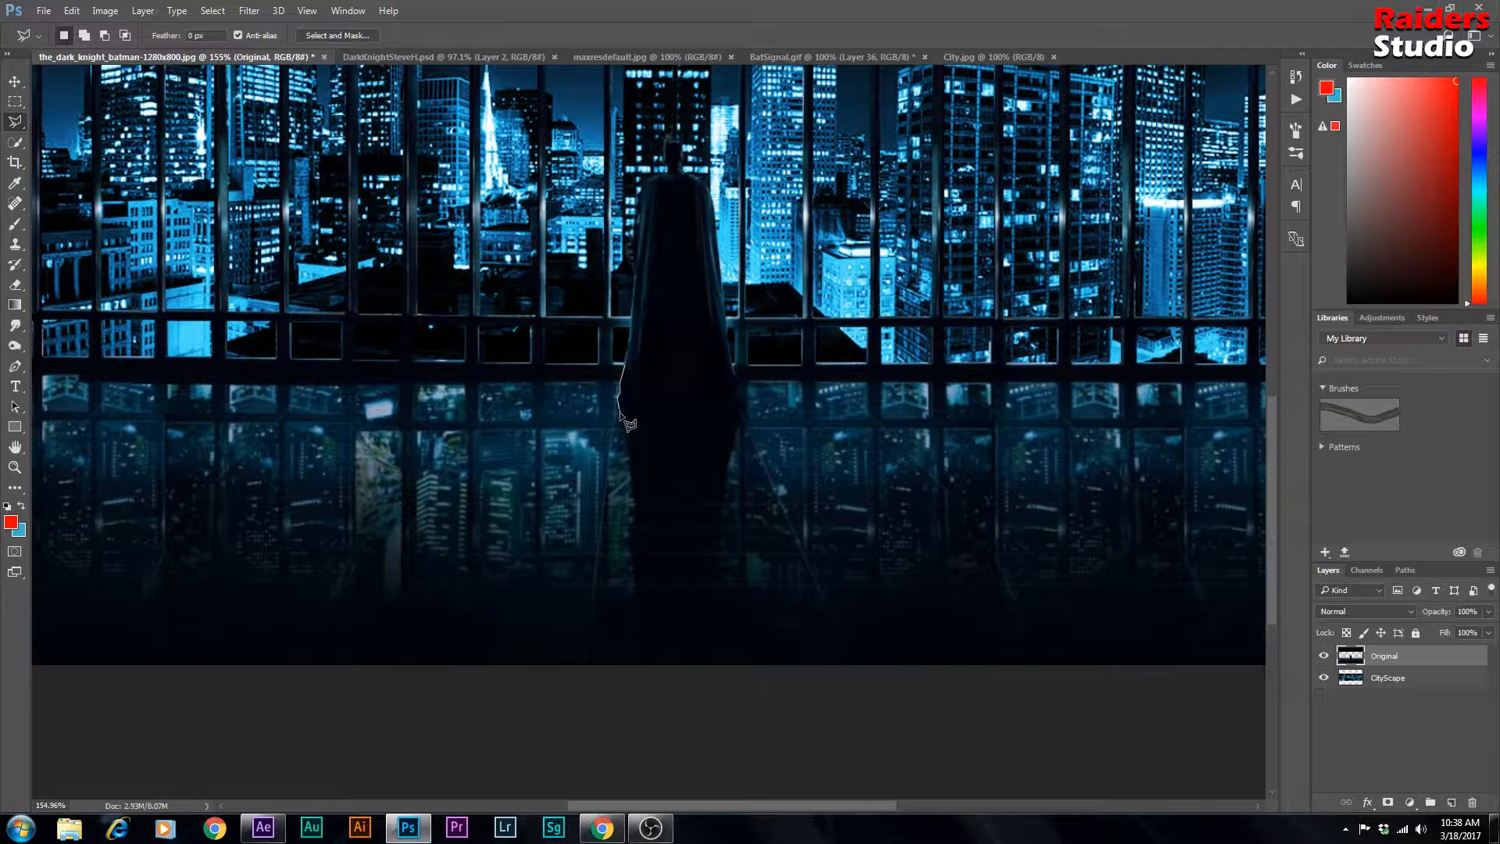
click(635, 507)
click(629, 541)
click(617, 664)
click(789, 681)
click(724, 575)
click(720, 545)
click(735, 449)
click(736, 434)
click(743, 418)
click(746, 400)
click(734, 364)
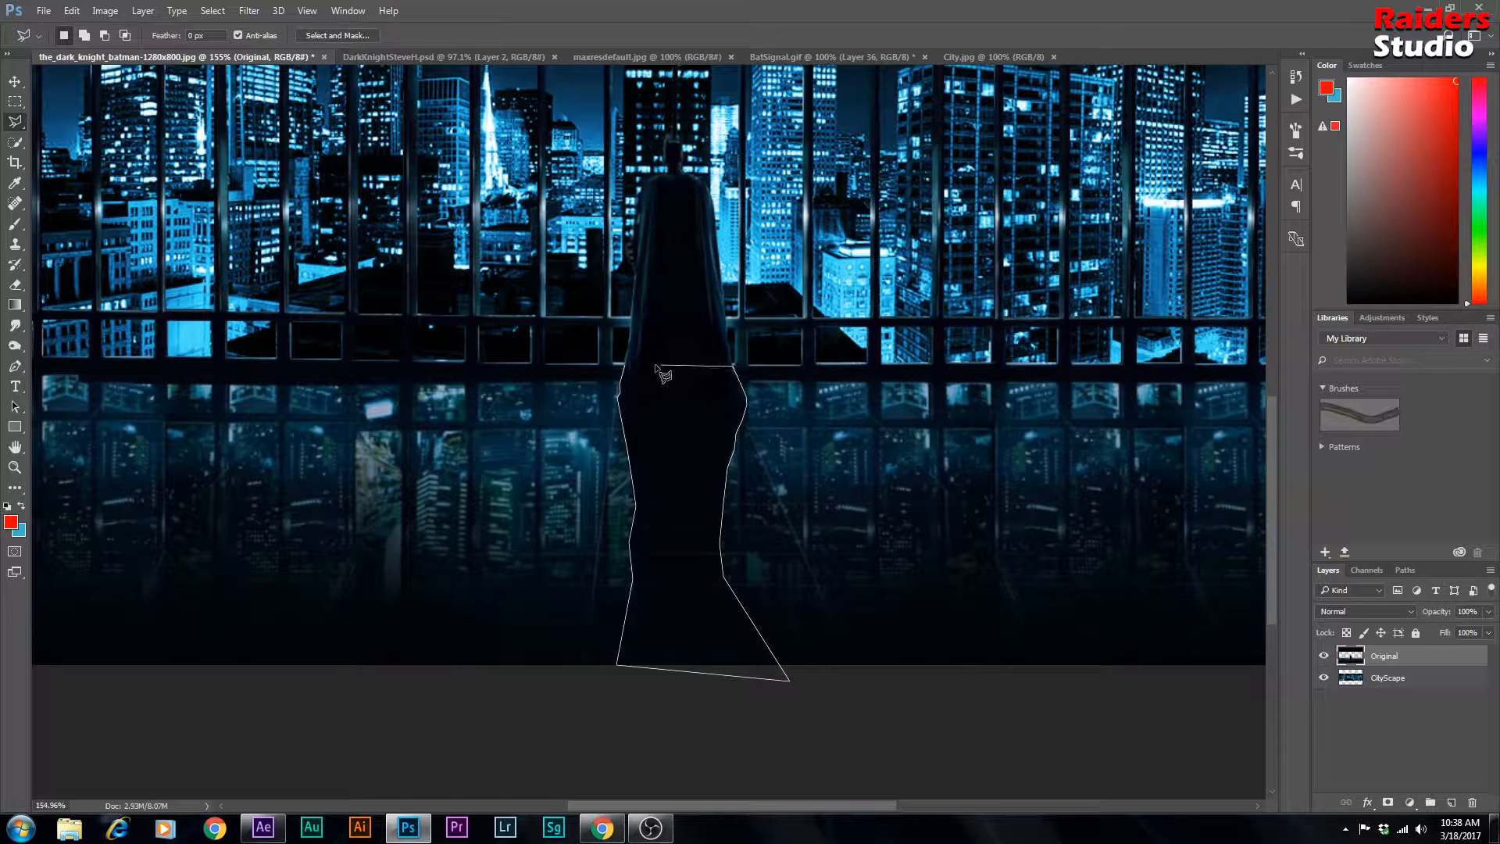
click(625, 365)
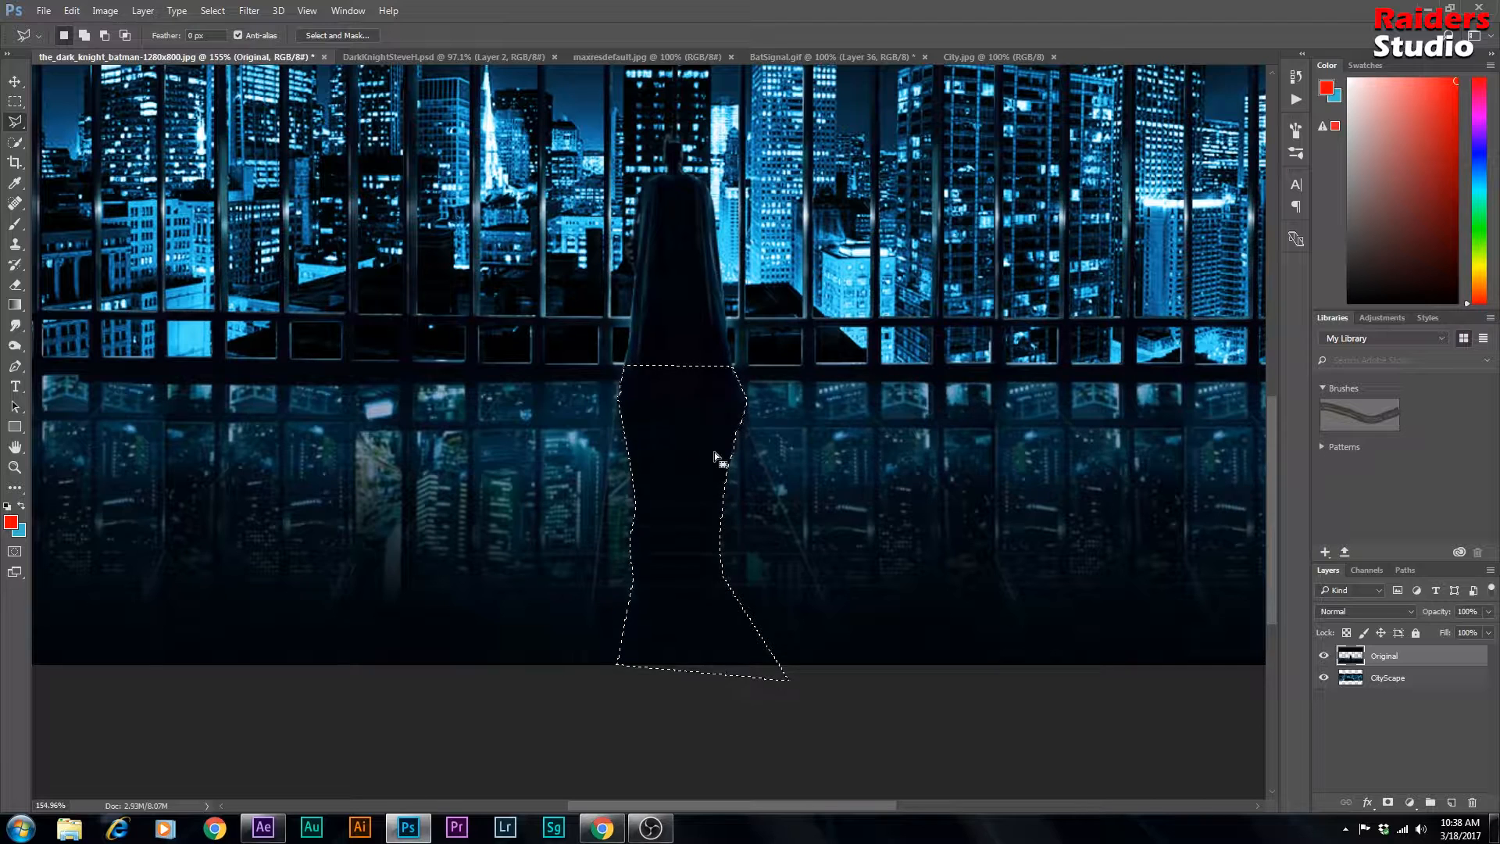
Step: Copy the selected reflection of Batman to its own layer and hide that layer
right_click(677, 420)
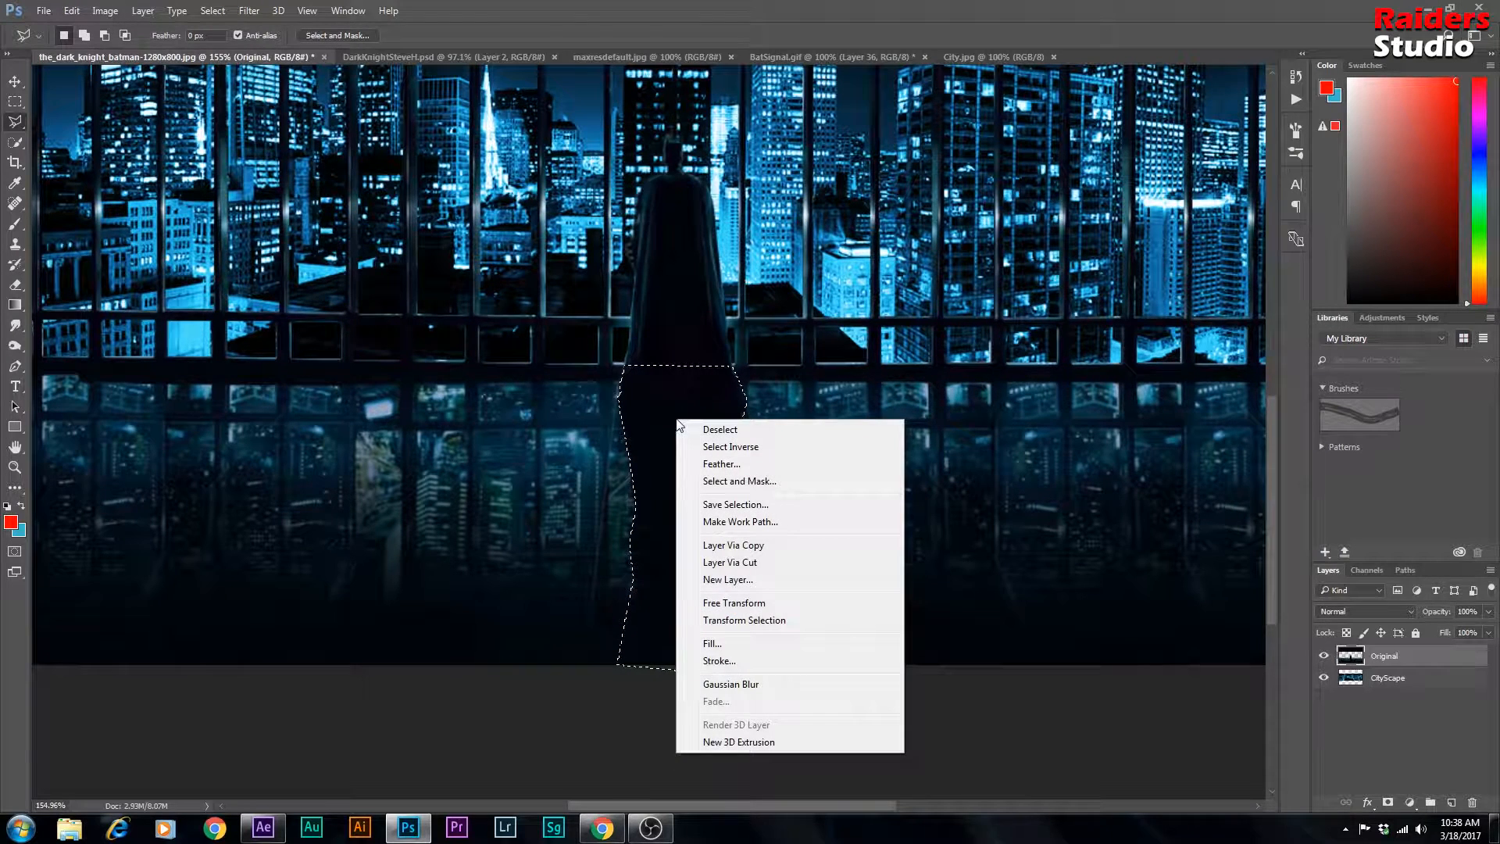
click(742, 545)
click(1322, 657)
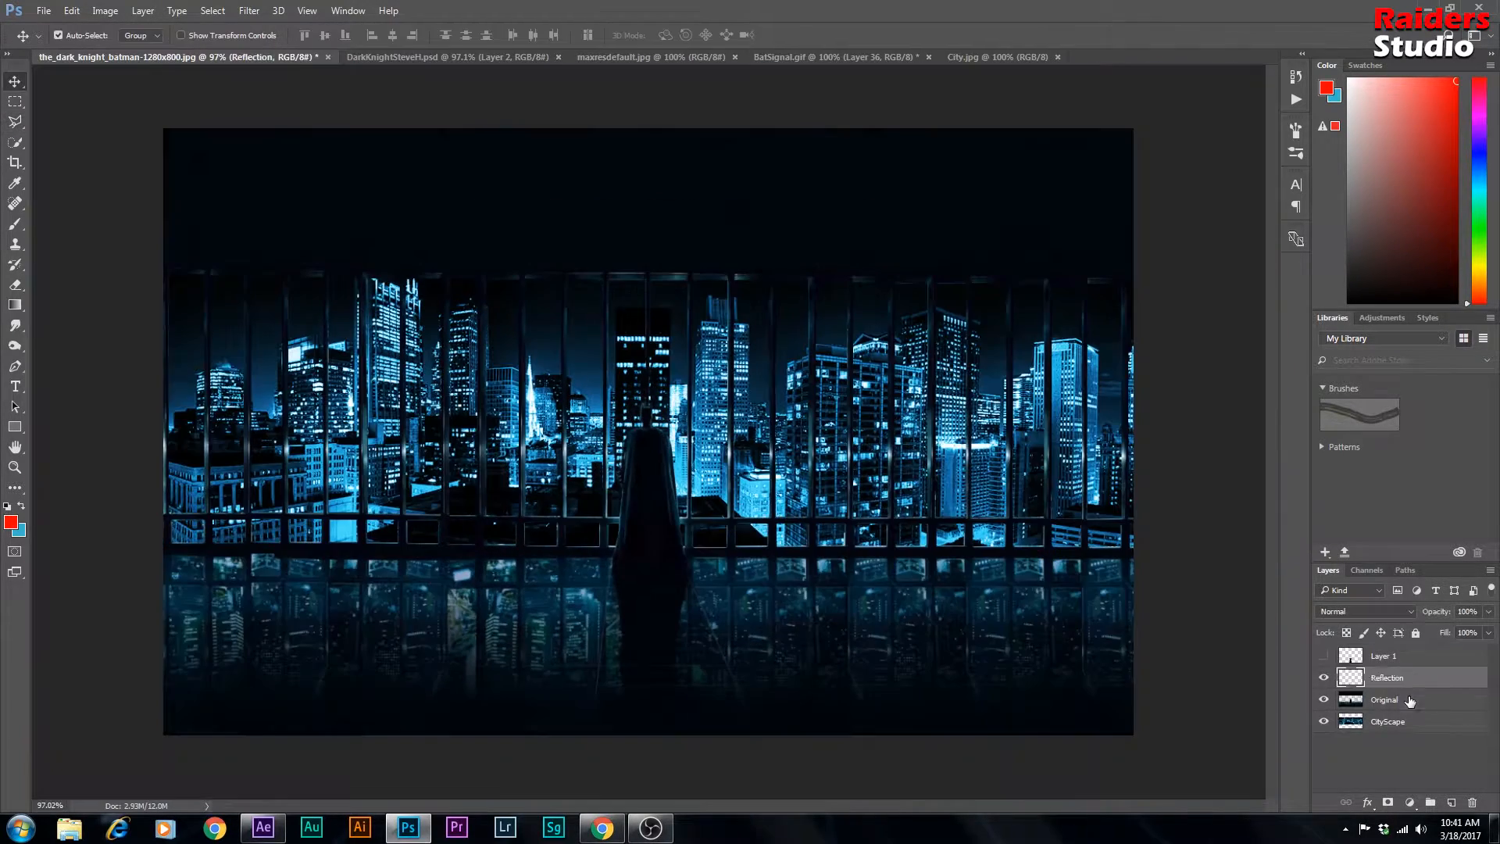
Step: Merge the Original and CityScape layers into one and toggle the merged layer's visibility to check it
click(1410, 700)
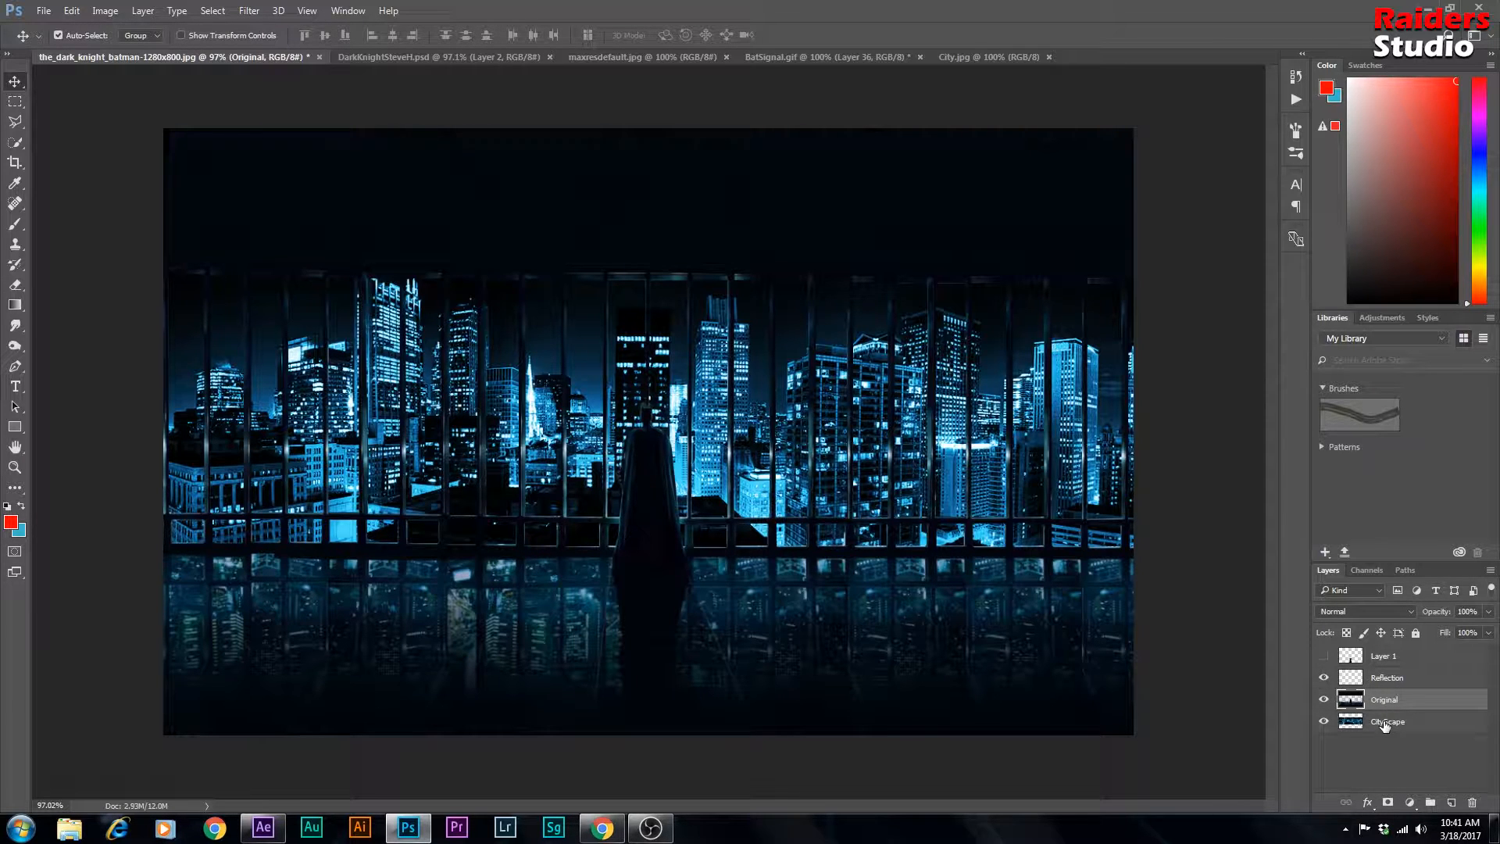
shift+click(1386, 722)
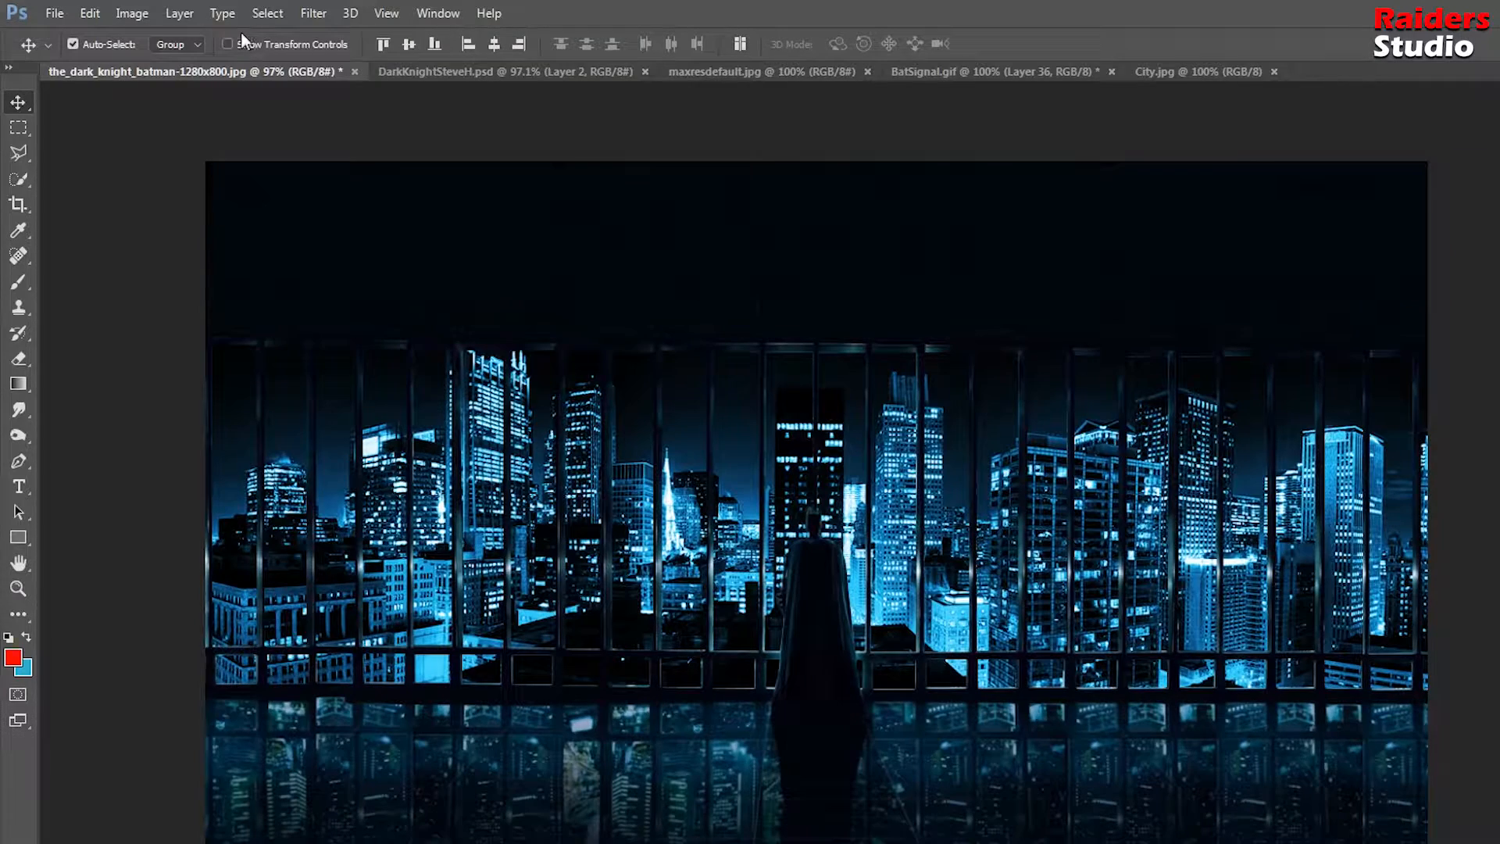
click(180, 13)
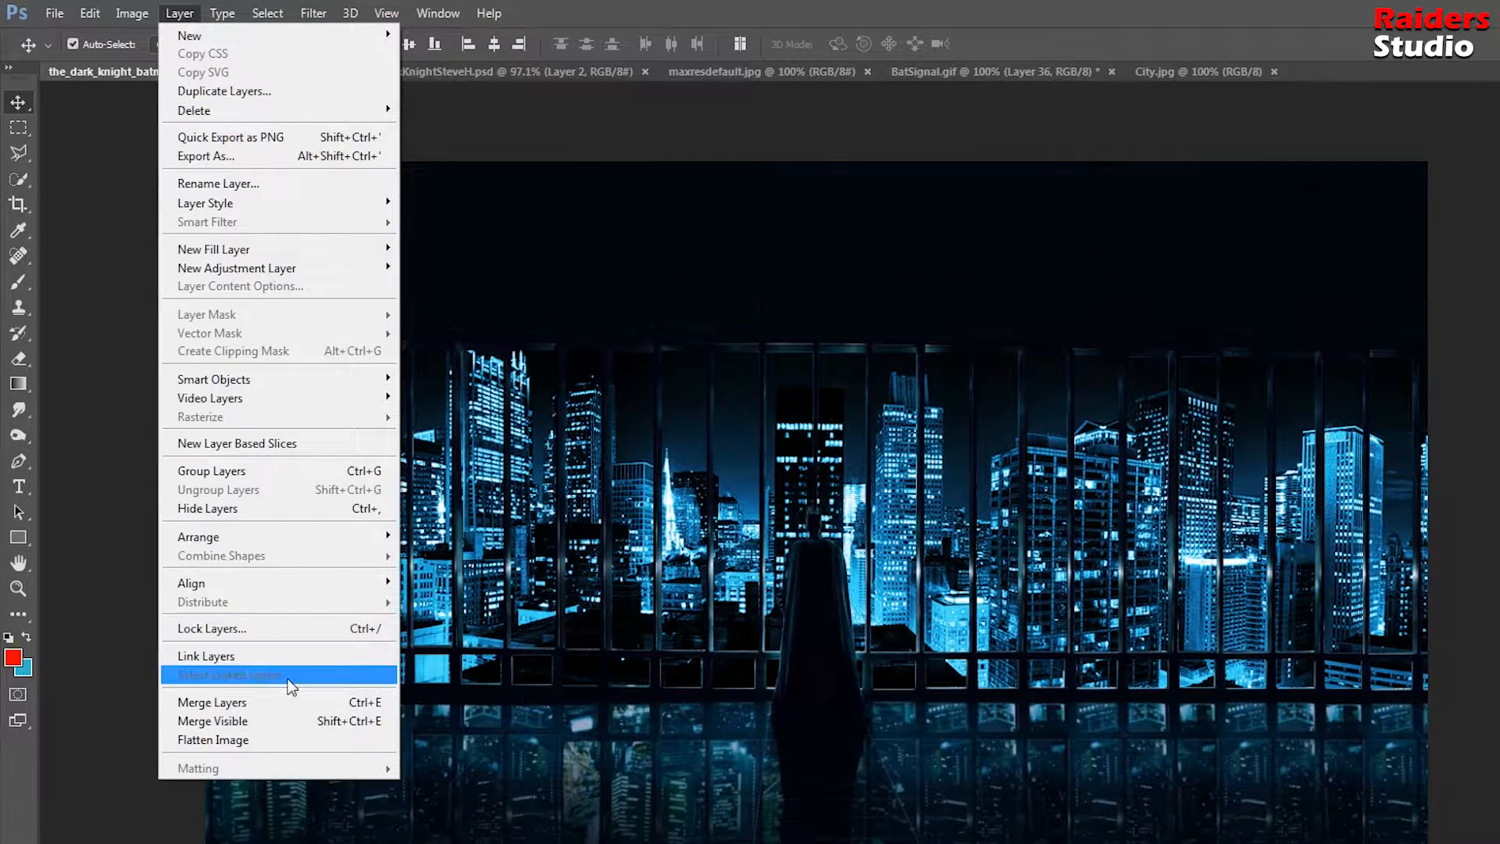
click(284, 707)
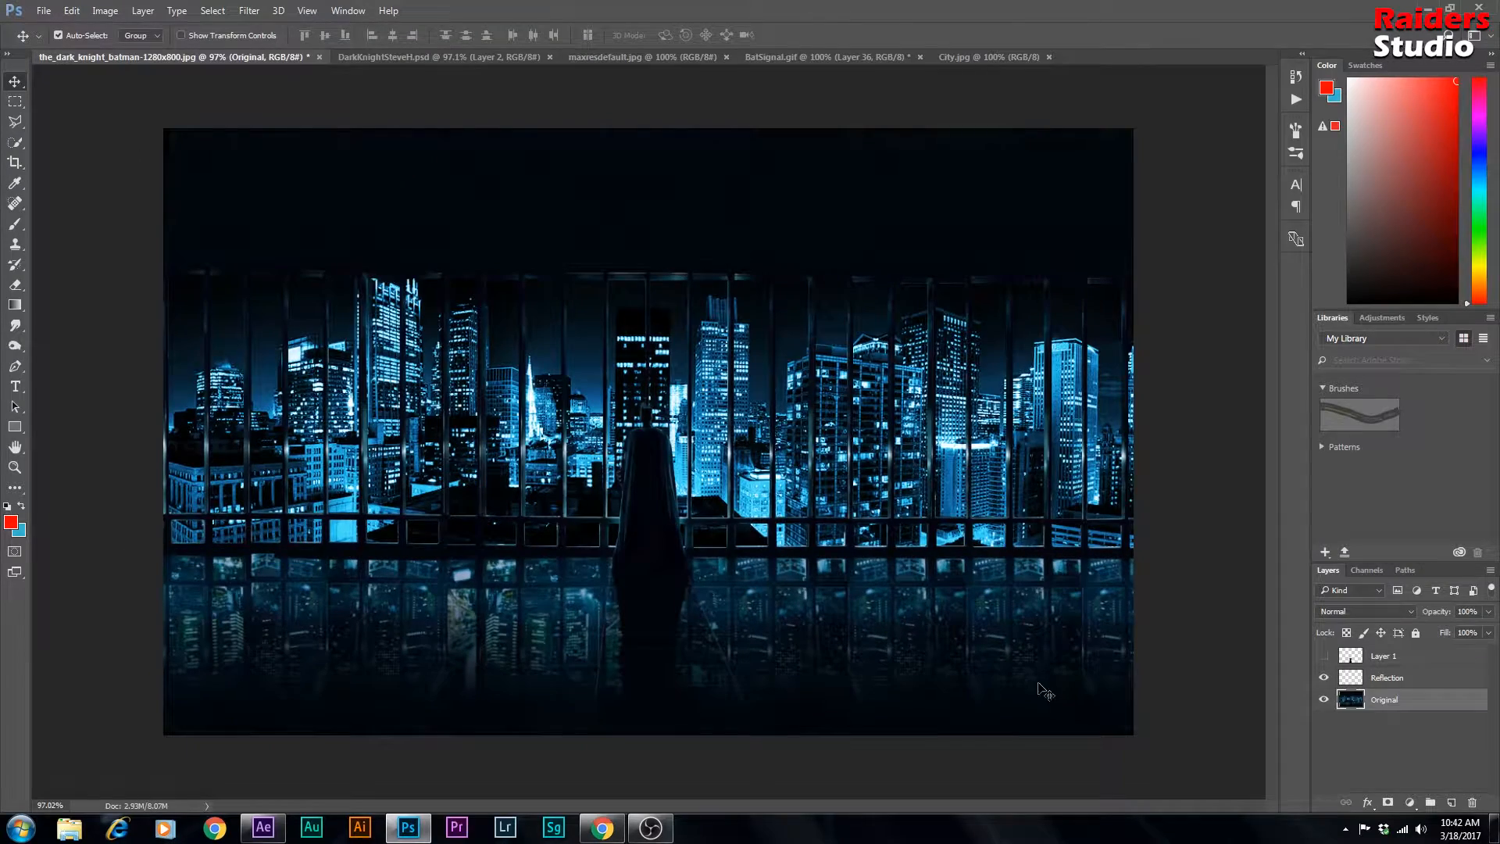
click(1325, 727)
click(1323, 700)
click(1324, 700)
Step: Create a new empty layer directly above the Original layer and name it Reflection
click(1379, 702)
click(14, 101)
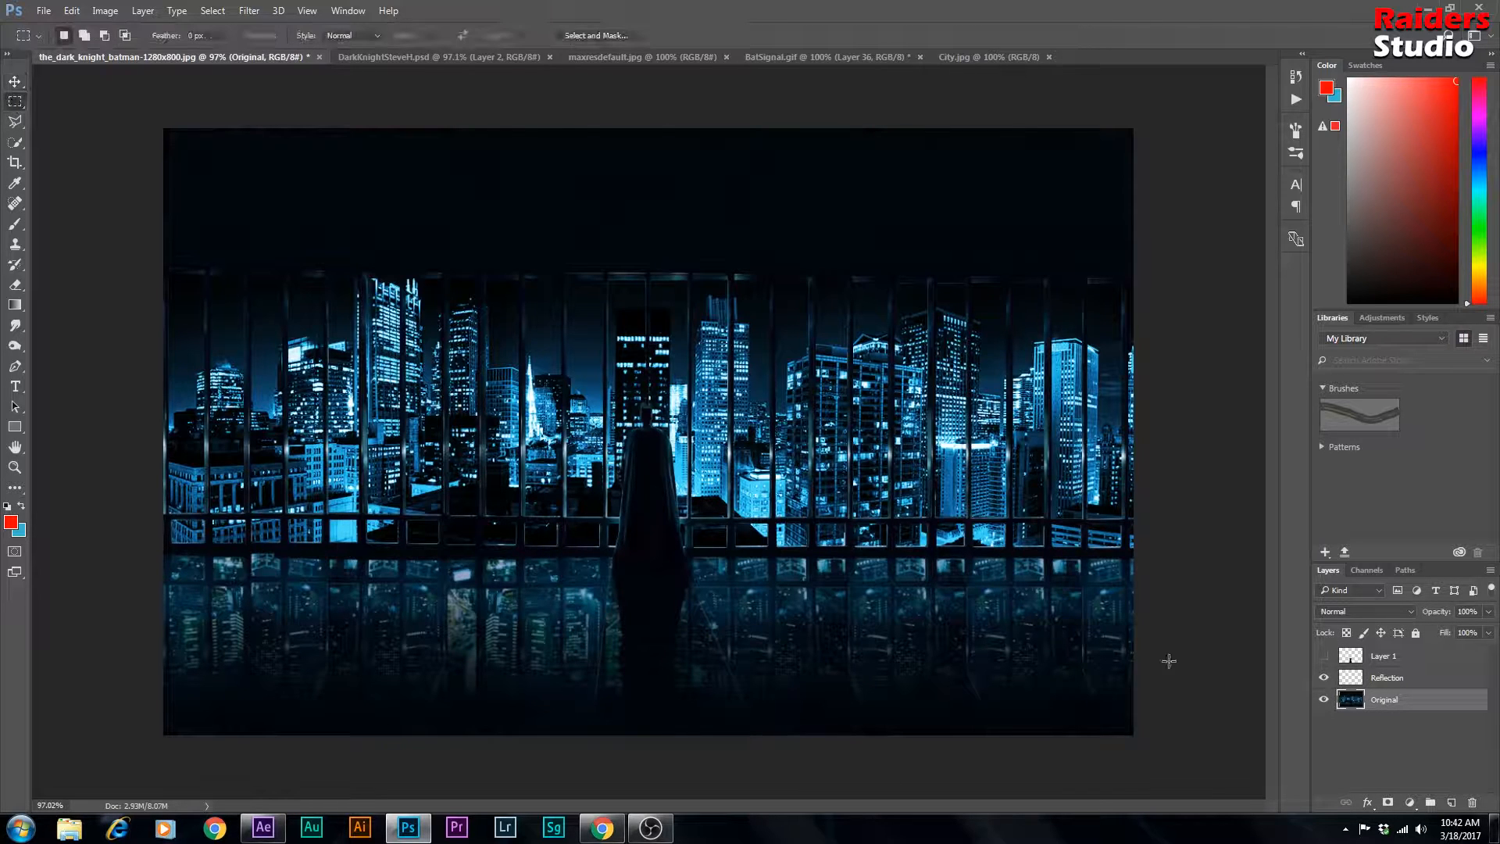
click(1452, 803)
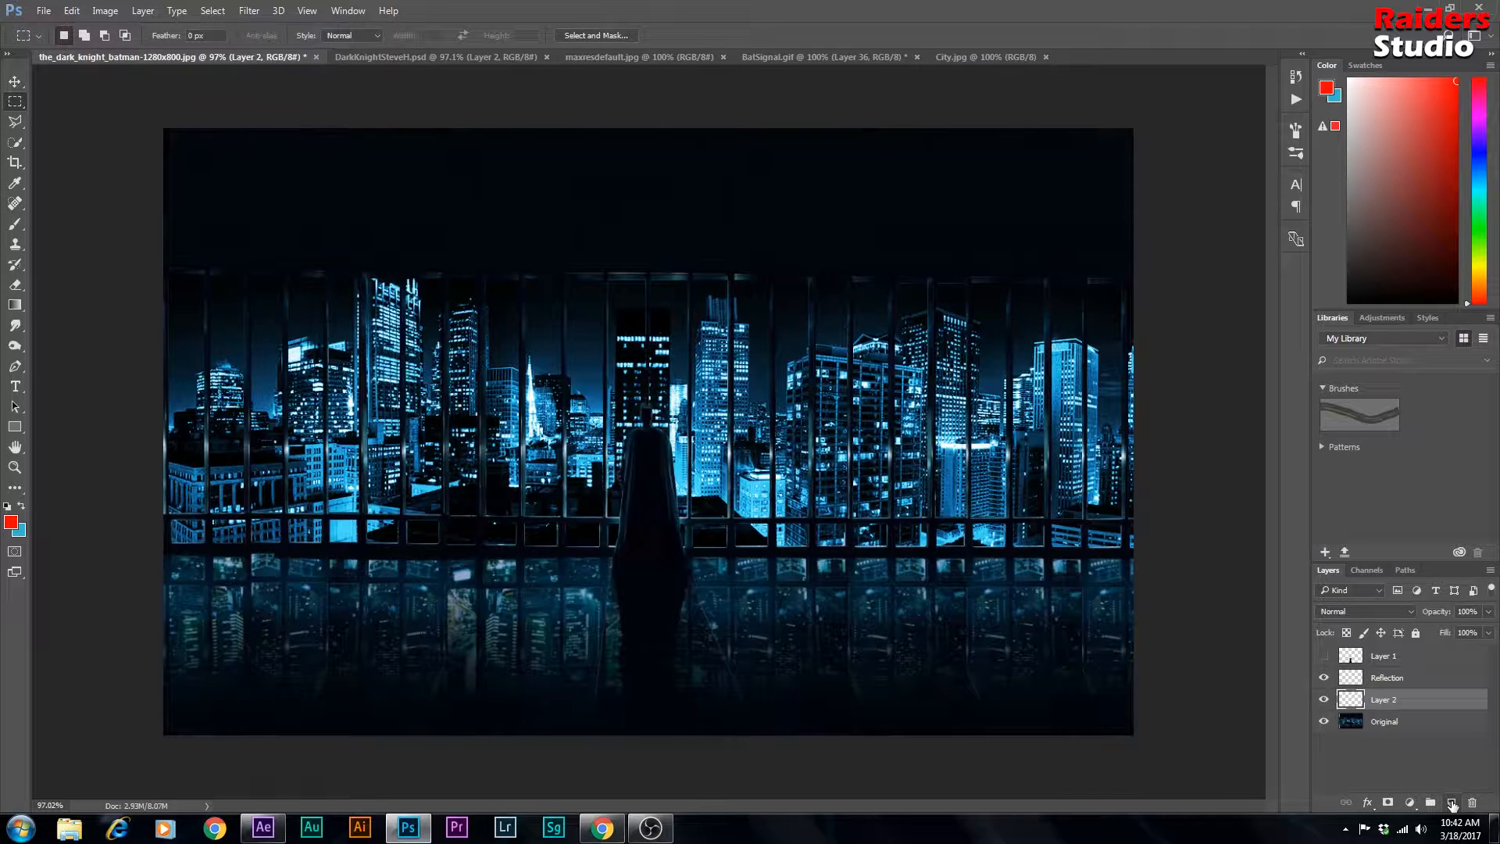
double_click(1380, 701)
text(Re)
key(Return)
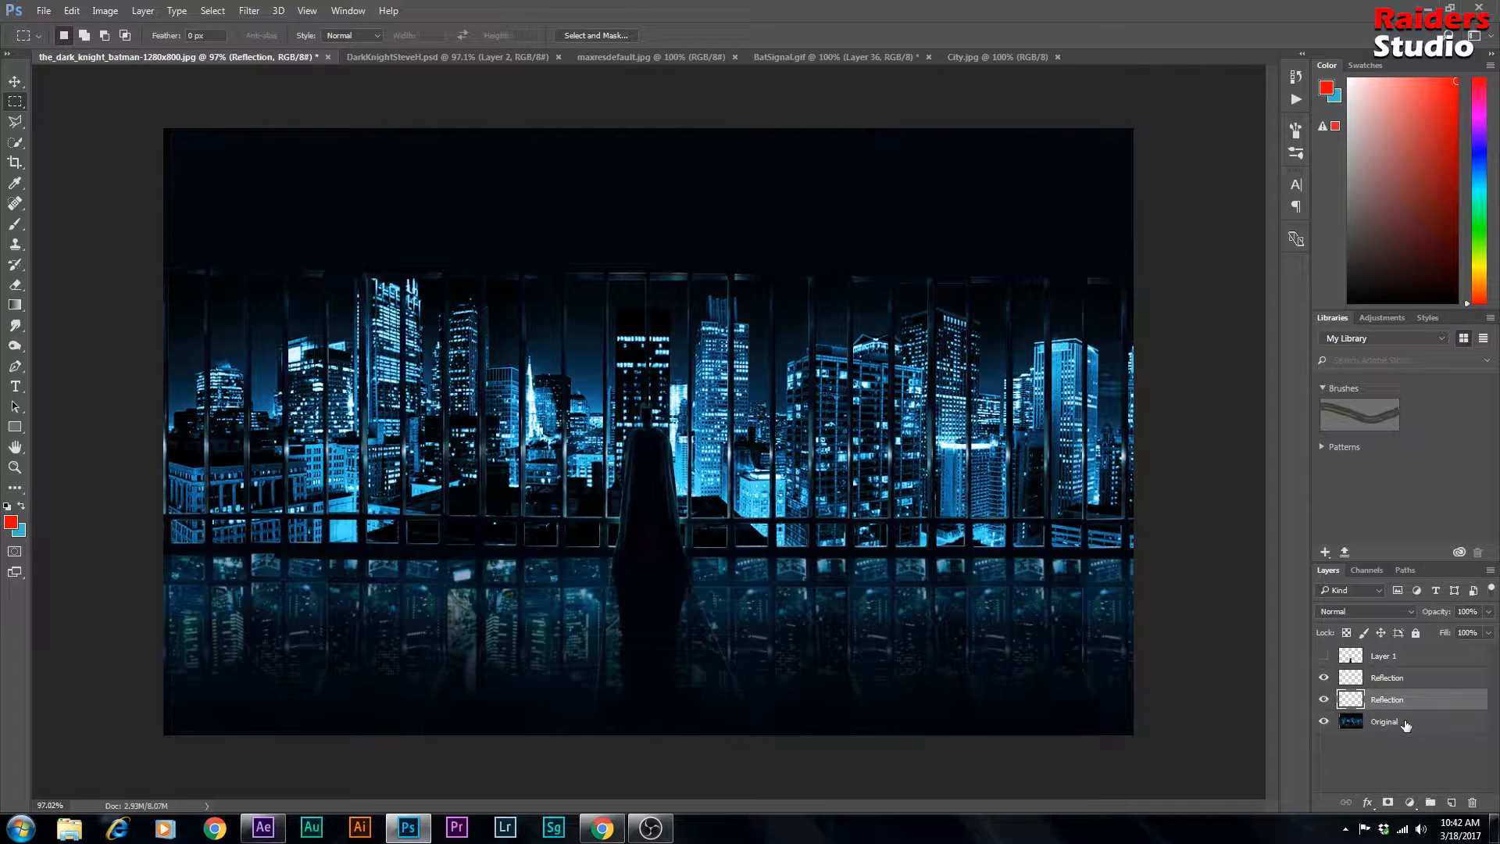
Step: Select the whole floor area across the image's full width with the Rectangular Marquee, its upper edge aligned to the base of the windows
click(1406, 724)
click(1402, 702)
right_click(14, 108)
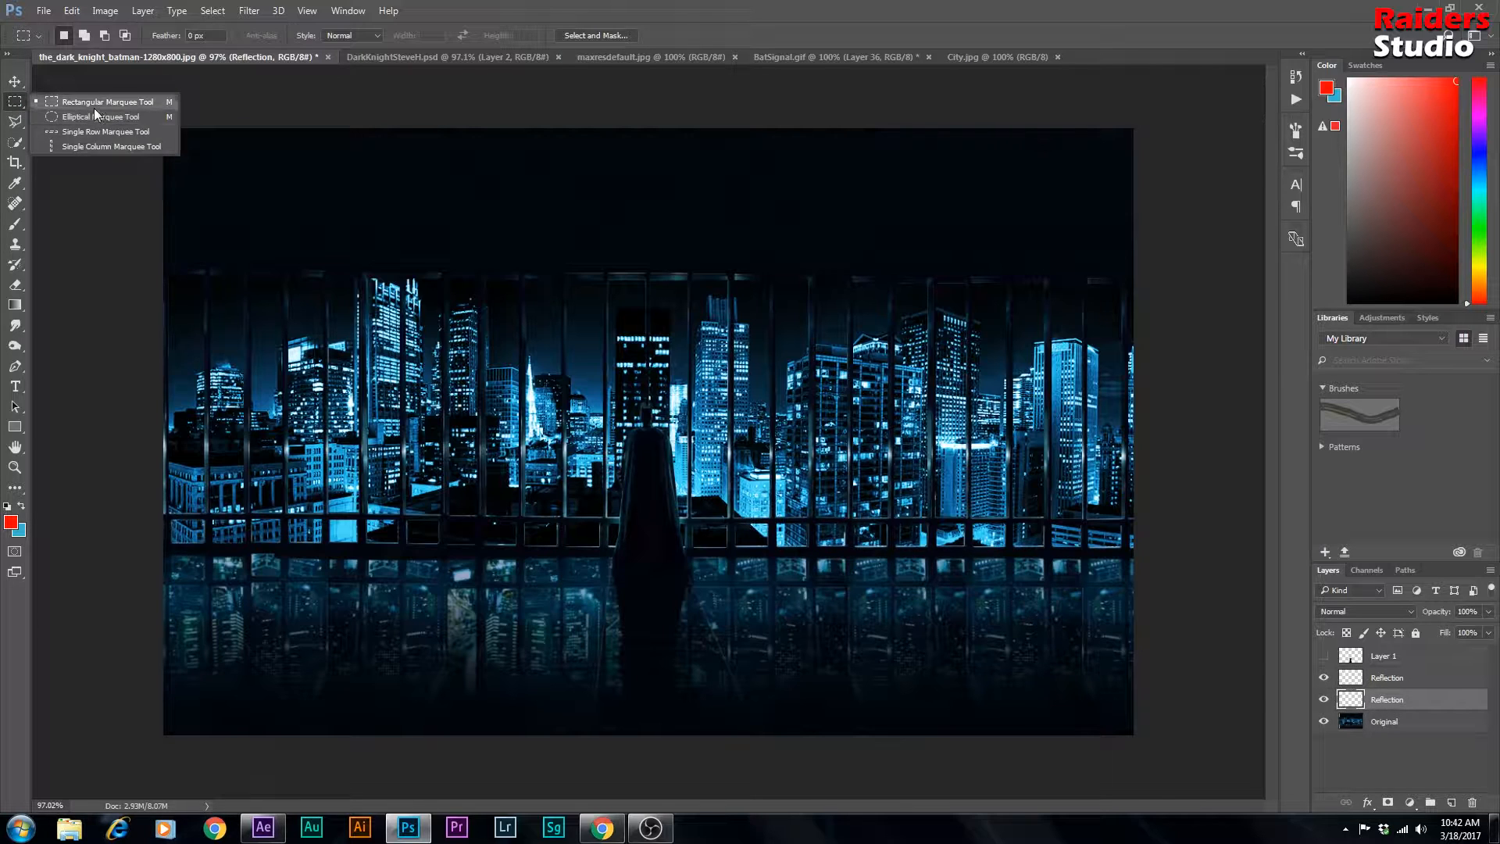
click(93, 107)
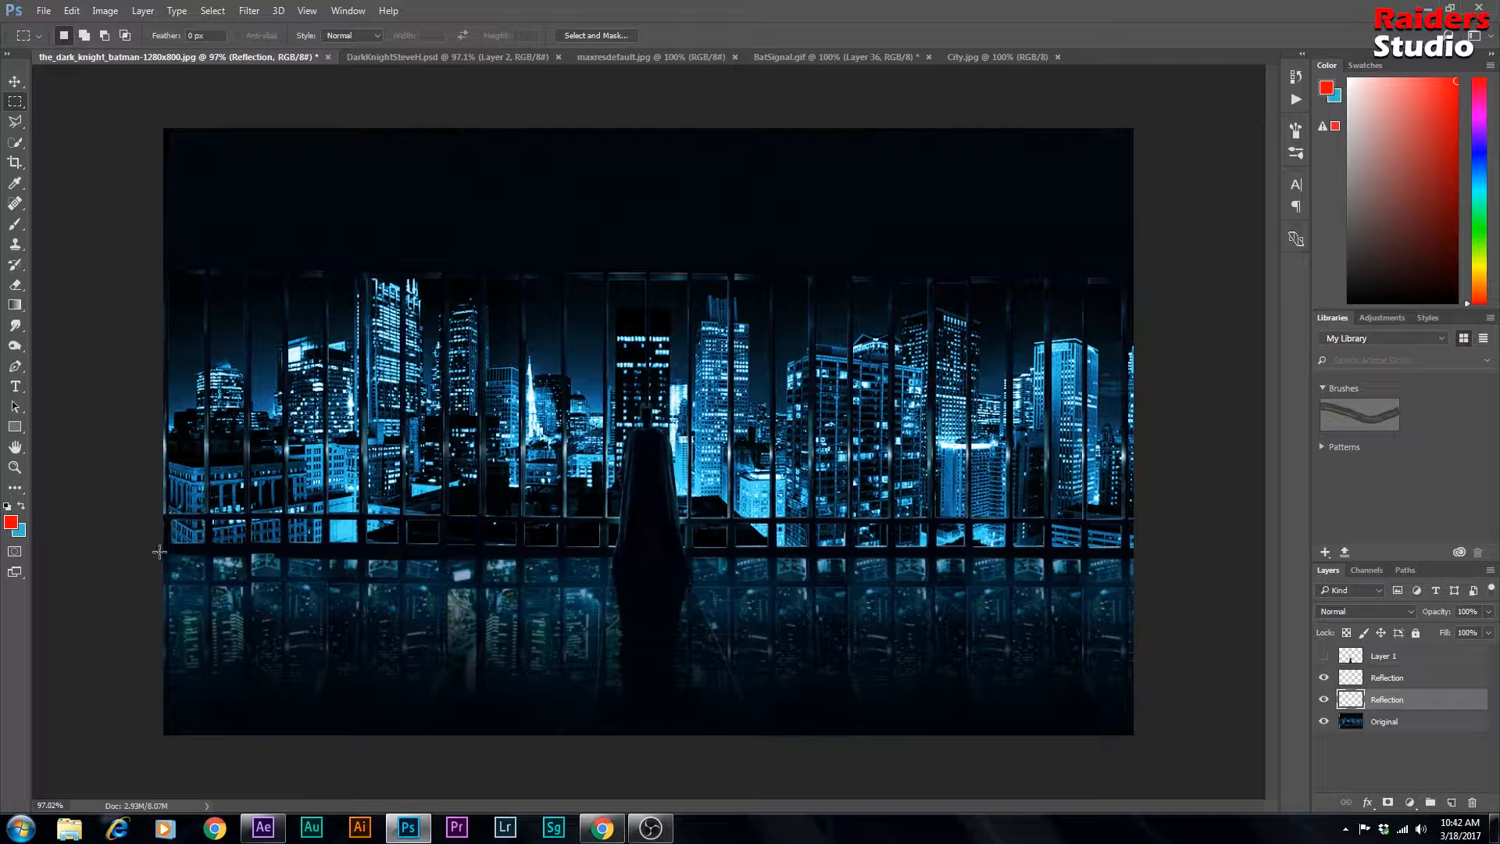
drag(157, 550, 1142, 758)
key(Down)
key(Down)
key(Down)
key(Down)
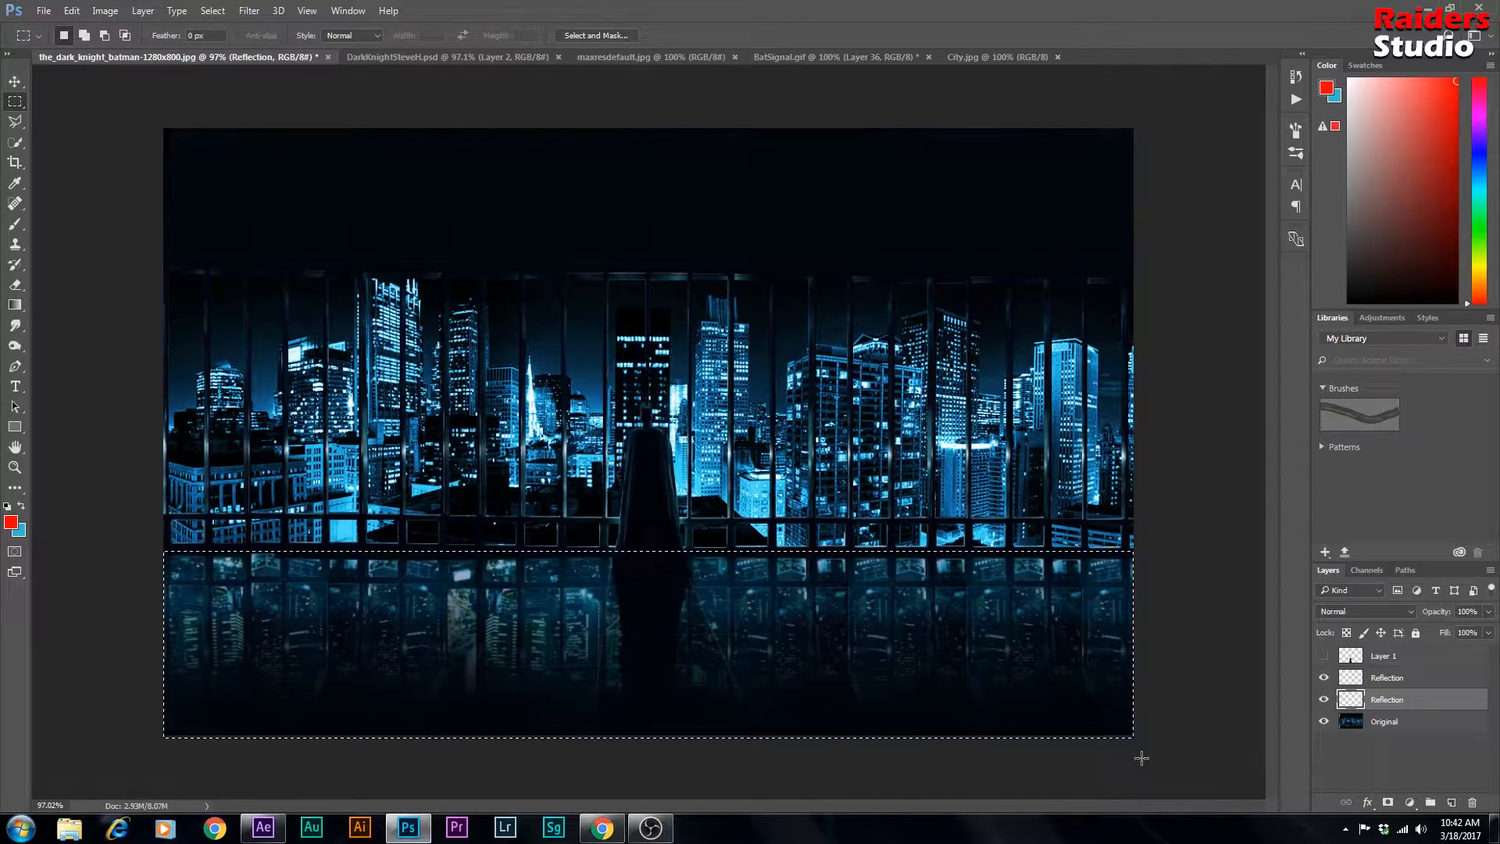
scroll(531, 543, up, 4)
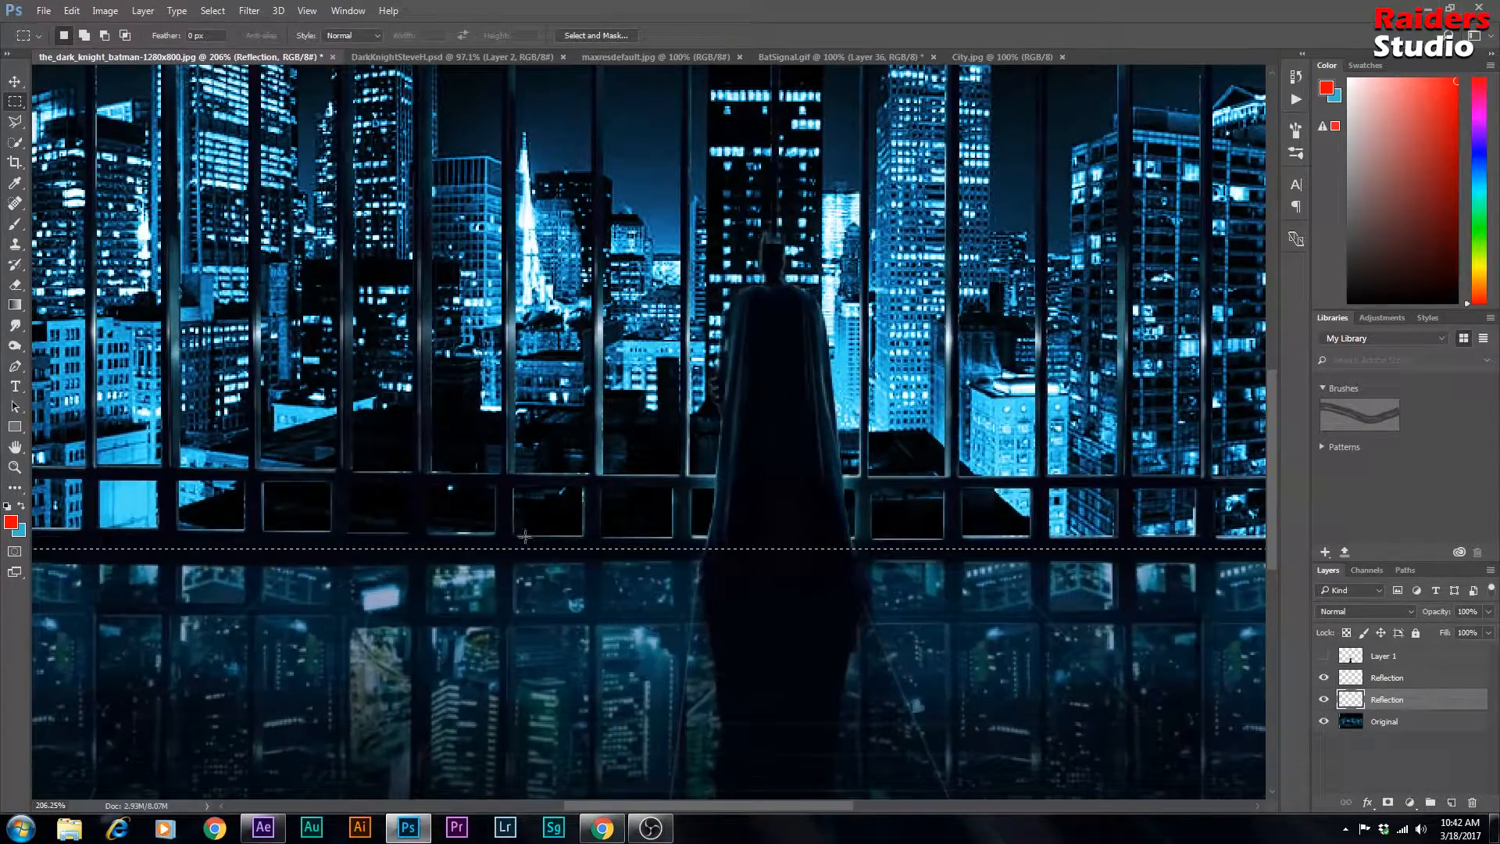
scroll(814, 603, down, 3)
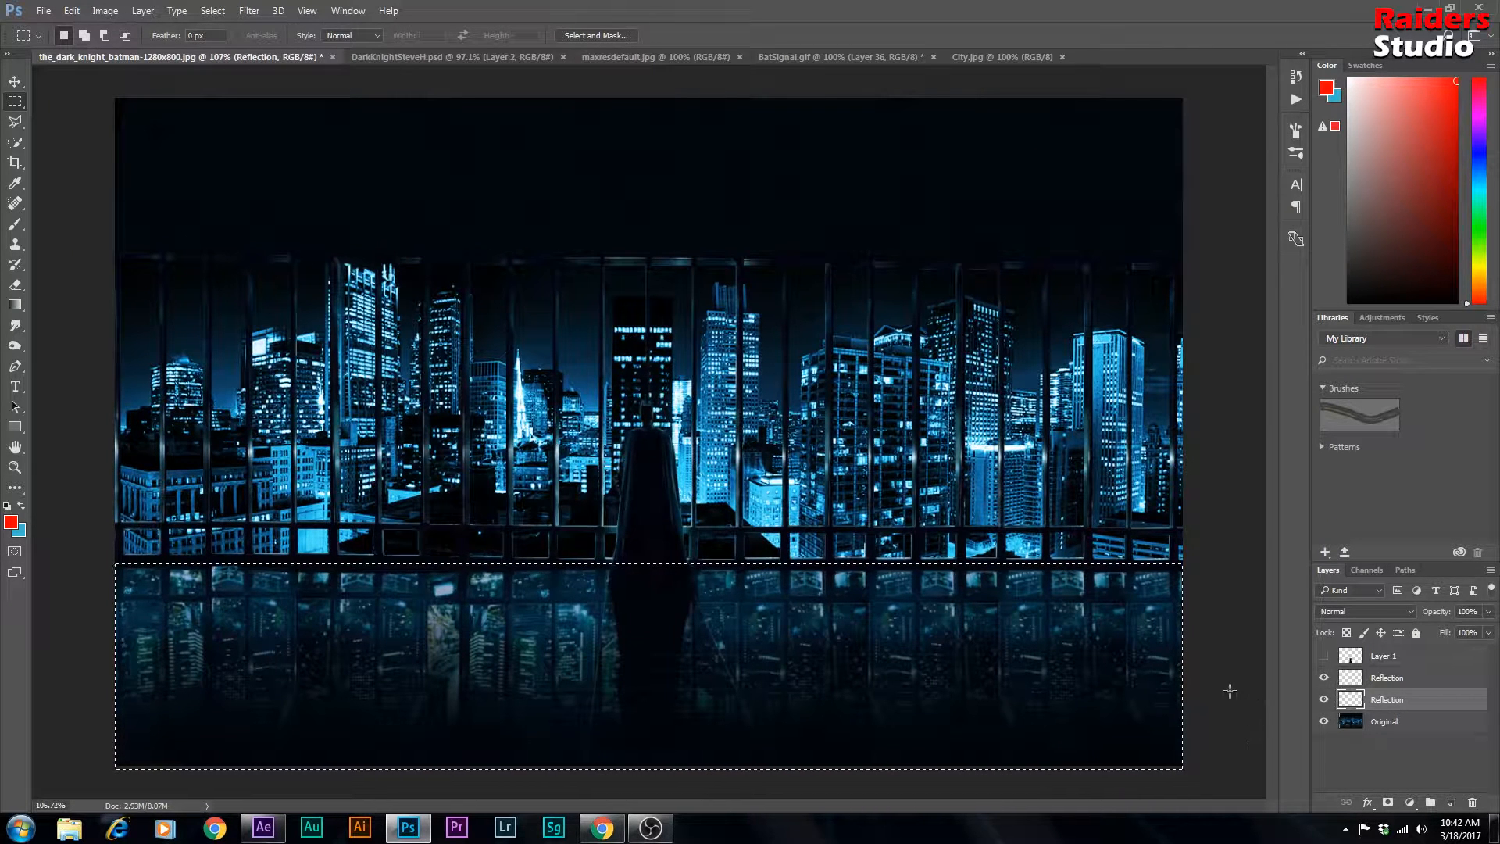
Step: Move the selection outline up over the skyline windows so its lower edge sits on the line where the windows meet the floor
click(23, 89)
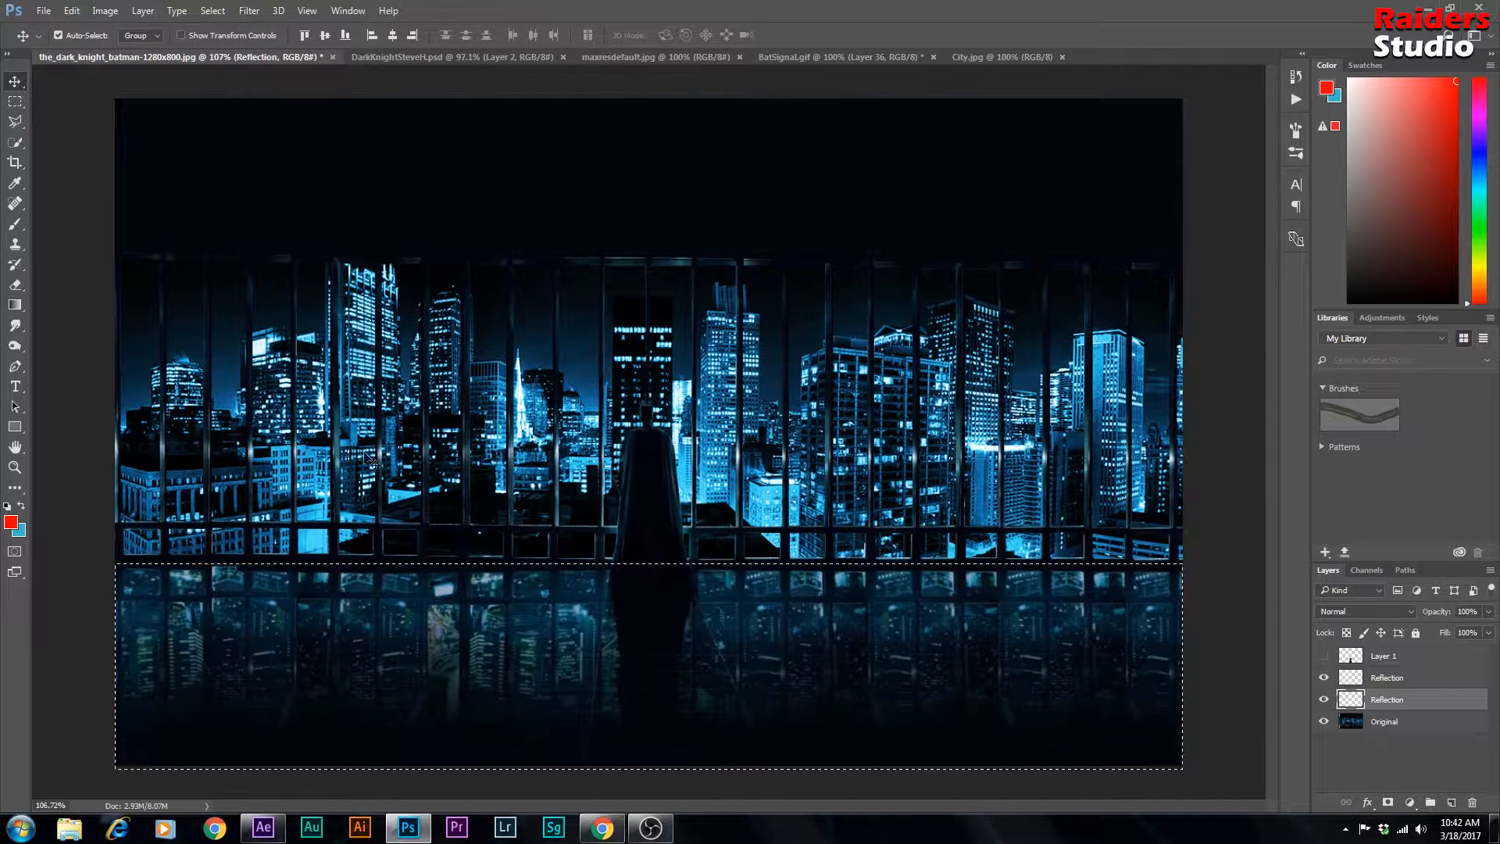
click(15, 102)
key(shift+Up)
key(shift+Up)
key(shift+Up)
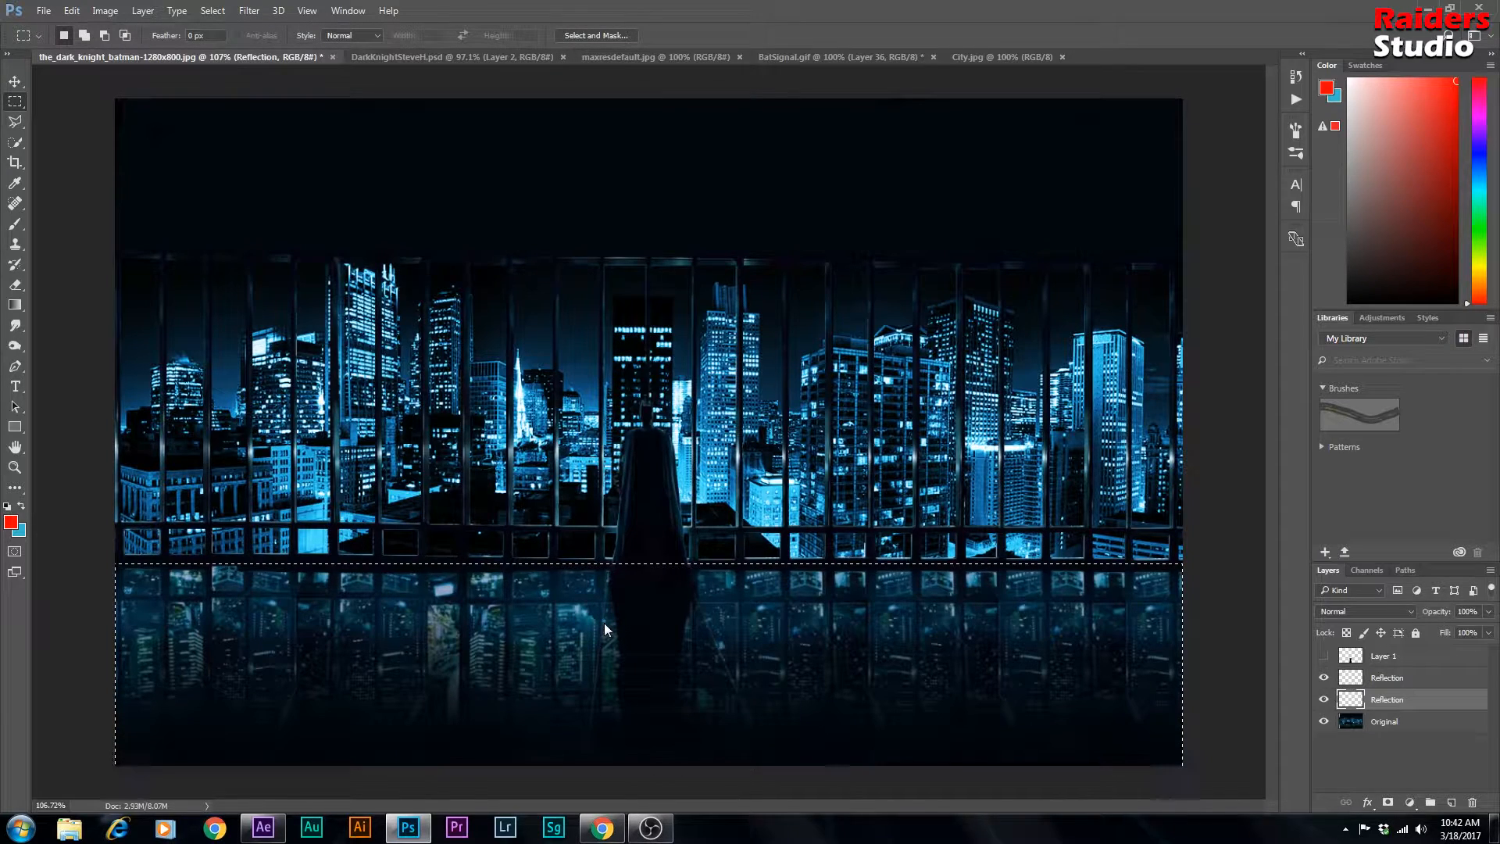
key(shift+Up)
key(shift+Up)
key(shift+Up)
key(shift+Up)
key(shift+Up)
key(shift+Up)
key(shift+Up)
key(shift+Up)
key(shift+Up)
key(shift+Up)
key(shift+Up)
key(shift+Up)
key(shift+Up)
key(shift+Up)
key(shift+Up)
key(shift+Up)
key(shift+Up)
key(shift+Up)
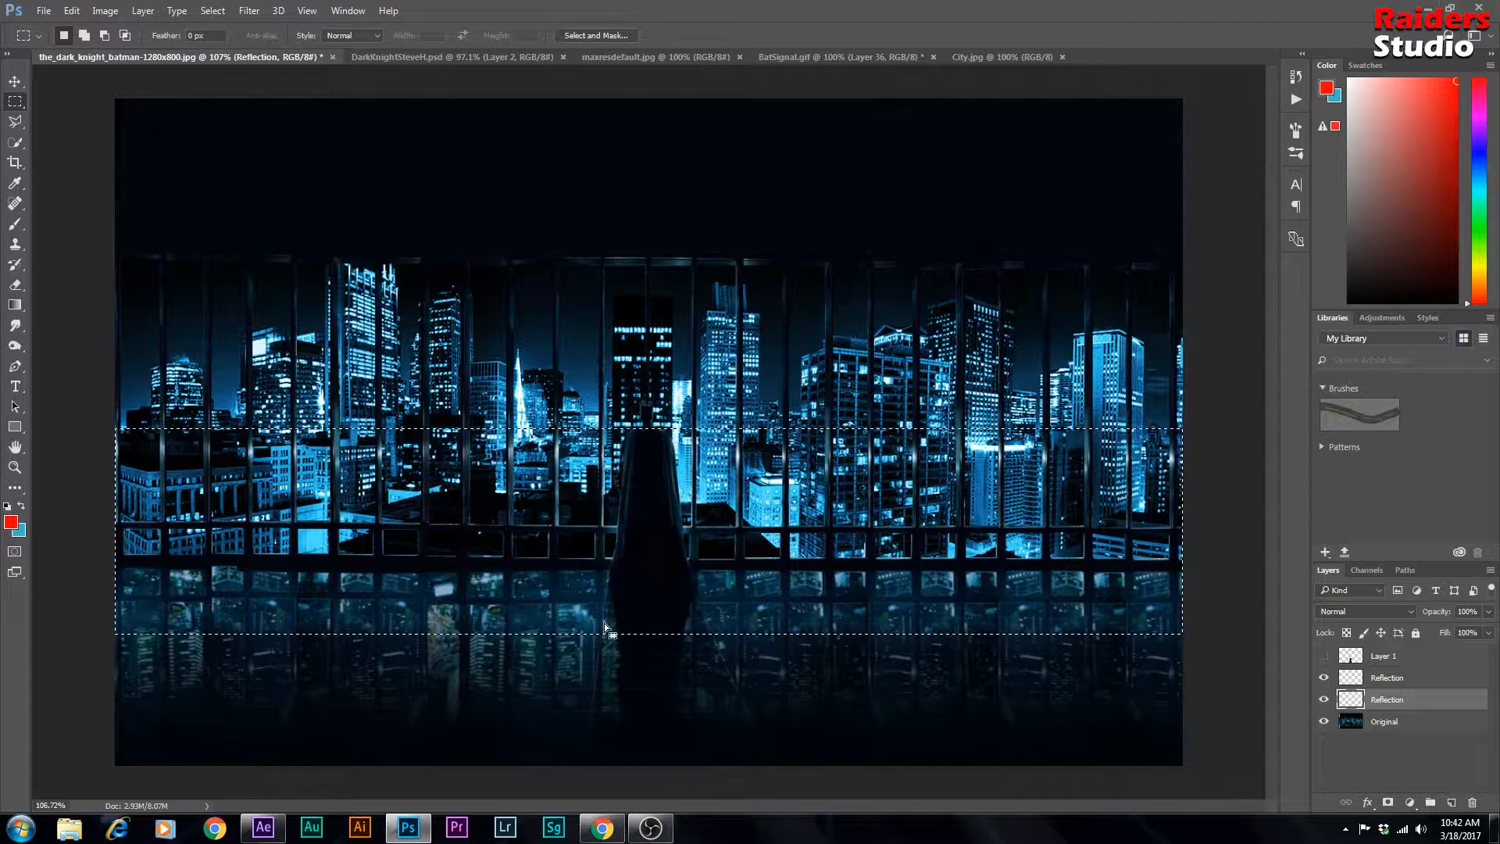
key(shift+Up)
key(shift+Up)
key(shift+Up)
key(shift+Up)
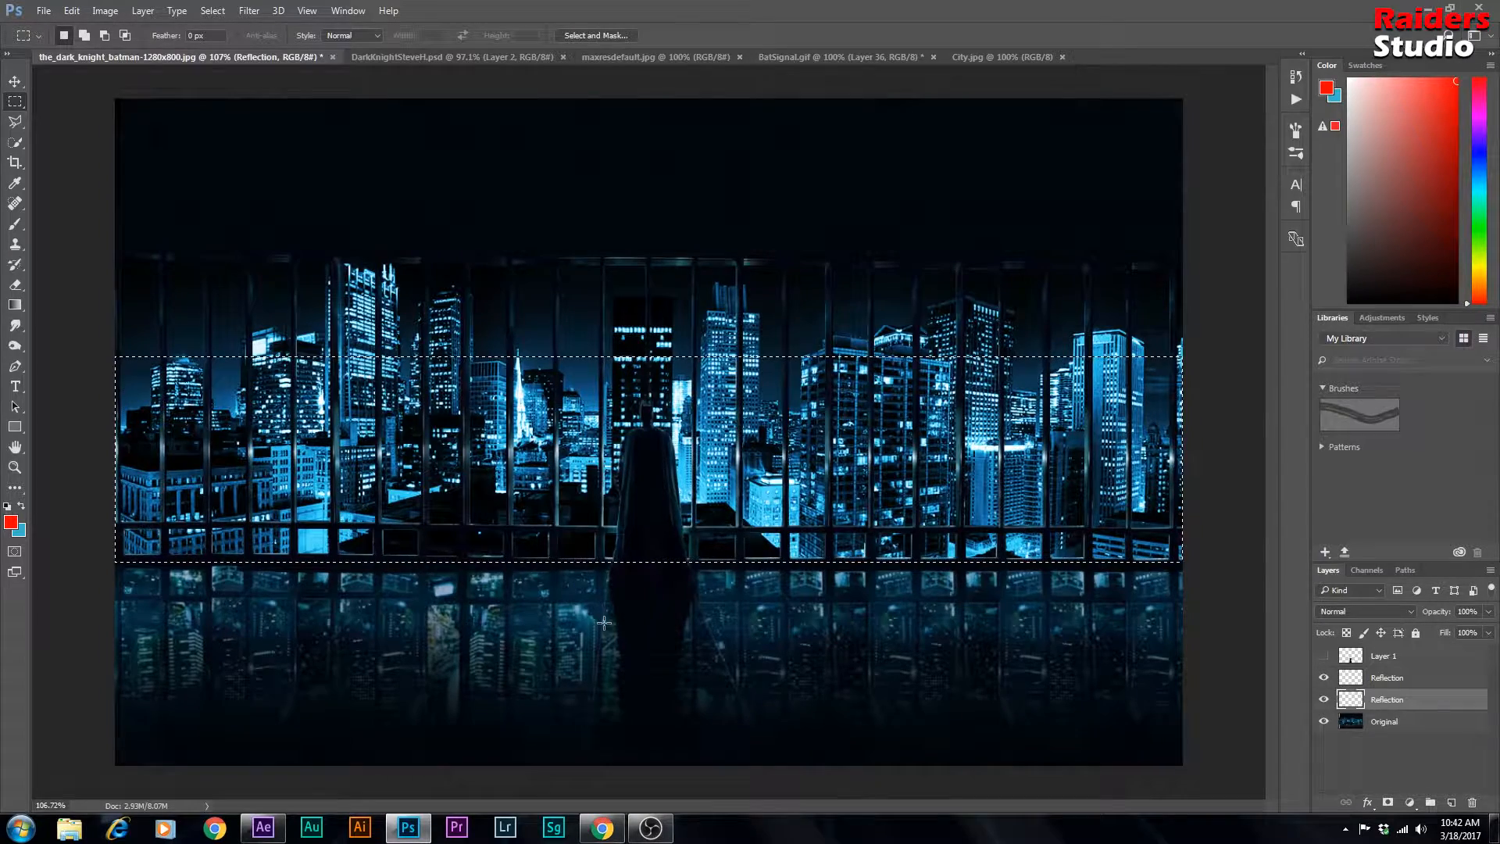
key(Down)
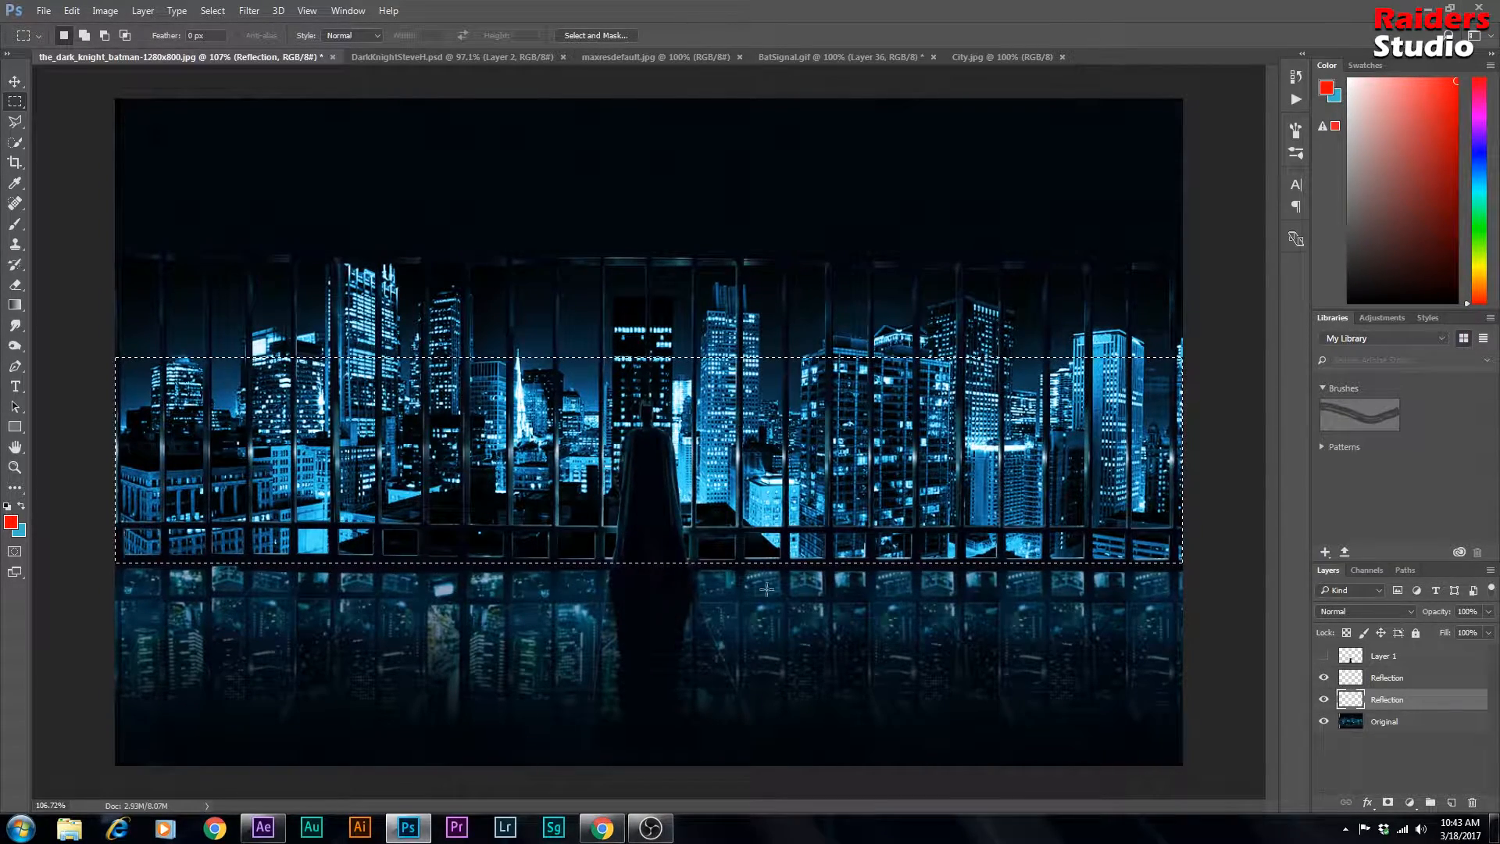
Step: Copy the selected band of skyline windows from the Original layer to its own layer
click(1405, 727)
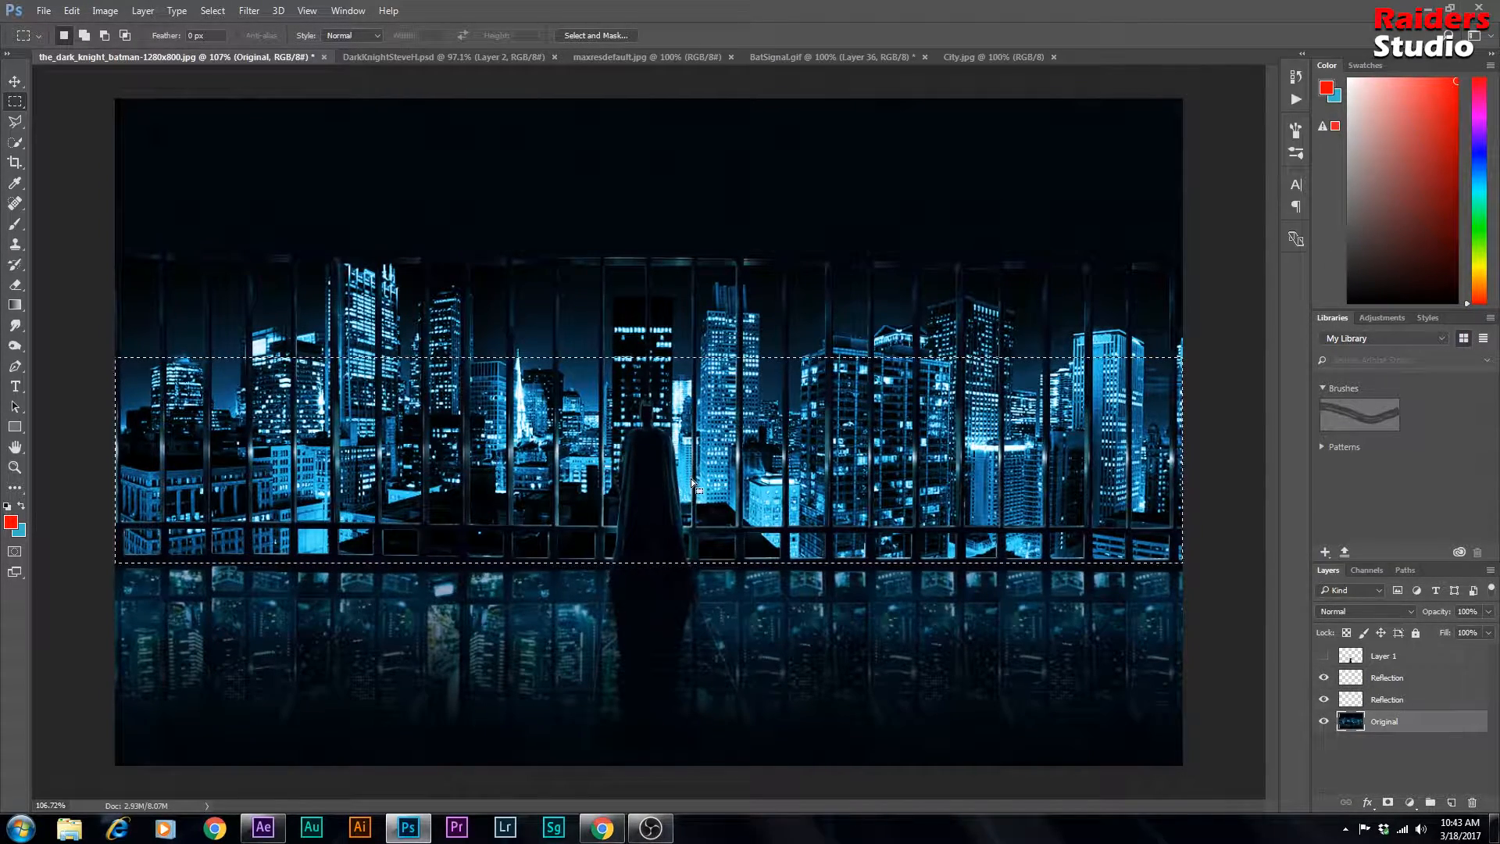
click(1404, 677)
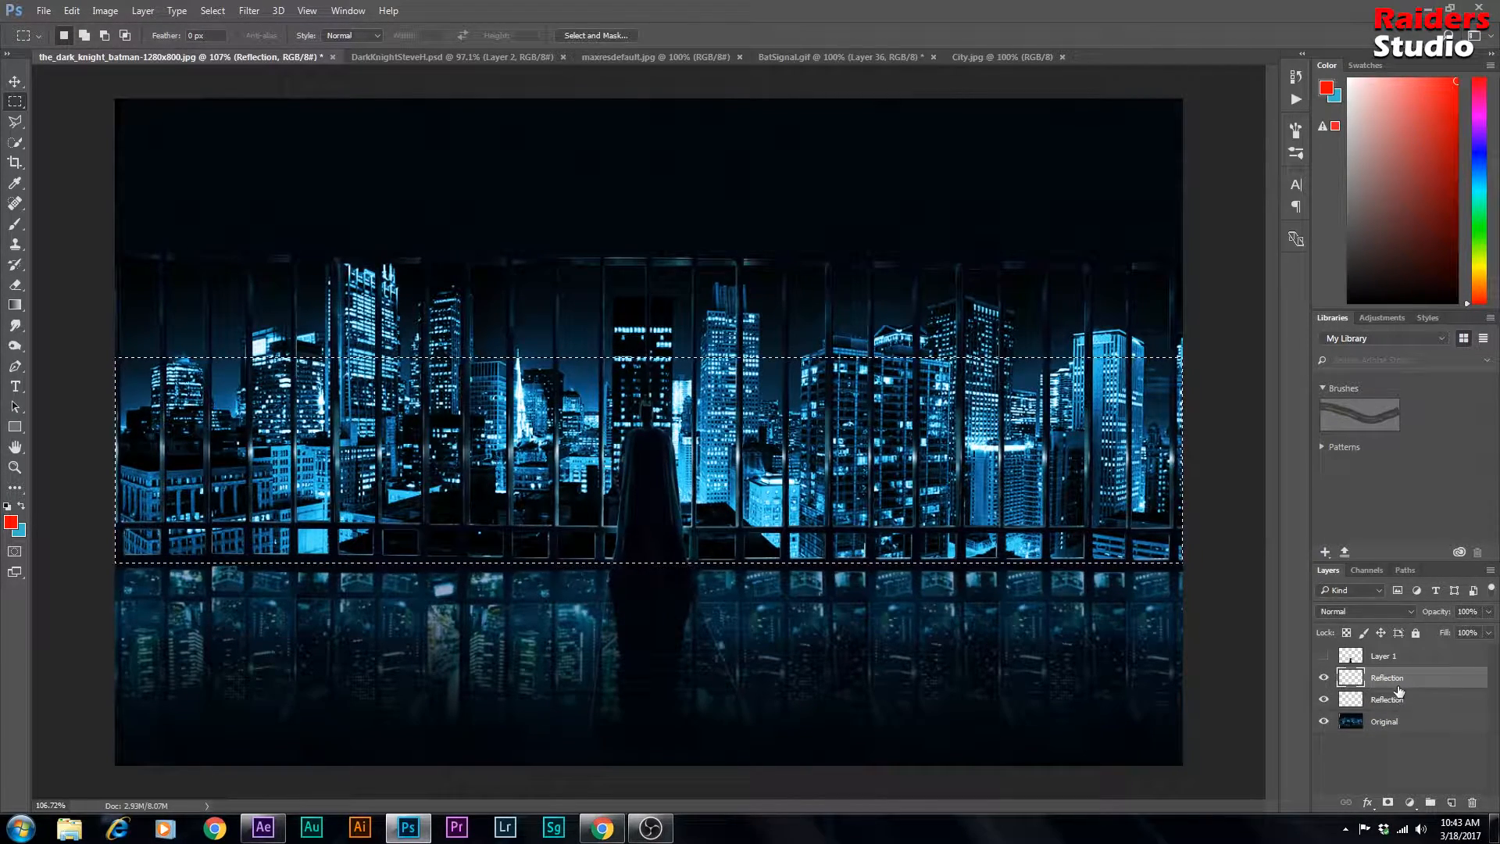
click(1399, 723)
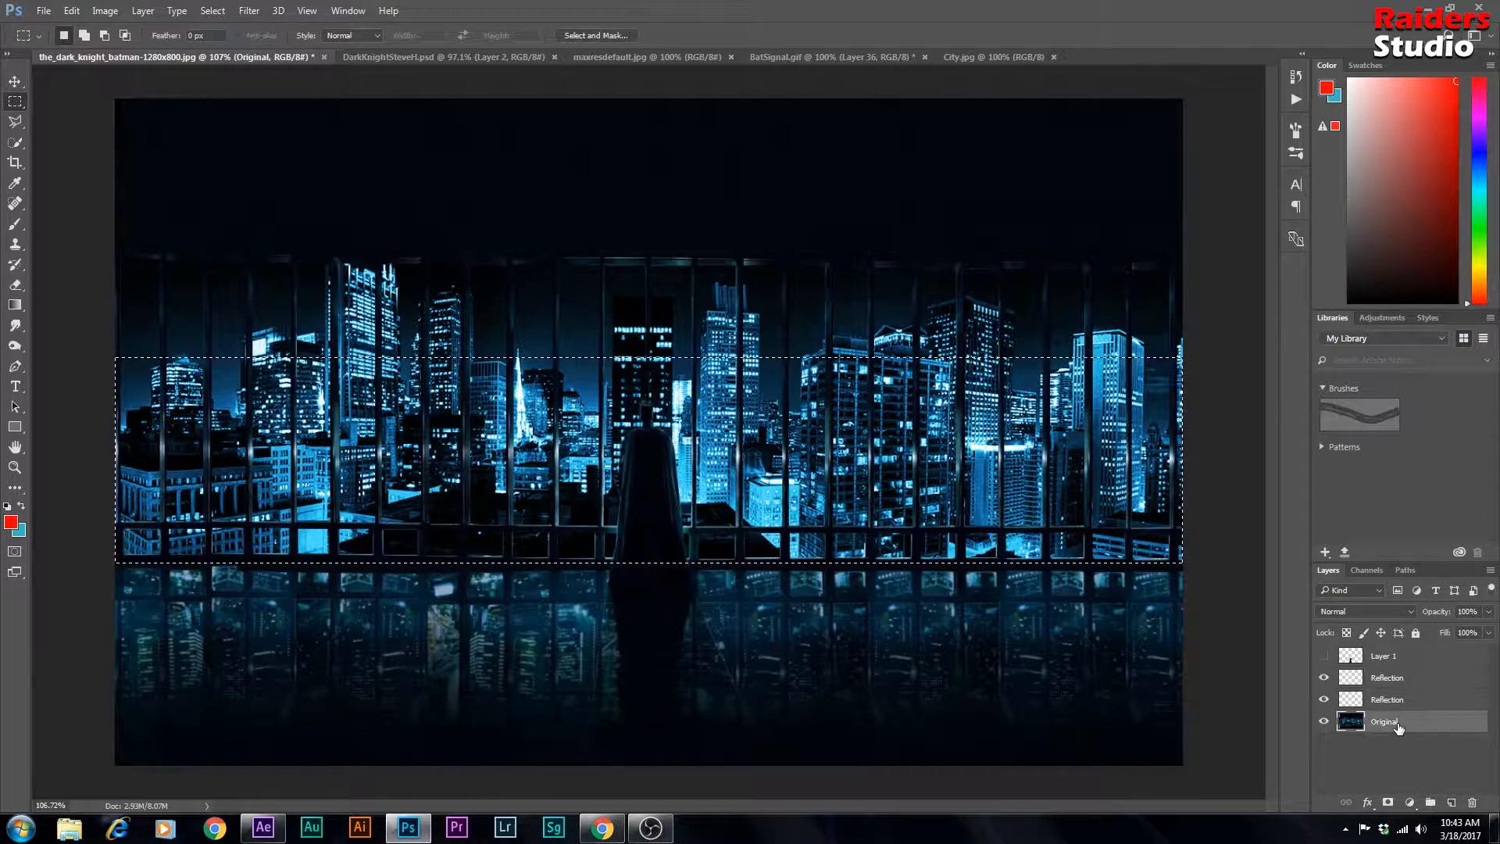
right_click(612, 439)
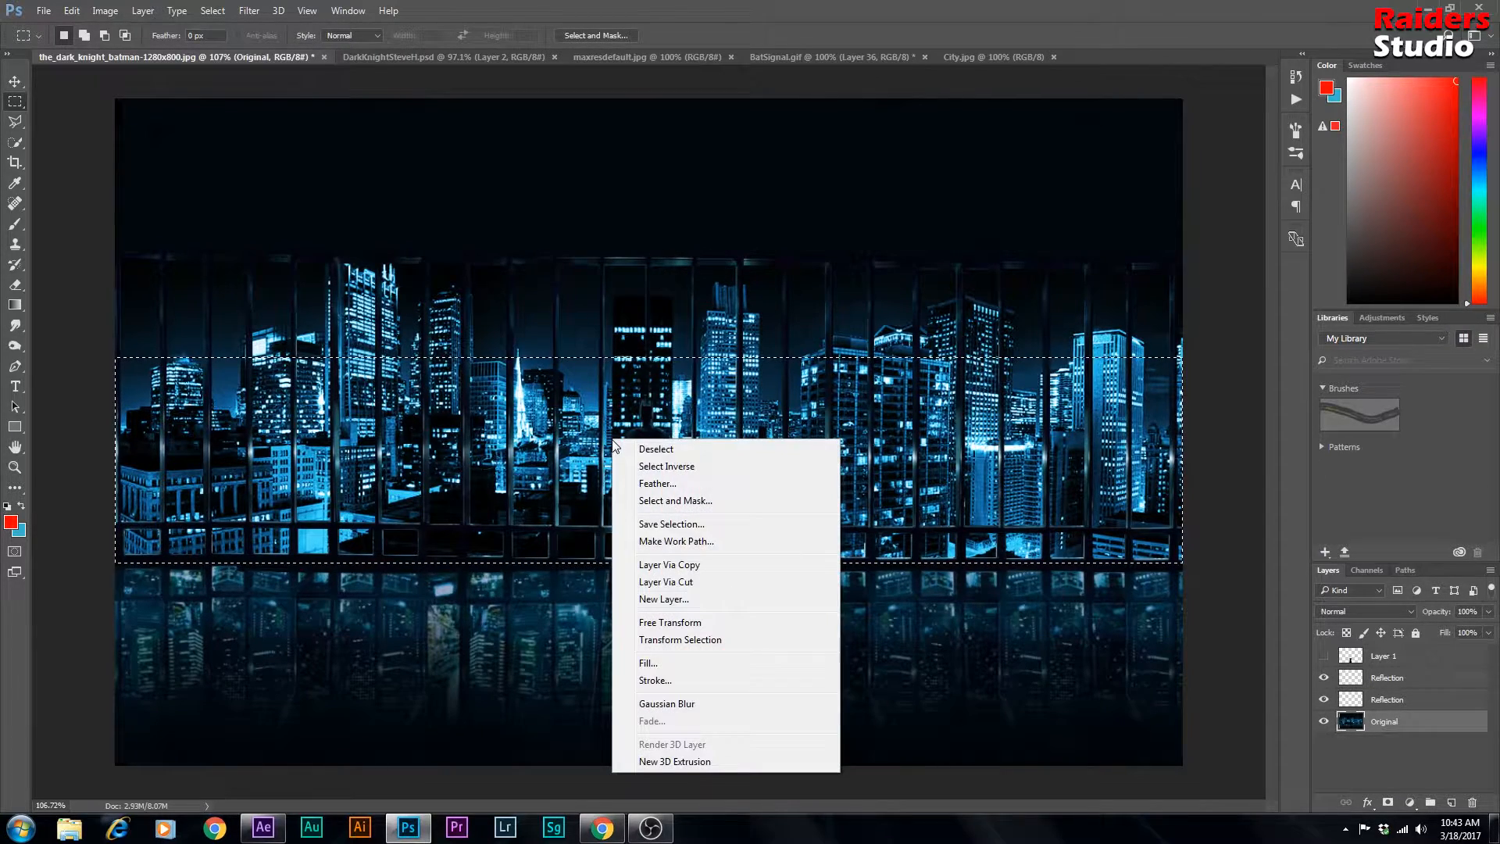
click(701, 566)
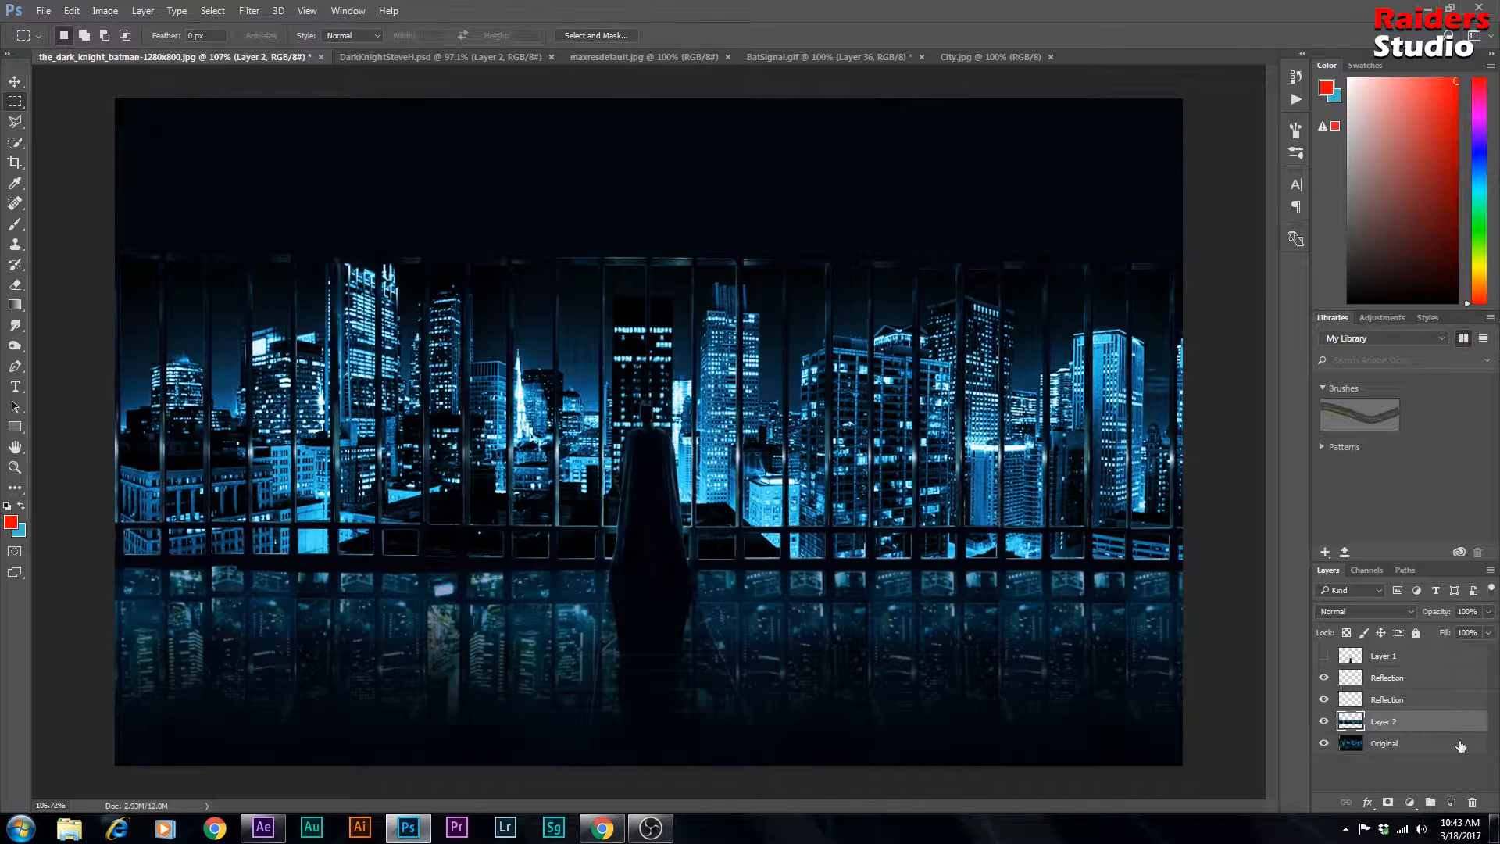
Step: Delete both empty Reflection layers
click(1324, 677)
click(1389, 680)
click(1393, 699)
click(1387, 680)
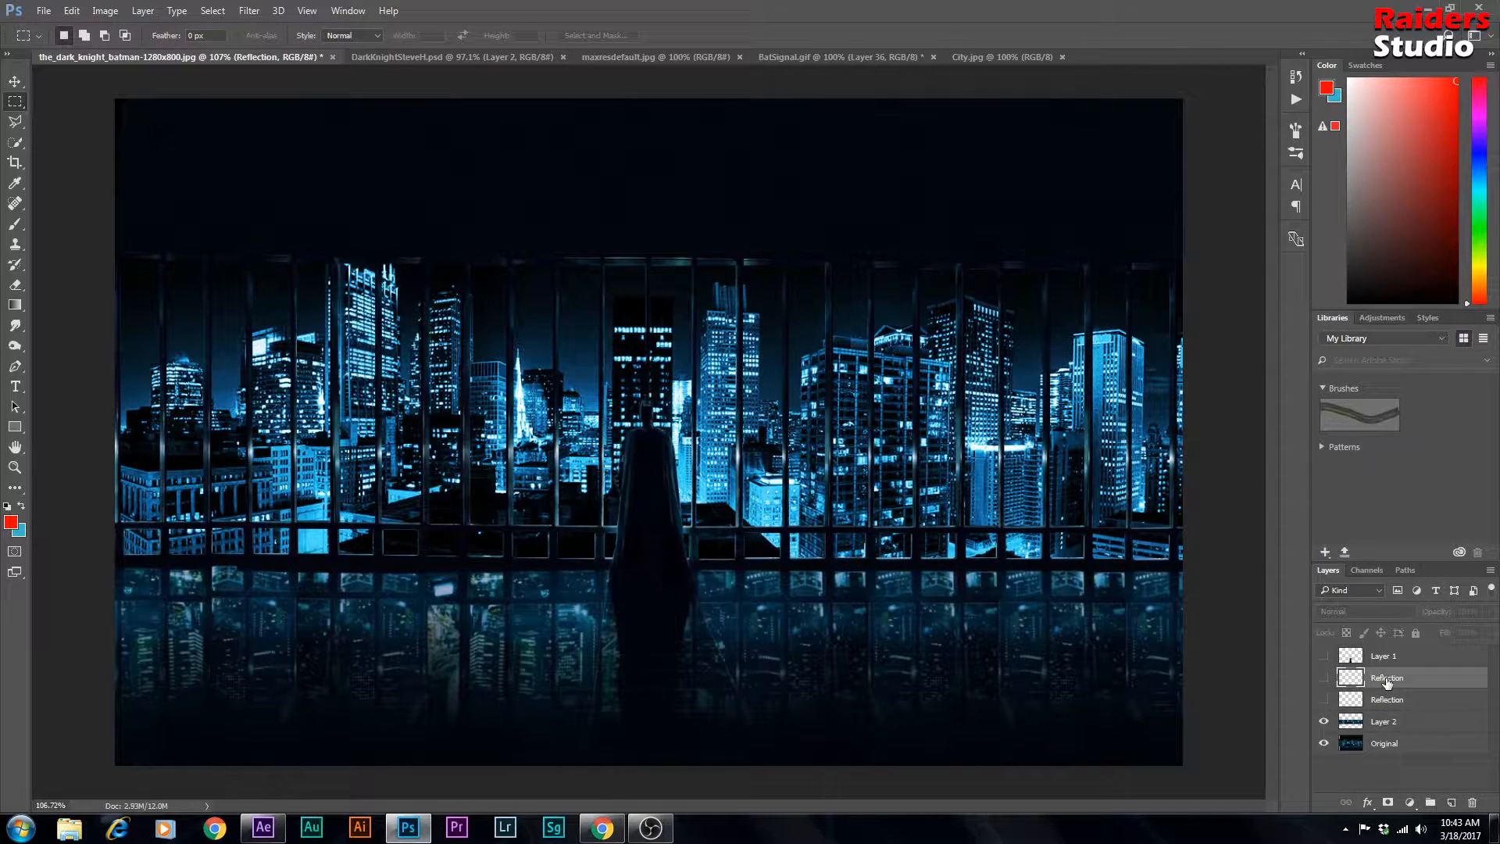
key(Delete)
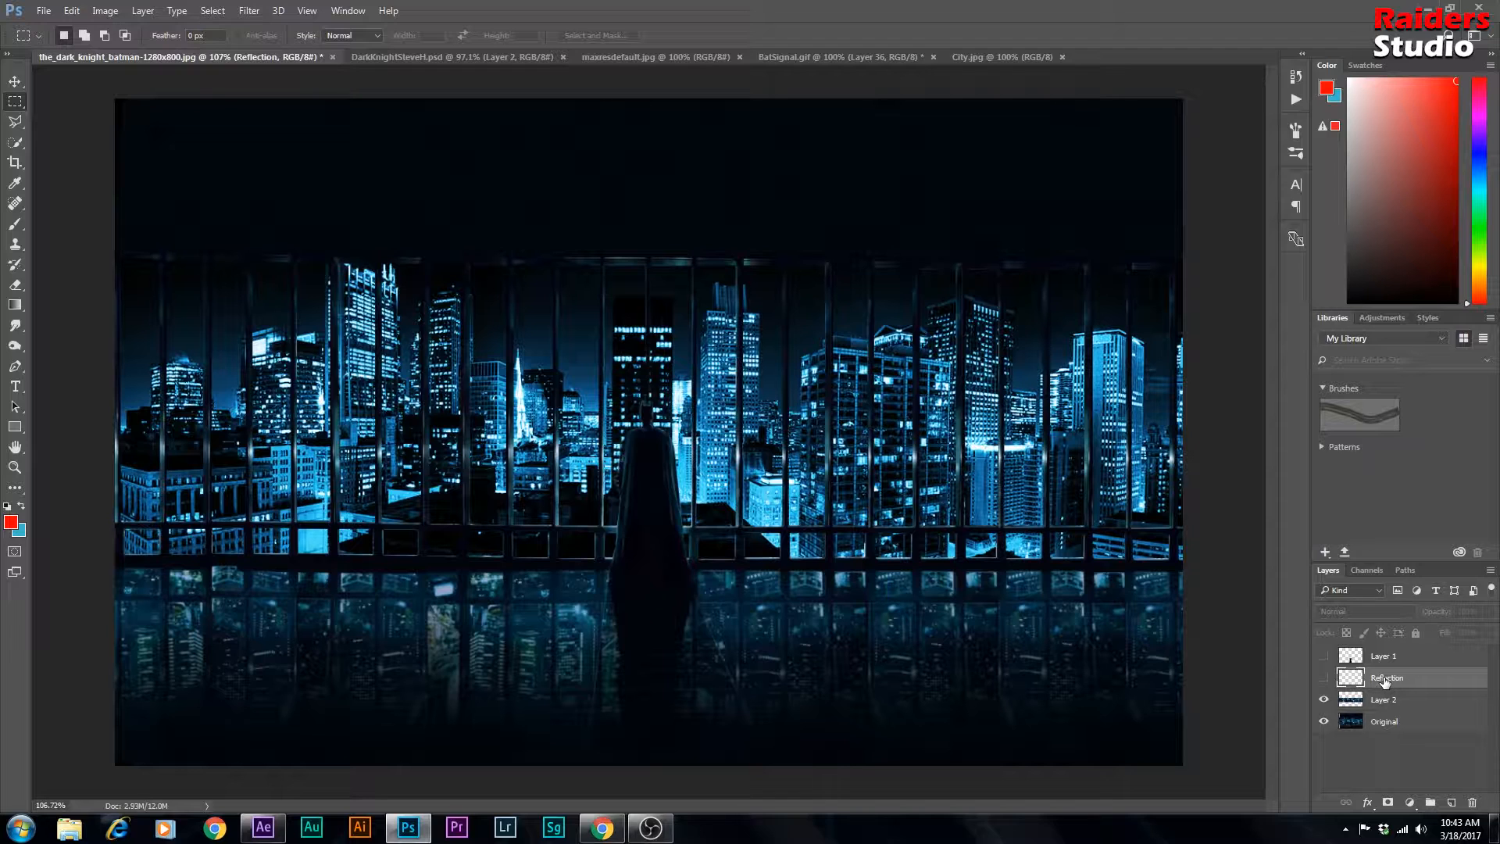
key(Delete)
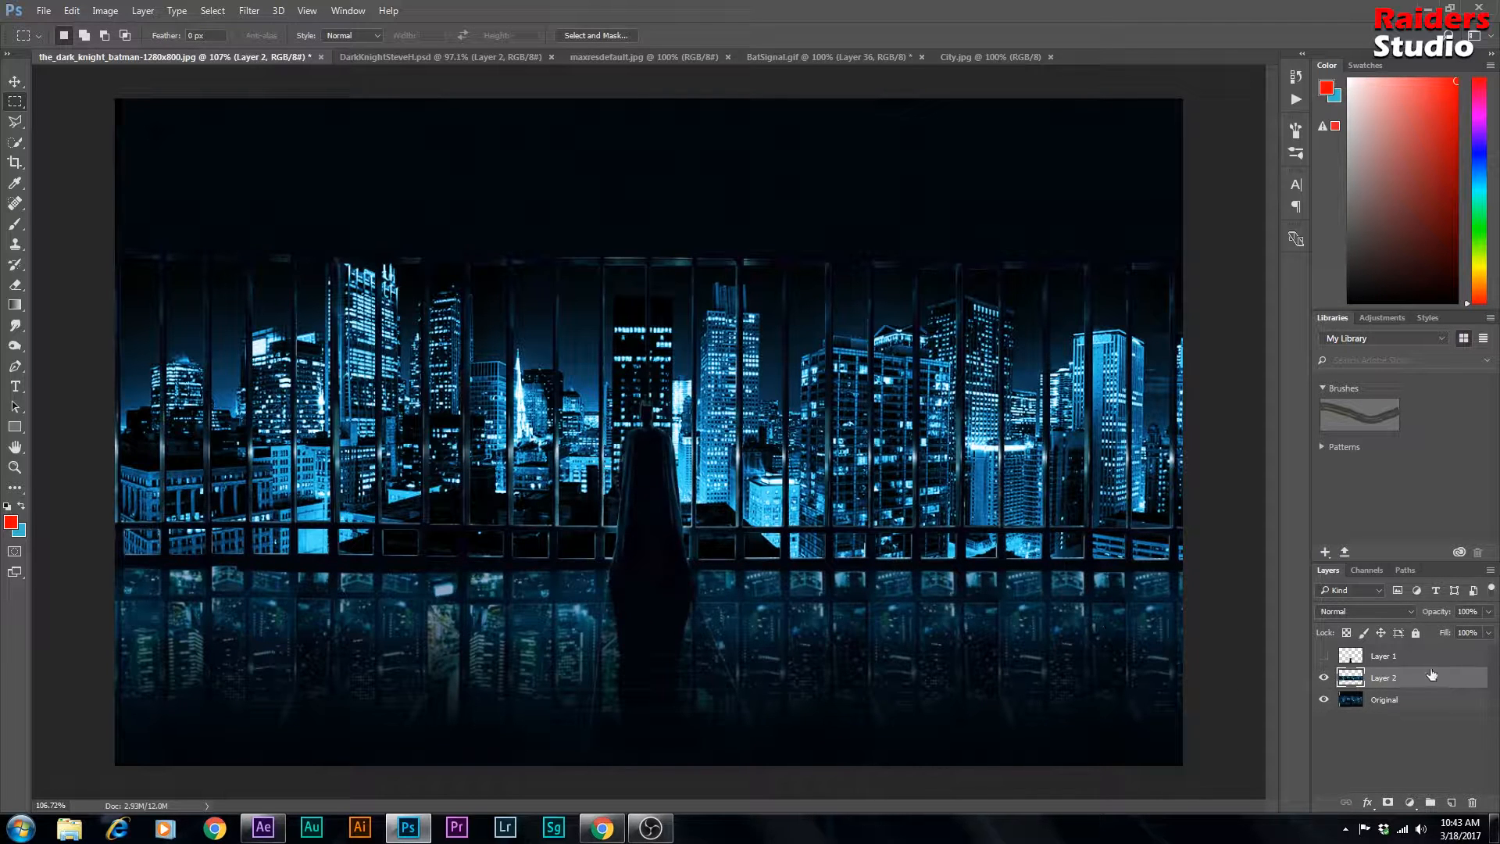
Step: Flip the copied skyline on Layer 2 vertically
click(1402, 703)
click(1389, 679)
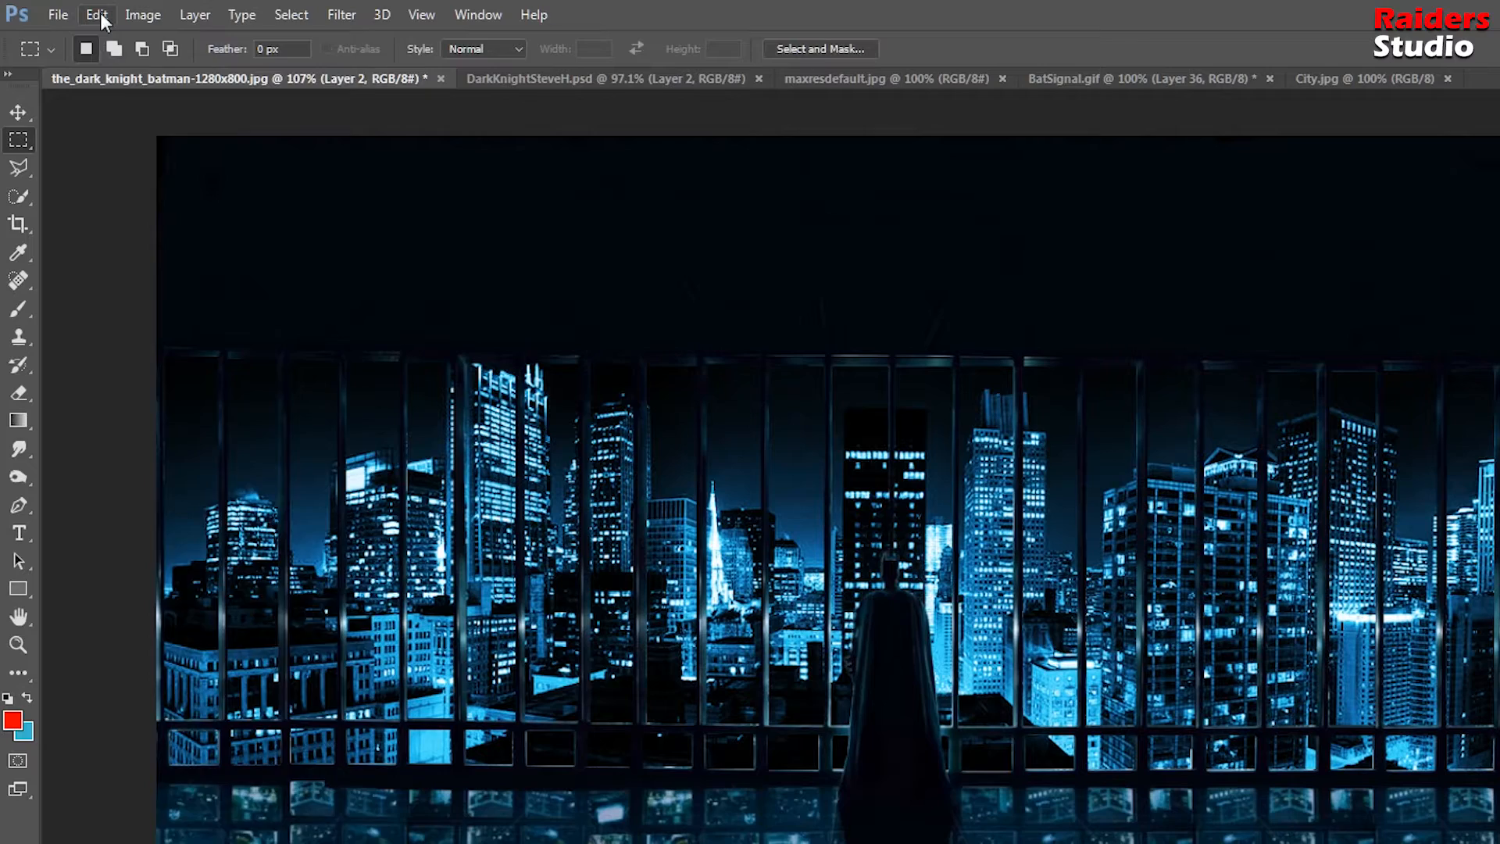
click(72, 11)
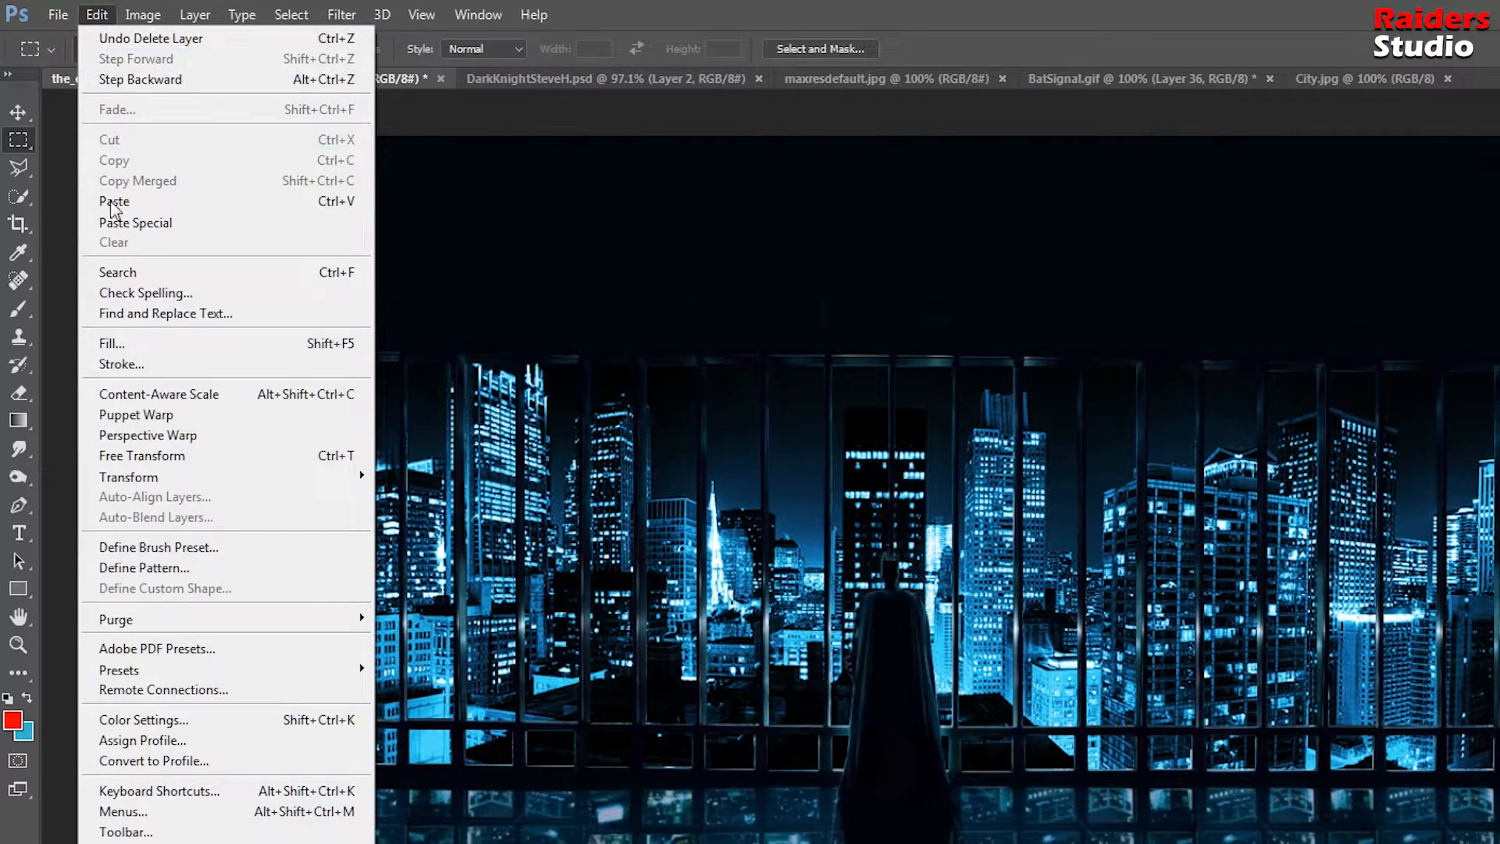
mouse_move(244, 478)
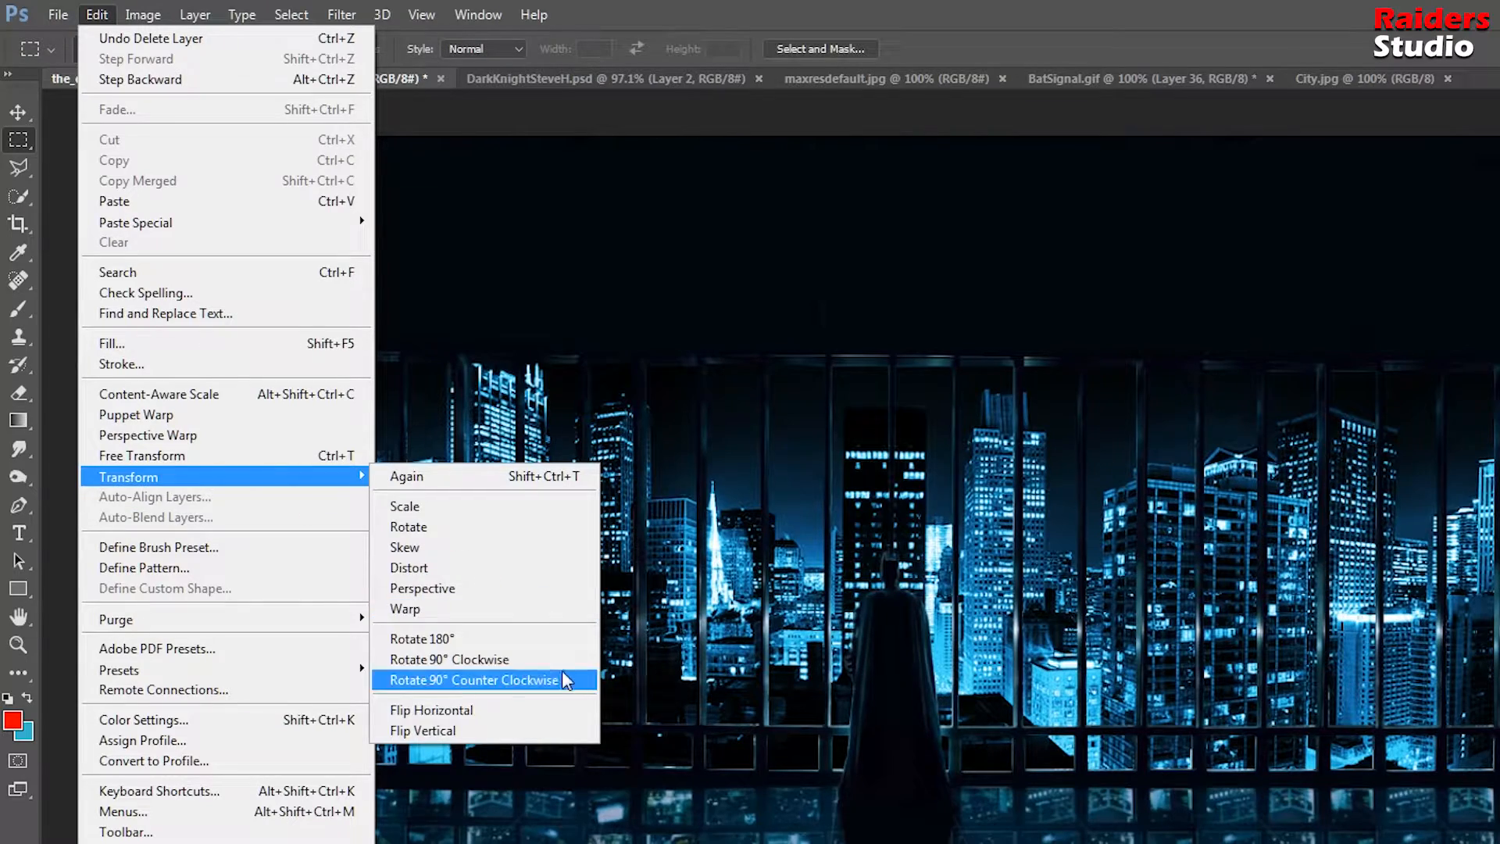
click(489, 733)
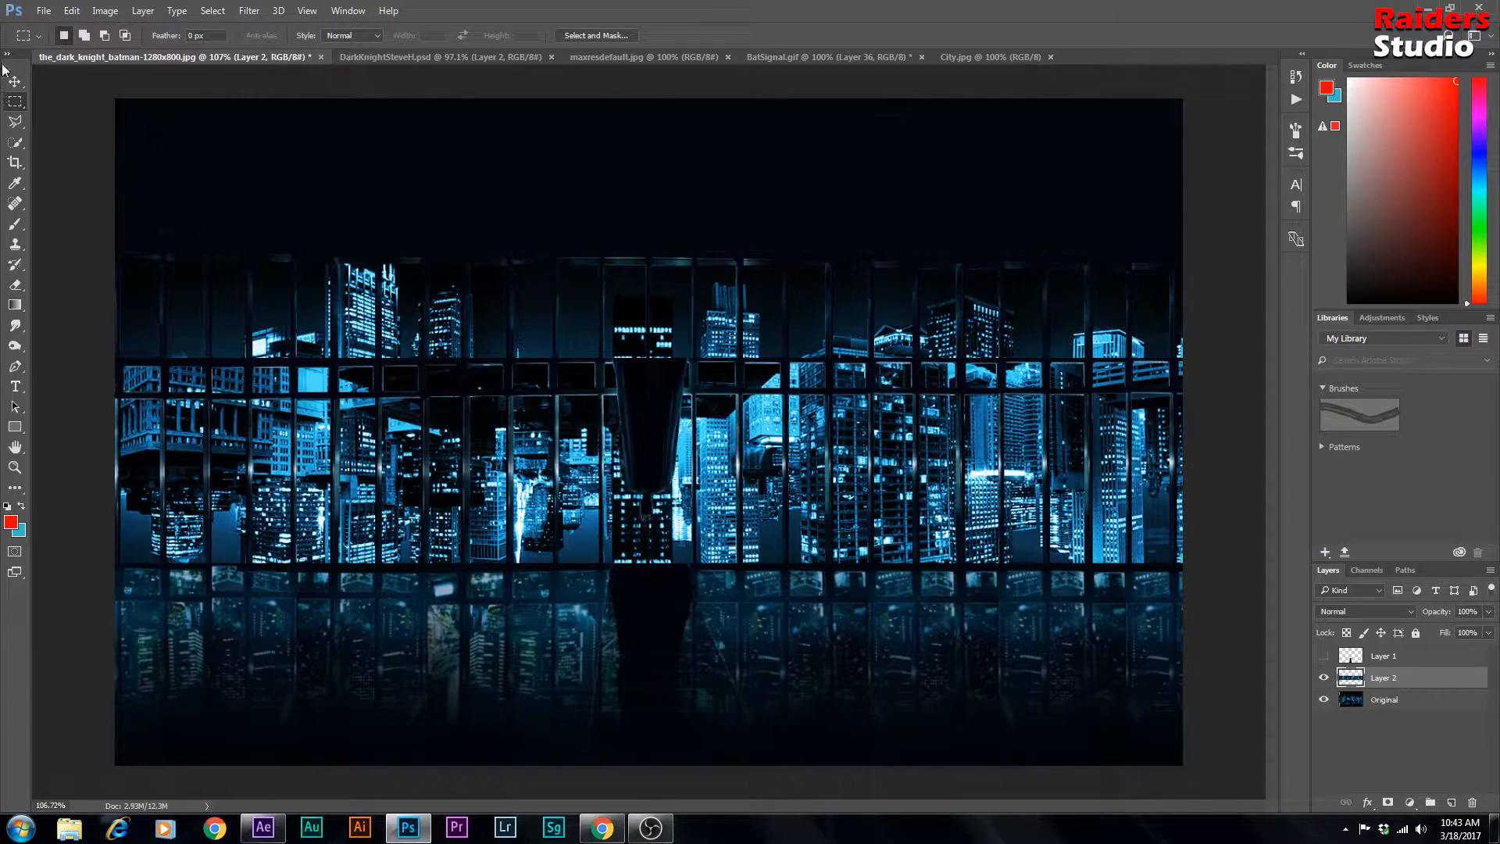
Step: Move the flipped skyline down onto the floor so it mirrors the windows and Batman from the floor line
click(15, 82)
scroll(749, 428, down, 2)
drag(706, 401, 663, 550)
scroll(652, 473, up, 2)
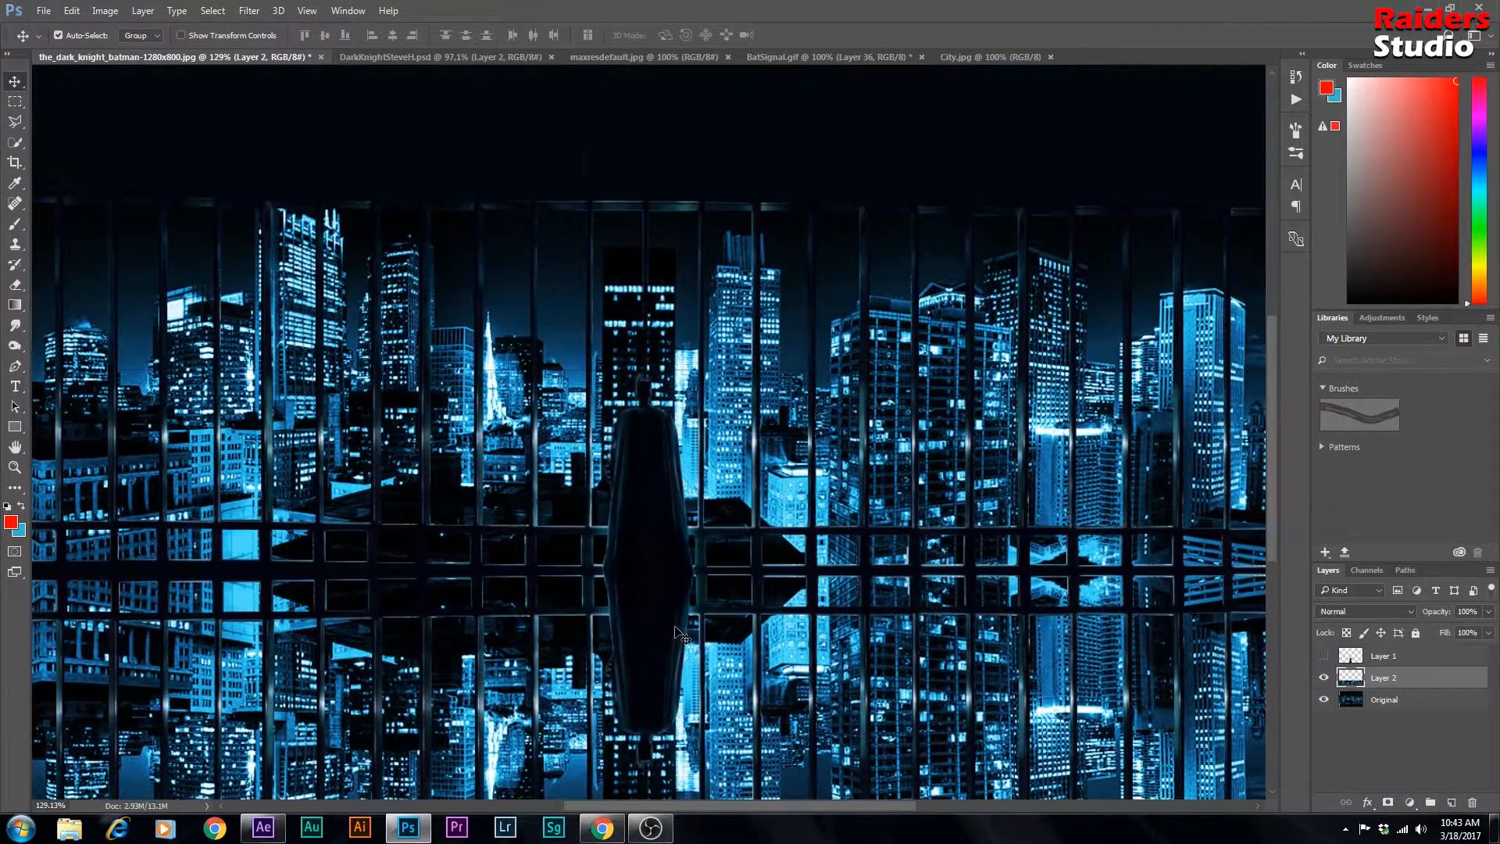
scroll(676, 631, down, 5)
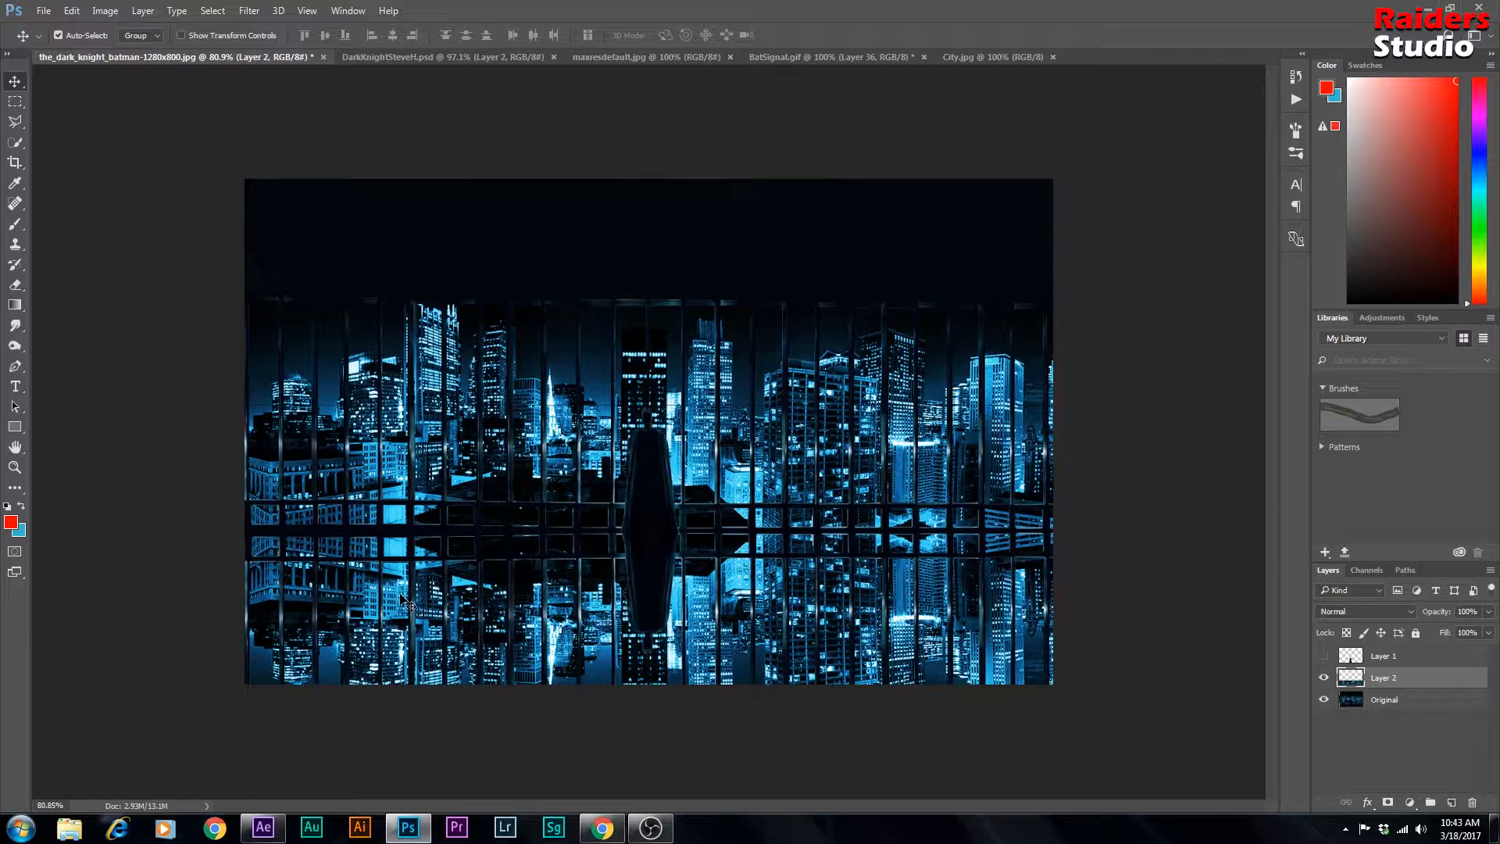
Step: Lower the opacity of the flipped skyline on Layer 2, then hide that layer and make the Original layer active
click(1488, 611)
mouse_move(1489, 631)
mouse_down()
mouse_move(1428, 640)
mouse_move(1461, 636)
mouse_up()
click(1390, 699)
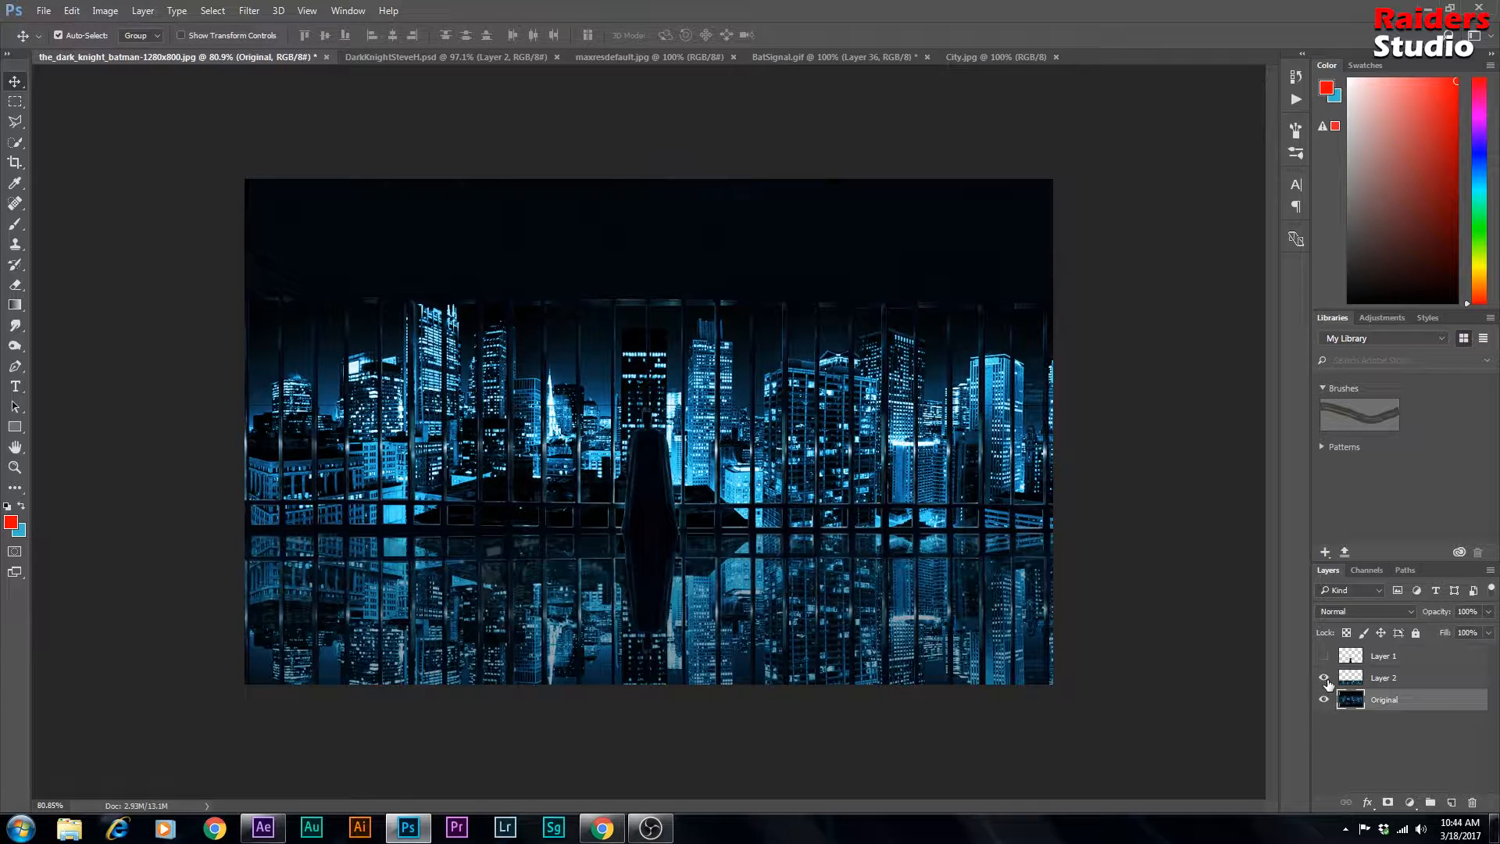
click(1323, 677)
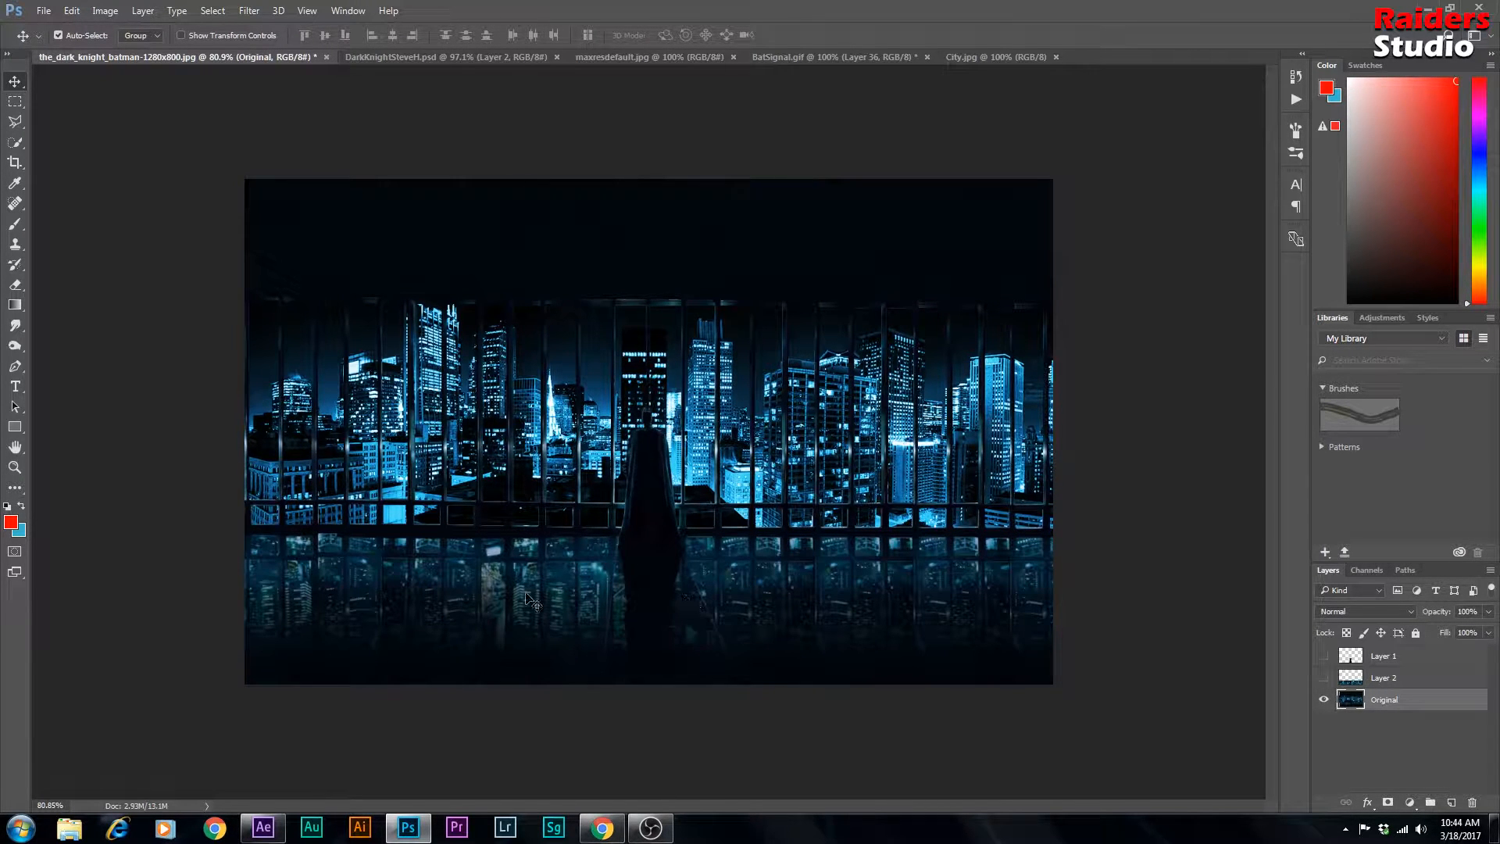
Step: Select the Original layer's entire floor area below the windows with the Rectangular Marquee, down past the image's lower edge
click(14, 102)
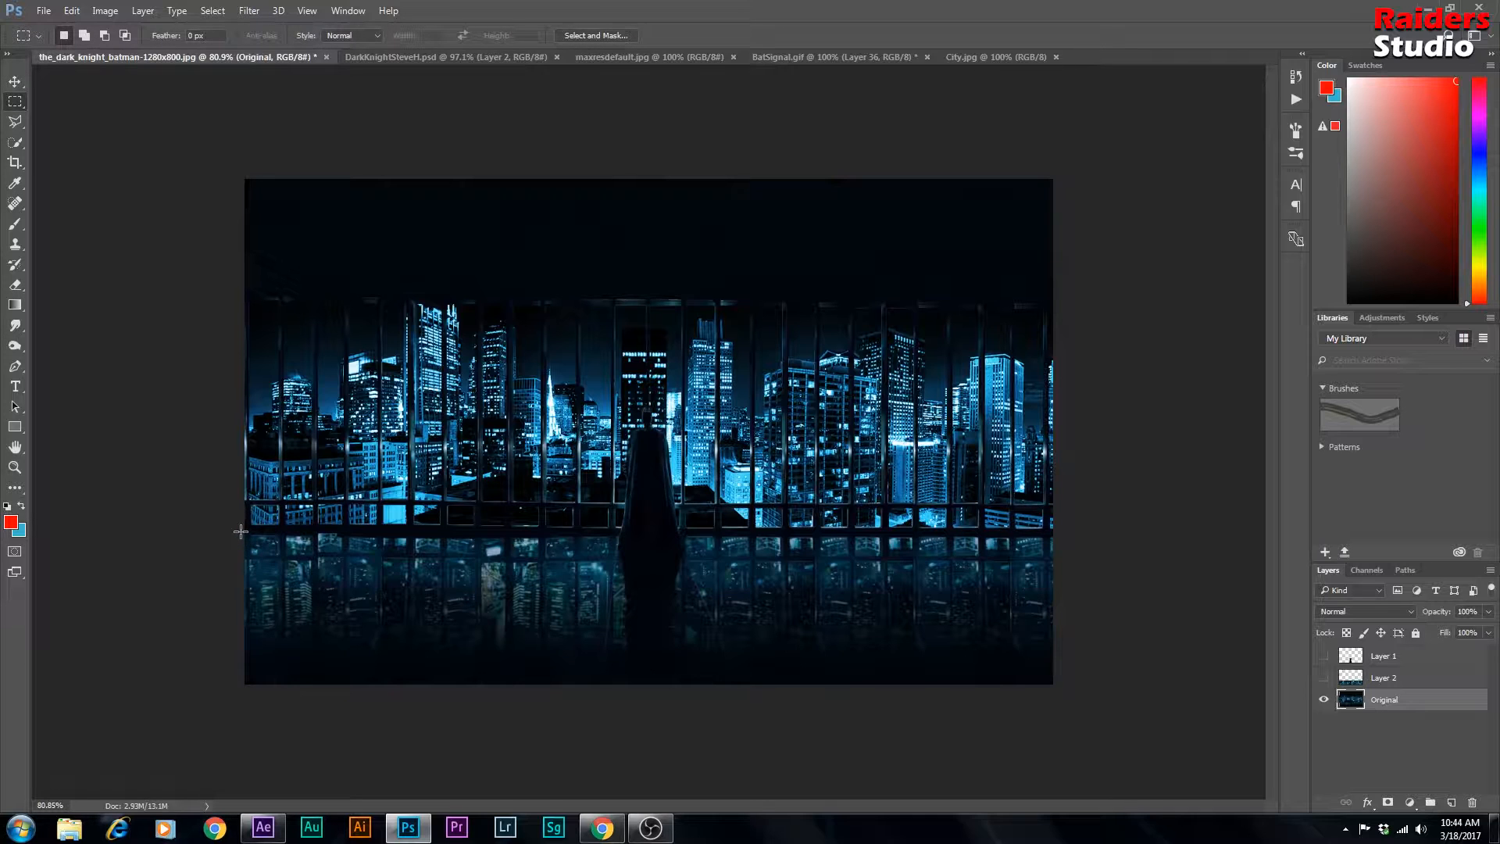
right_click(15, 103)
click(66, 105)
drag(240, 528, 1121, 791)
key(Down)
key(Down)
key(Down)
key(Down)
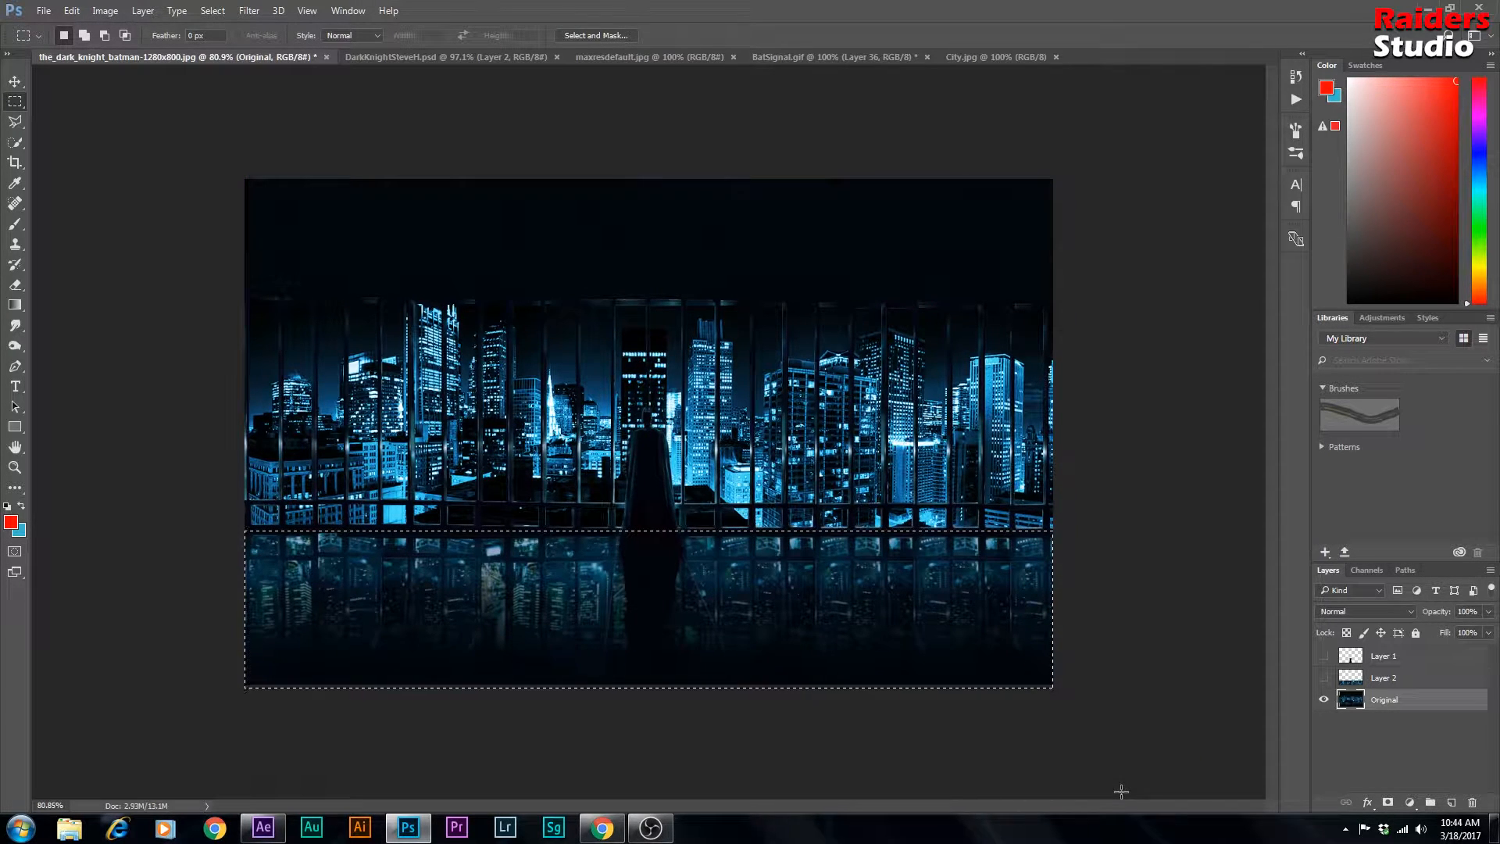
Step: Put the selected floor area on its own layer and name that layer Black
right_click(784, 592)
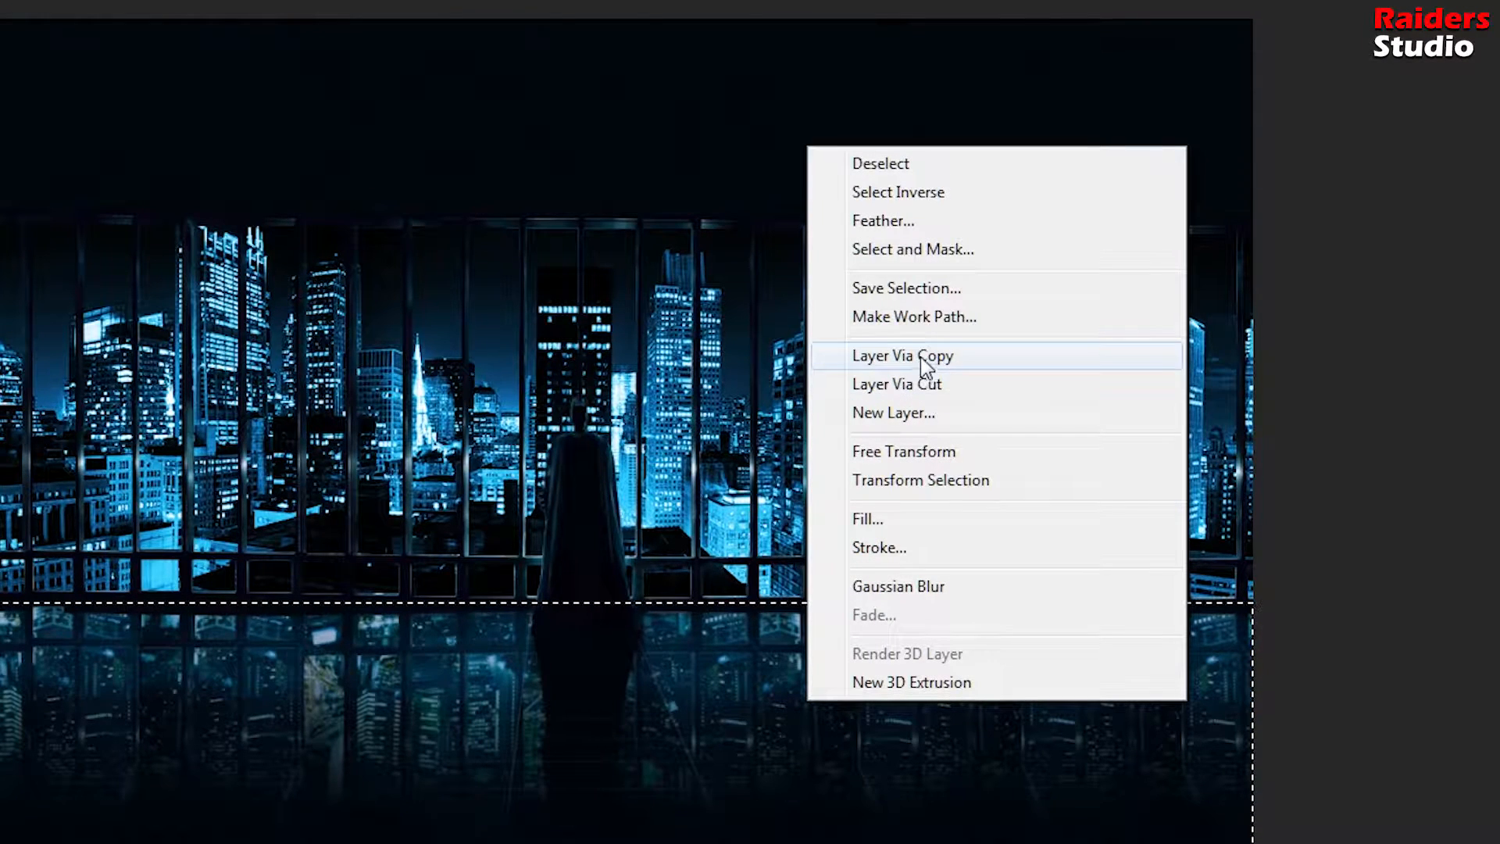
click(933, 395)
double_click(1406, 699)
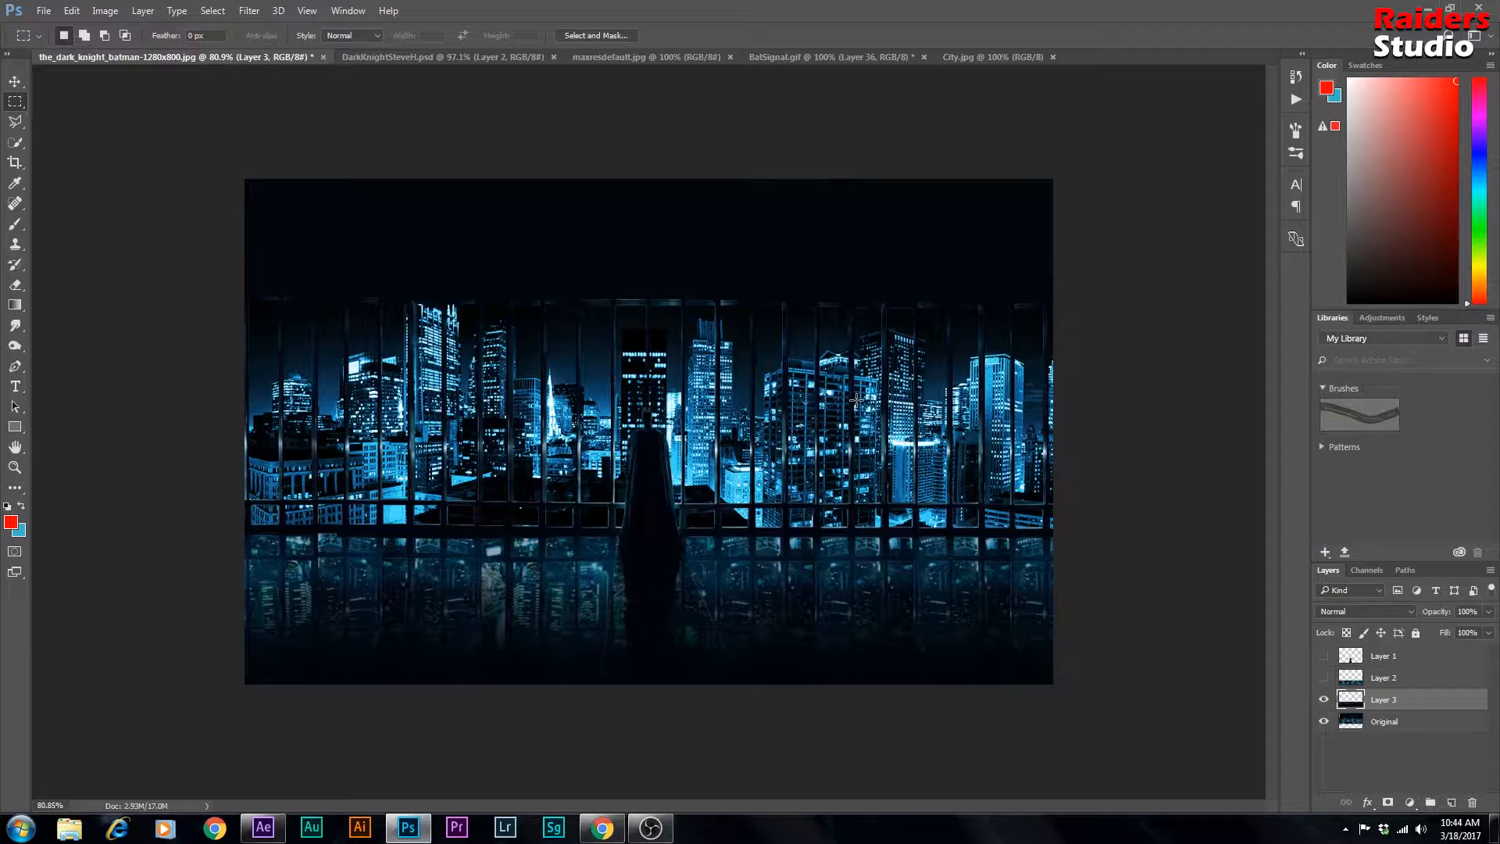
text(Blakc)
key(Return)
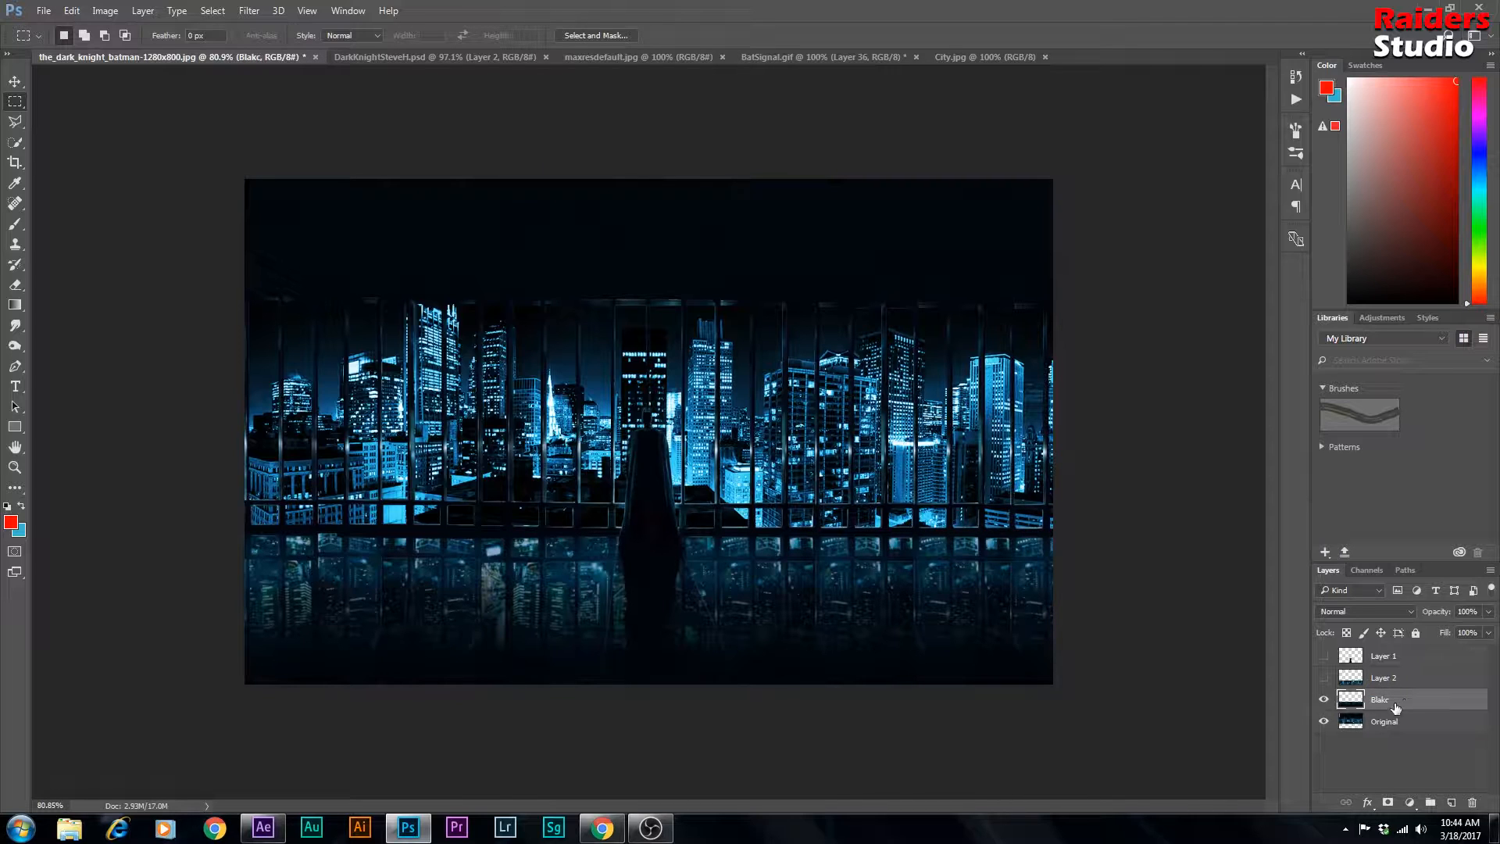
double_click(1381, 700)
key(BackSpace)
key(Return)
Step: Apply a Color Overlay layer style in pure black (000000) to the Black layer
right_click(1397, 701)
click(1233, 84)
drag(1033, 218, 1016, 360)
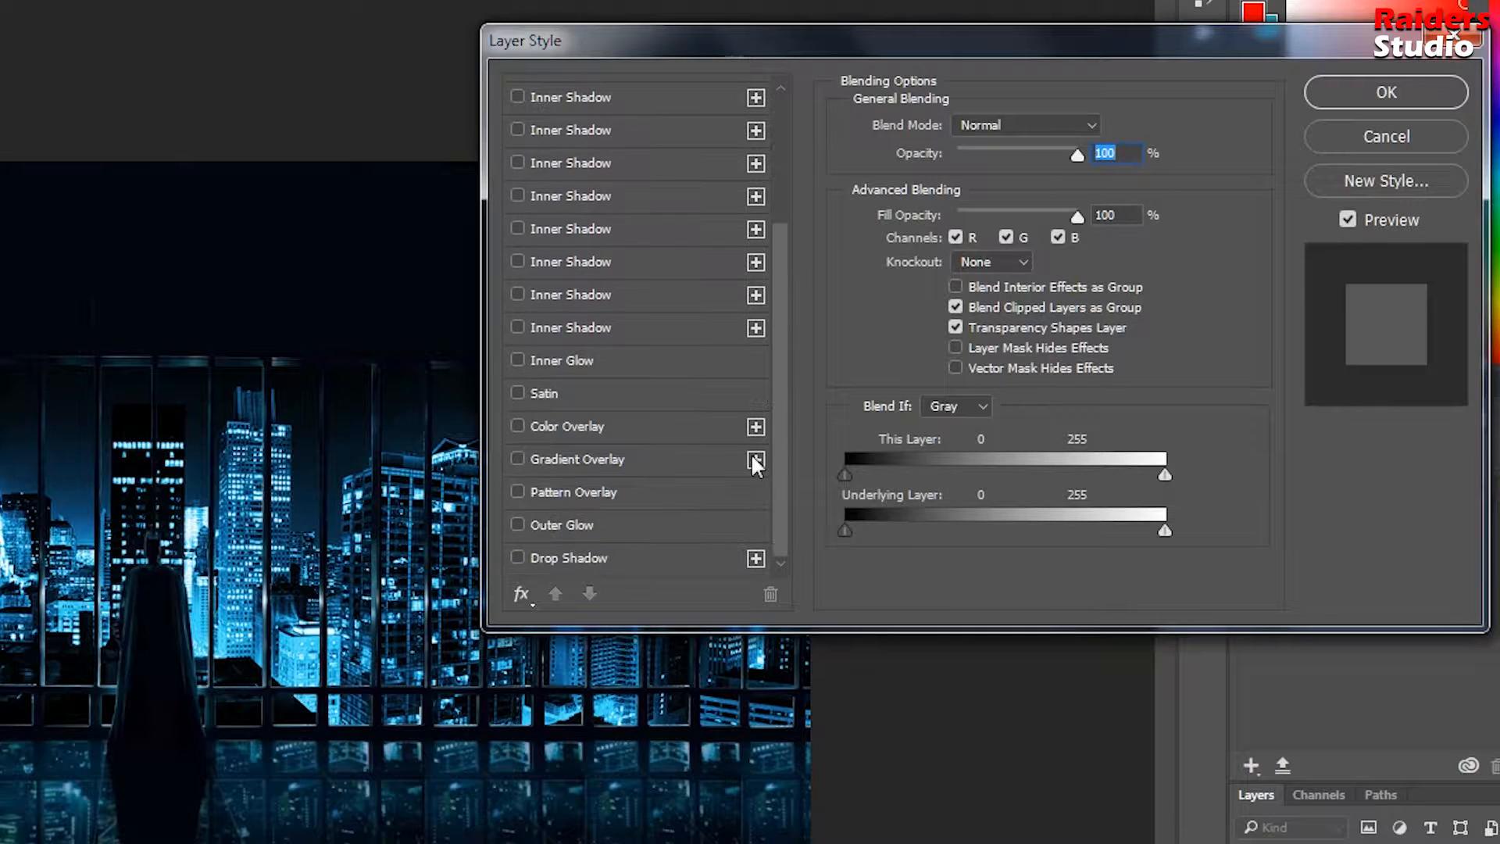
click(519, 425)
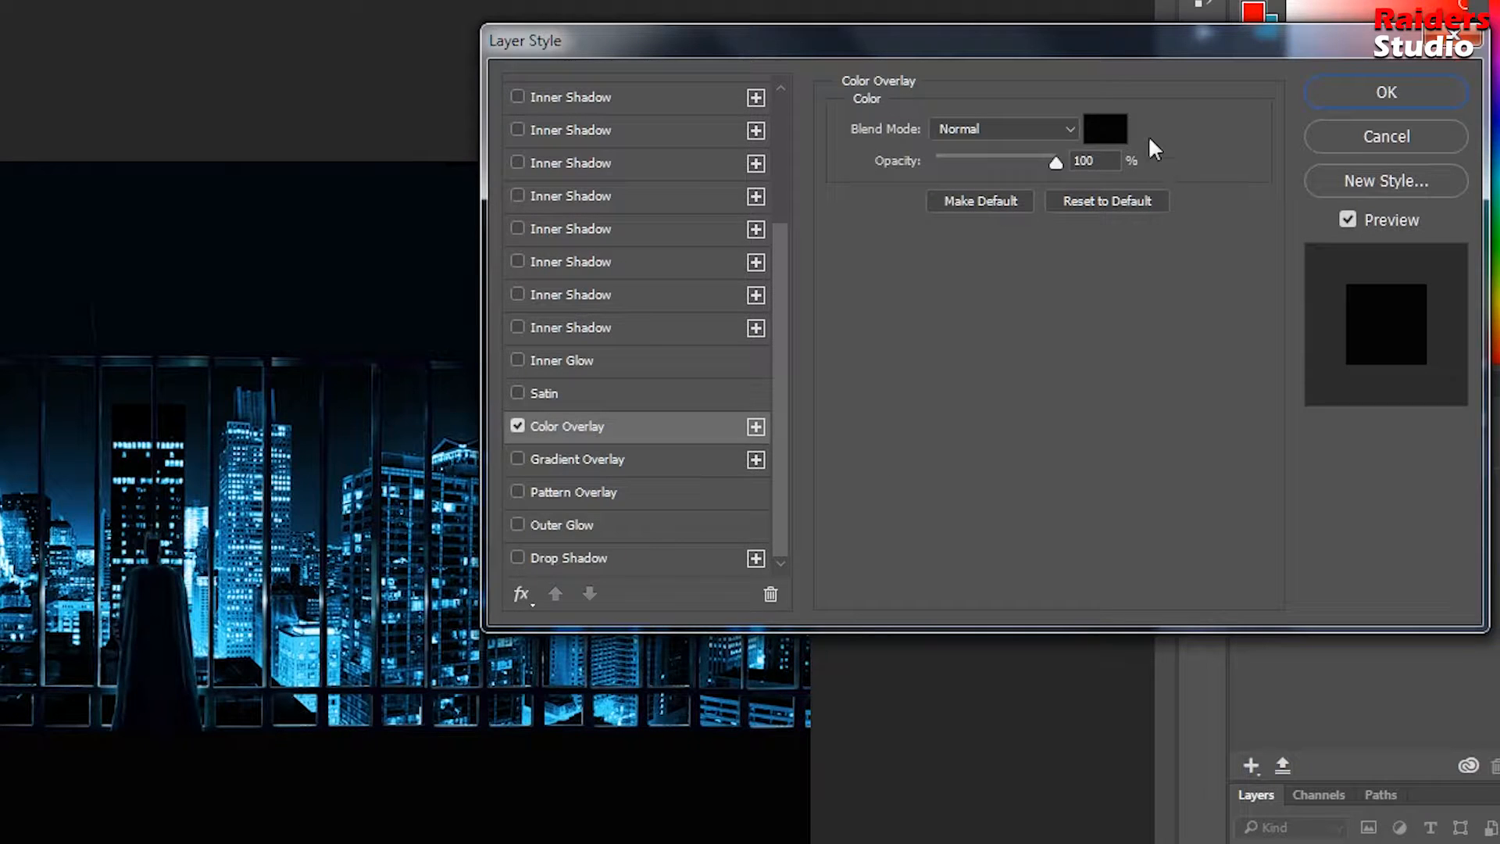
click(1104, 129)
drag(218, 481, 120, 573)
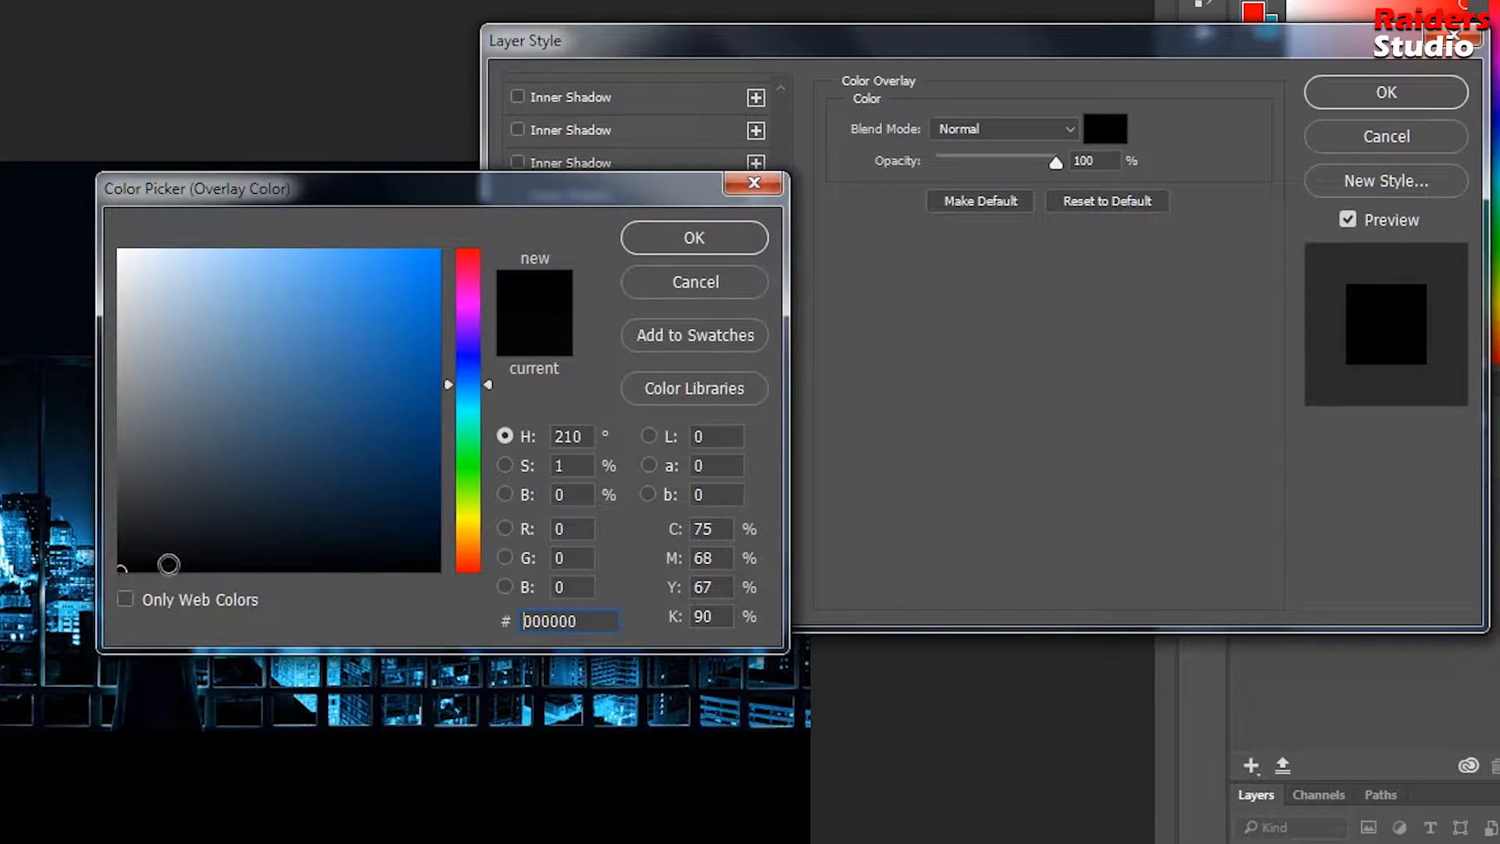
click(680, 238)
click(1386, 92)
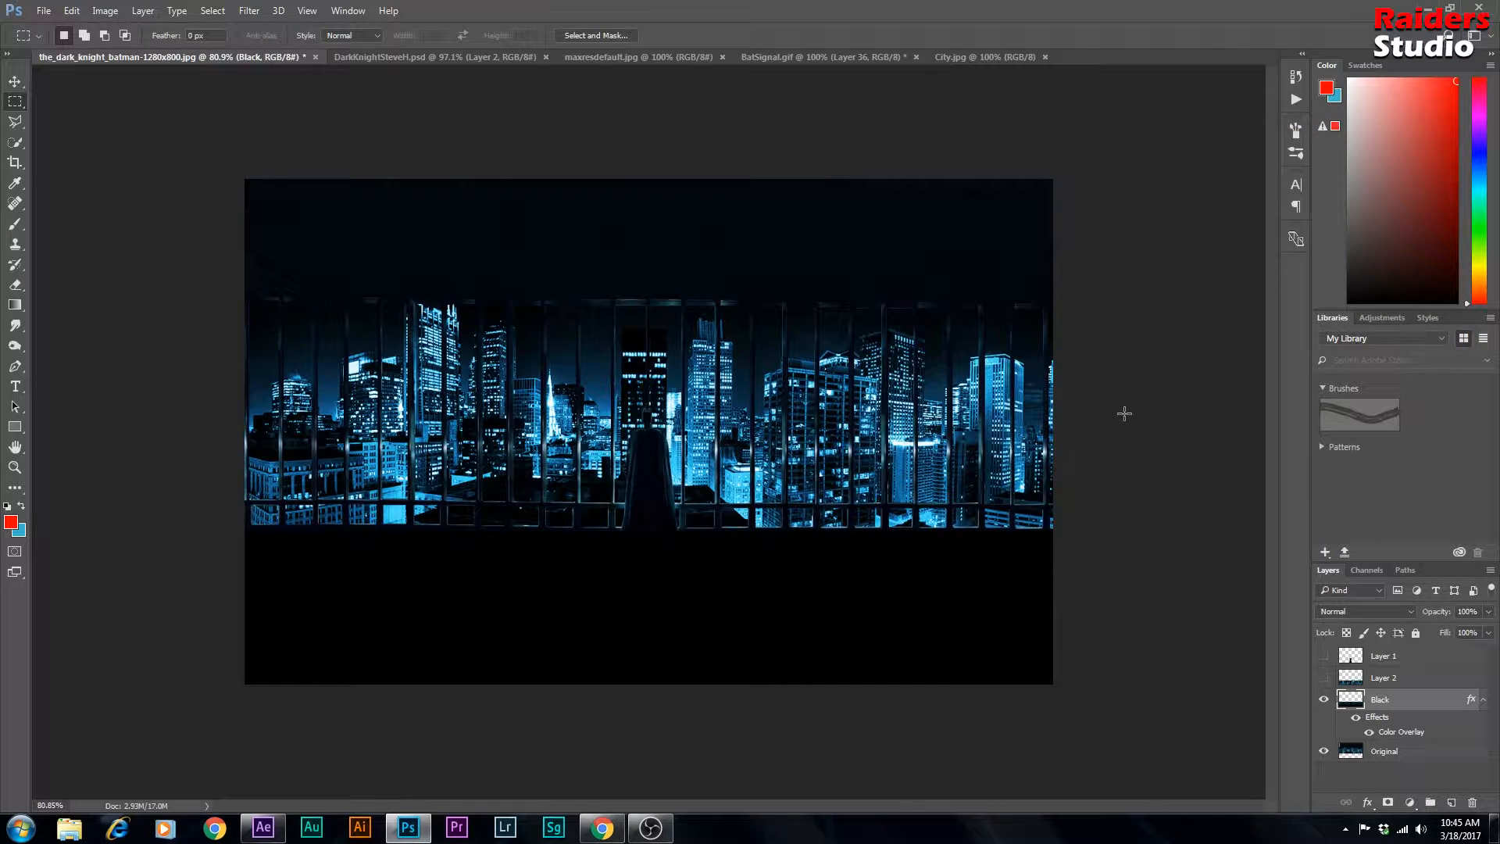
Step: Make Layer 2 visible again and rename it Reflection
click(1324, 679)
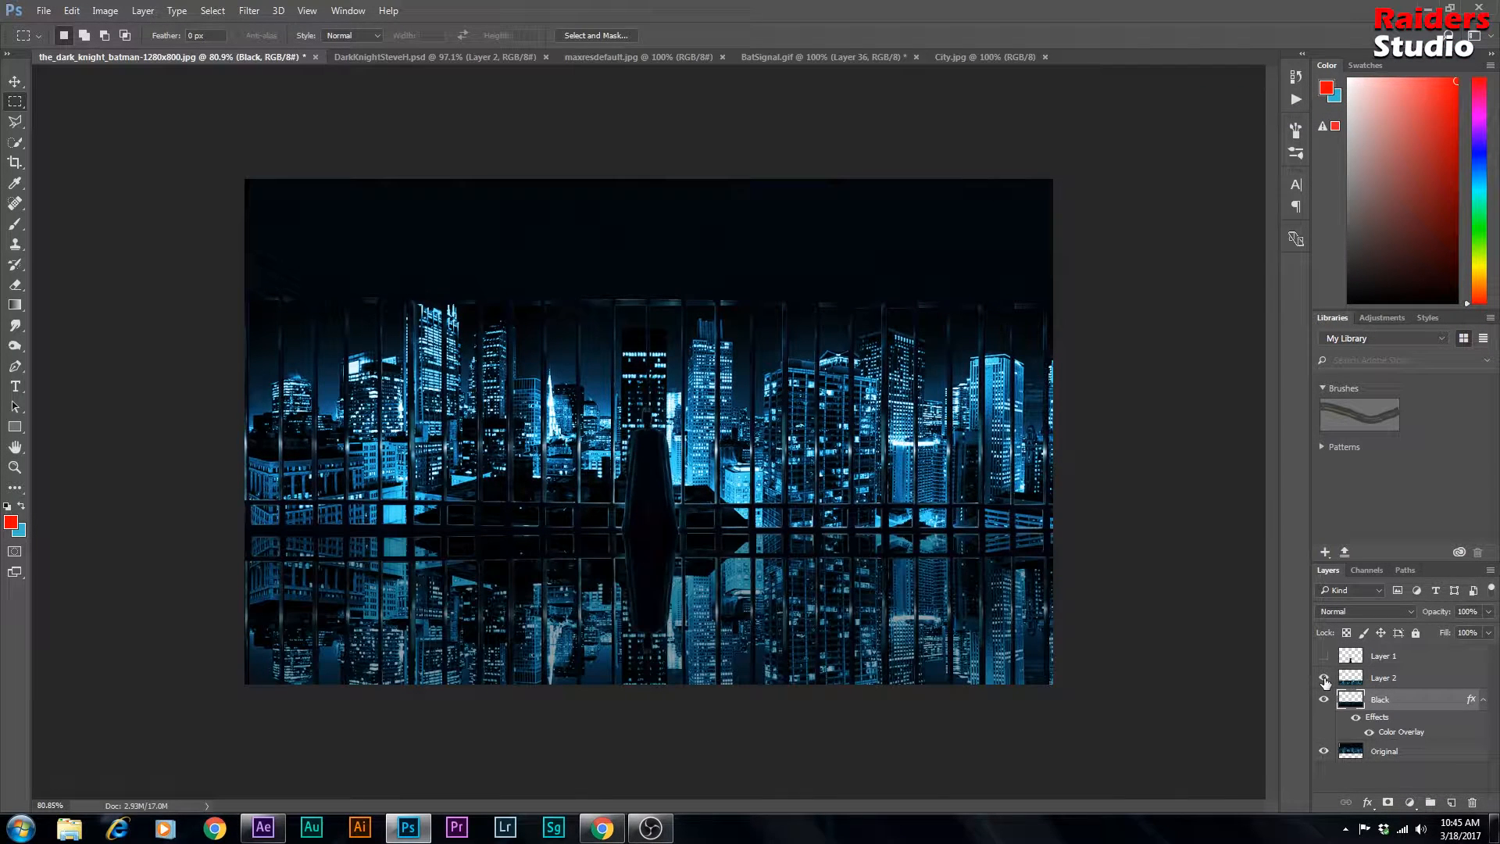
double_click(1384, 678)
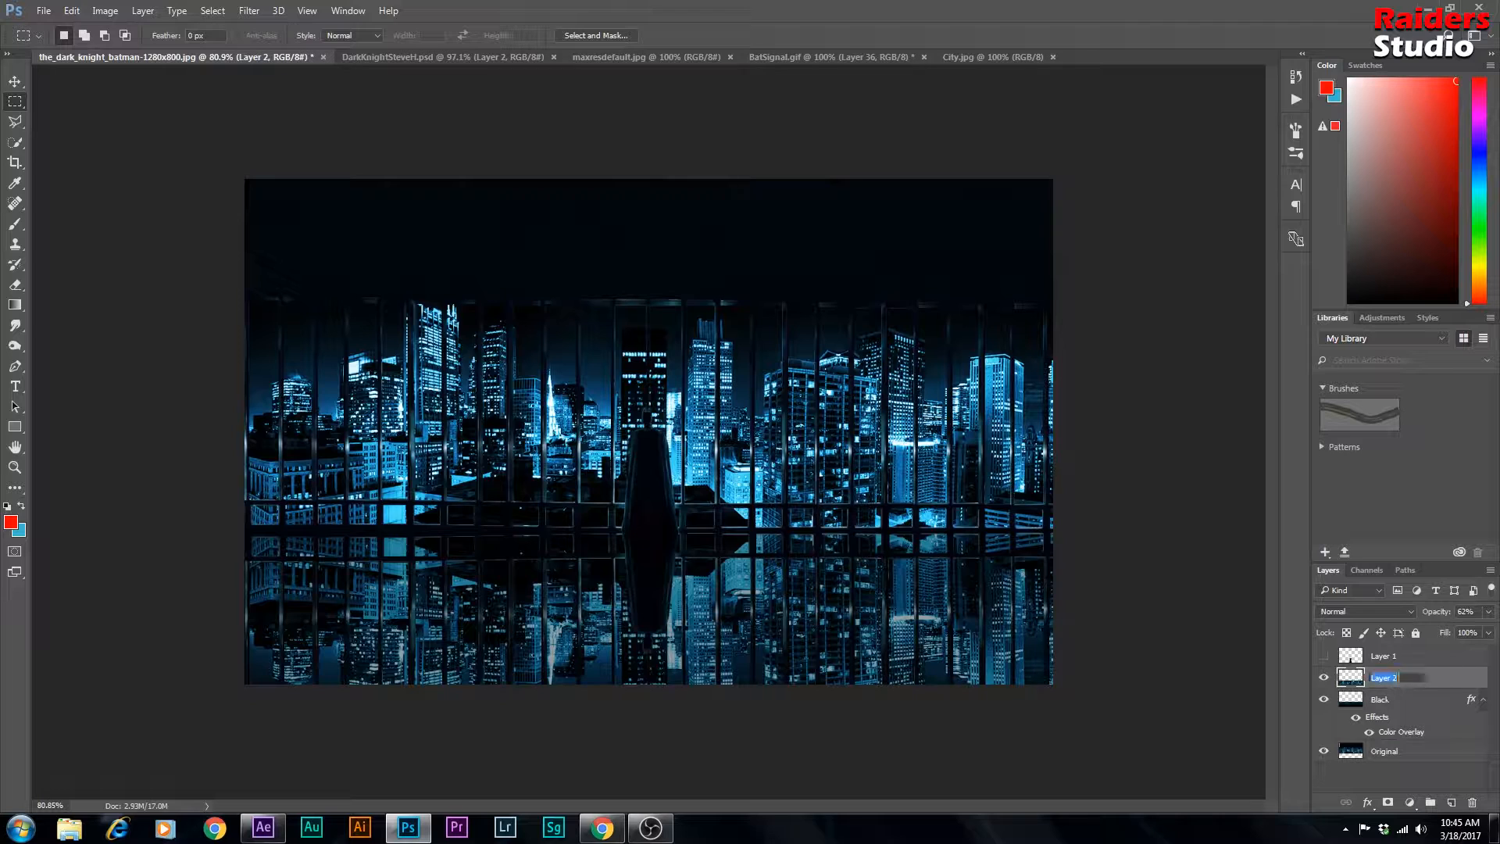
text(Reflection)
key(Return)
Step: Lower the Reflection layer's opacity to 30%
click(1488, 616)
drag(1462, 630, 1438, 627)
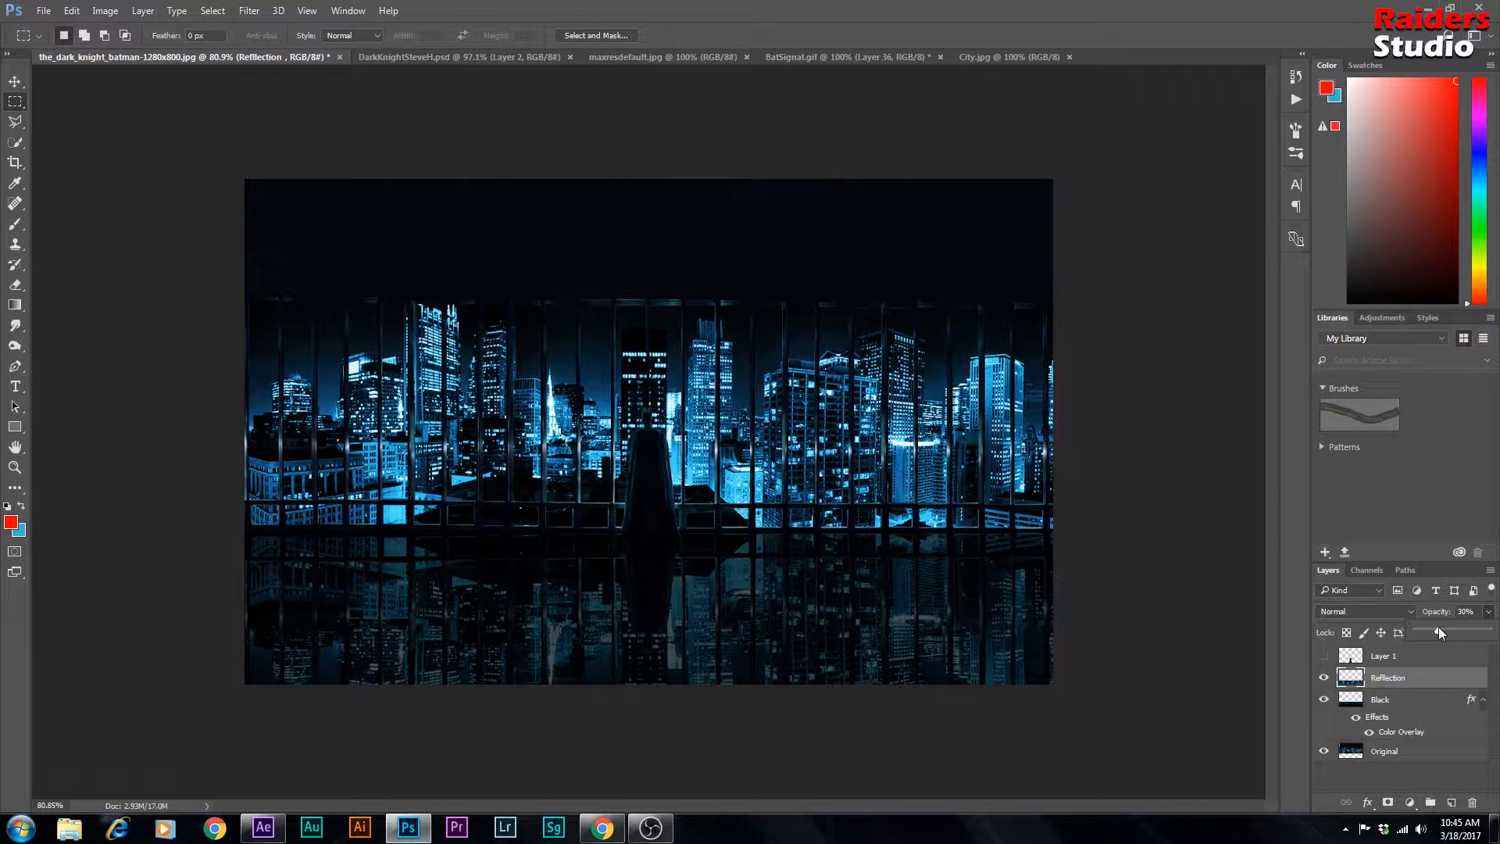
Step: Apply a Gaussian Blur with a radius of 0.9 pixels to the Reflection layer
click(1407, 680)
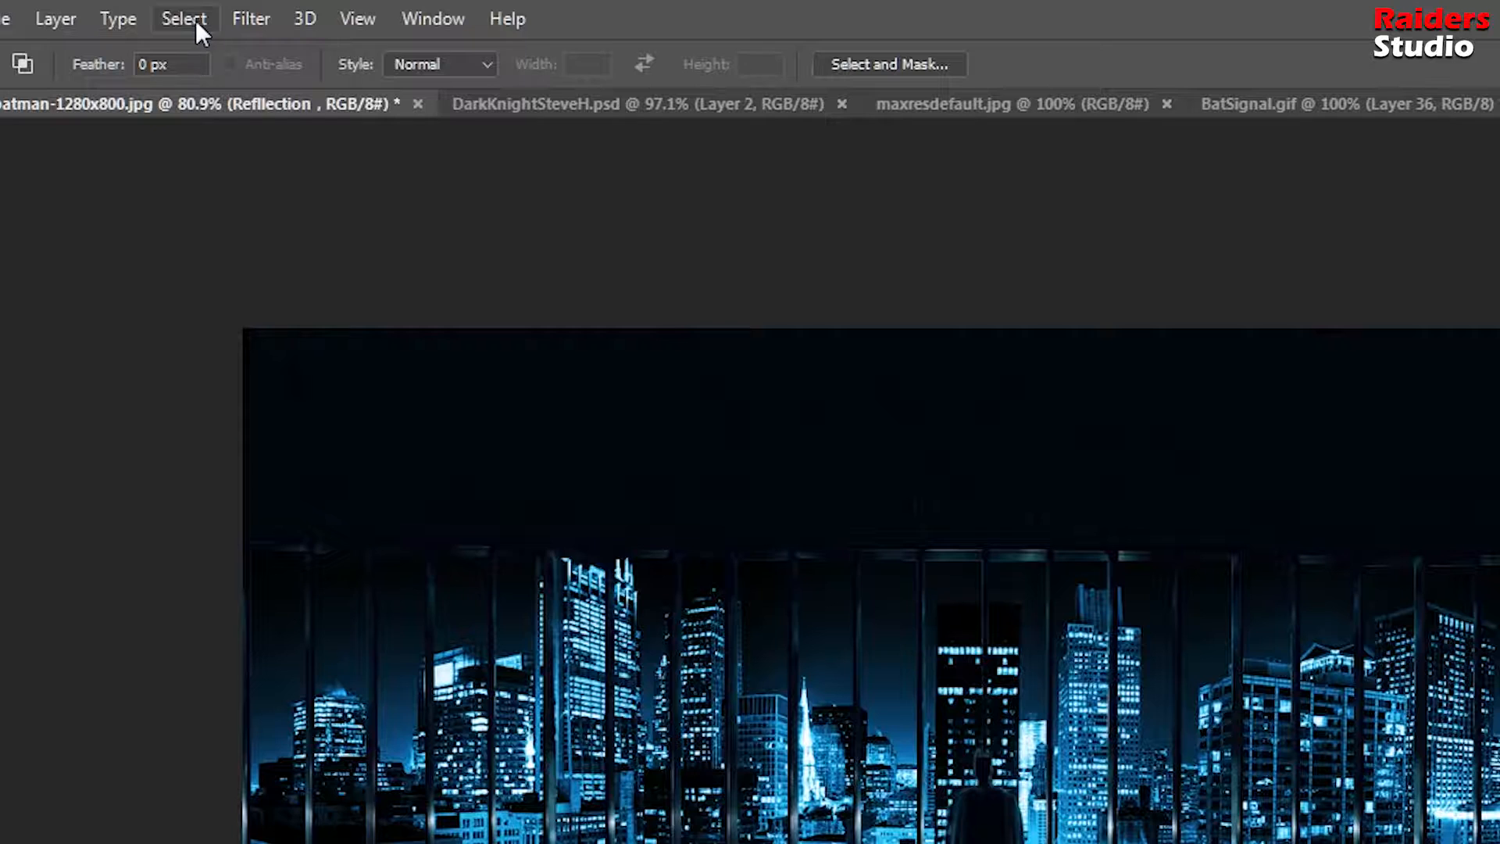
click(250, 11)
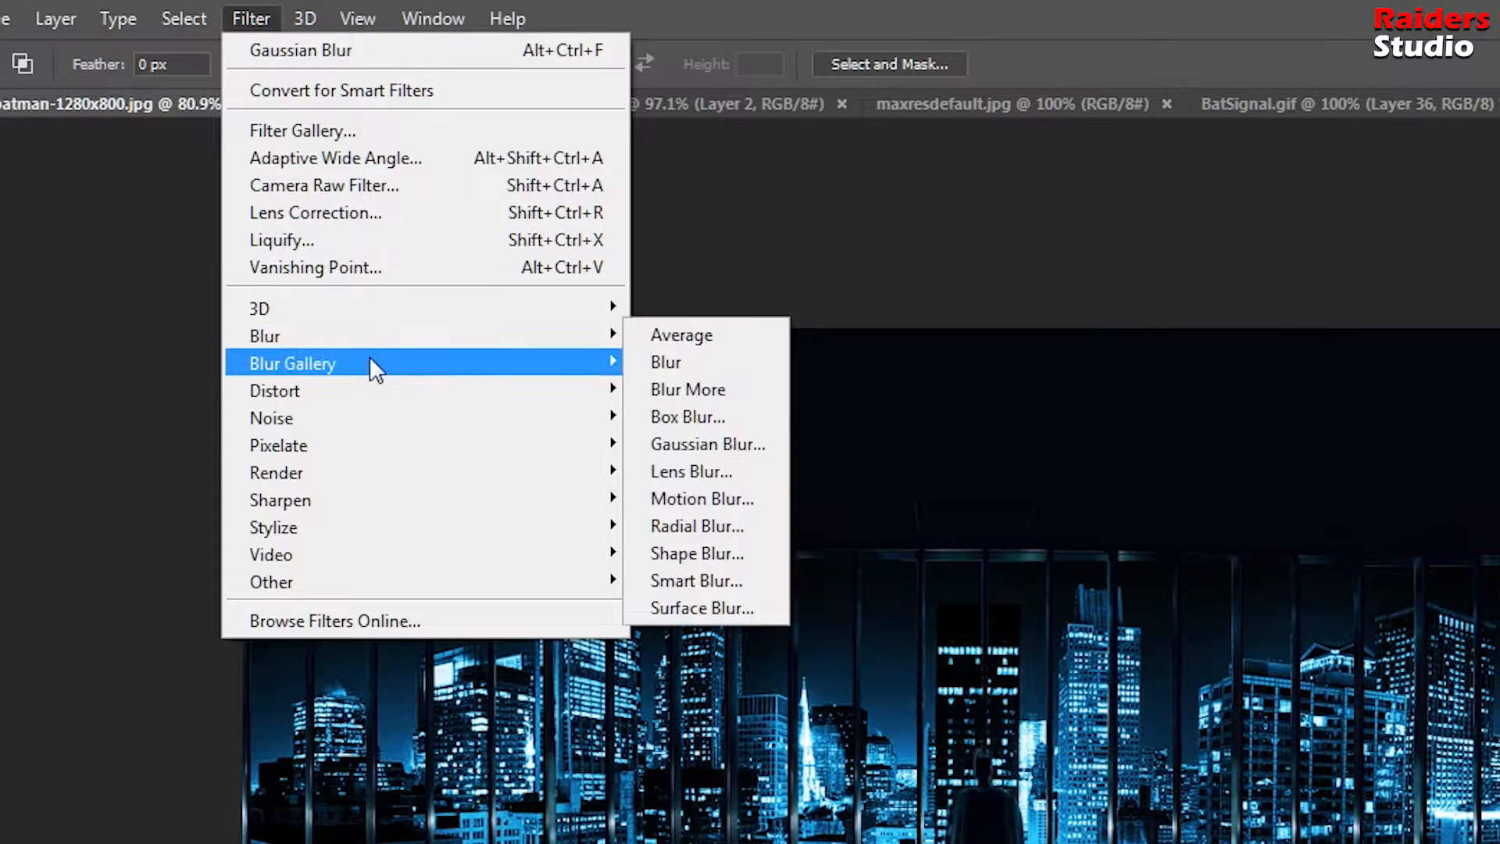
click(748, 446)
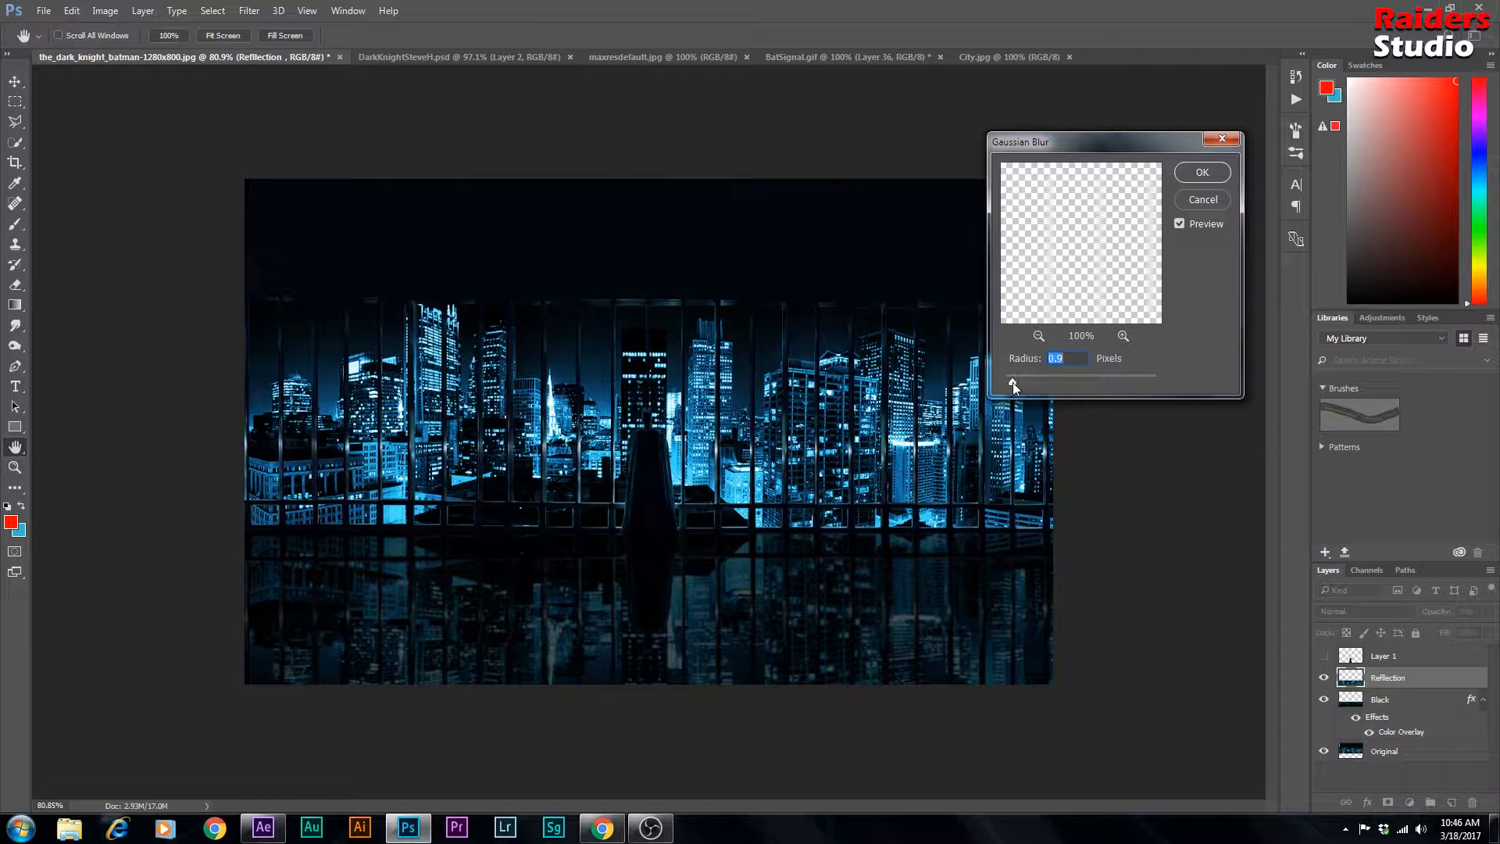
click(1203, 173)
key(m)
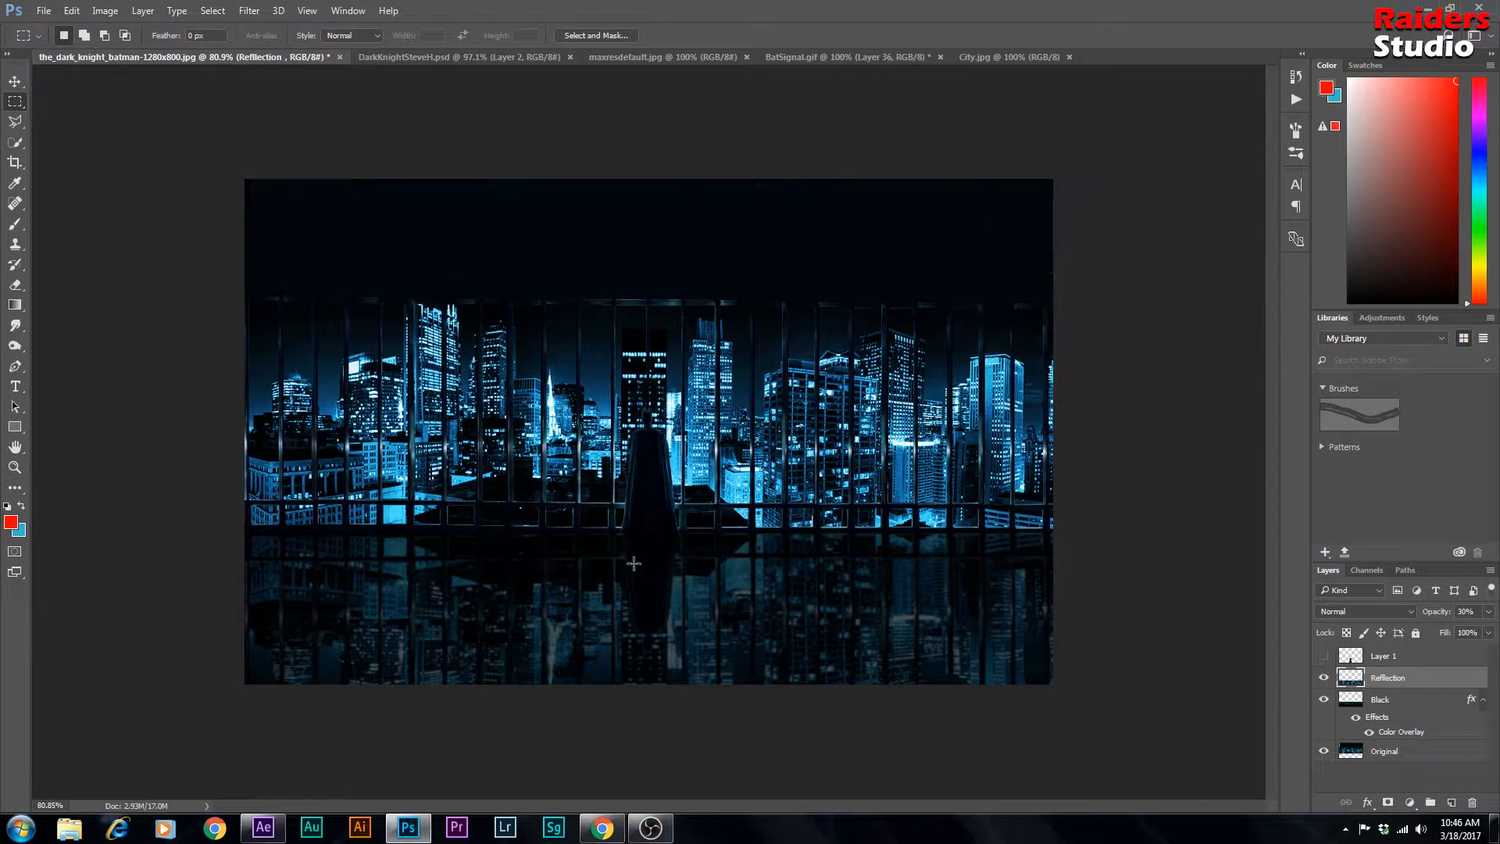
Step: Set the opacity of the blurred Reflection layer to 47%
scroll(505, 592, up, 2)
scroll(505, 591, down, 3)
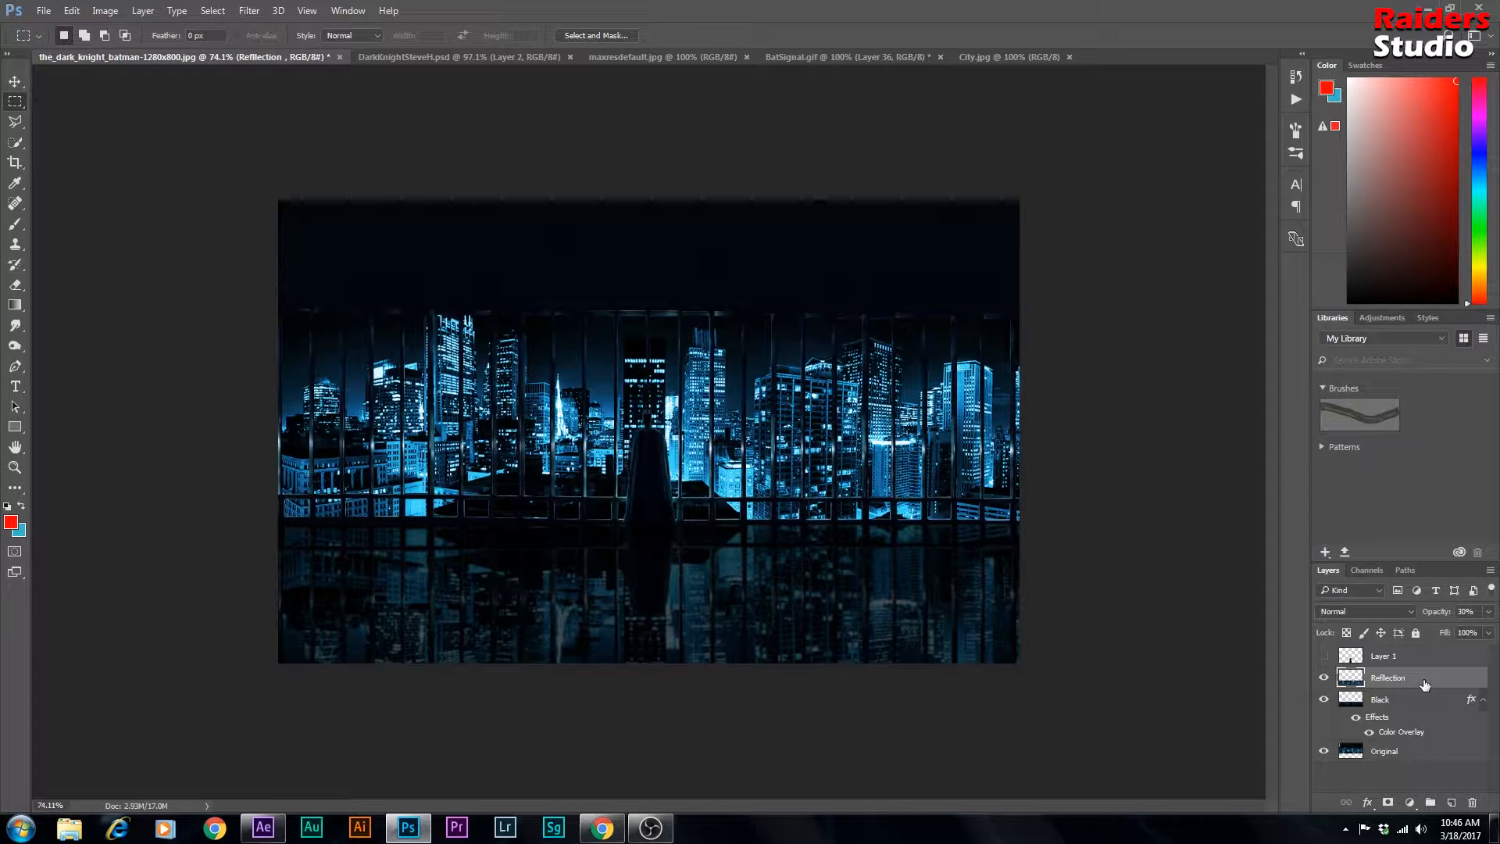
click(1489, 611)
drag(1438, 633, 1450, 633)
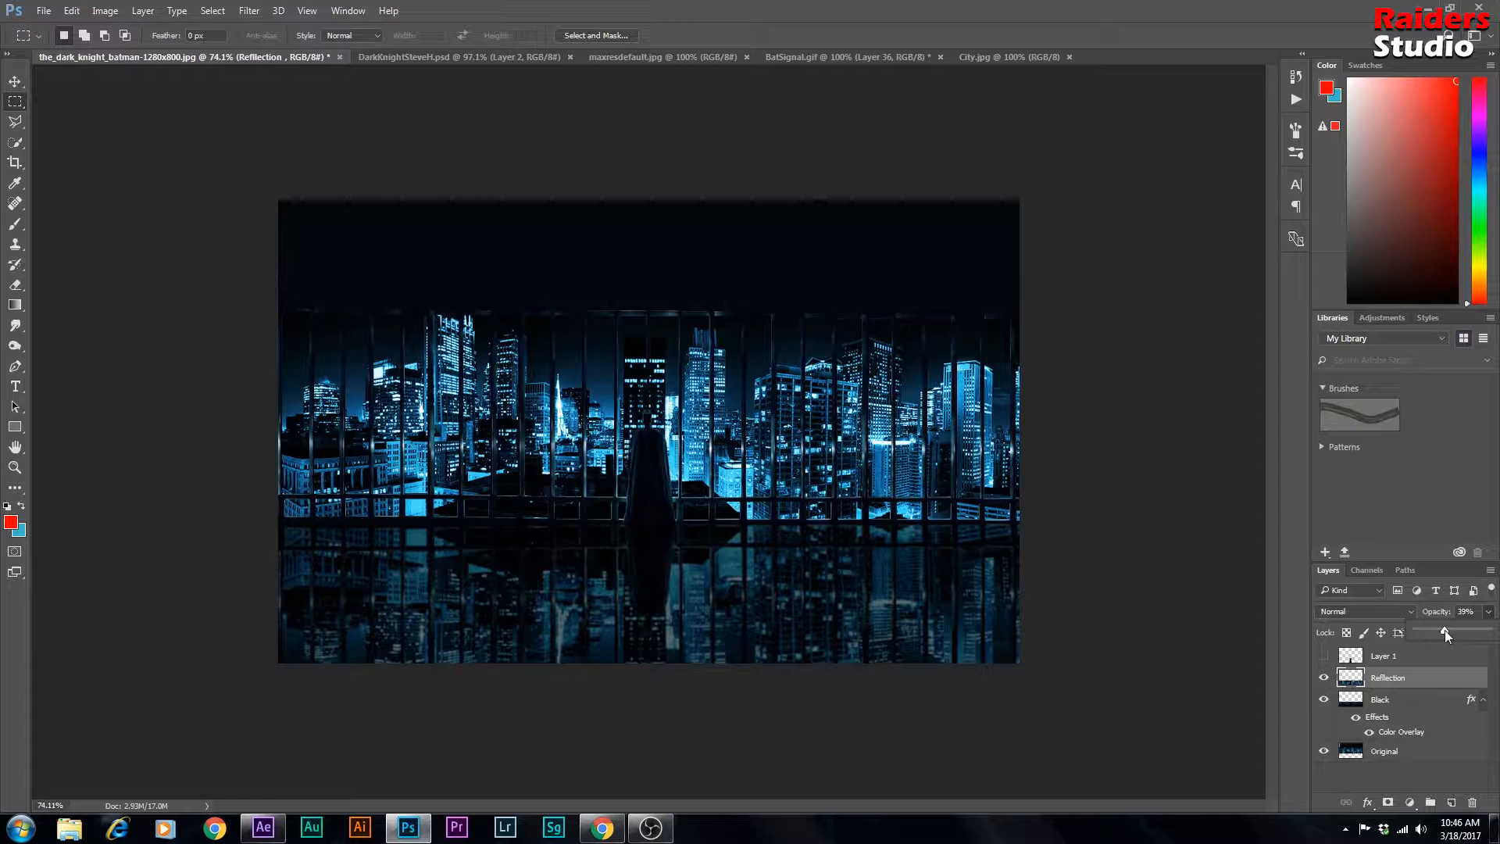
drag(1447, 632, 1450, 631)
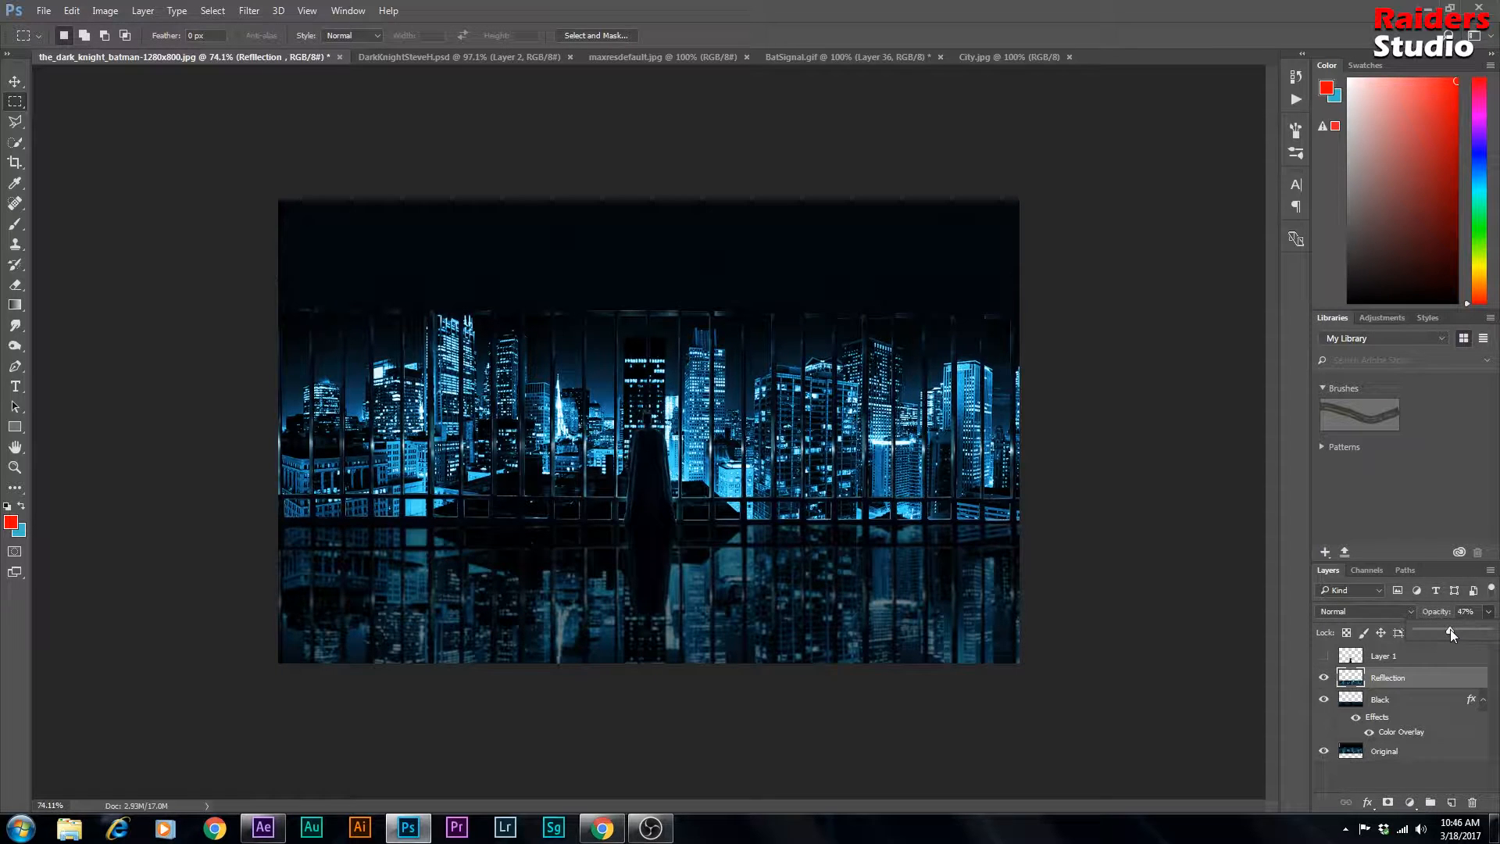
scroll(544, 676, up, 3)
scroll(486, 670, down, 3)
click(1152, 524)
Step: Apply a Gradient Overlay to the Reflection layer: Multiply, 100% opacity, reversed black-and-white gradient, Linear style, 90° angle, 63% scale
right_click(1395, 682)
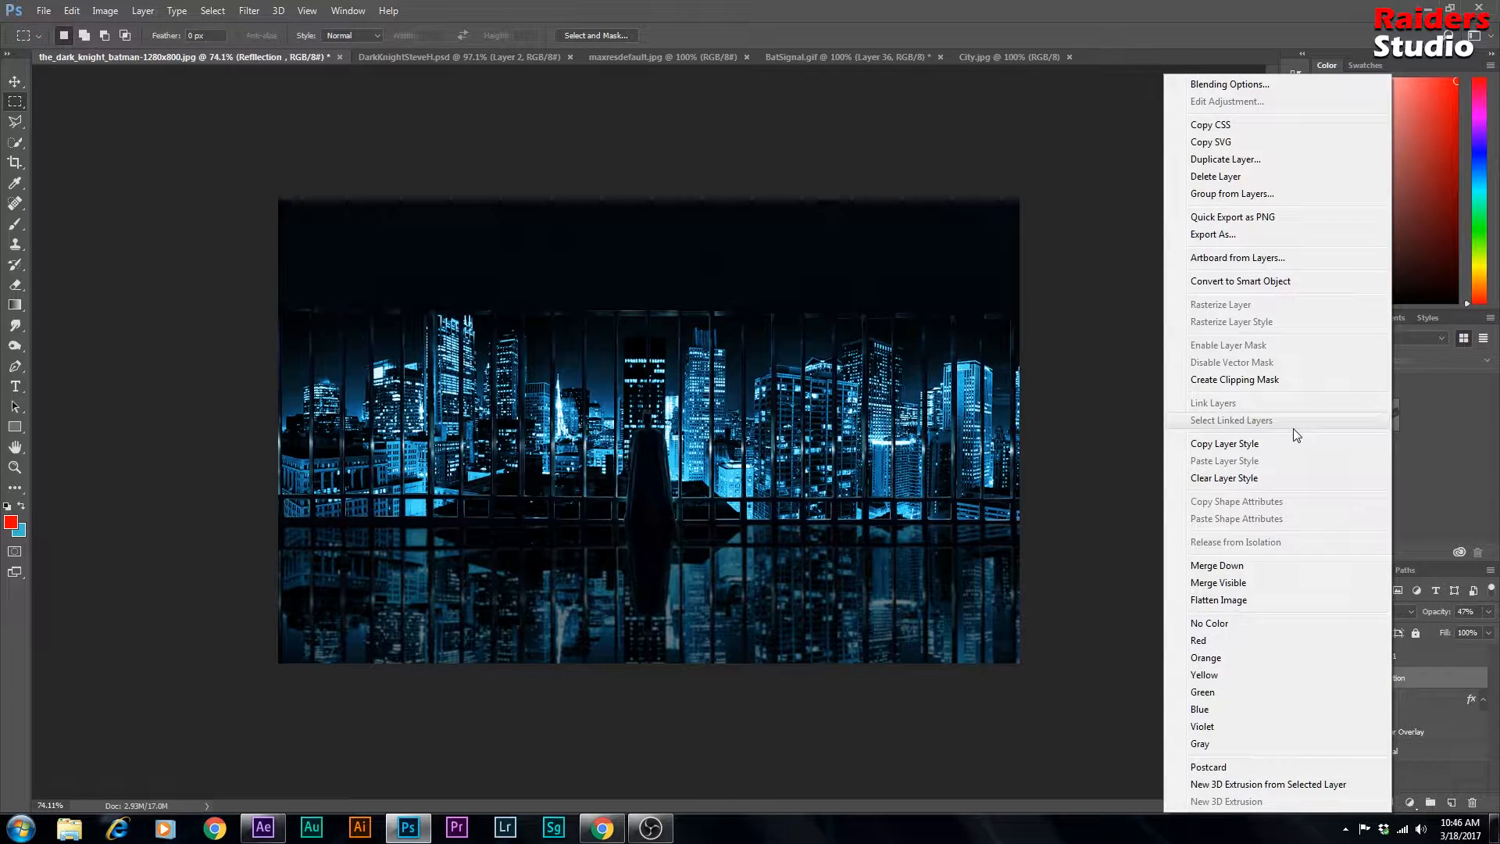
click(1245, 86)
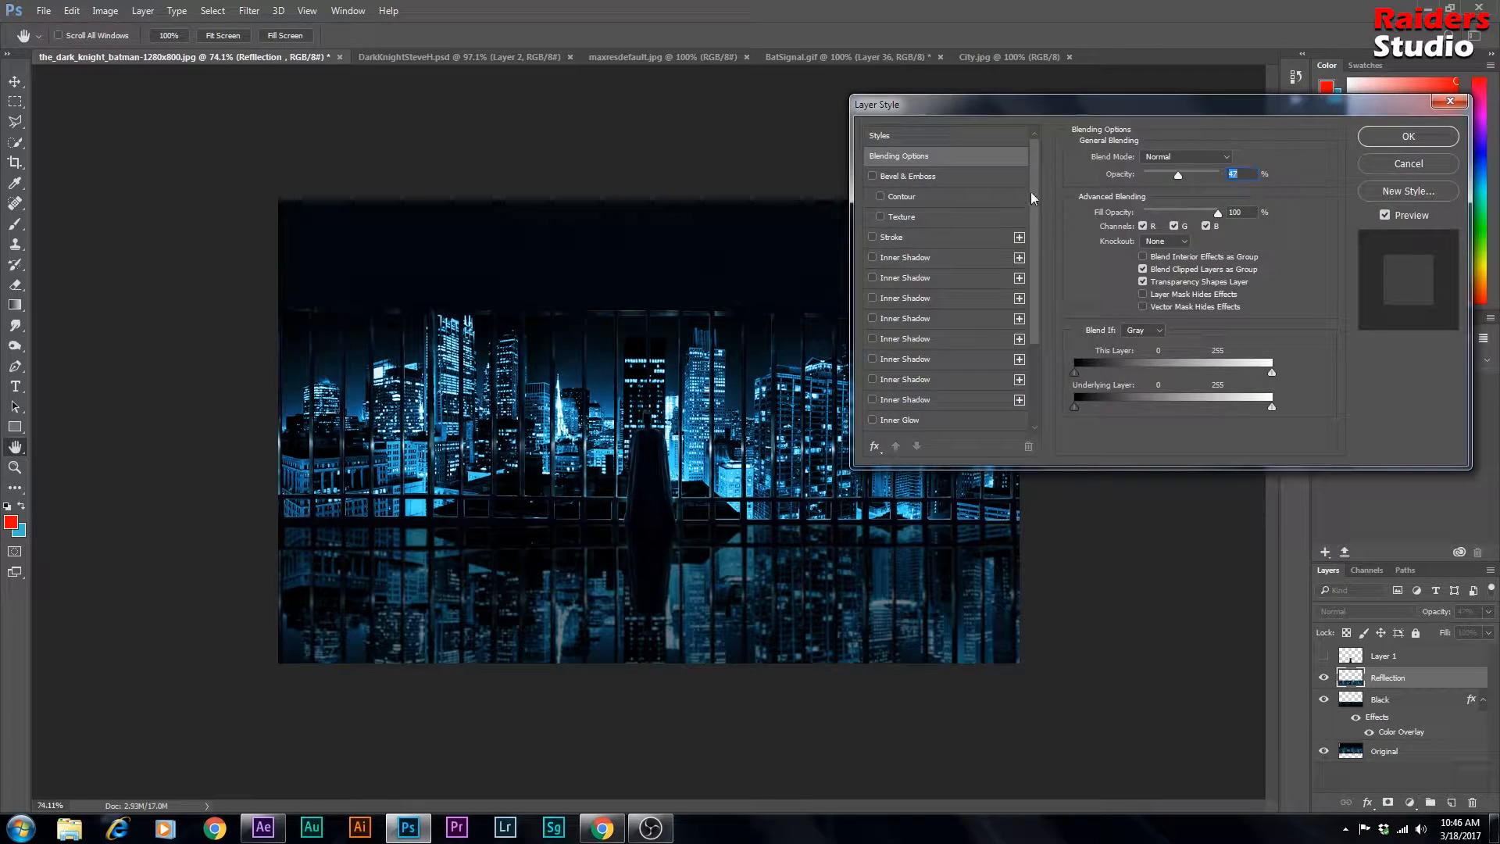
drag(1031, 197, 1038, 260)
click(873, 365)
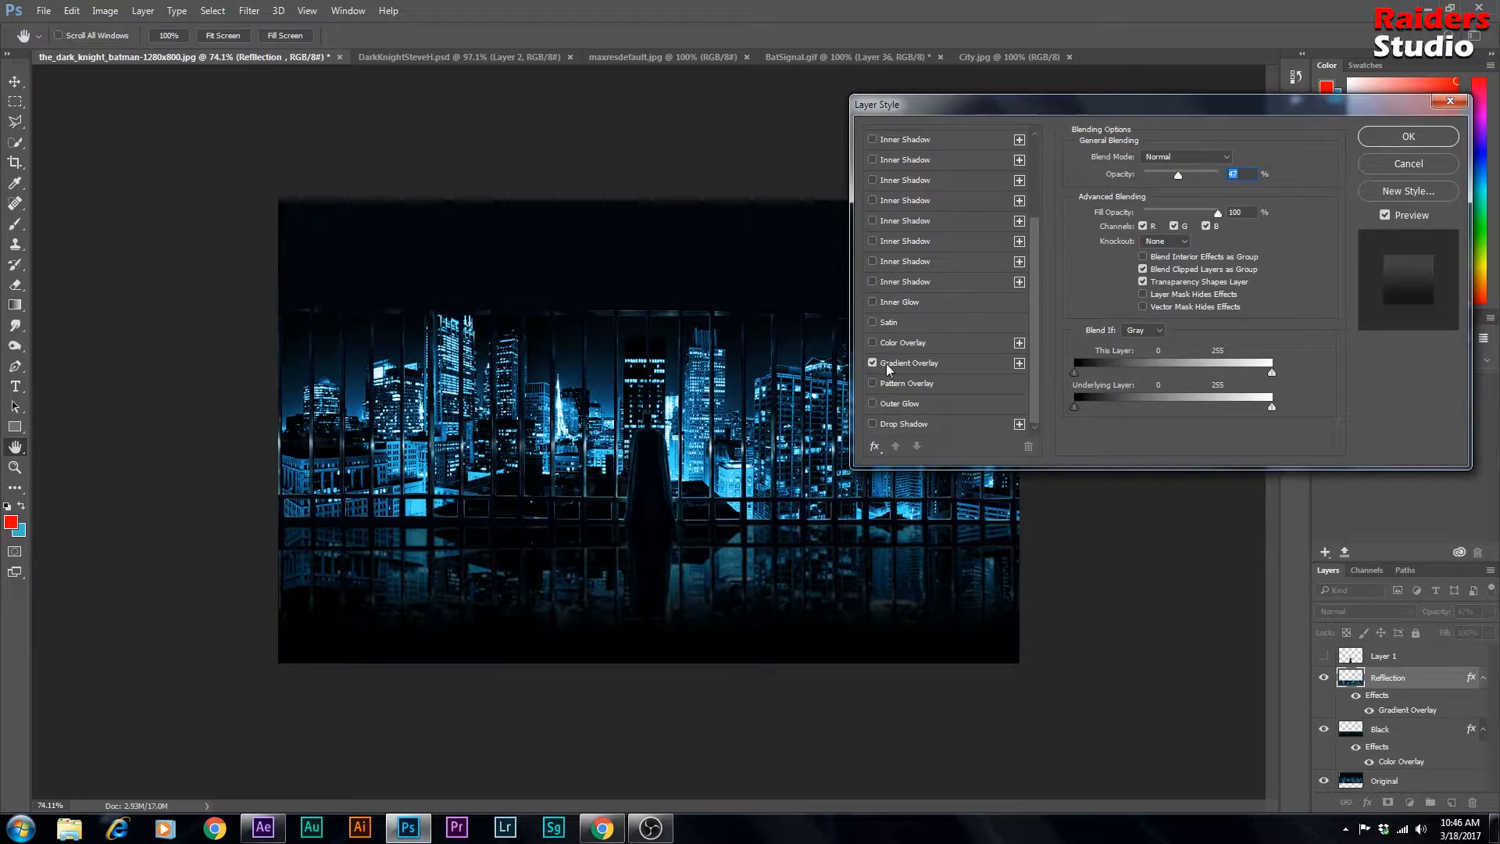
click(899, 364)
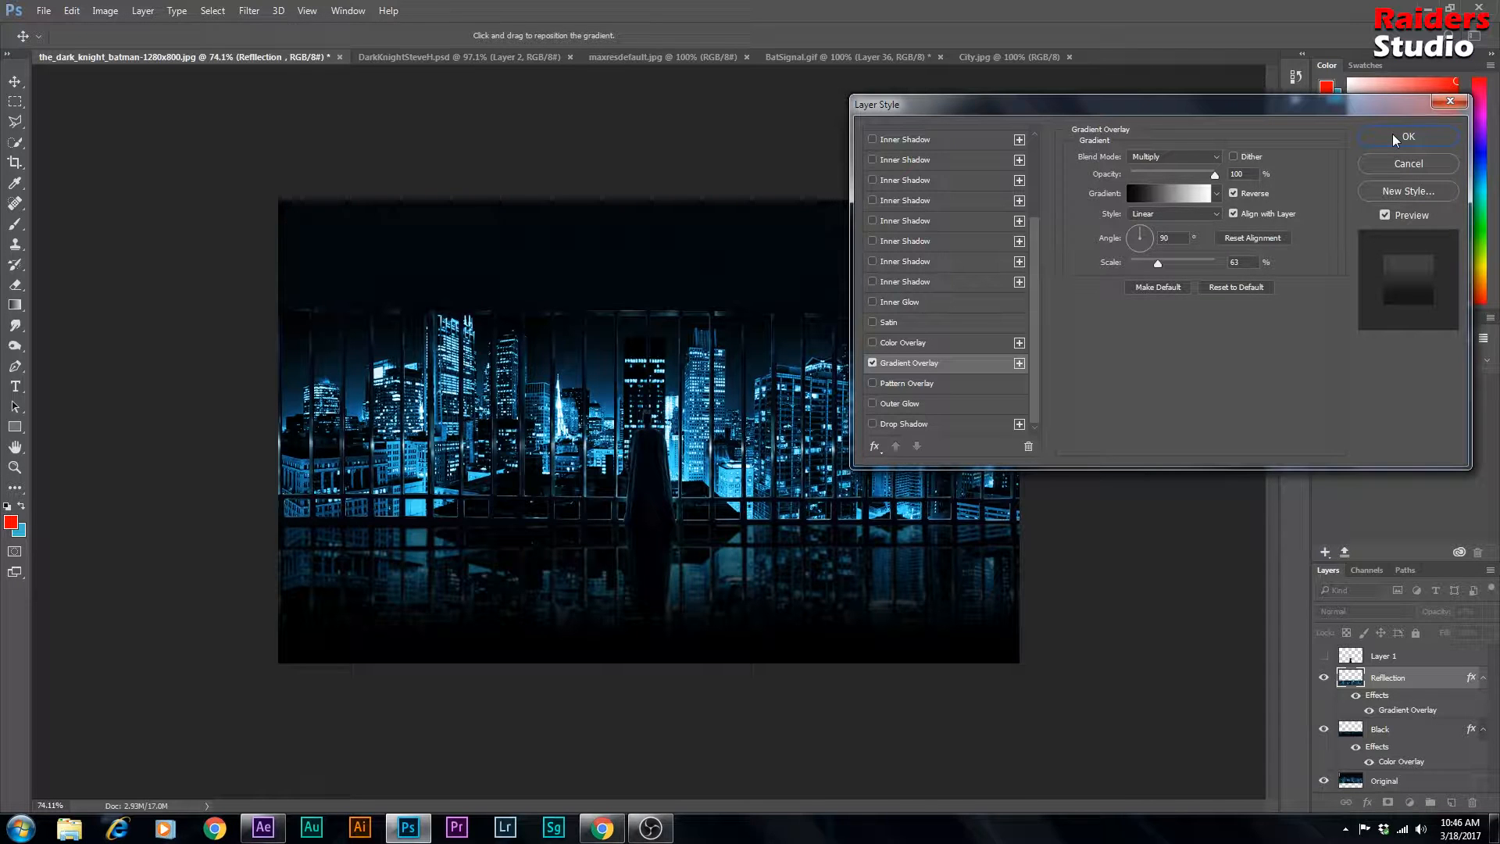
click(1396, 139)
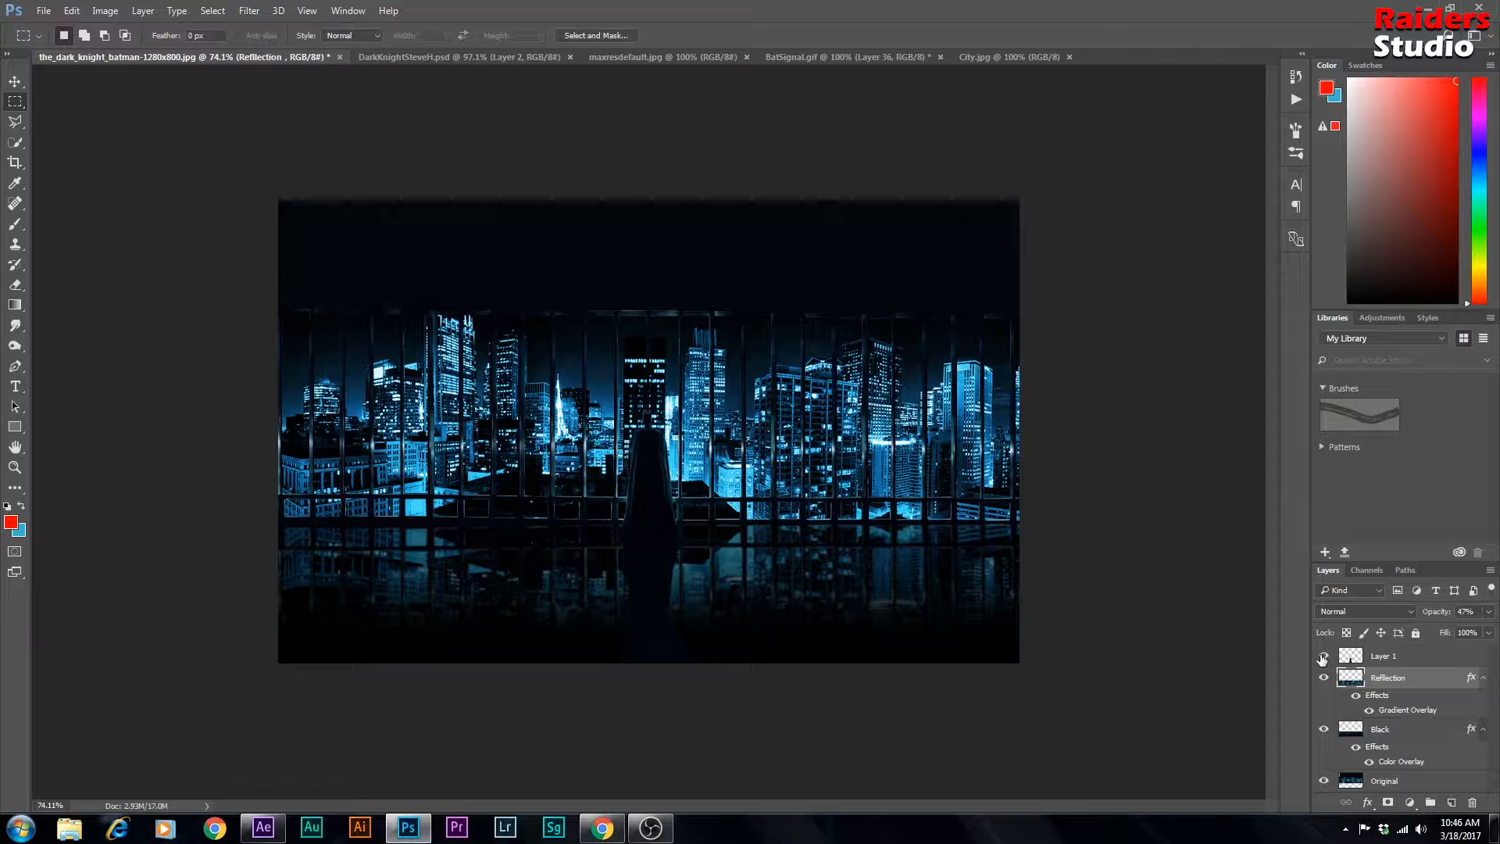
Step: Show Layer 1 and paint out the thin horizontal lines across the lower cape with the Spot Healing Brush in Content-Aware mode
click(1385, 659)
scroll(1107, 526, up, 3)
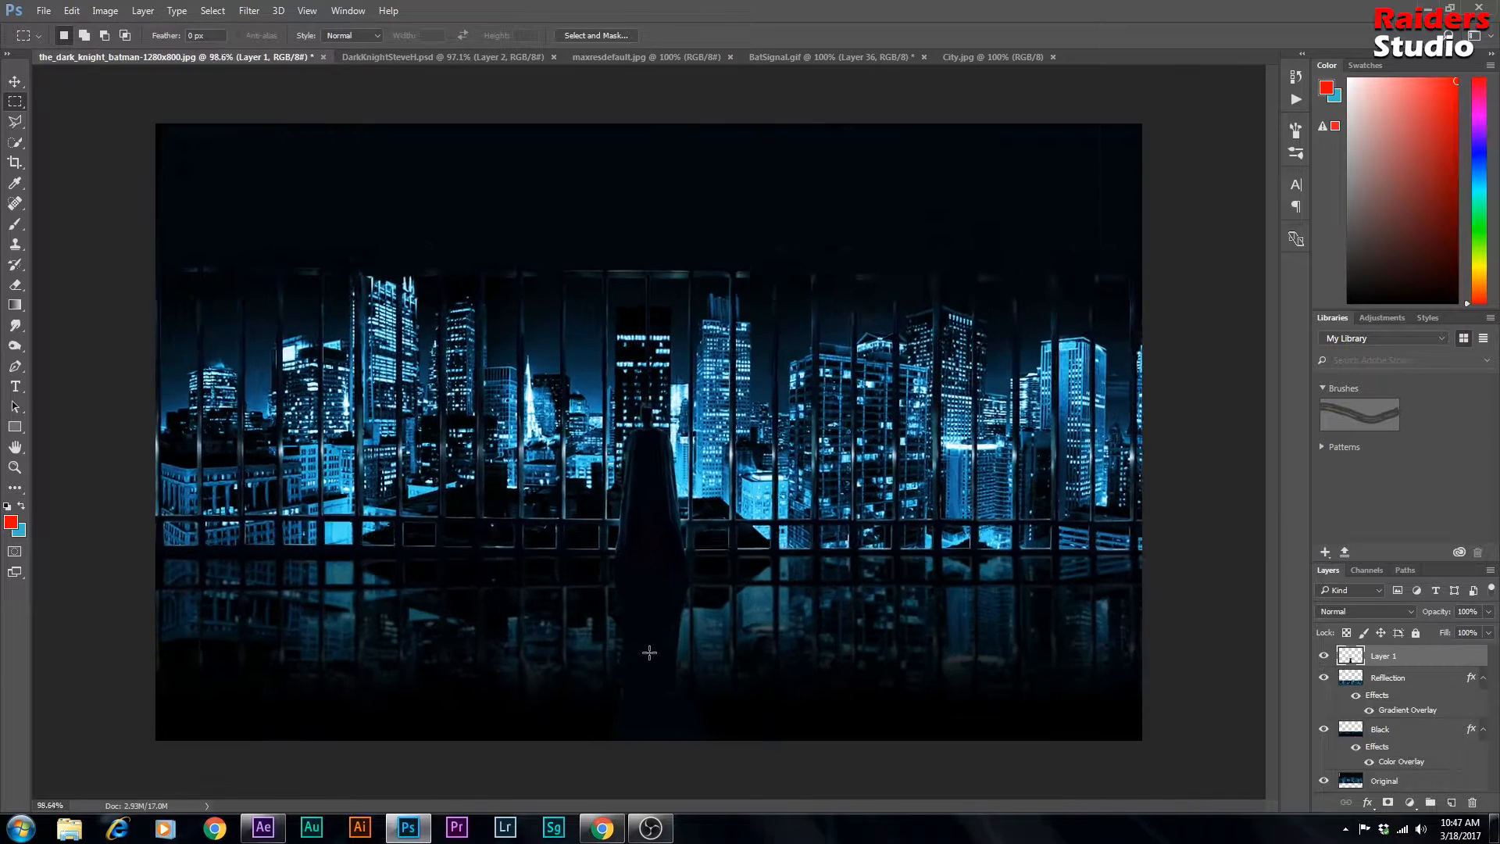
scroll(1262, 396, down, 3)
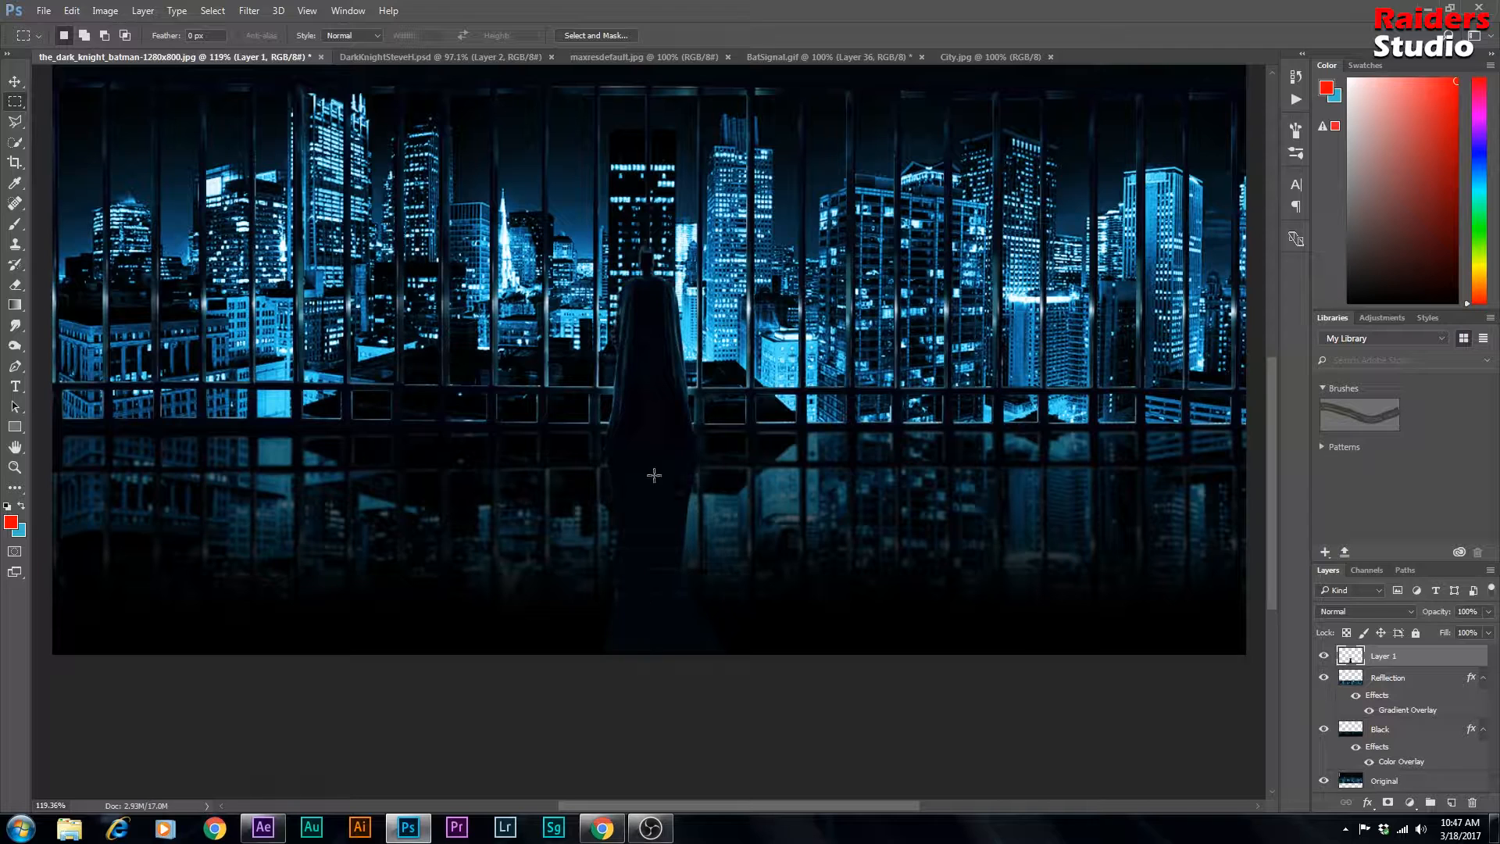
scroll(662, 651, up, 3)
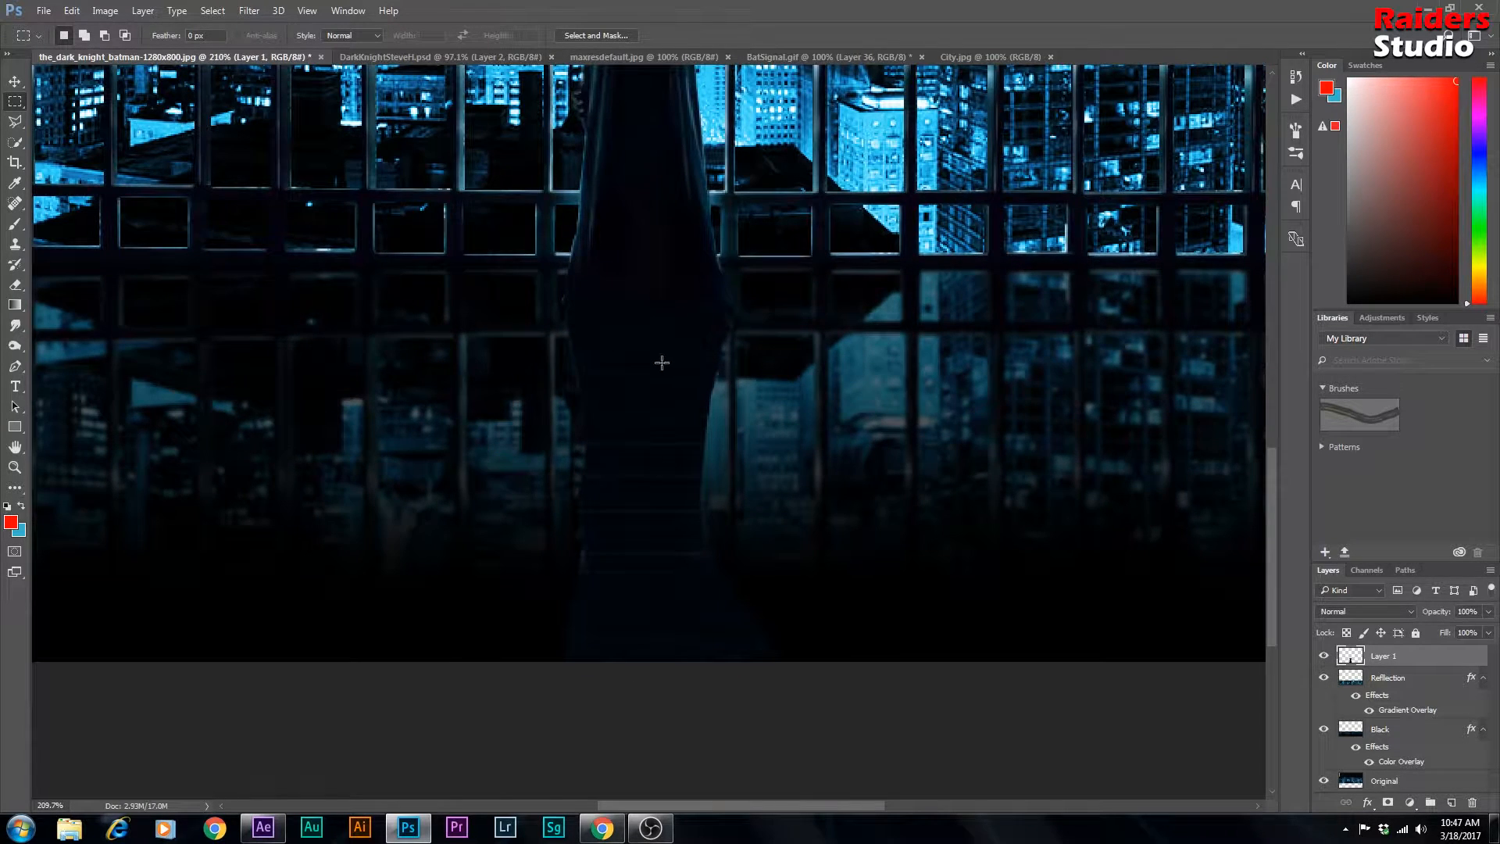
click(14, 204)
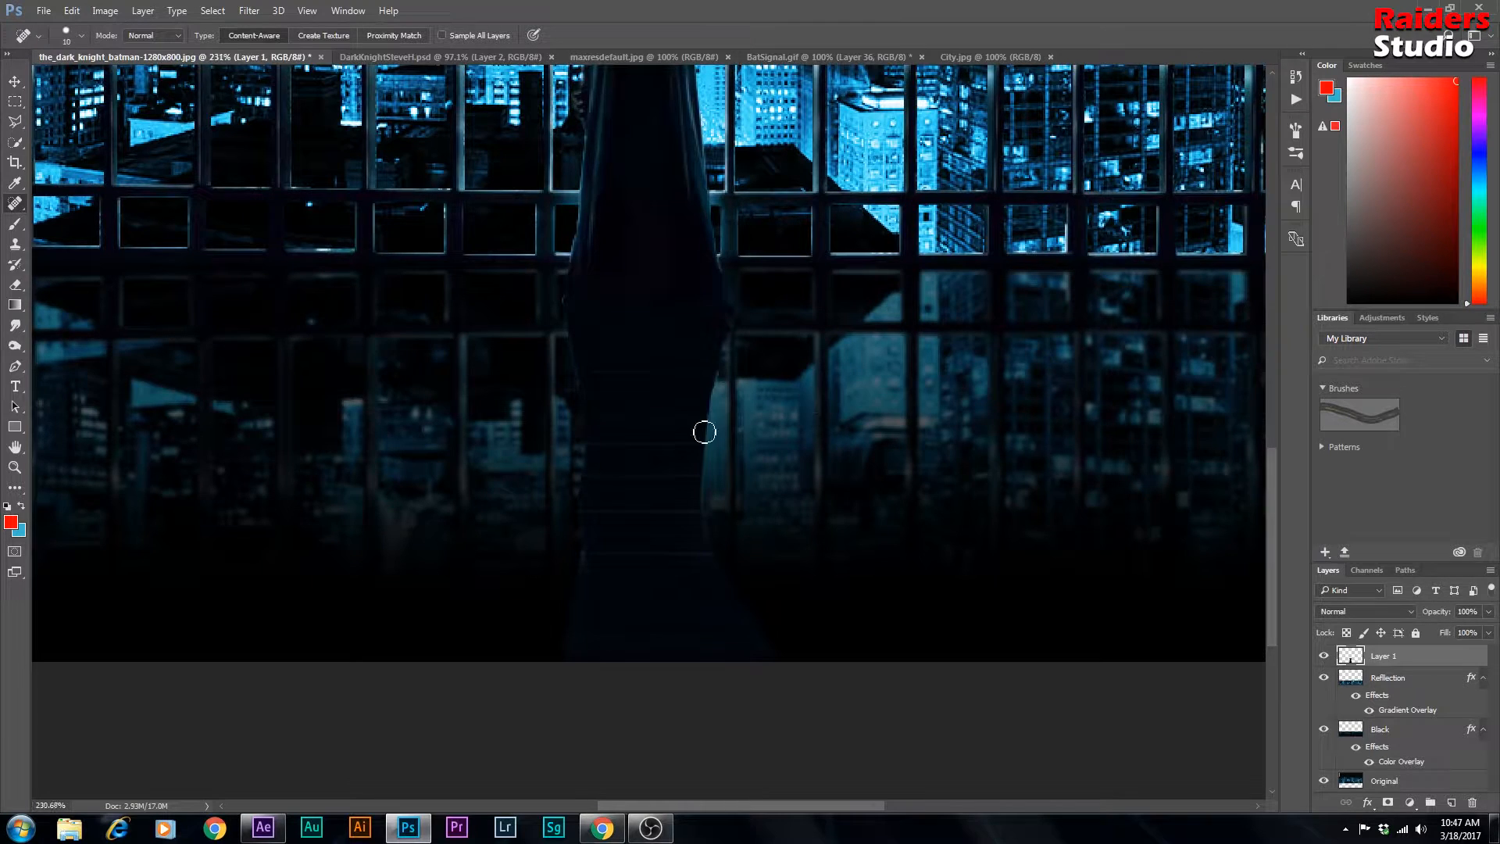
scroll(701, 426, up, 1)
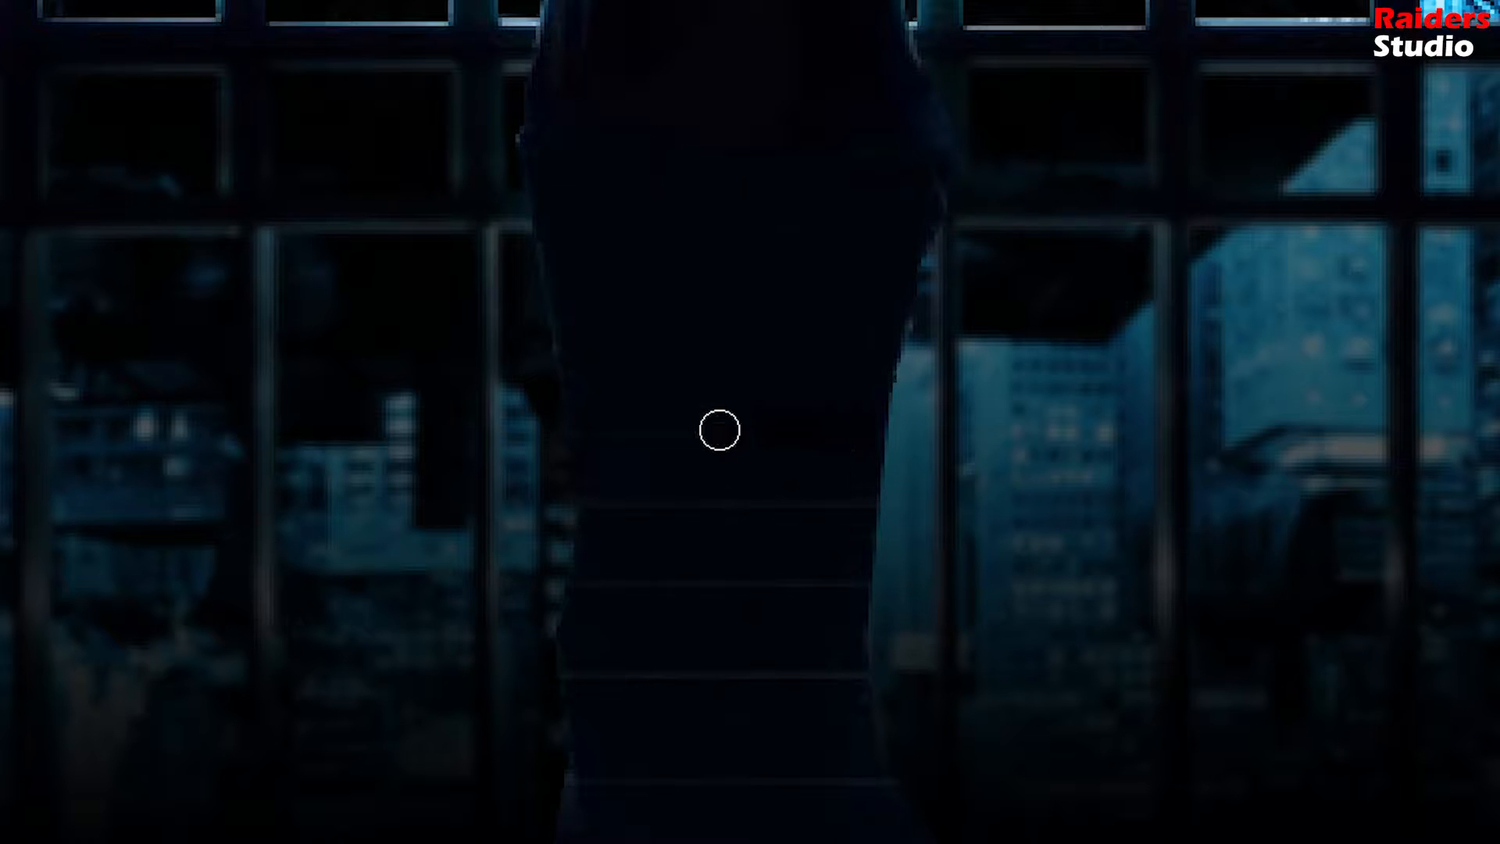
drag(849, 502, 598, 504)
key(v)
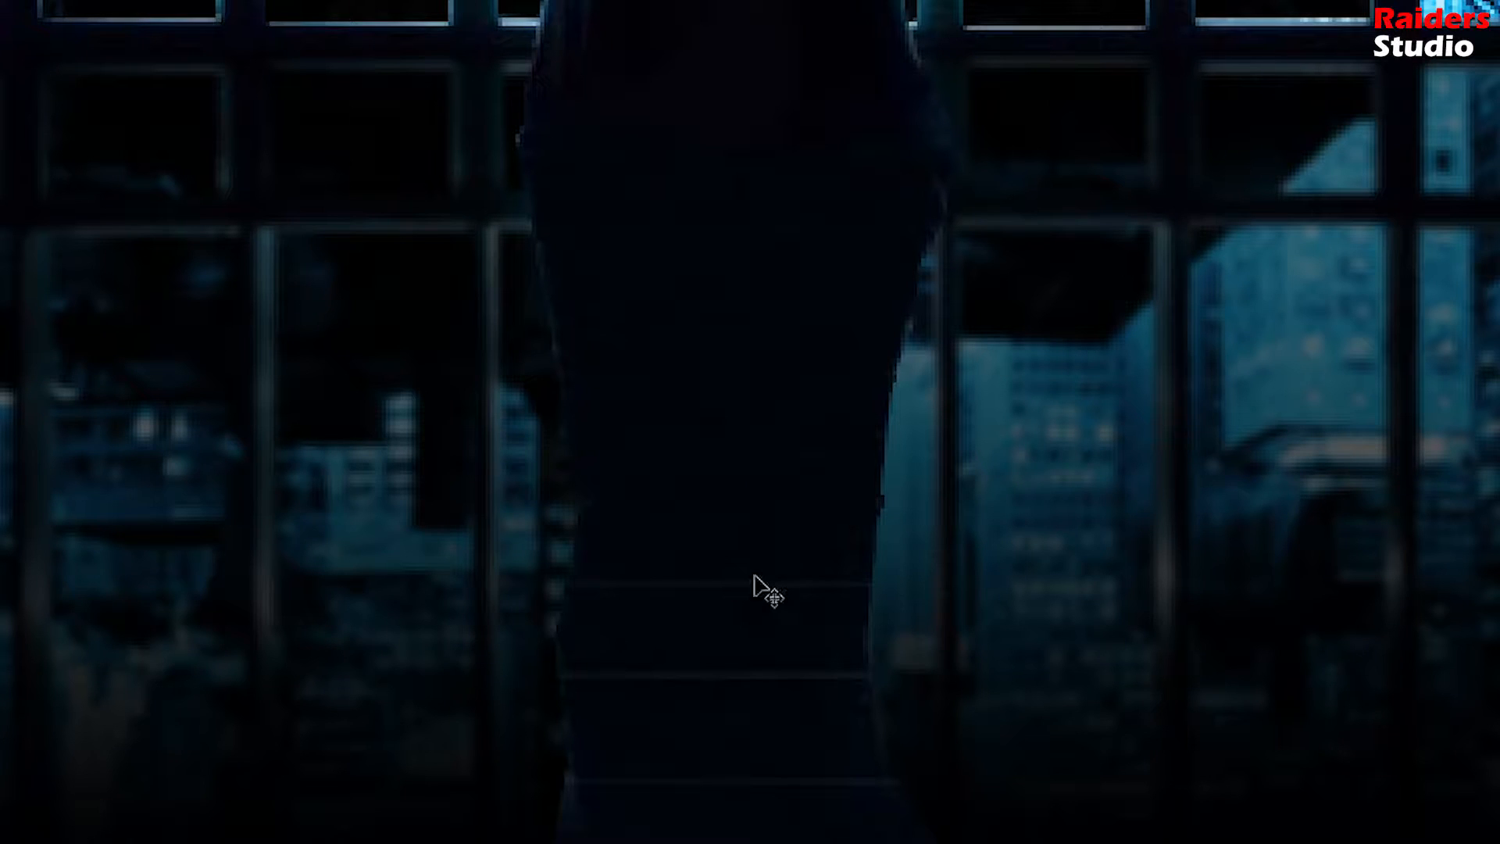
key(b)
mouse_move(850, 507)
mouse_down()
mouse_move(729, 518)
mouse_move(607, 503)
mouse_up()
drag(848, 582, 589, 583)
drag(844, 669, 590, 670)
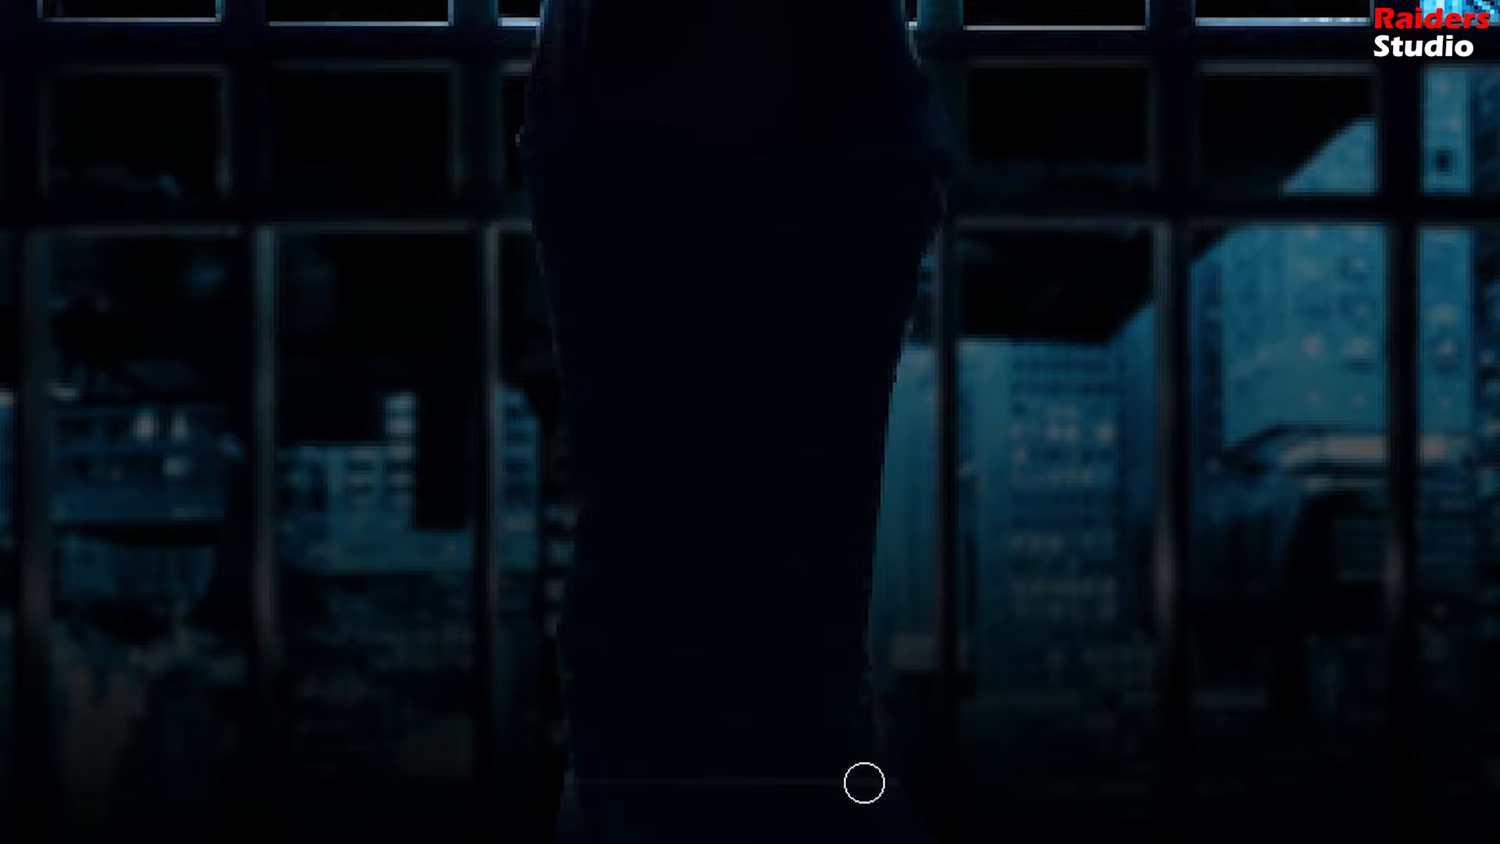
drag(864, 784, 614, 779)
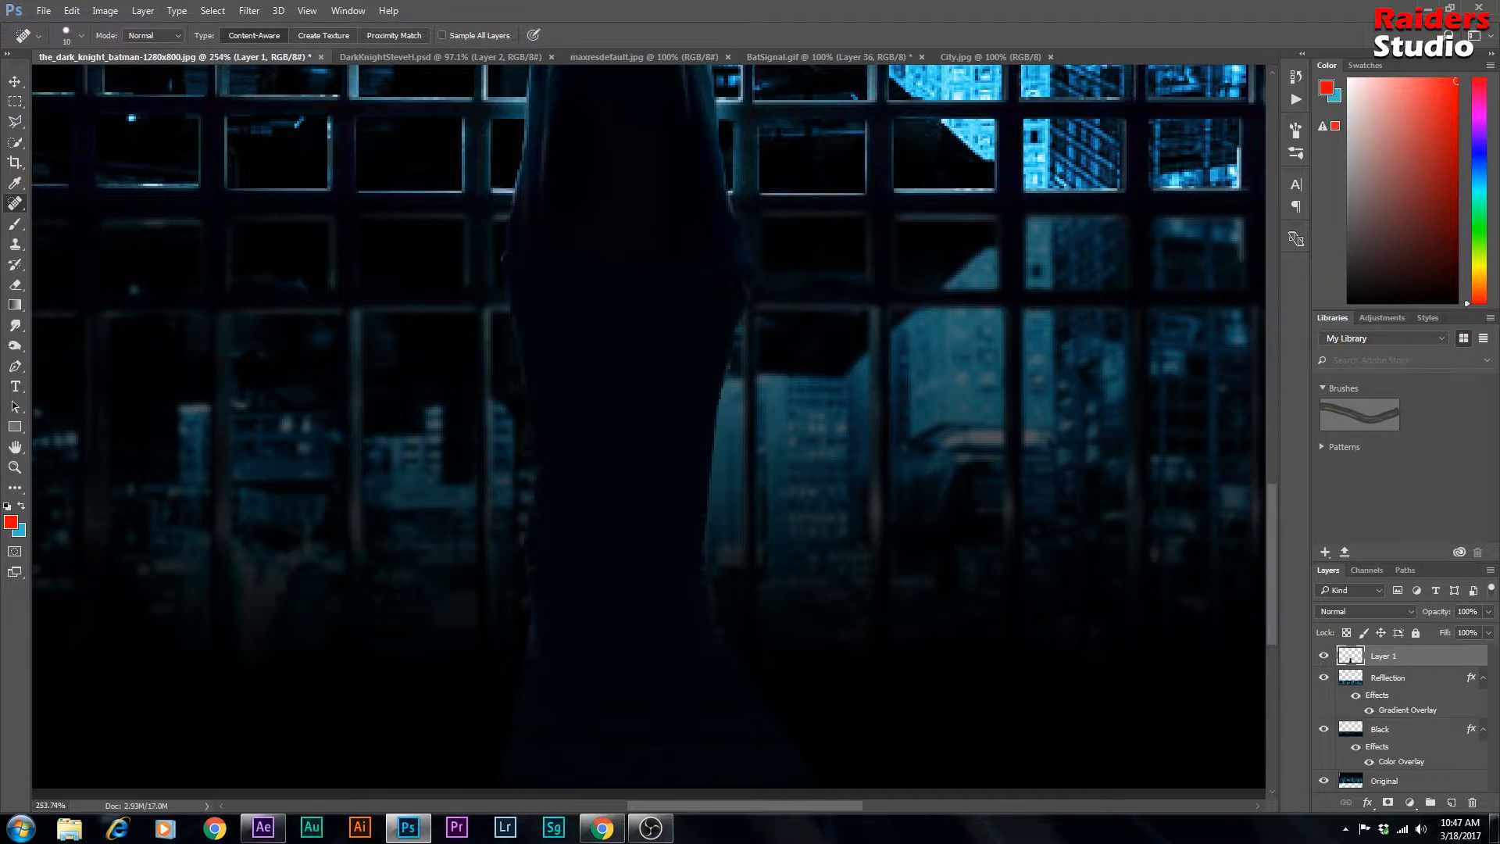
Step: Rename Layer 1 as Cape
scroll(614, 779, down, 3)
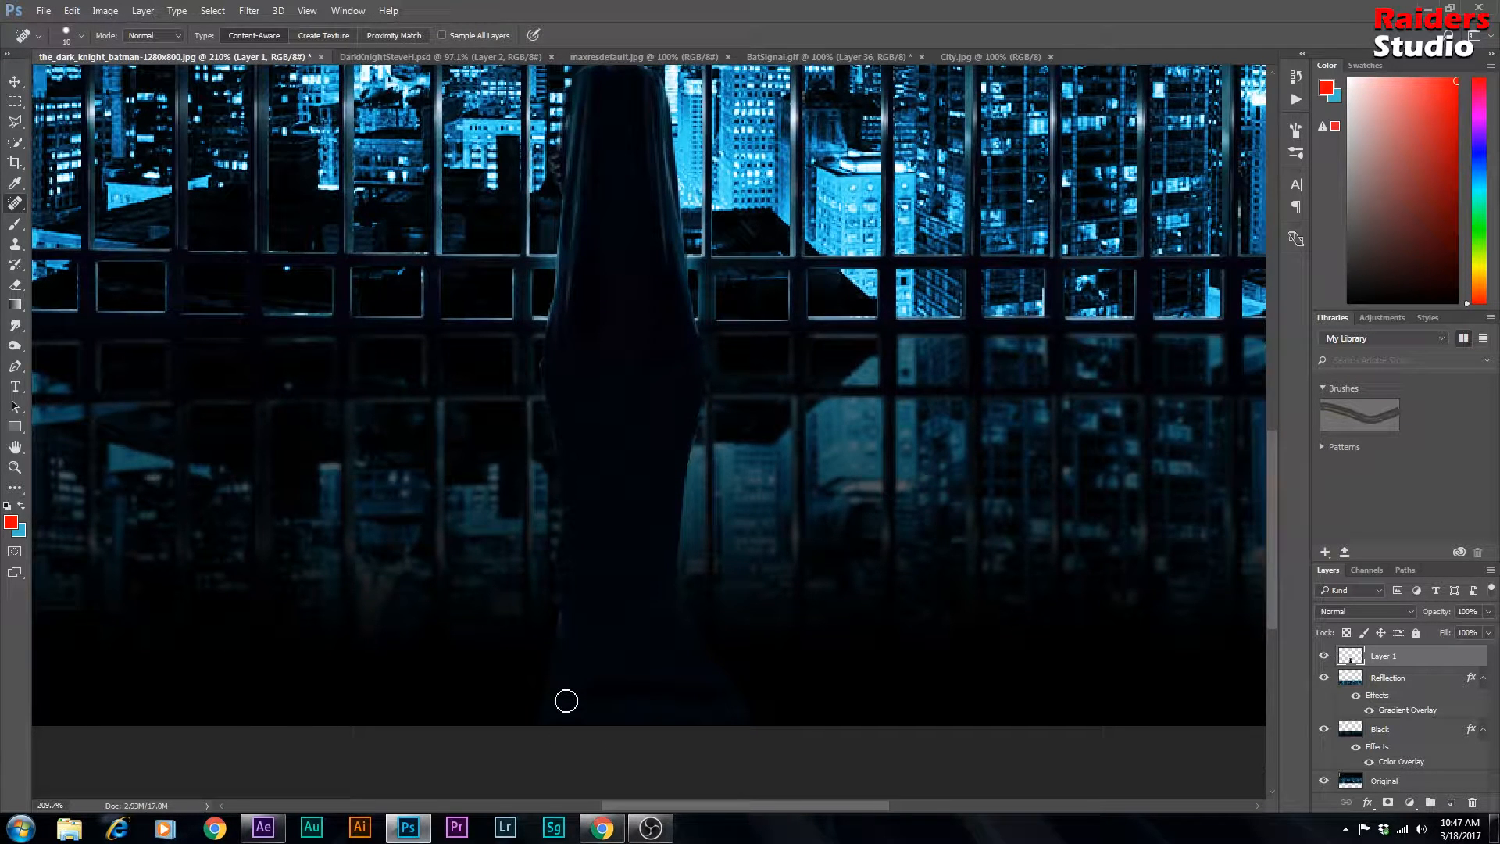
scroll(672, 633, down, 3)
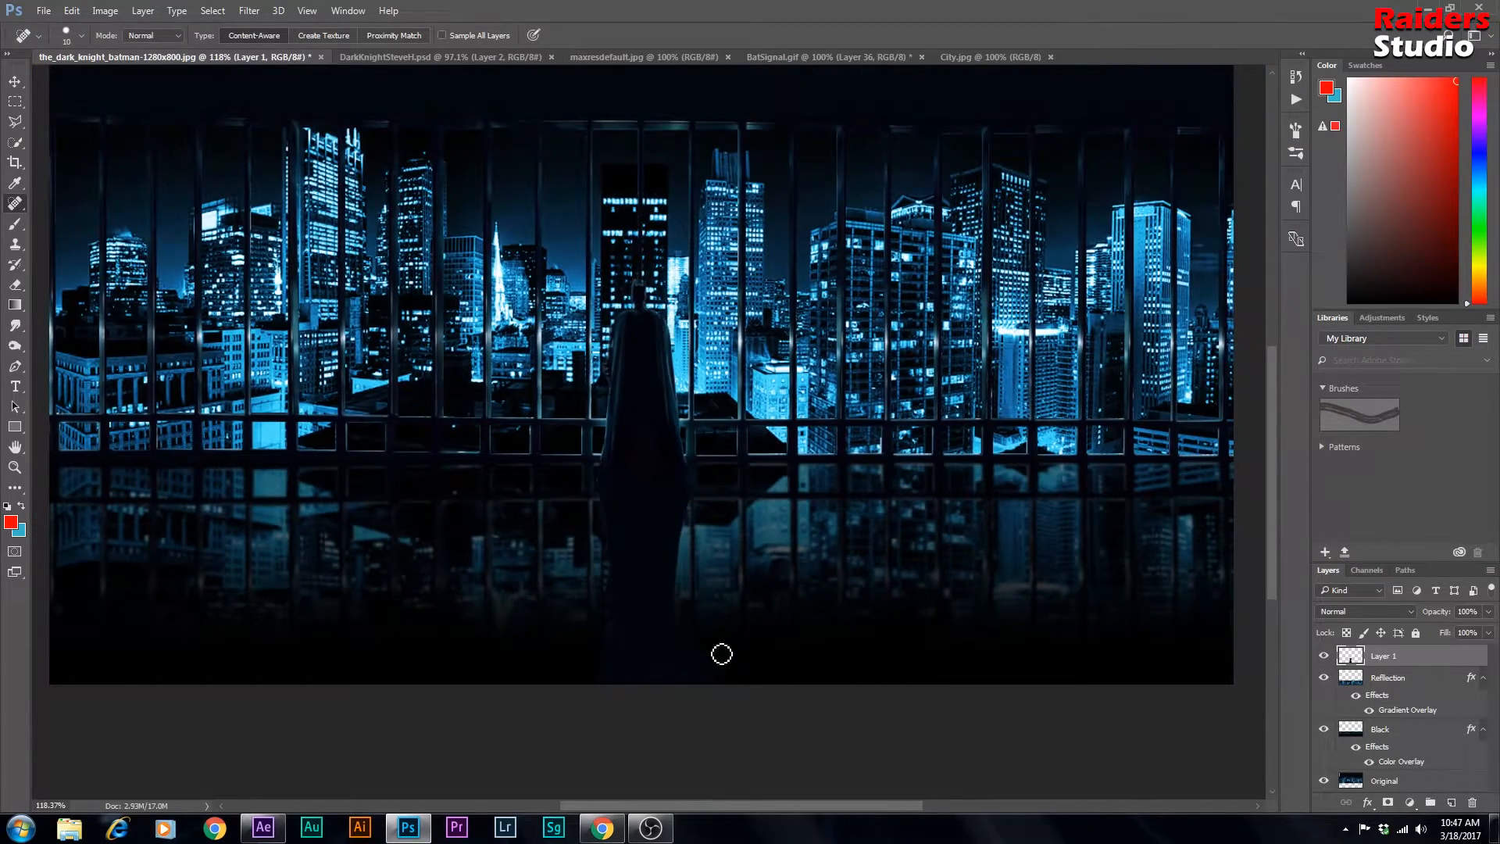
scroll(580, 607, down, 1)
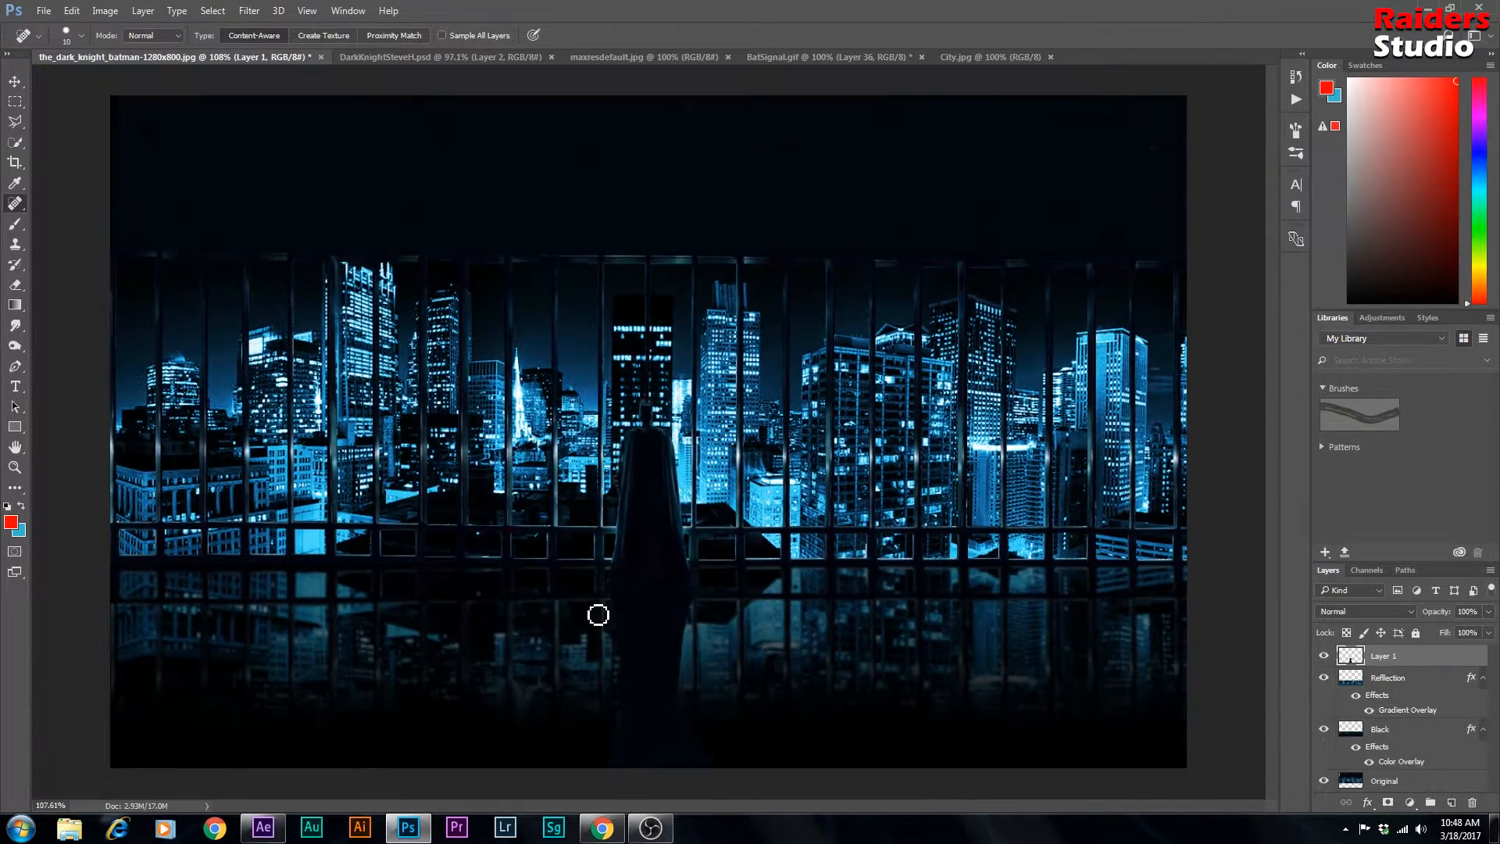
scroll(616, 606, up, 2)
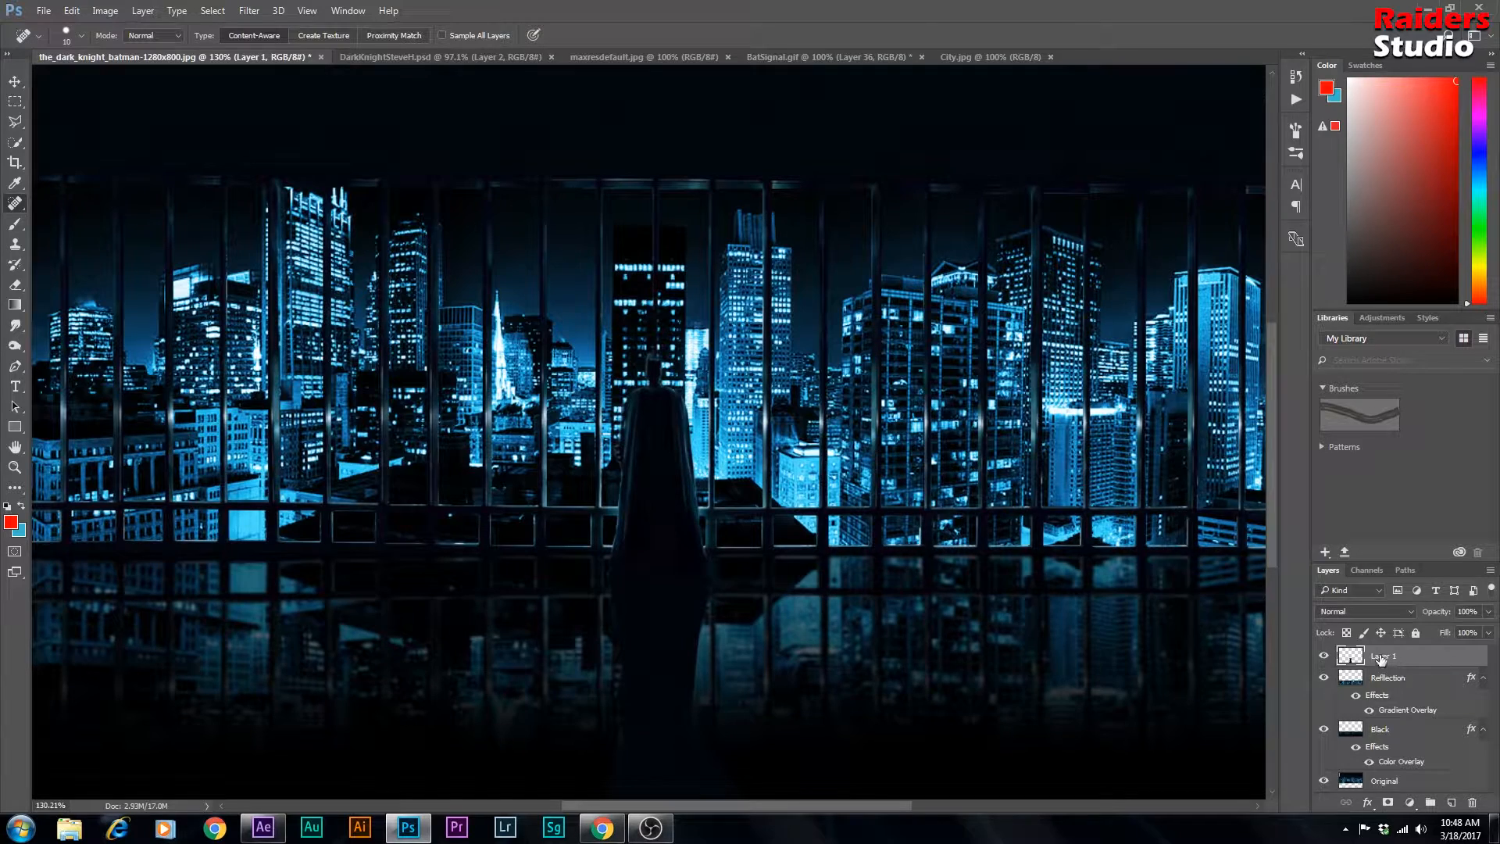
right_click(1382, 659)
click(1391, 656)
double_click(1391, 657)
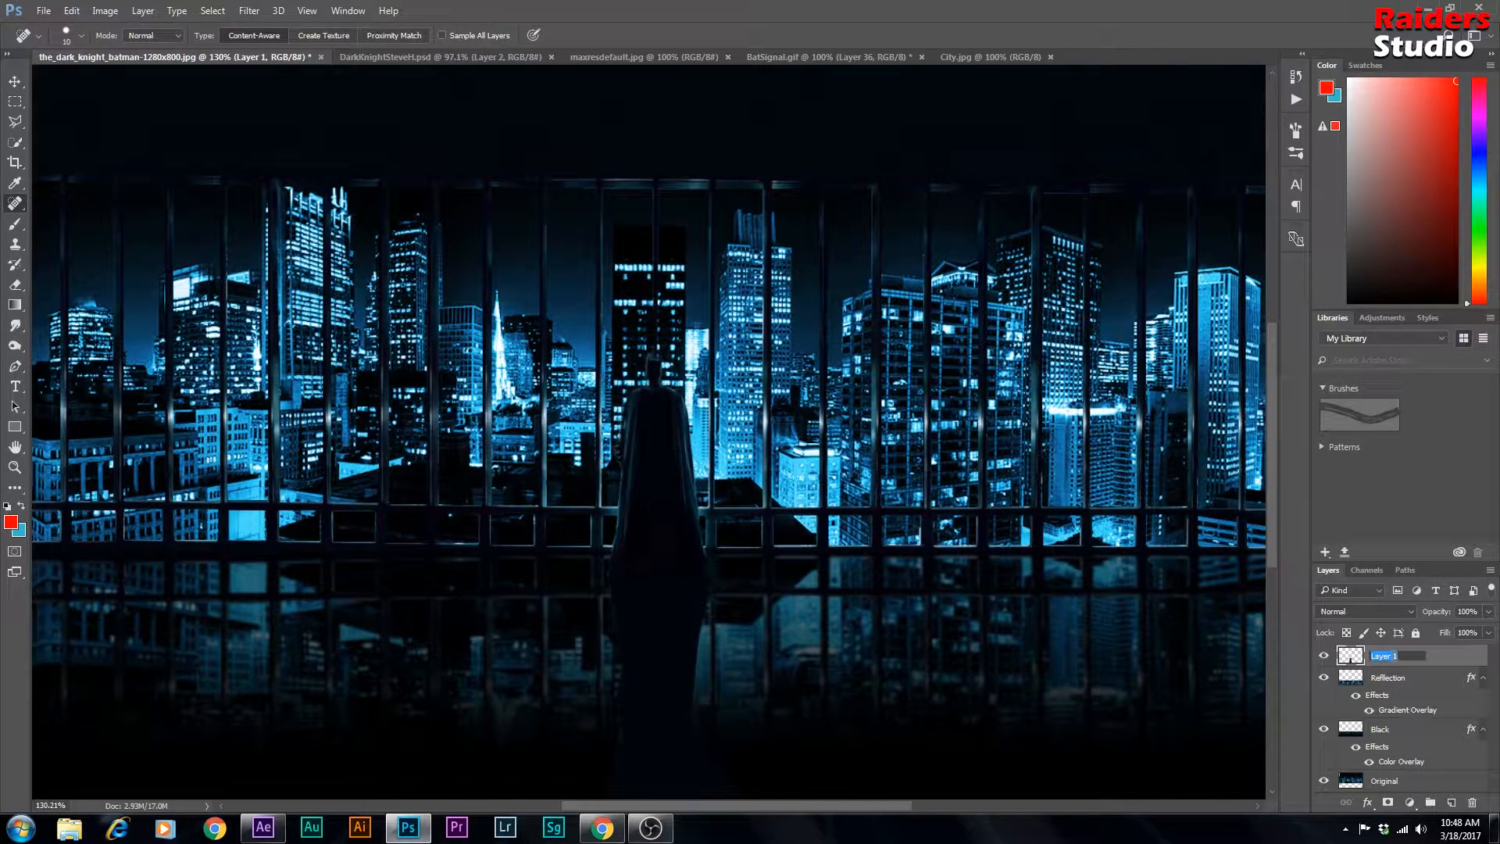
key(Return)
Step: Apply a Gradient Overlay to the Cape layer: Multiply, 100% opacity, black-and-white gradient without Reverse, Linear style, 90° angle, 63% scale
right_click(1381, 659)
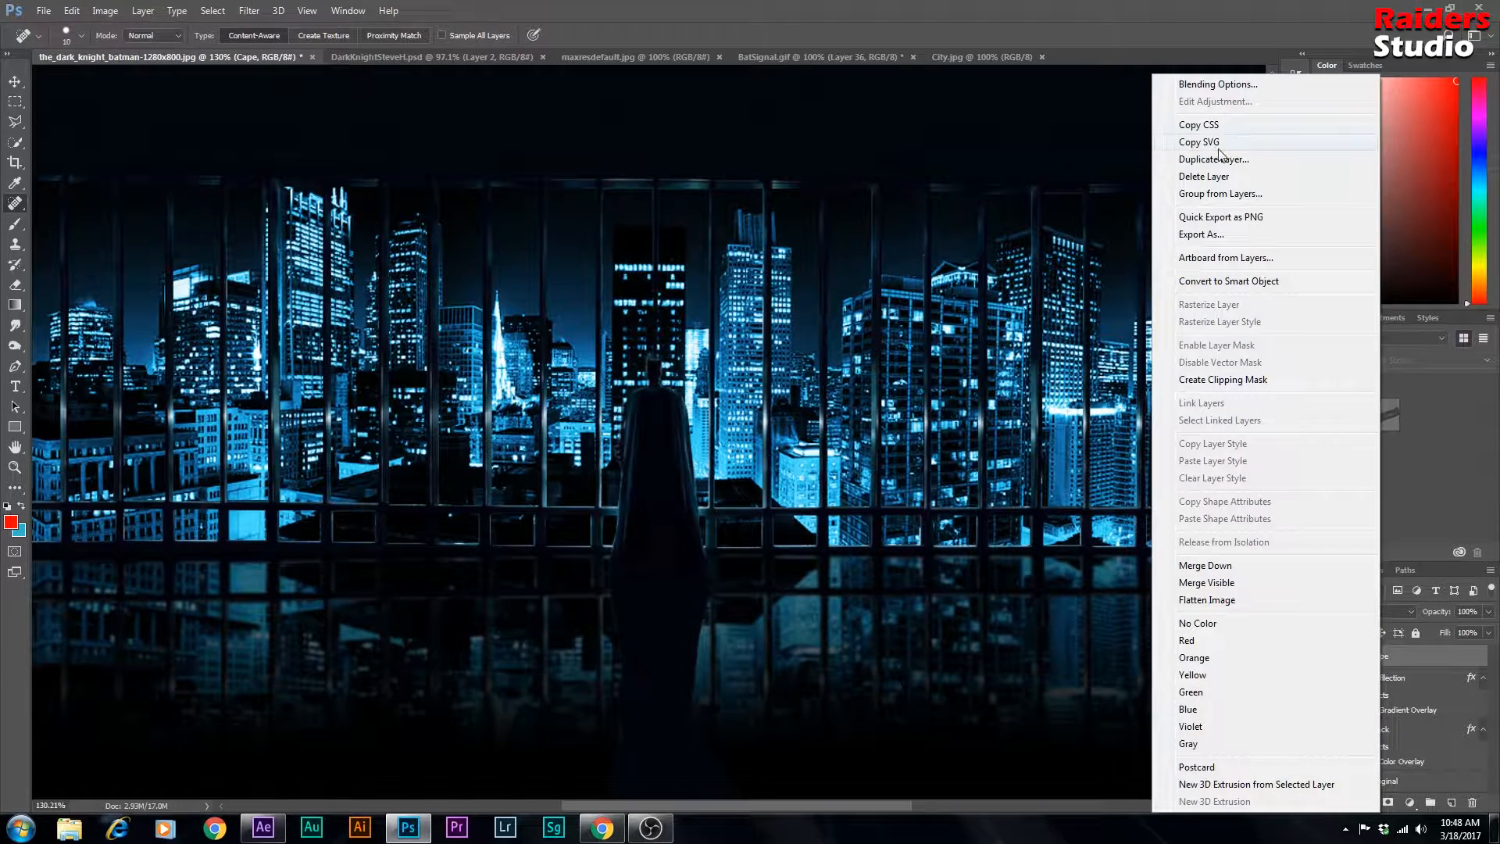
click(1211, 86)
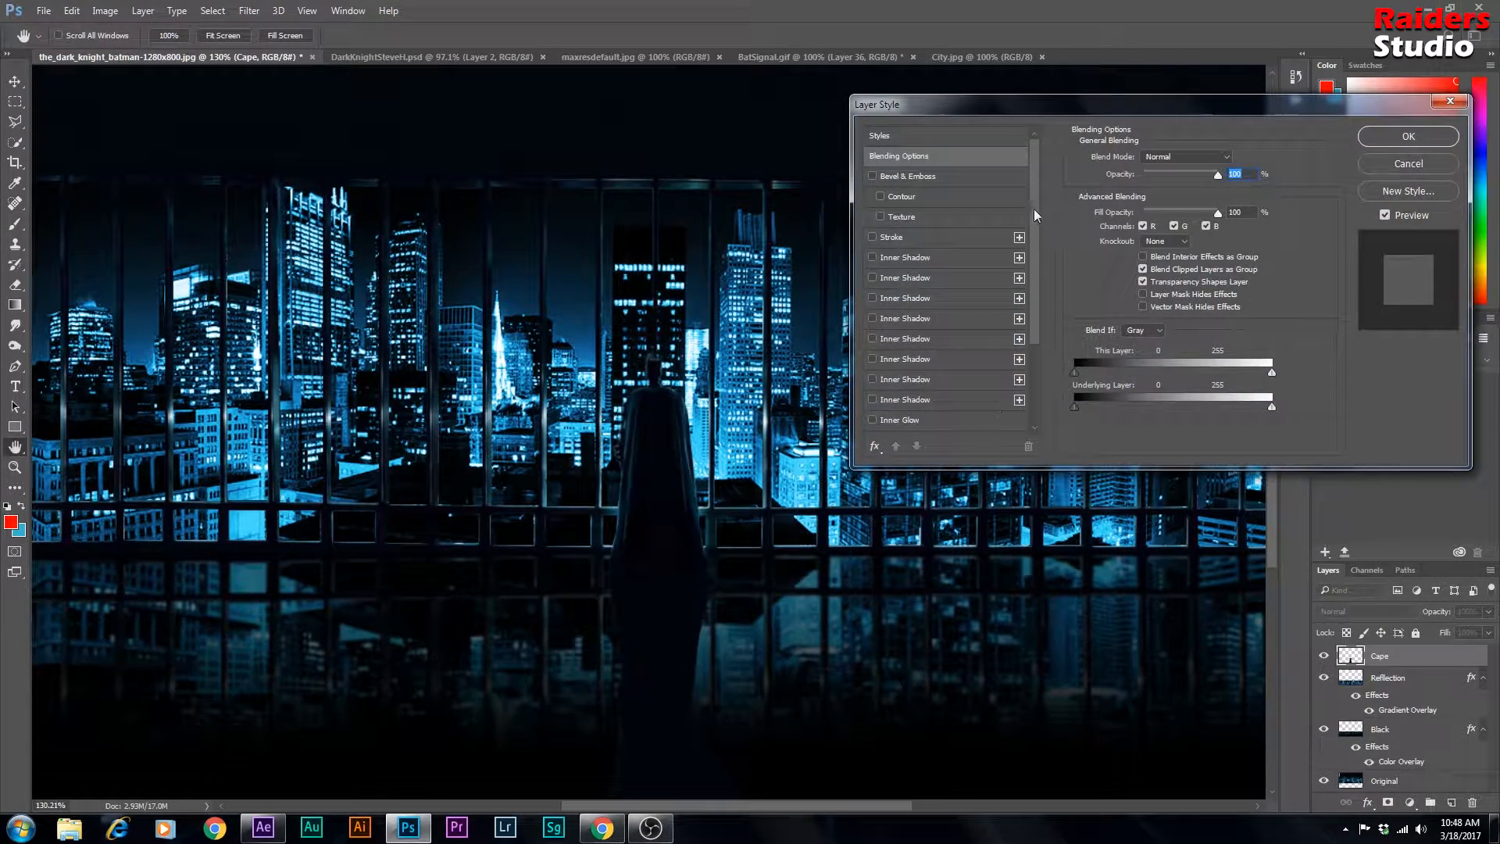
drag(1037, 224, 1037, 328)
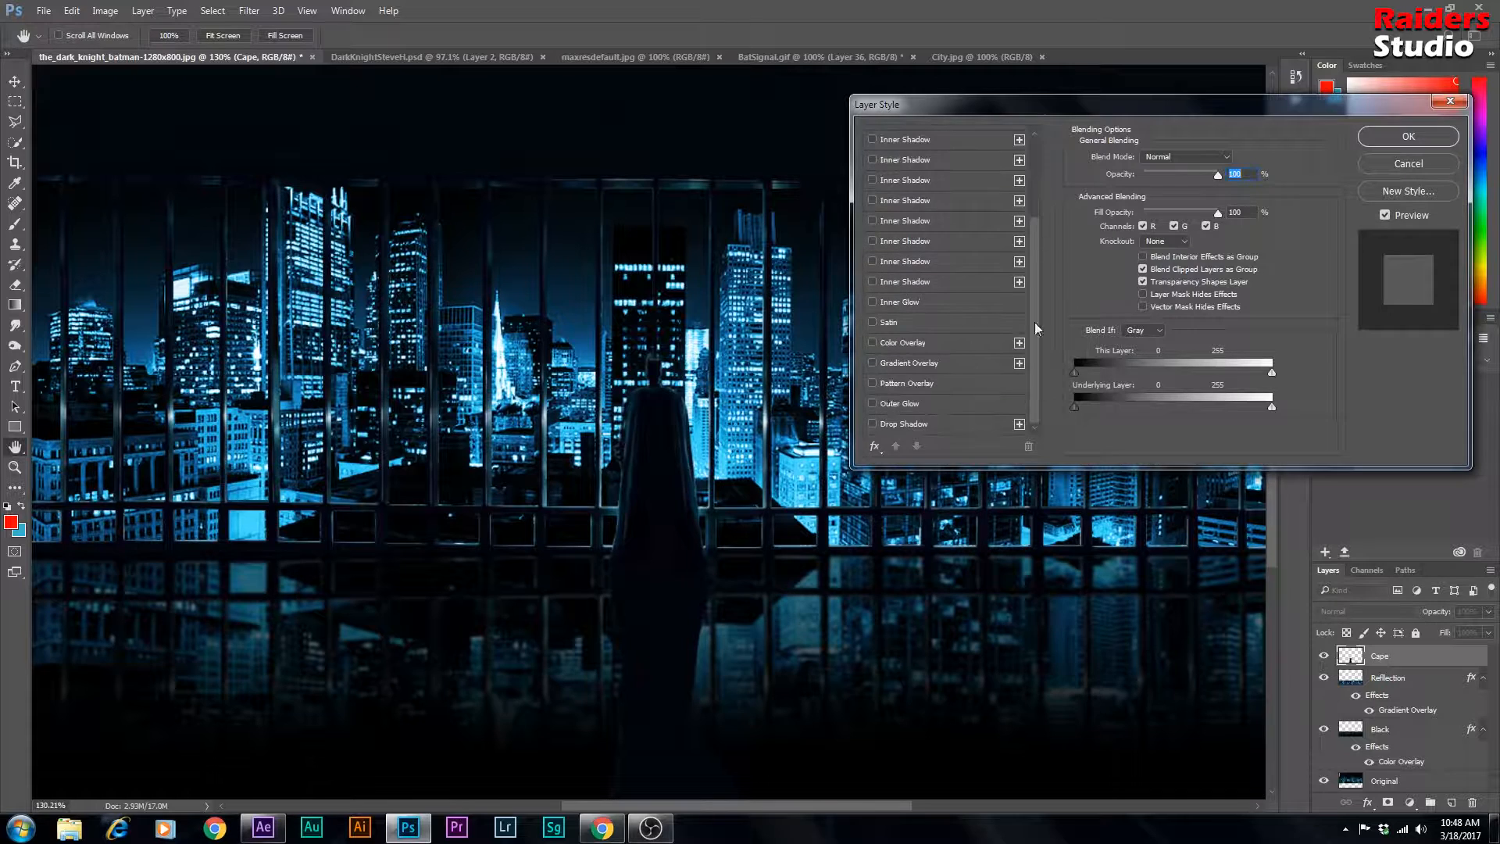
click(872, 365)
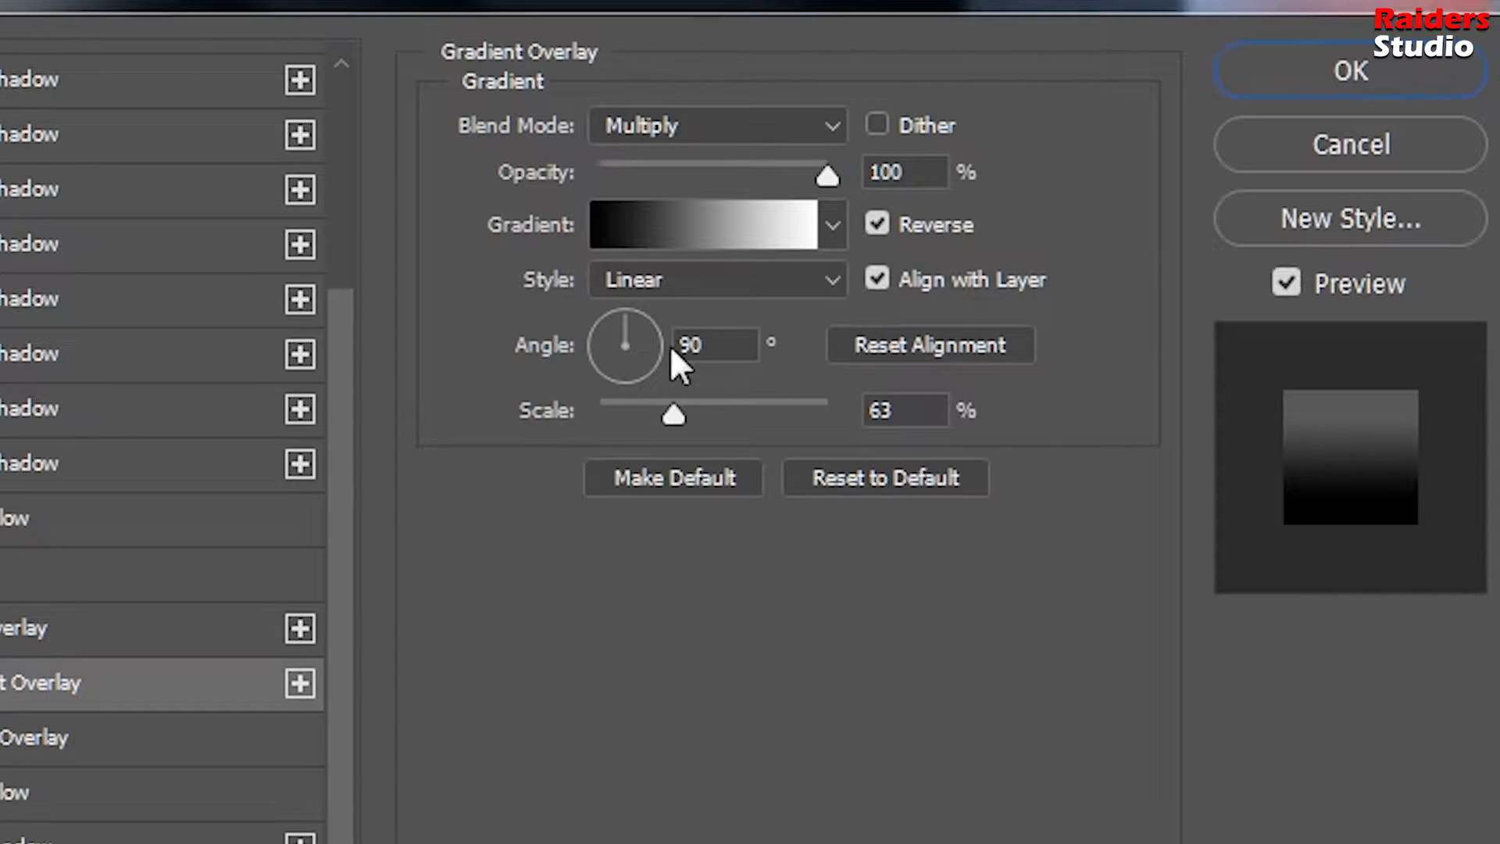
click(822, 225)
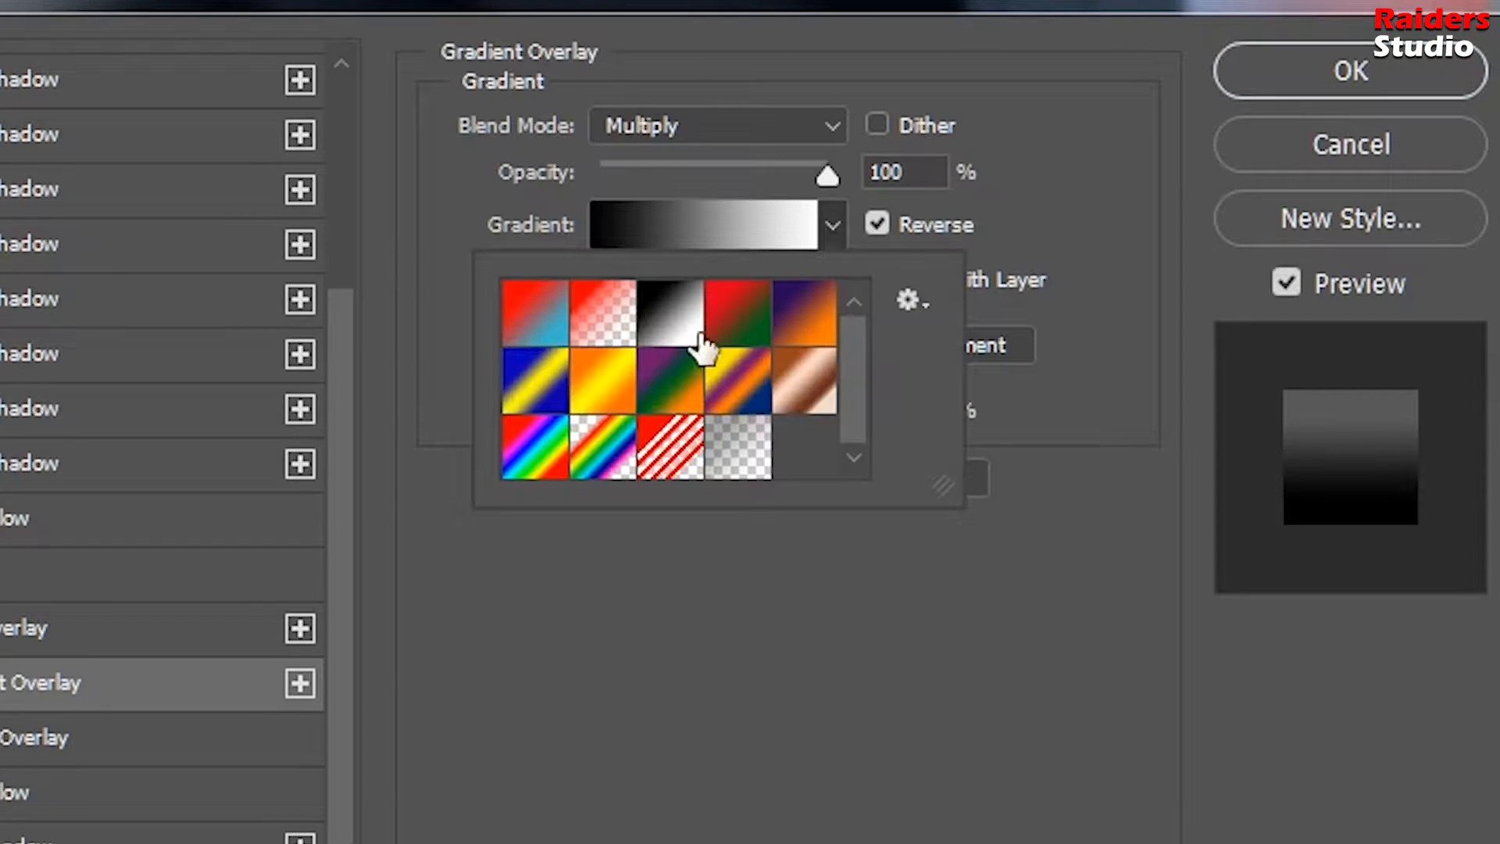
click(670, 332)
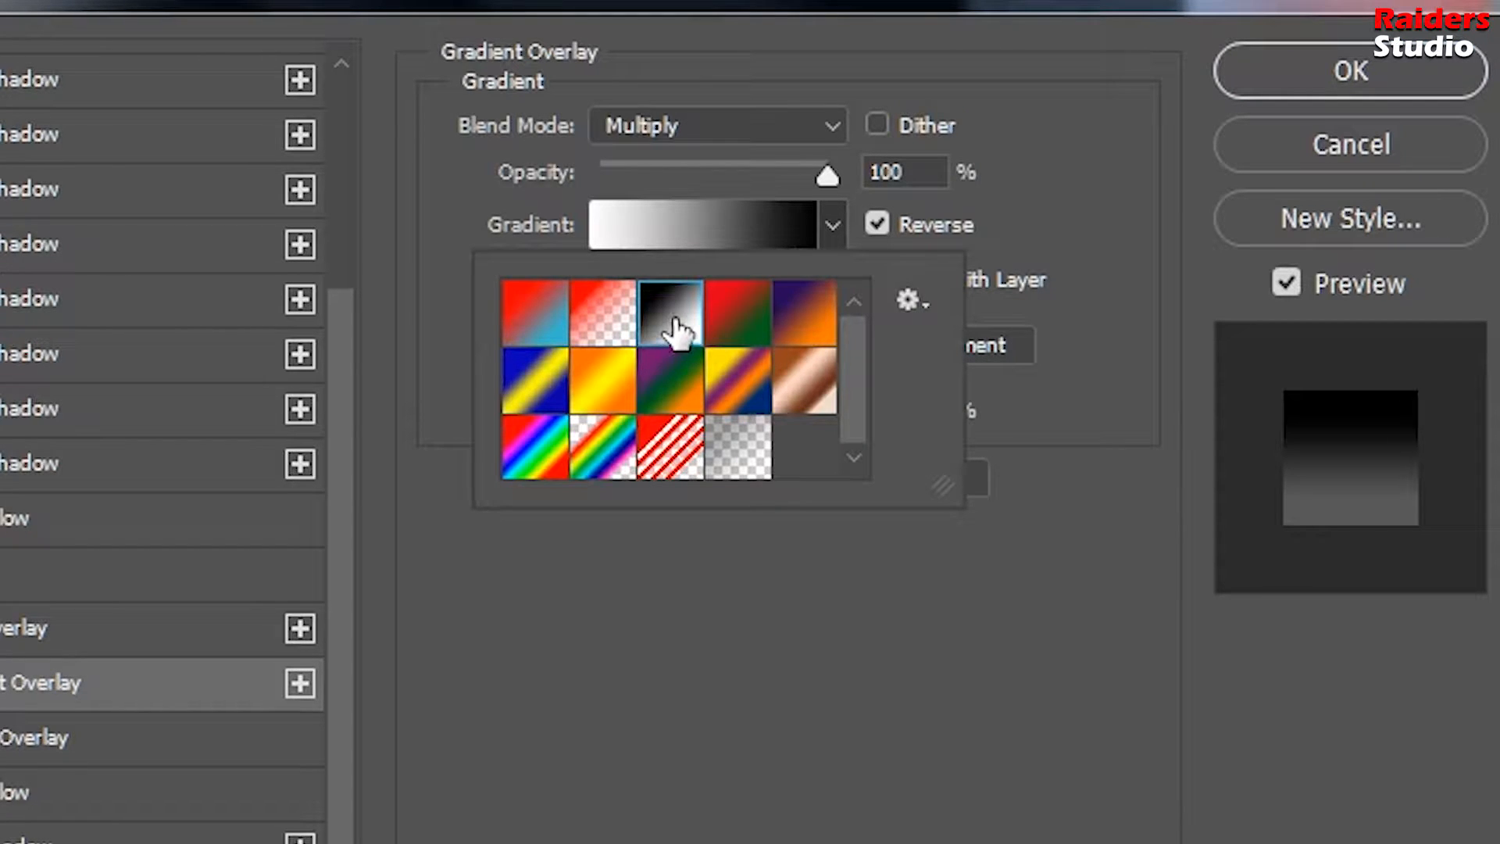
click(1055, 222)
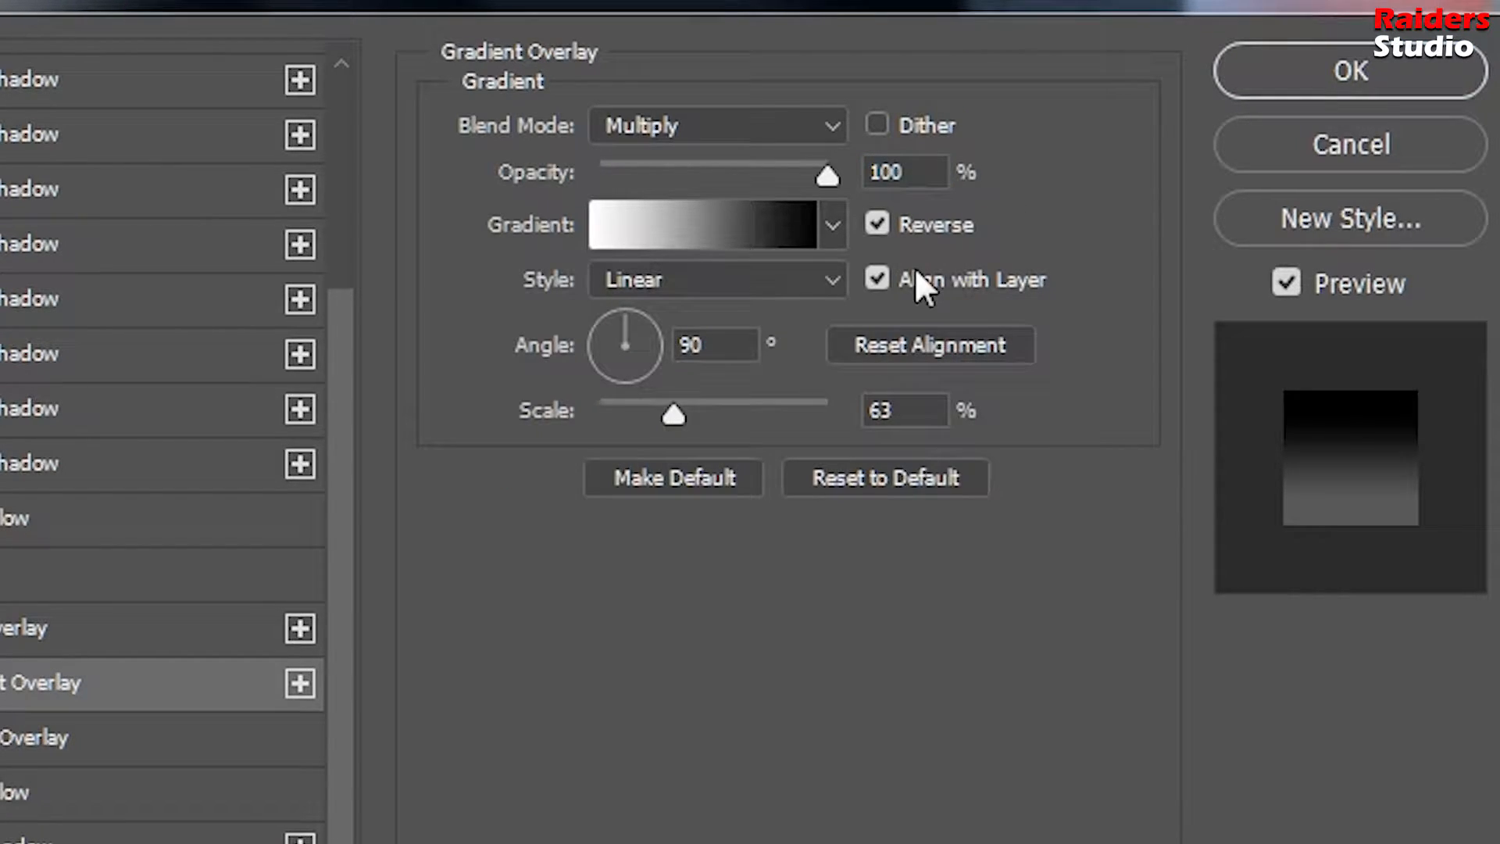
click(878, 224)
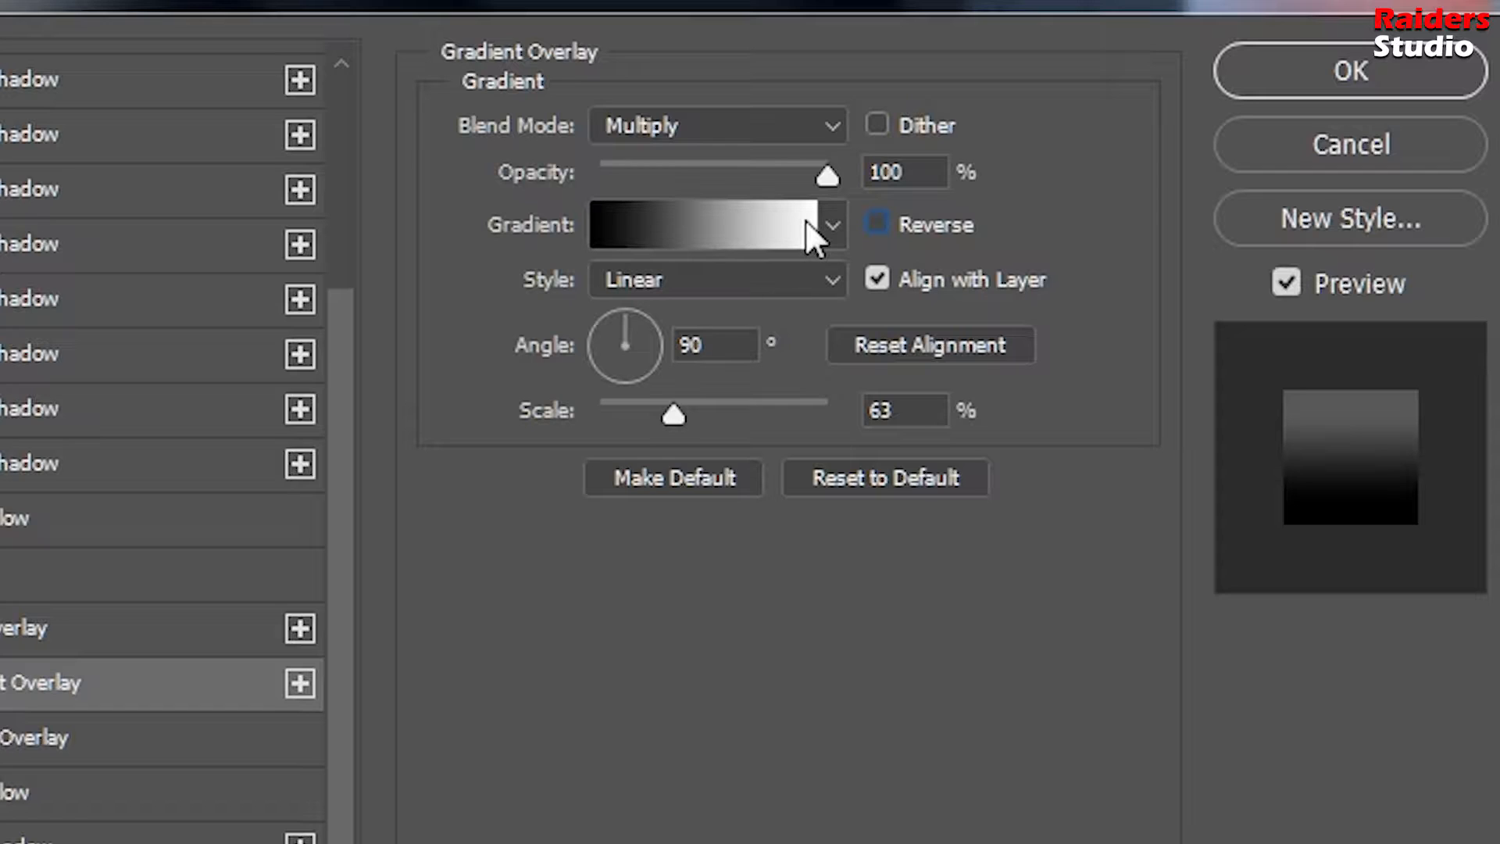
click(877, 225)
click(877, 225)
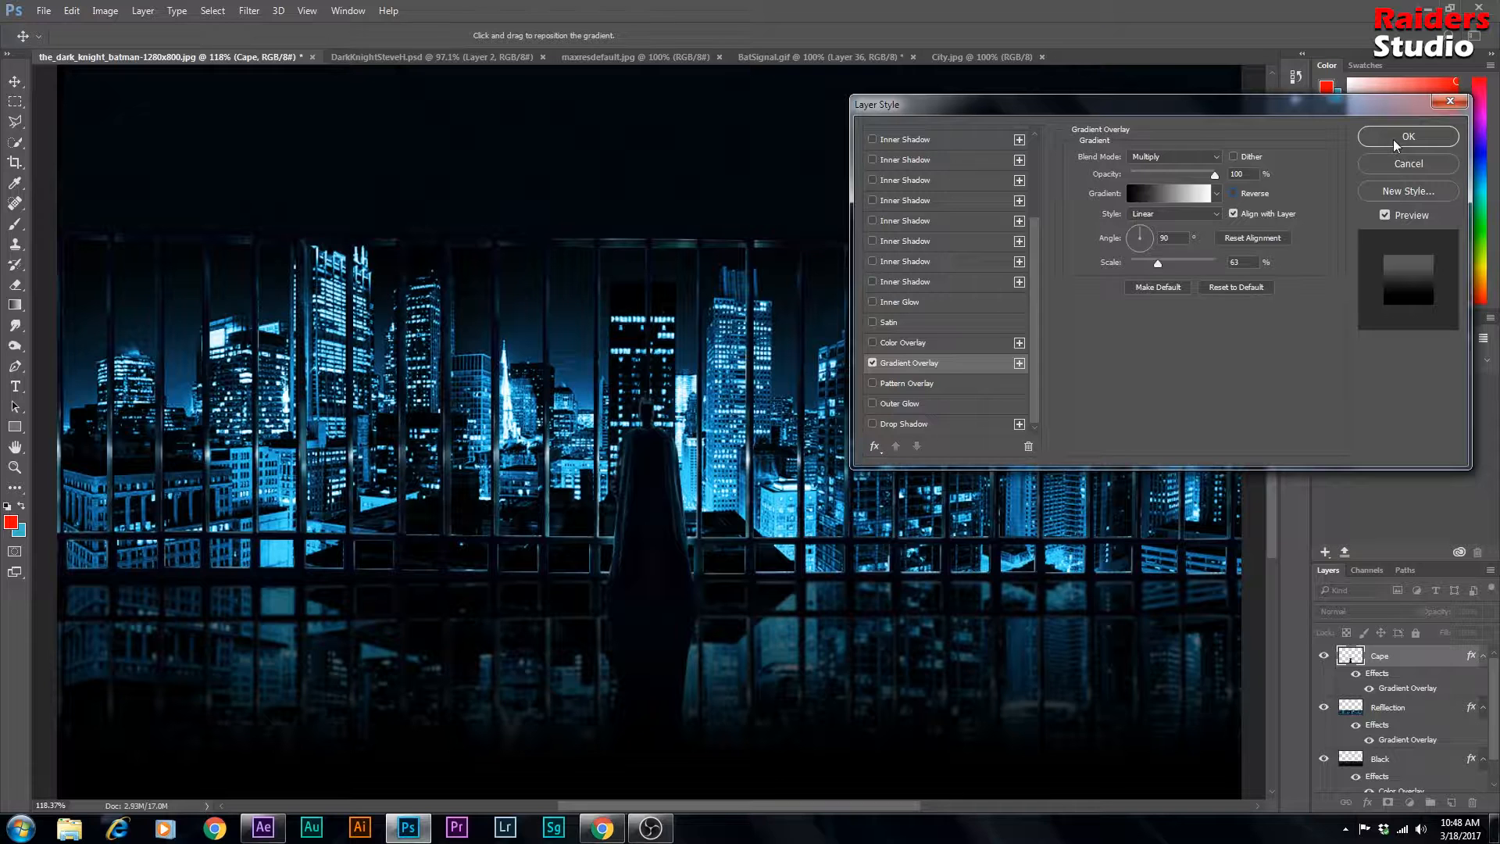
click(1328, 78)
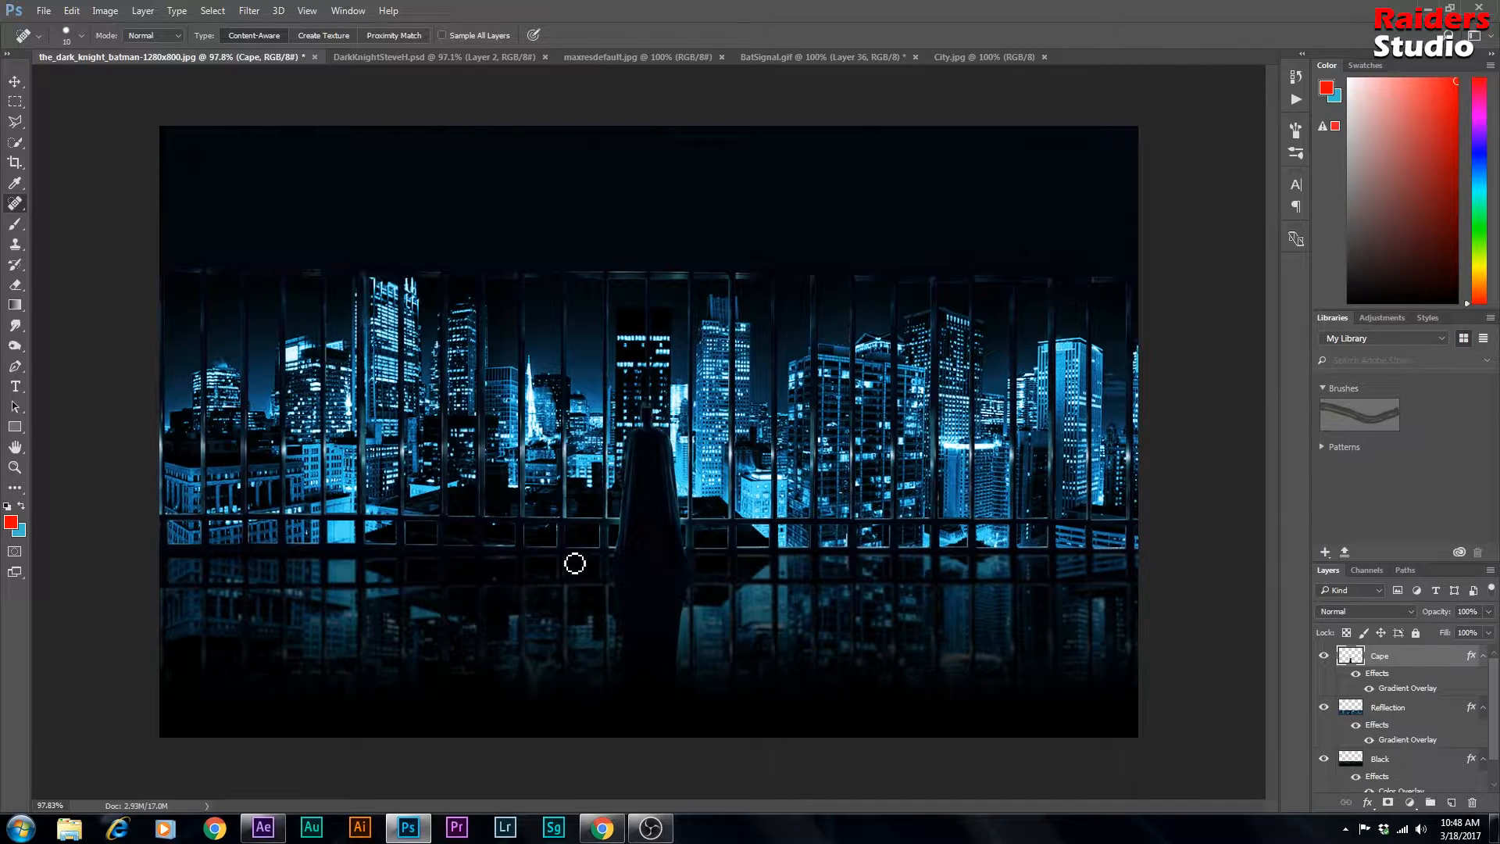
scroll(572, 563, down, 2)
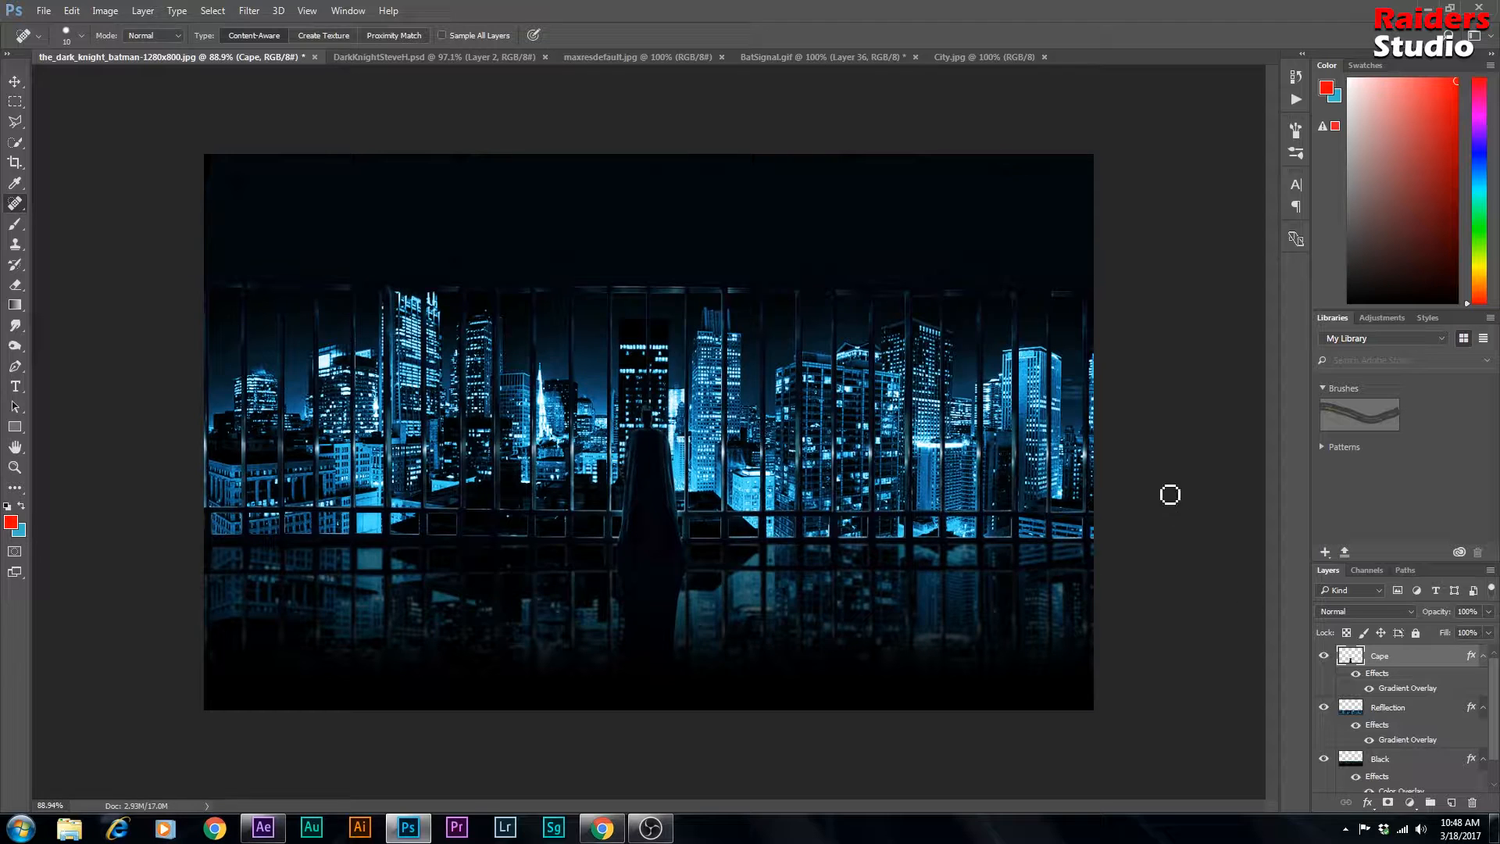
Step: Try a Photo Filter on the Original layer with green #1cc72c at 39% density
scroll(1494, 673, down, 1)
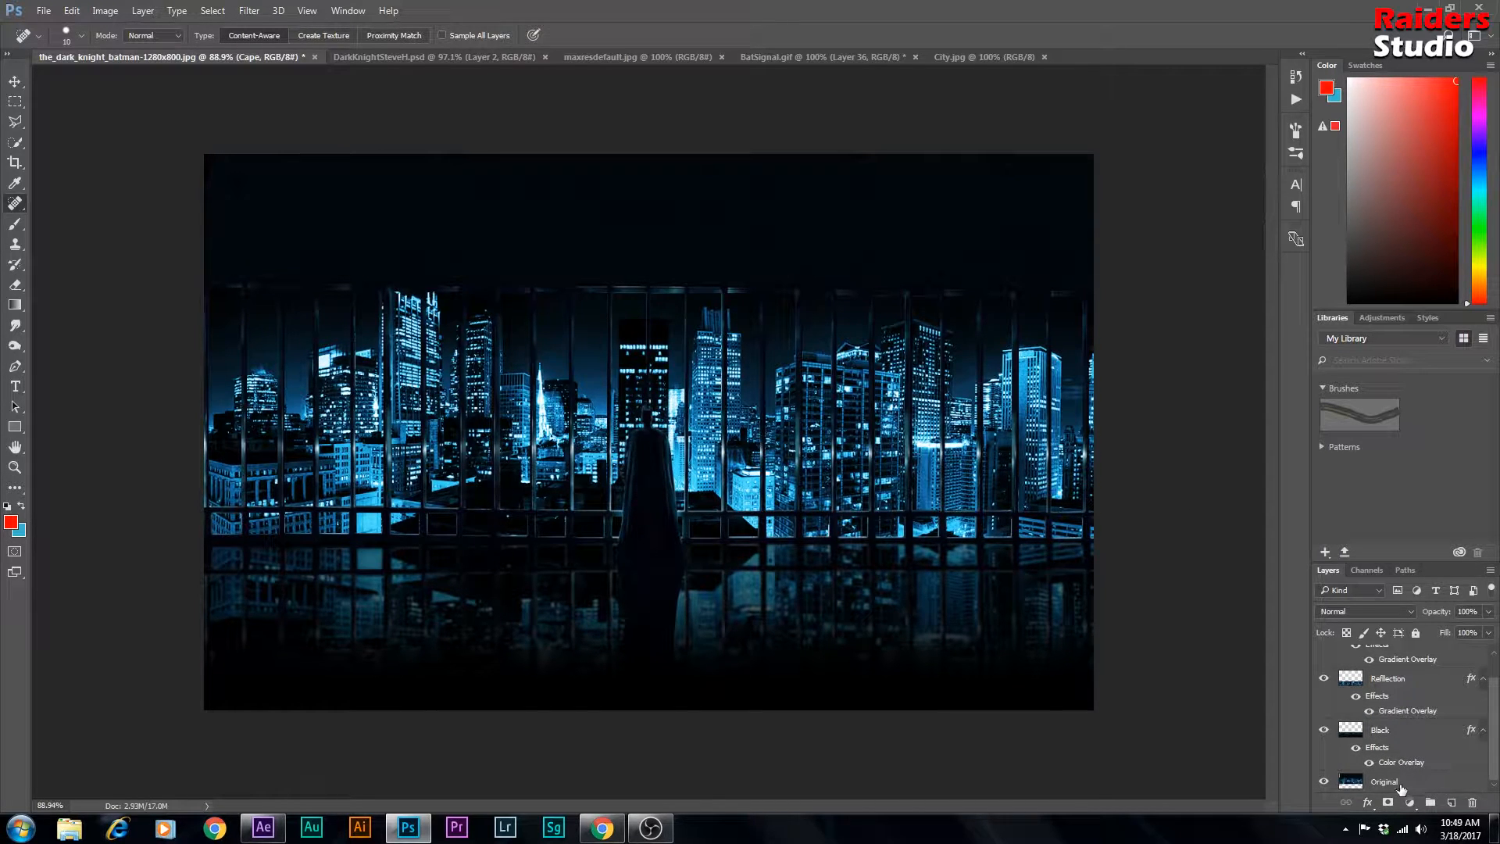
click(1396, 782)
click(105, 11)
mouse_move(133, 46)
click(344, 172)
click(982, 239)
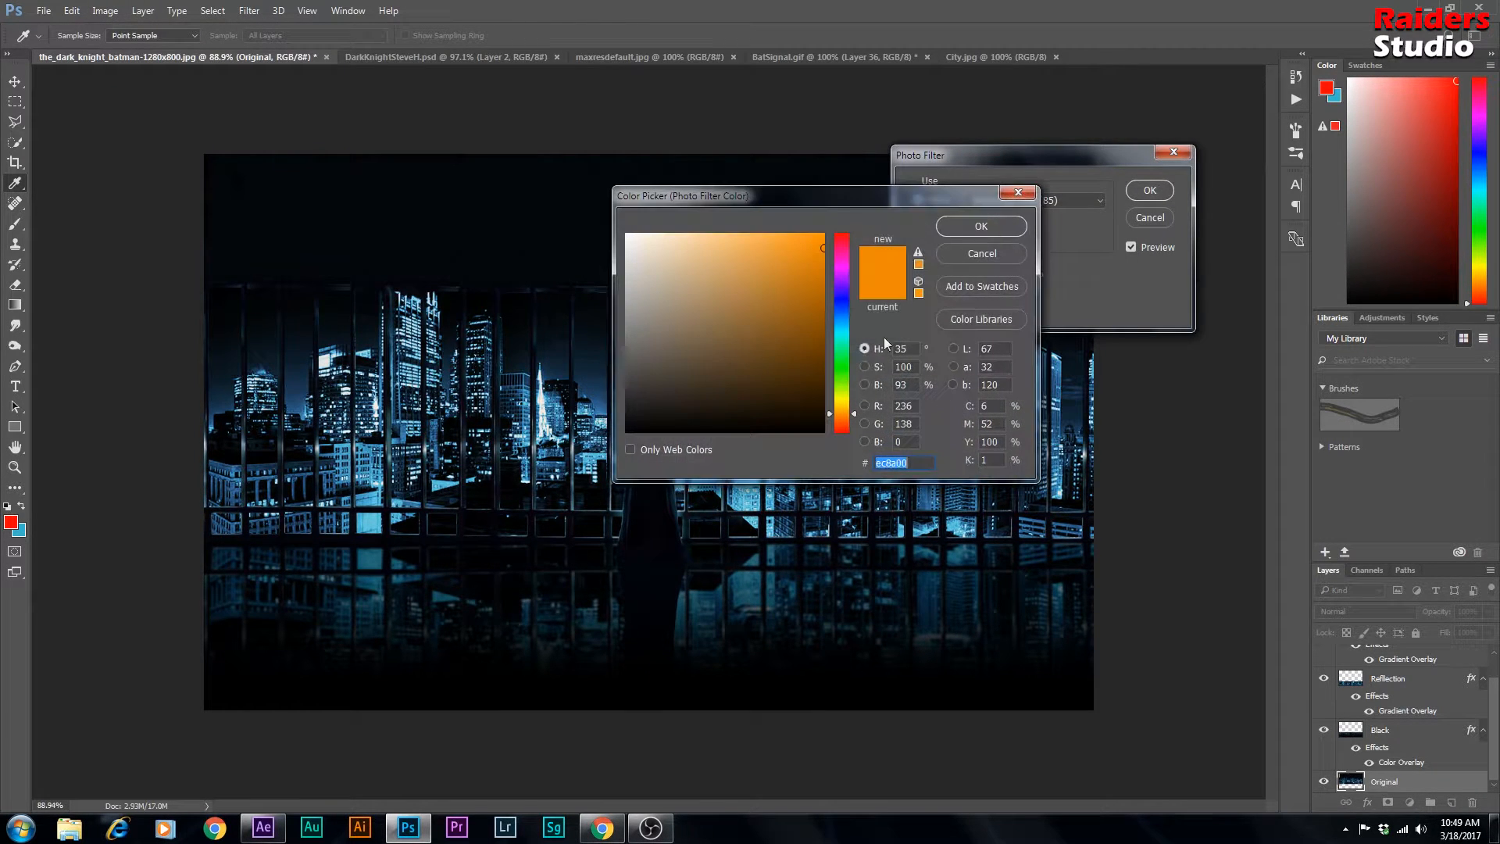
drag(843, 349, 843, 363)
click(796, 276)
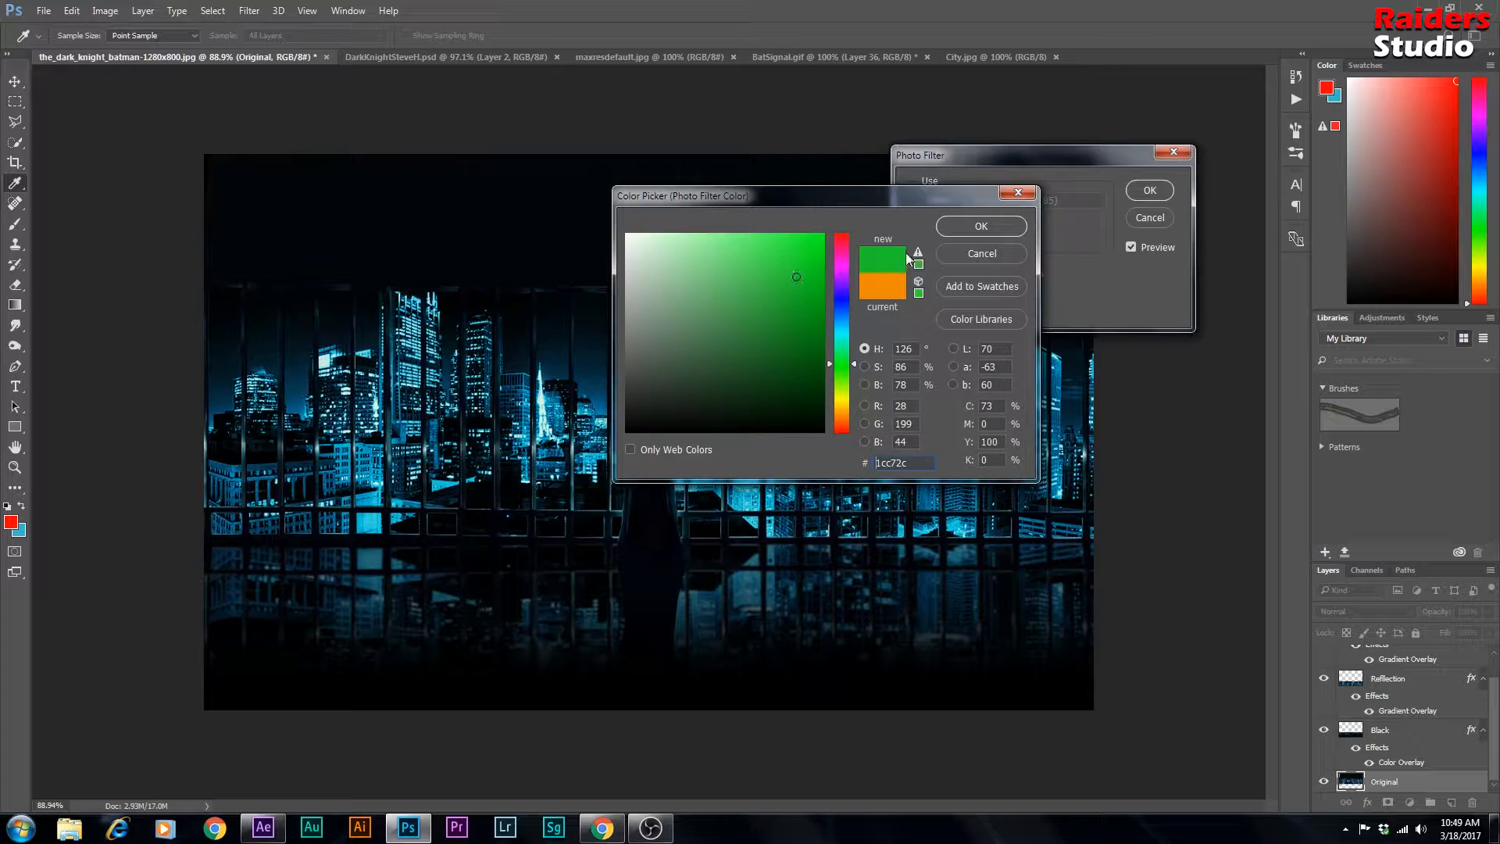
click(964, 233)
drag(982, 297, 959, 295)
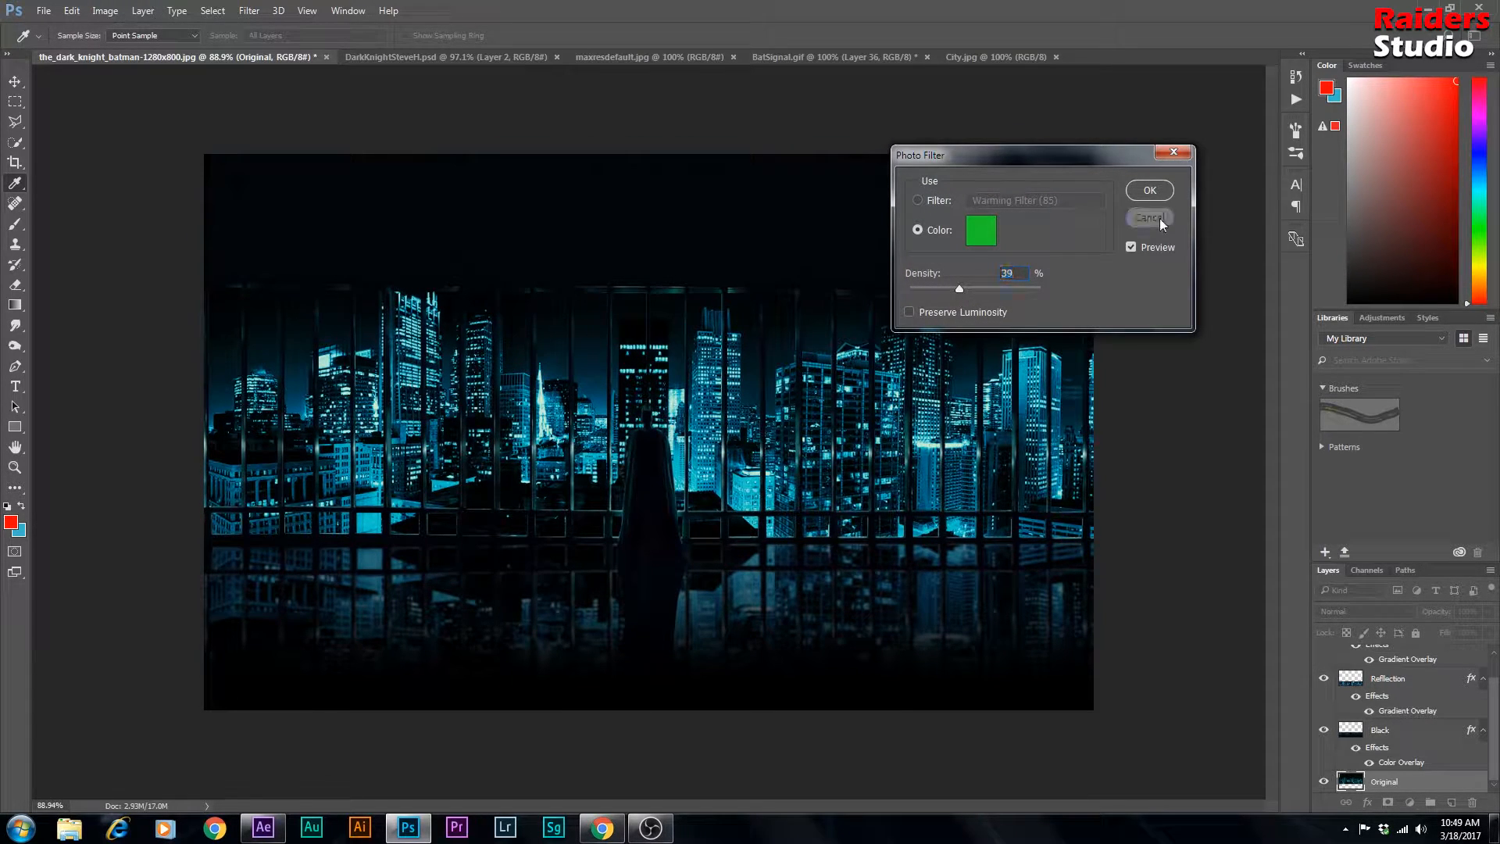
click(1159, 217)
scroll(598, 445, up, 4)
scroll(599, 446, down, 4)
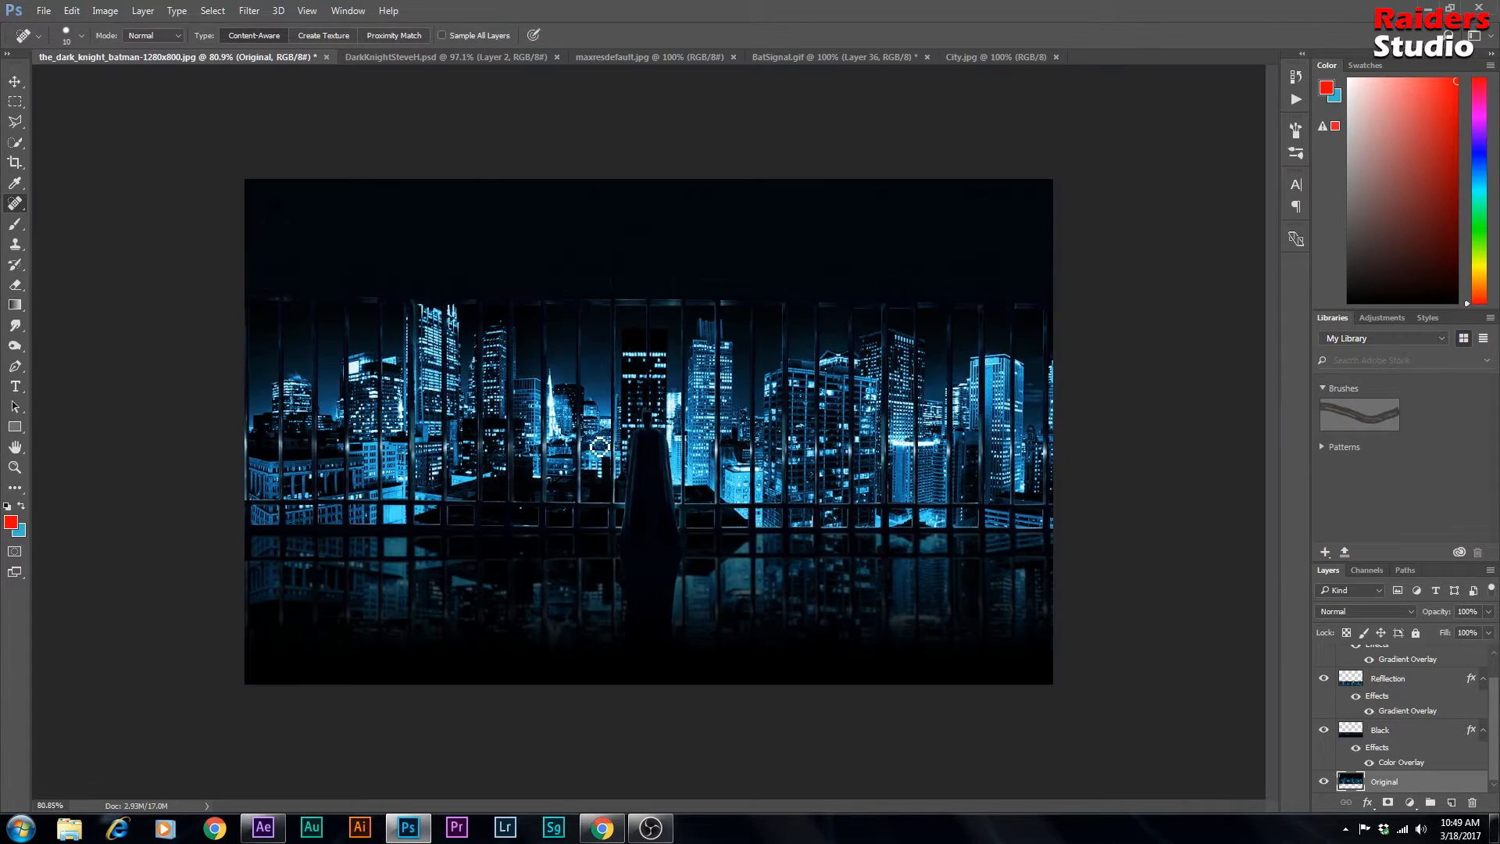
scroll(664, 476, up, 1)
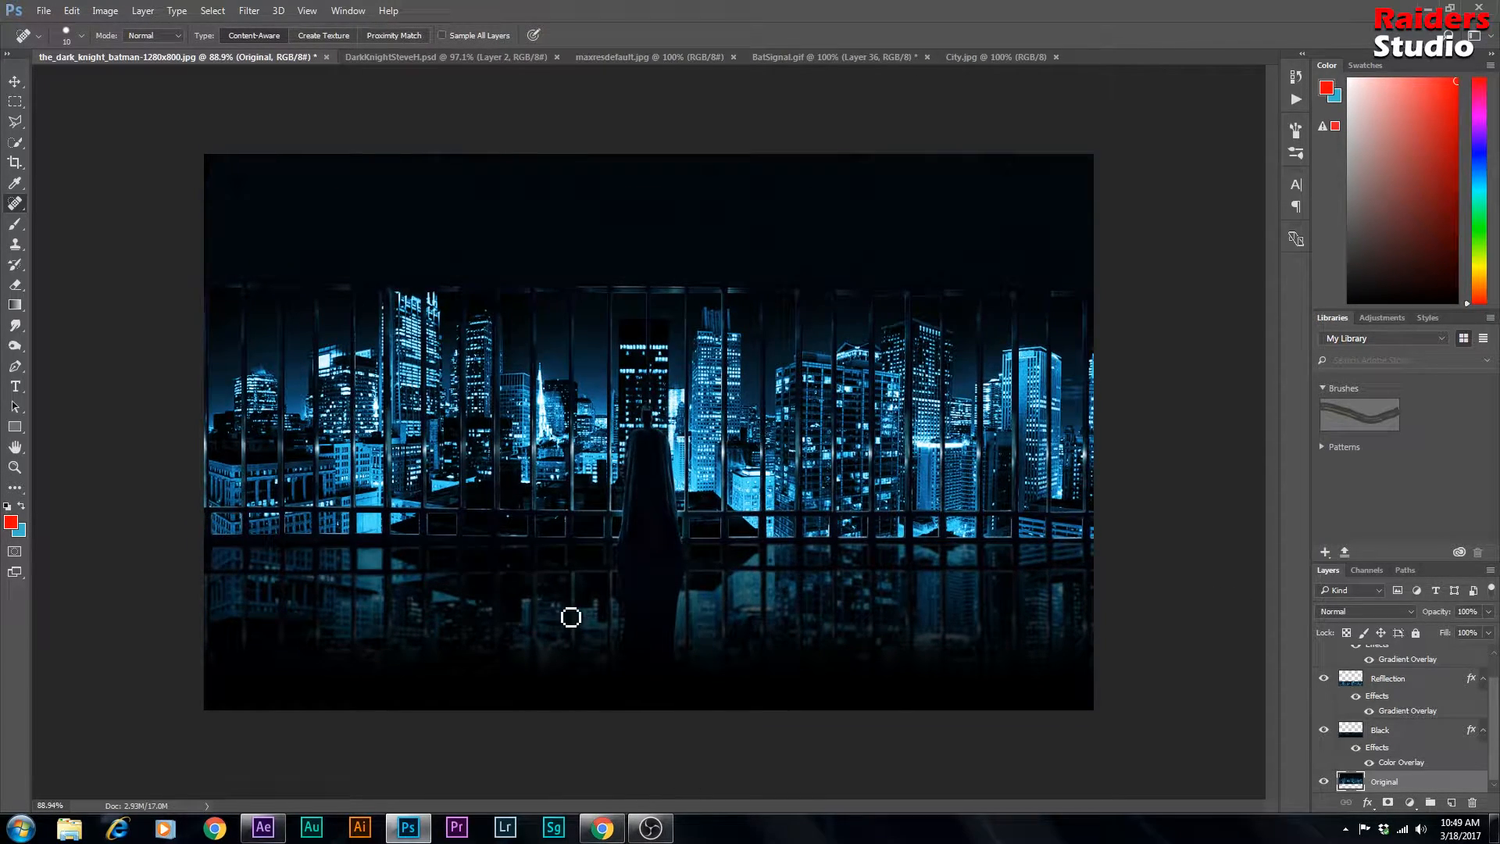
scroll(579, 674, up, 2)
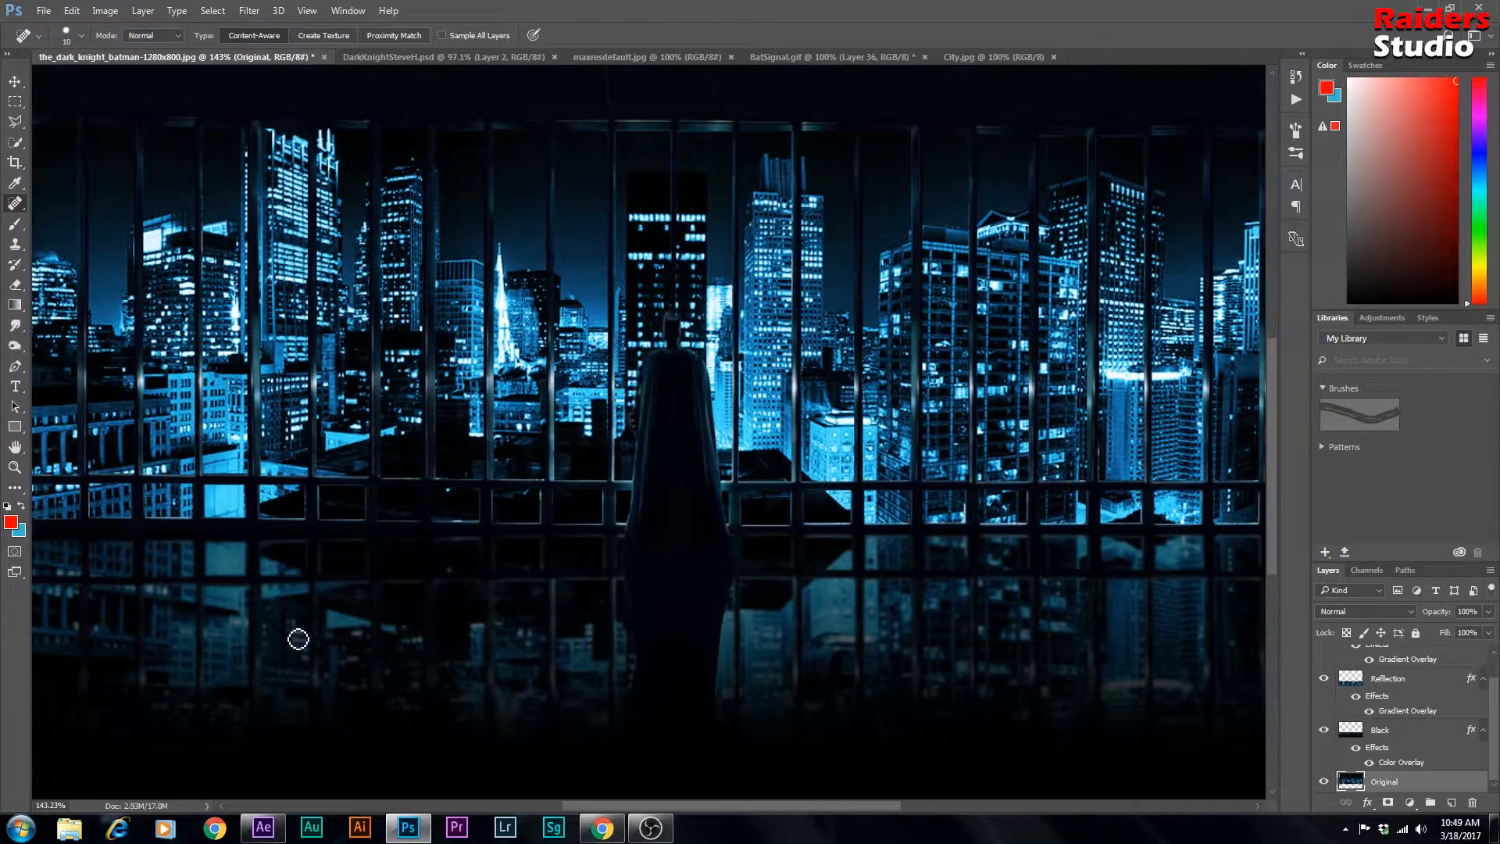
scroll(615, 668, down, 2)
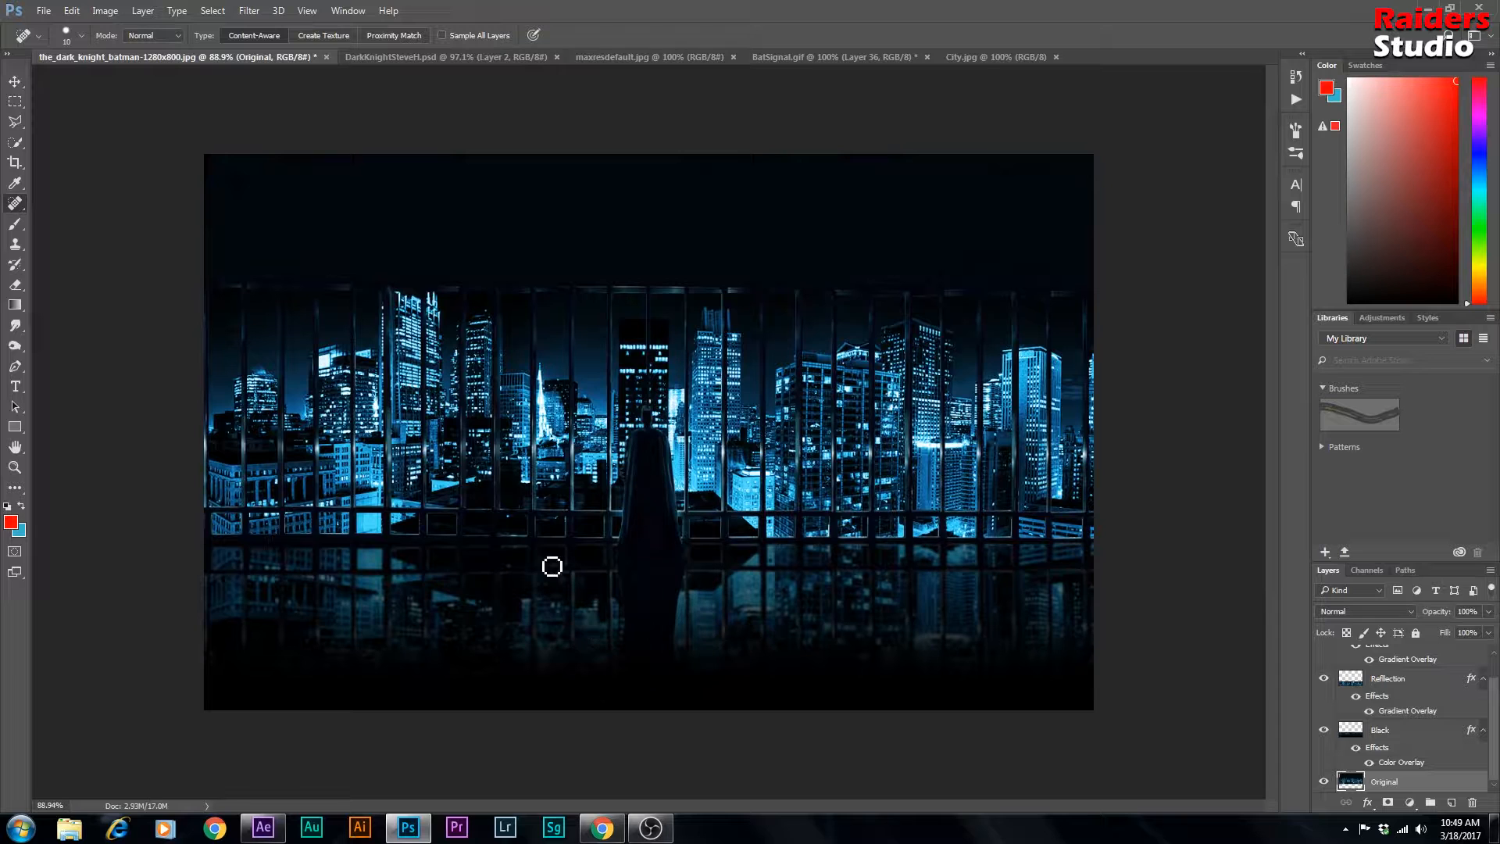
Step: In maxresdefault.jpg, select the full-width grid floor area with the Rectangular Marquee Tool and copy it
click(612, 60)
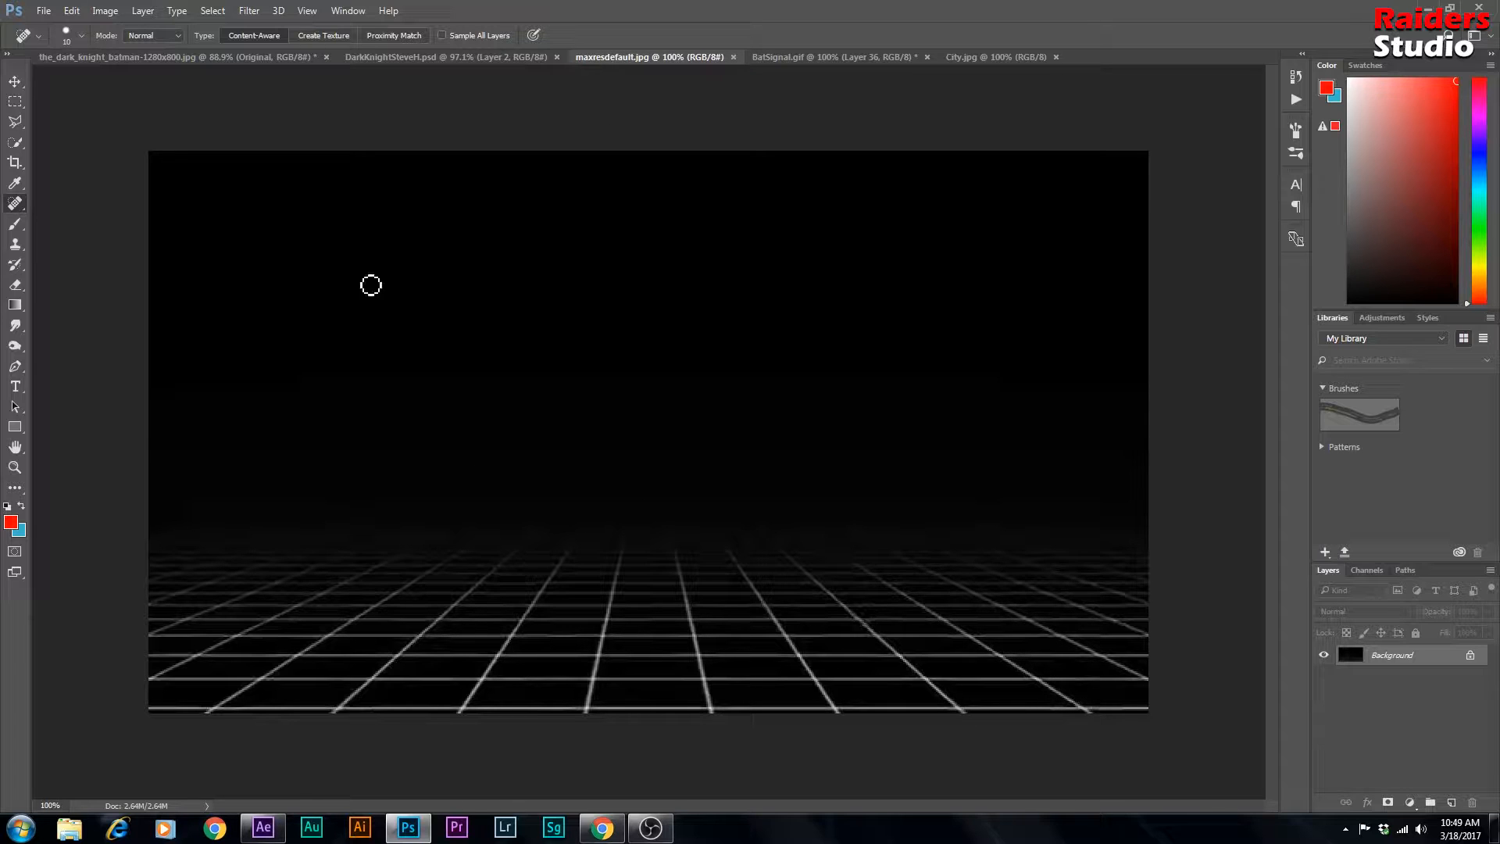
click(15, 101)
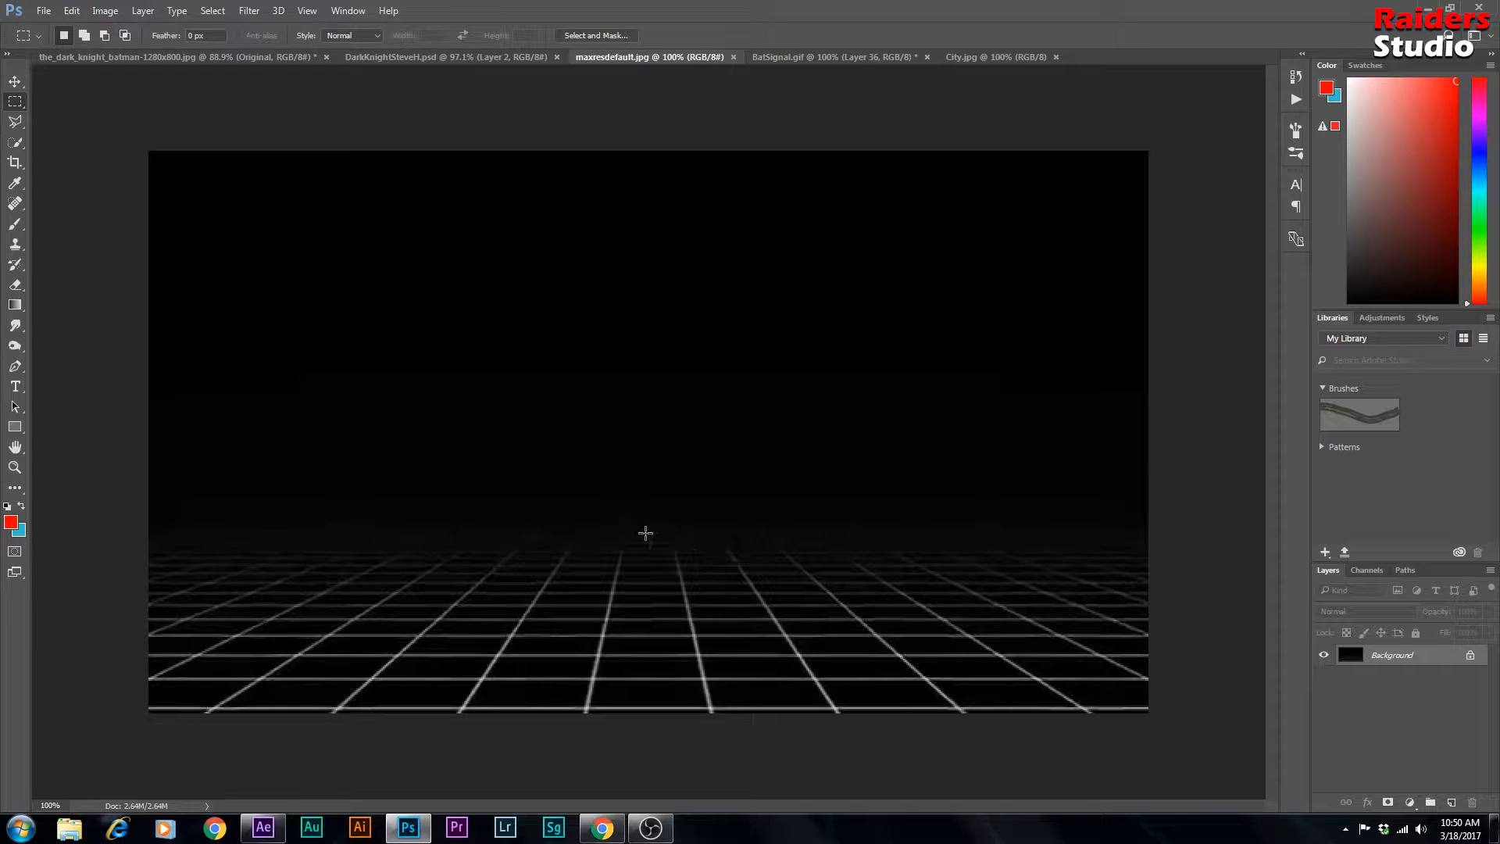
drag(145, 522, 1128, 758)
right_click(14, 104)
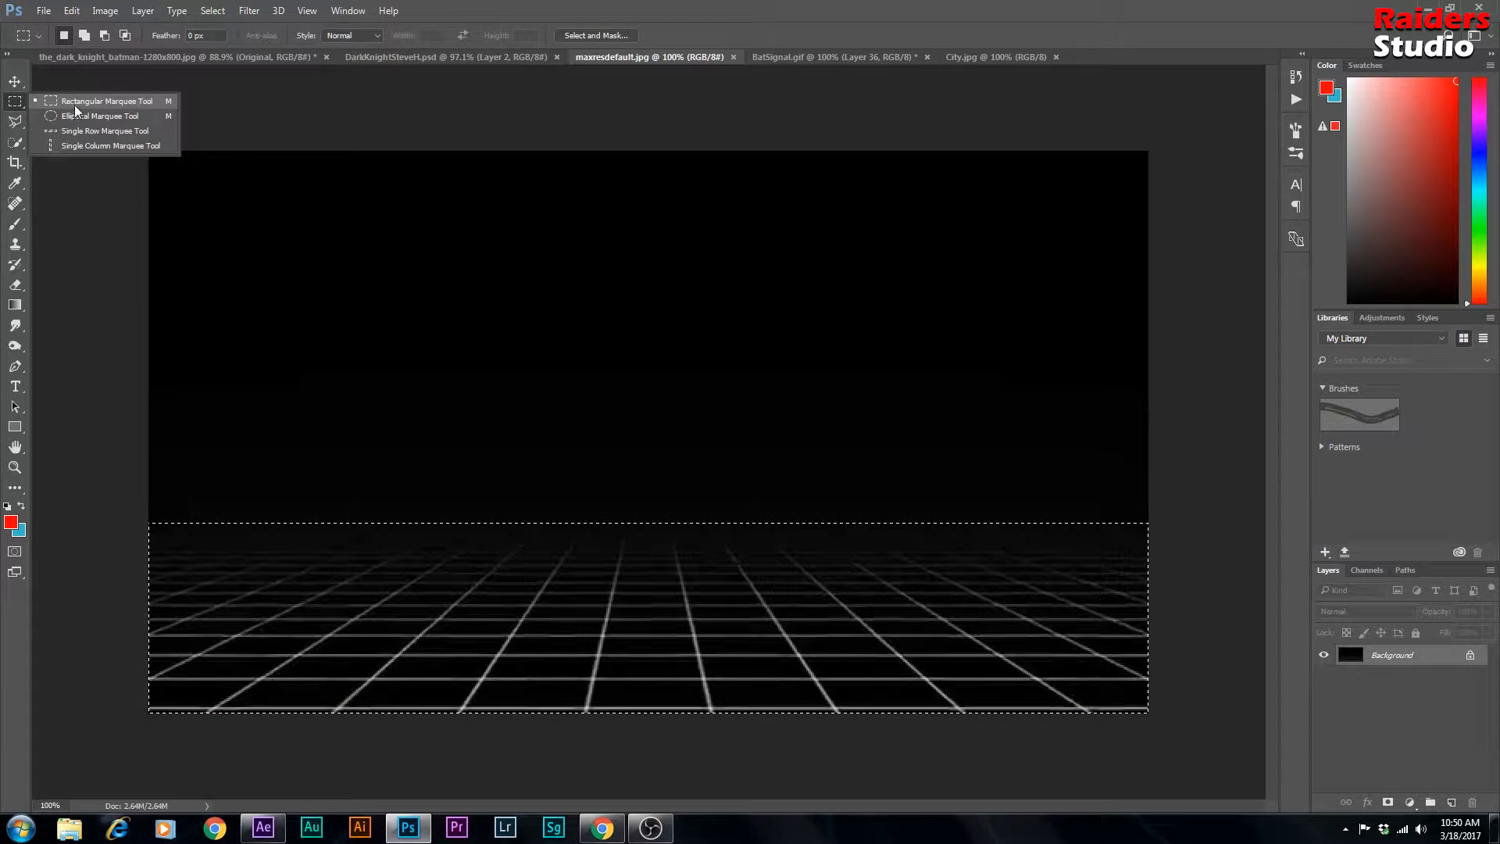
click(77, 105)
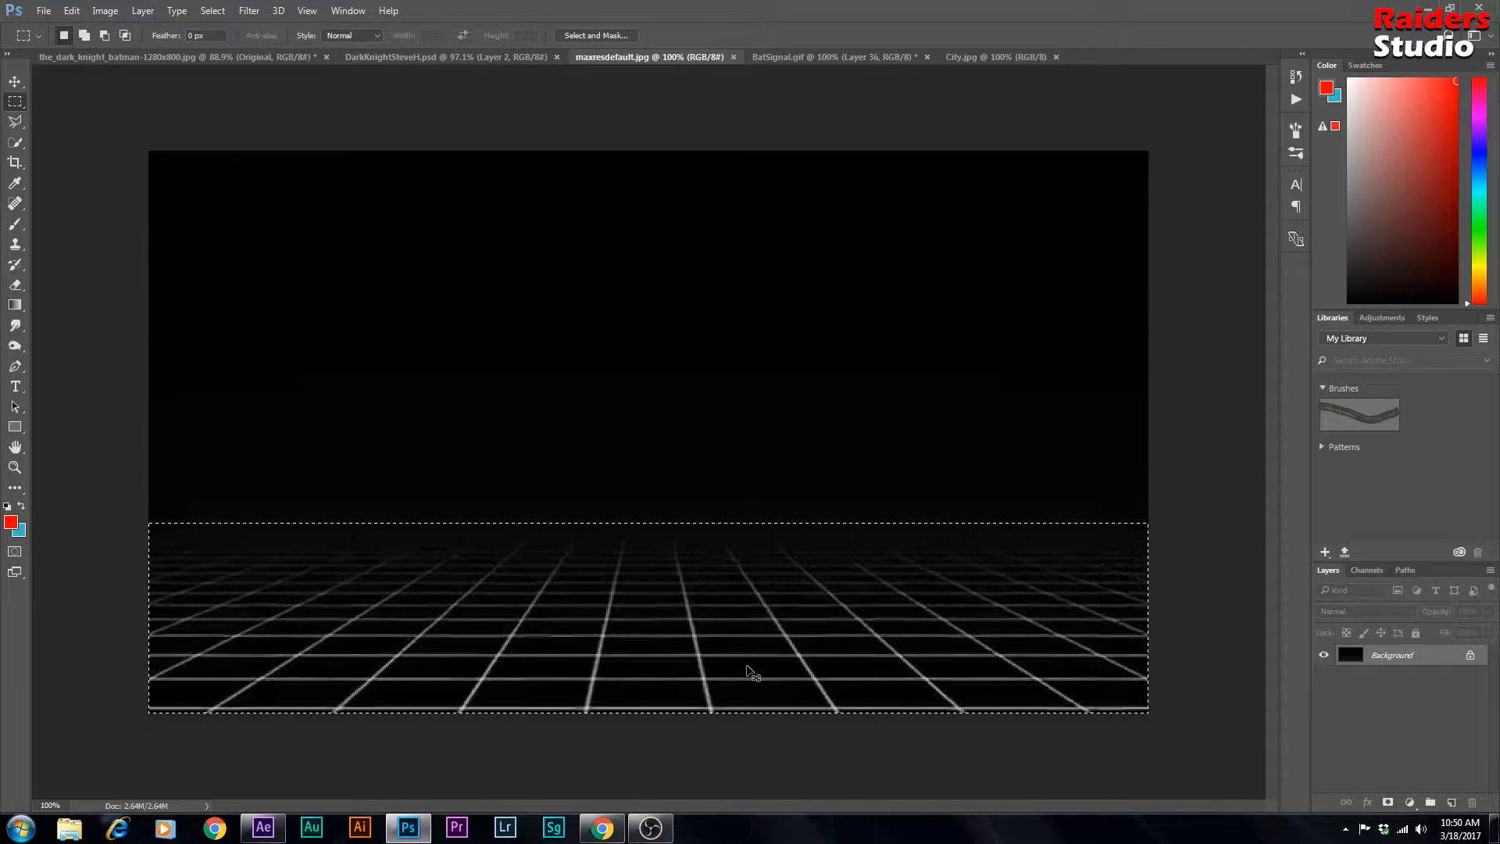
Step: Paste the copied grid into the_dark_knight_batman-1280x800.jpg as a new layer above the Cape layer
click(260, 59)
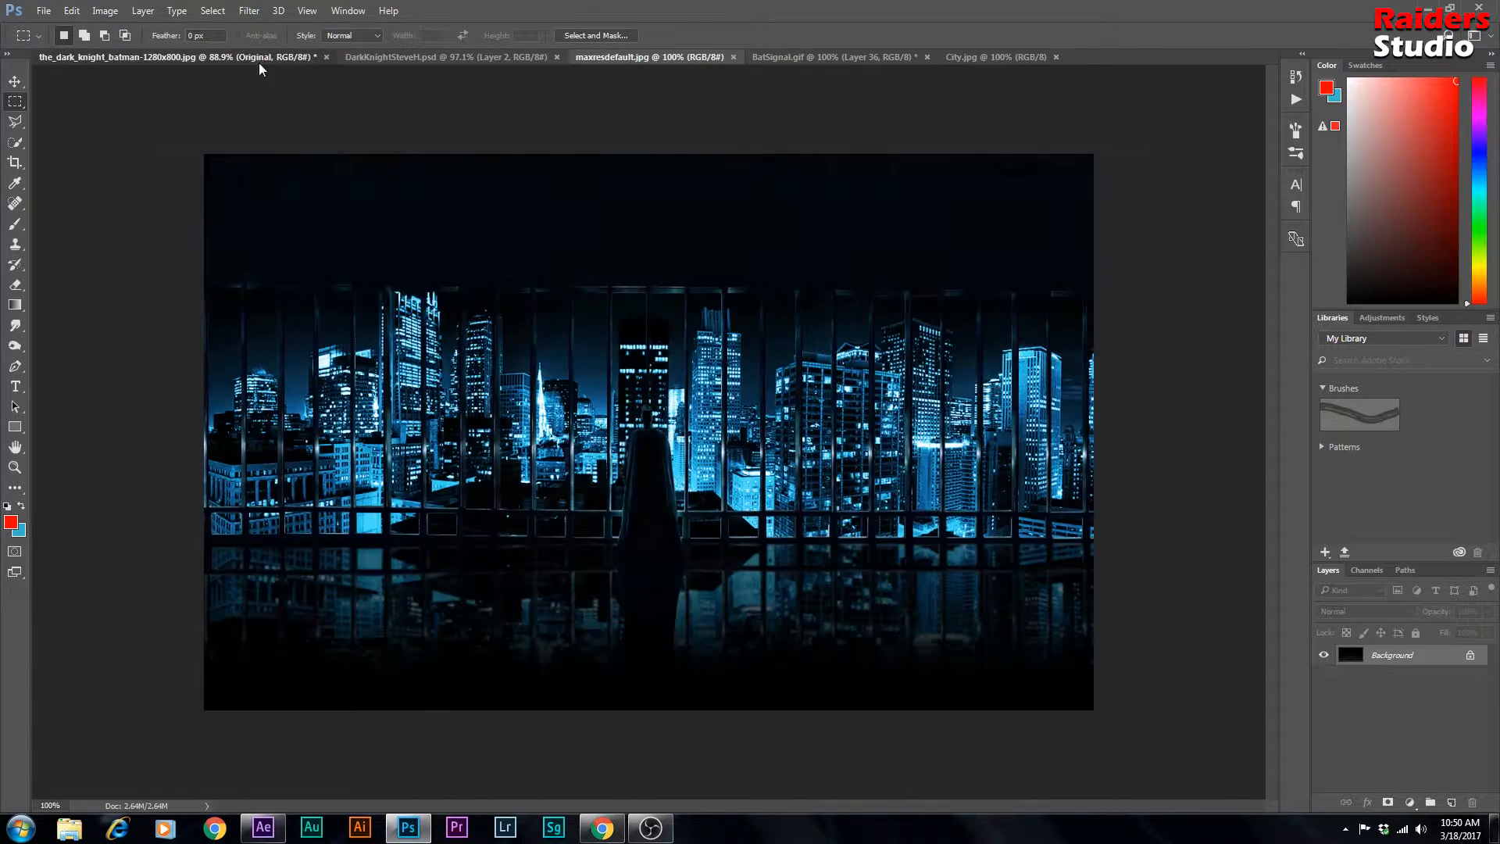
drag(1493, 742, 1492, 700)
click(1386, 659)
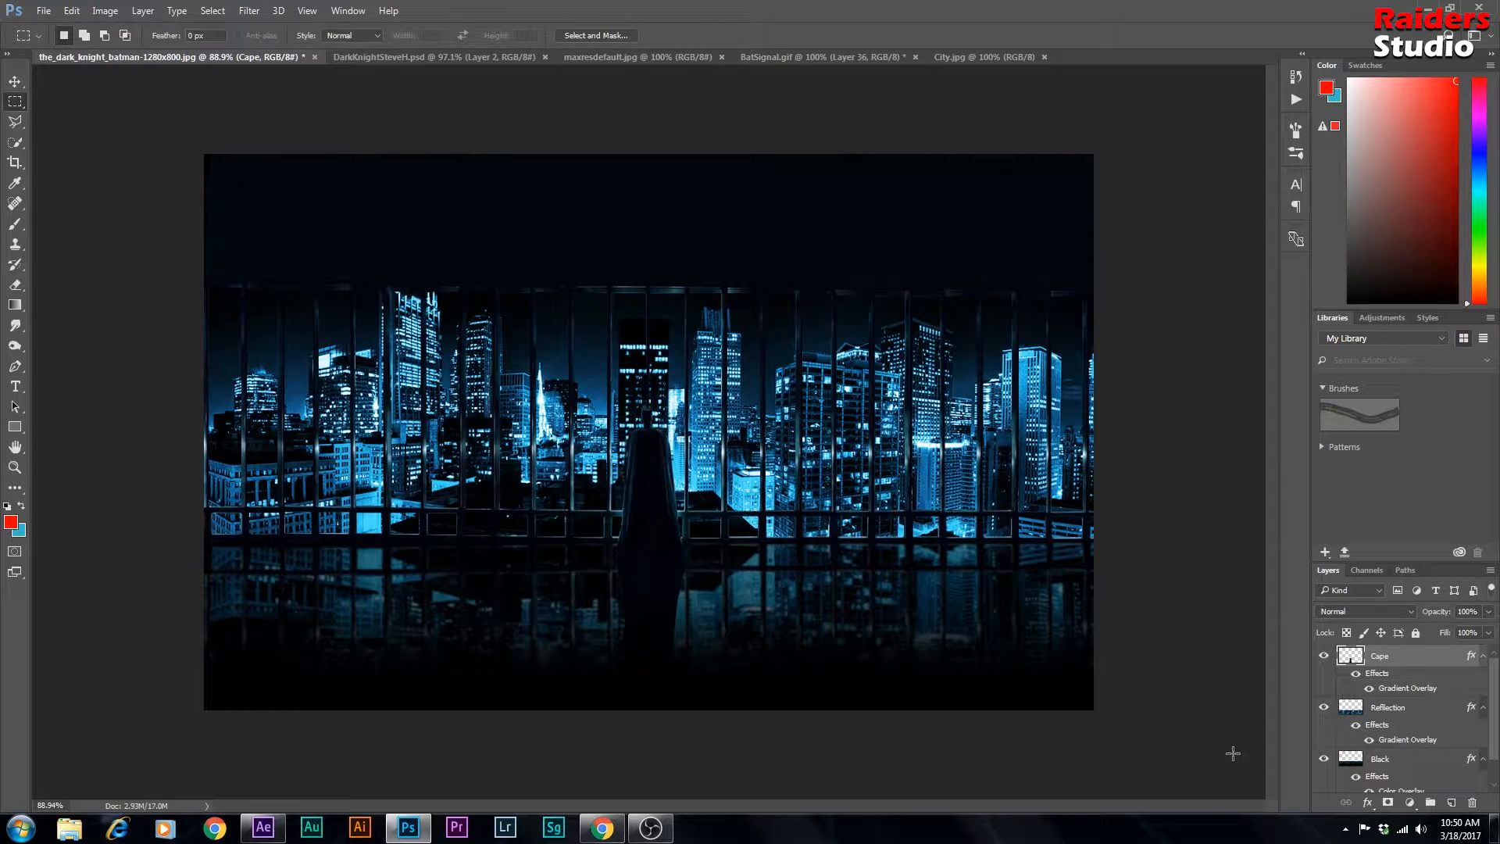
key(ctrl+v)
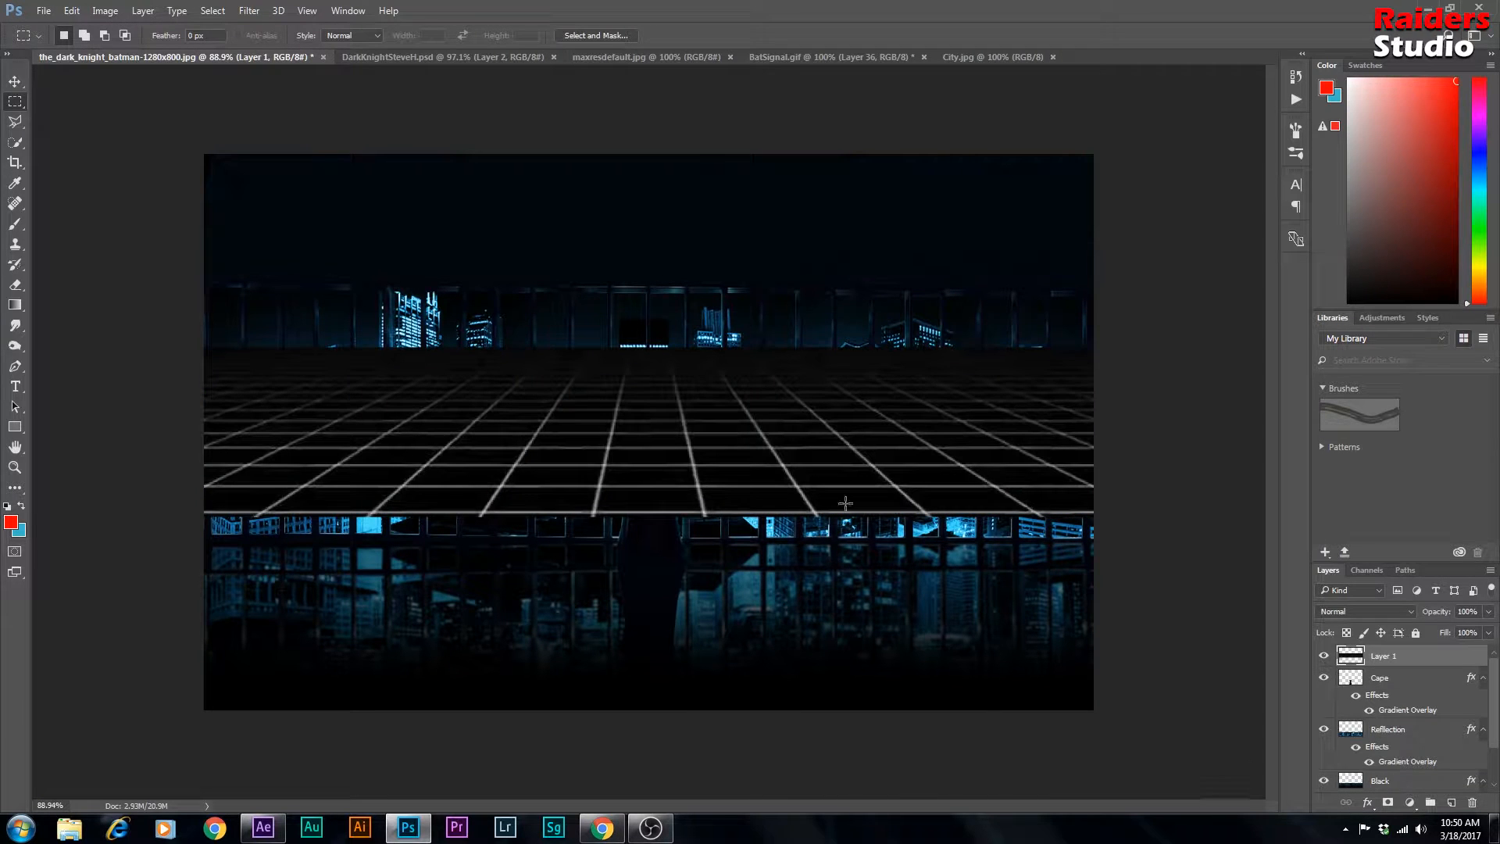
Step: Move the pasted grid over the floor so its upper edge meets the base of the window railing
click(15, 81)
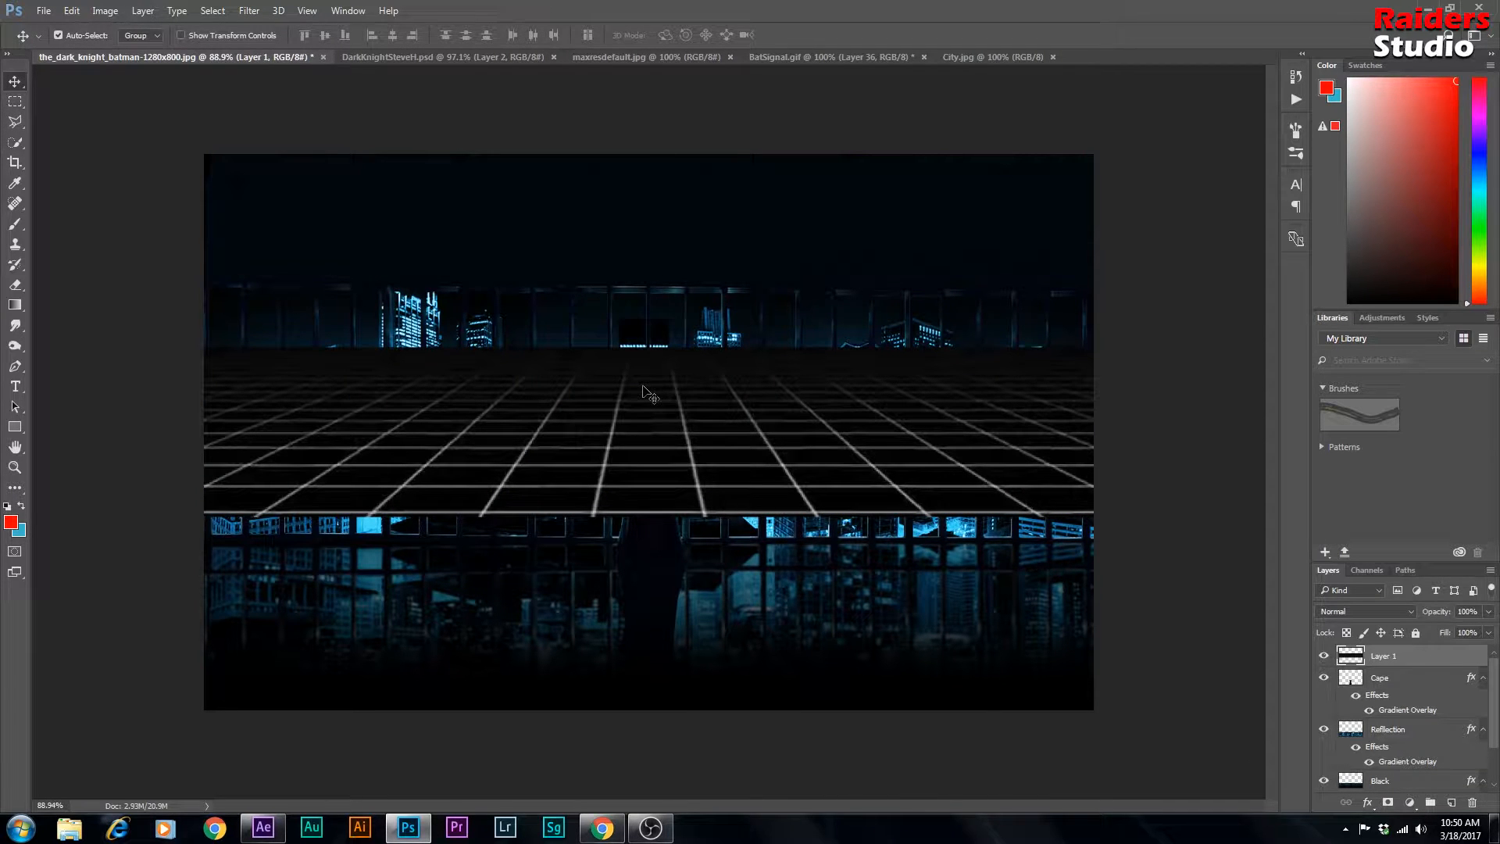
drag(650, 391, 633, 578)
scroll(637, 584, up, 4)
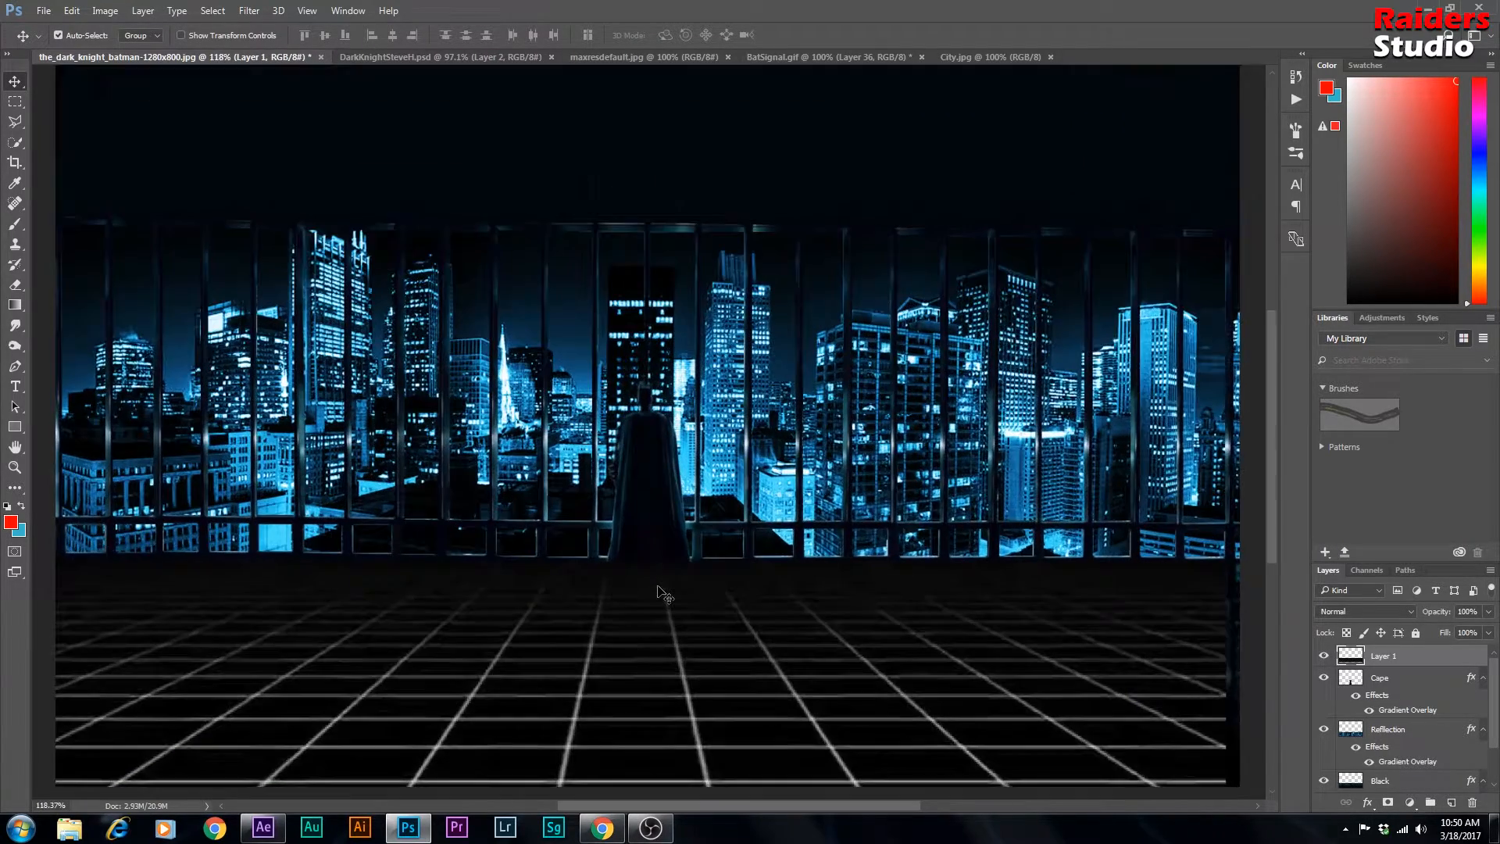
drag(662, 592, 622, 629)
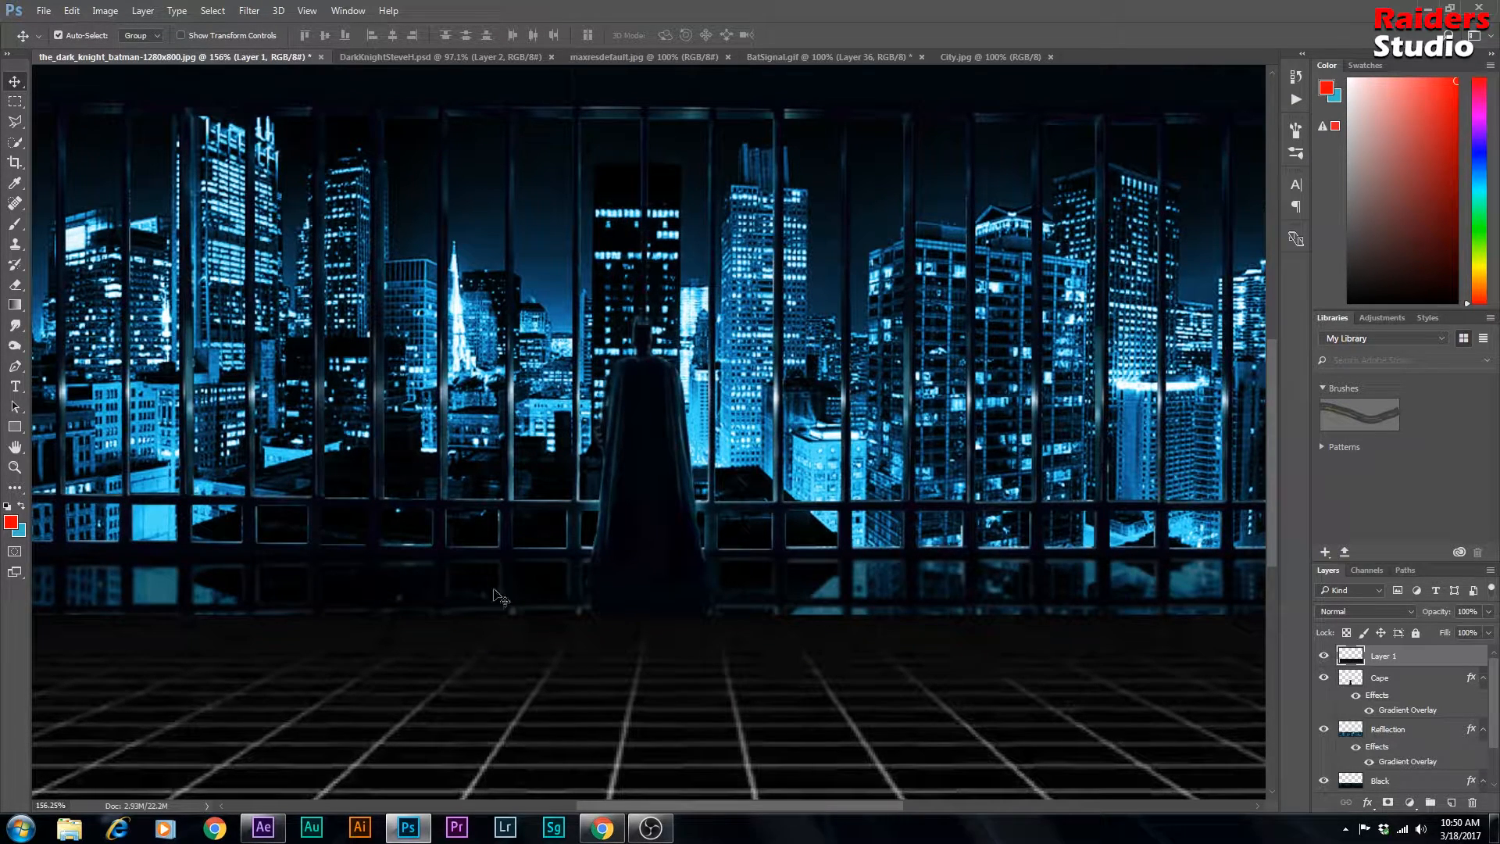
drag(654, 677, 652, 611)
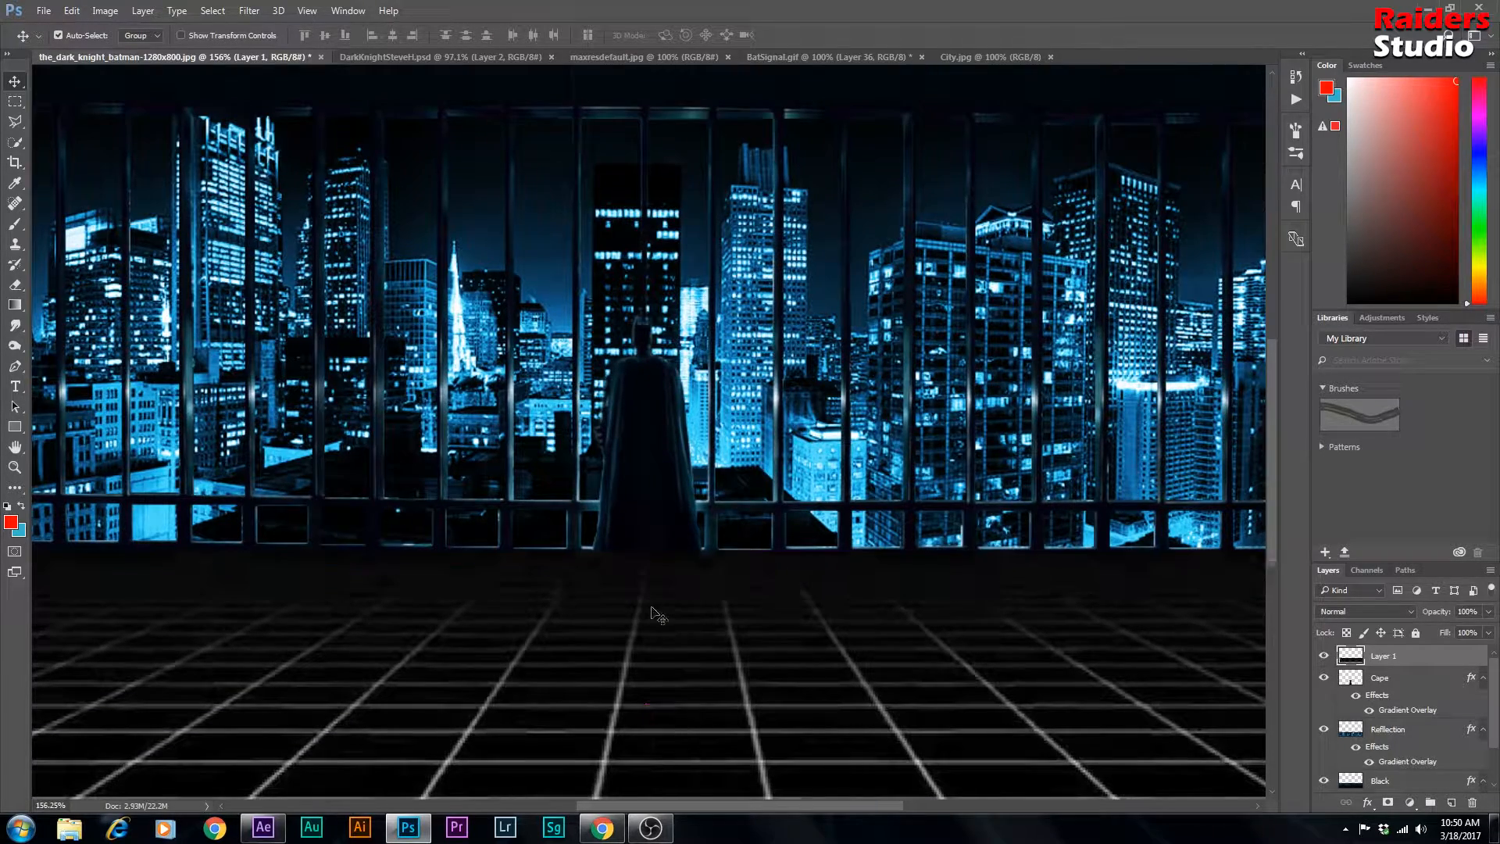
scroll(653, 612, down, 5)
scroll(693, 609, up, 1)
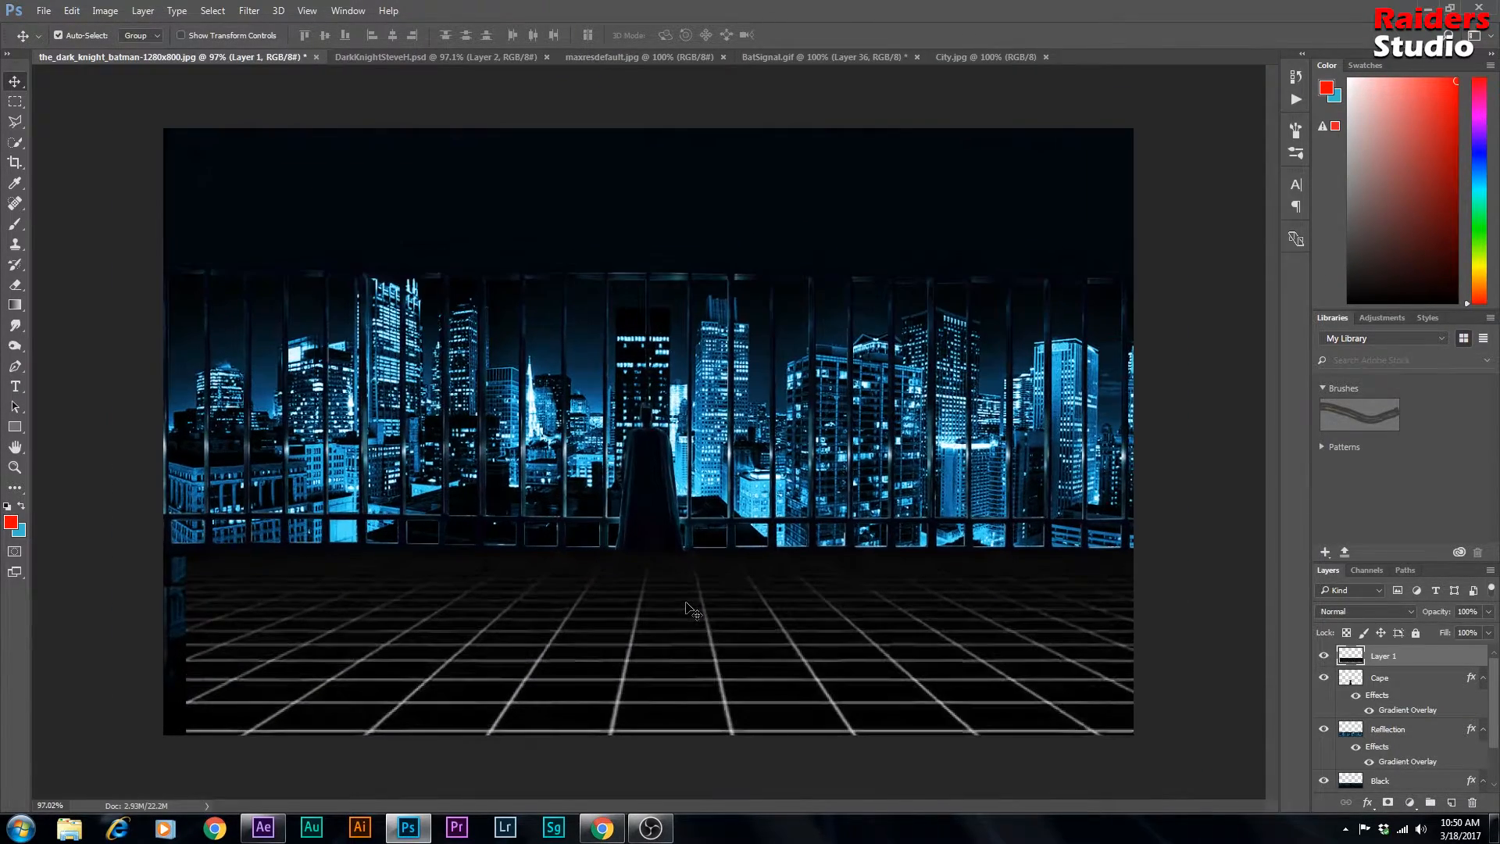
Step: Try out different blend modes on the pasted grid layer and settle on Linear Dodge (Add)
click(1380, 611)
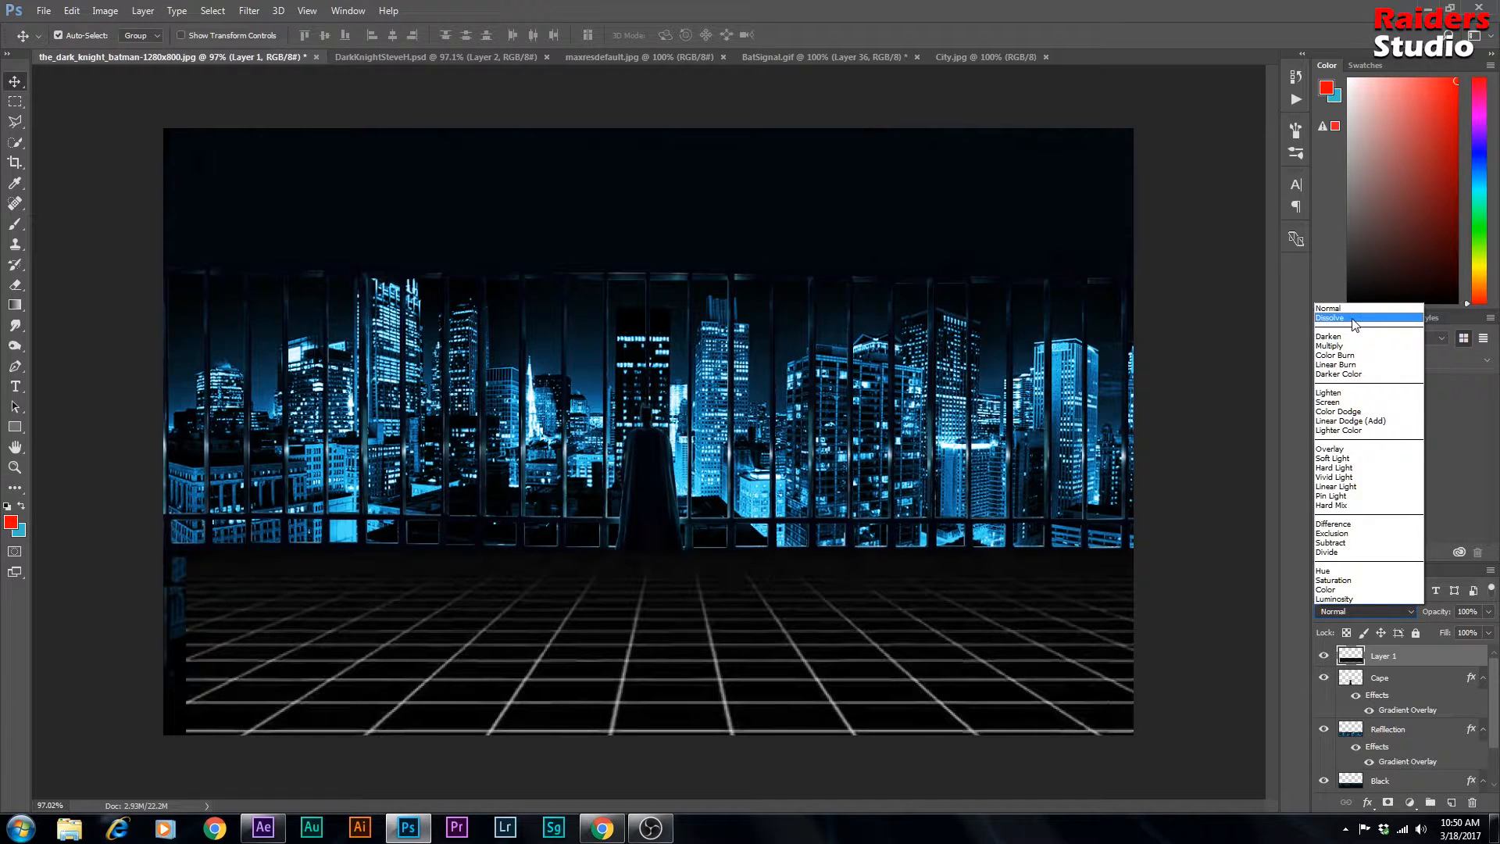
click(1347, 325)
key(Down)
key(Down)
key(Down)
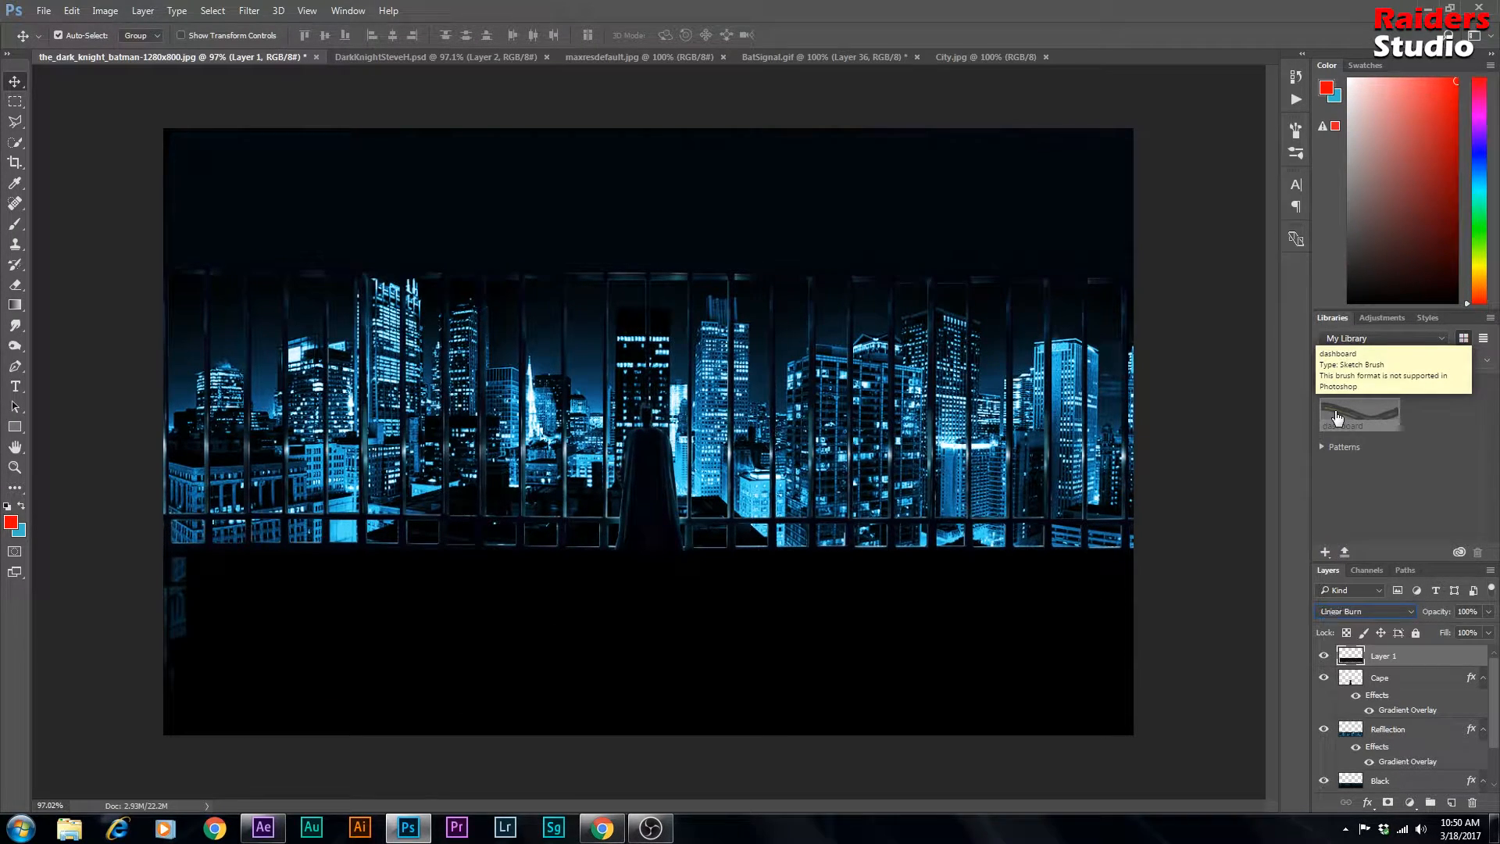
key(Down)
key(Down)
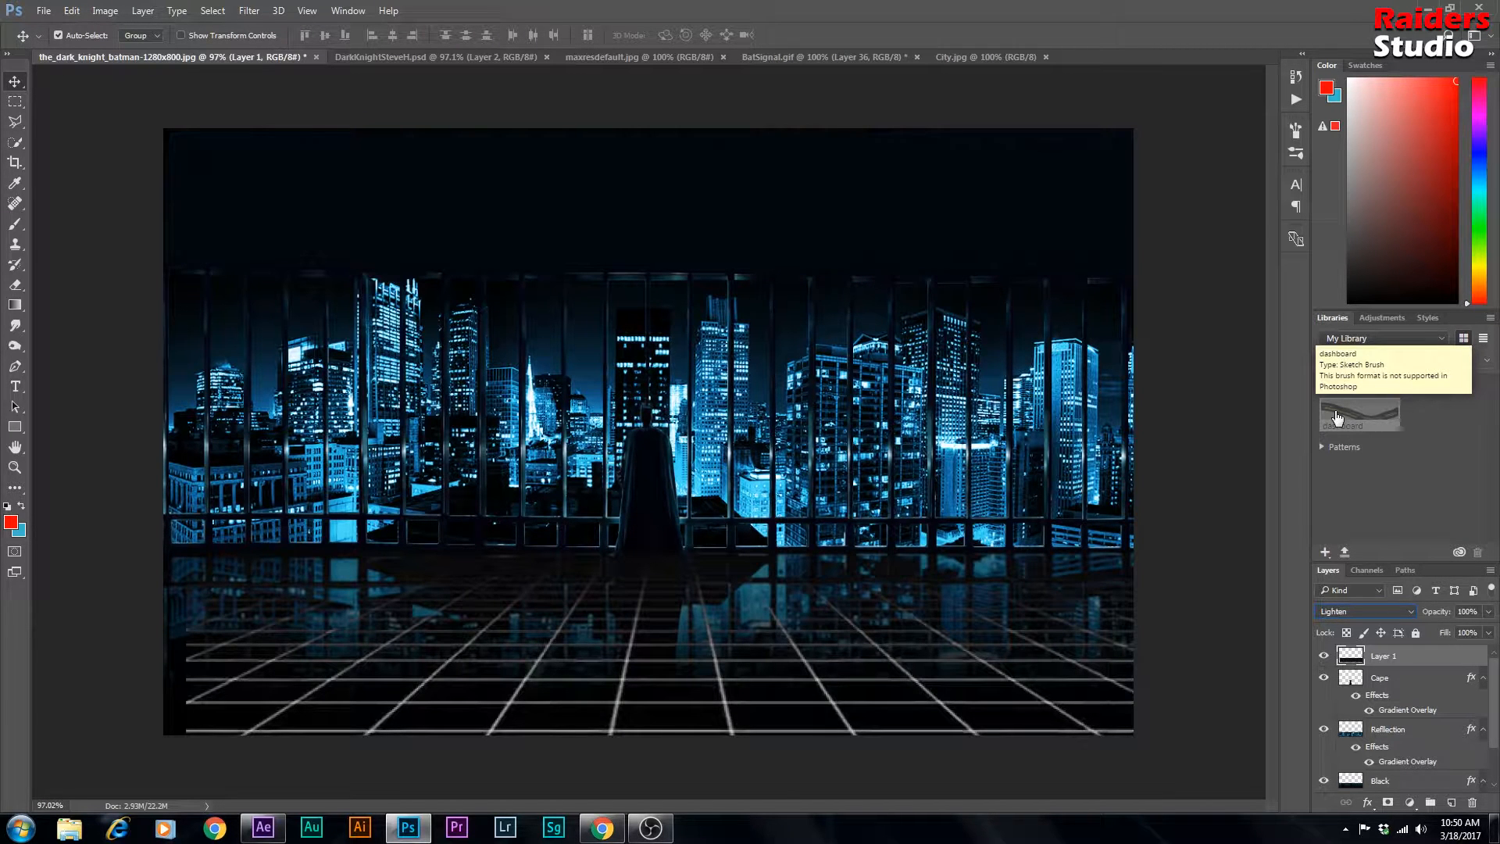
key(Down)
key(Down)
key(Up)
key(Down)
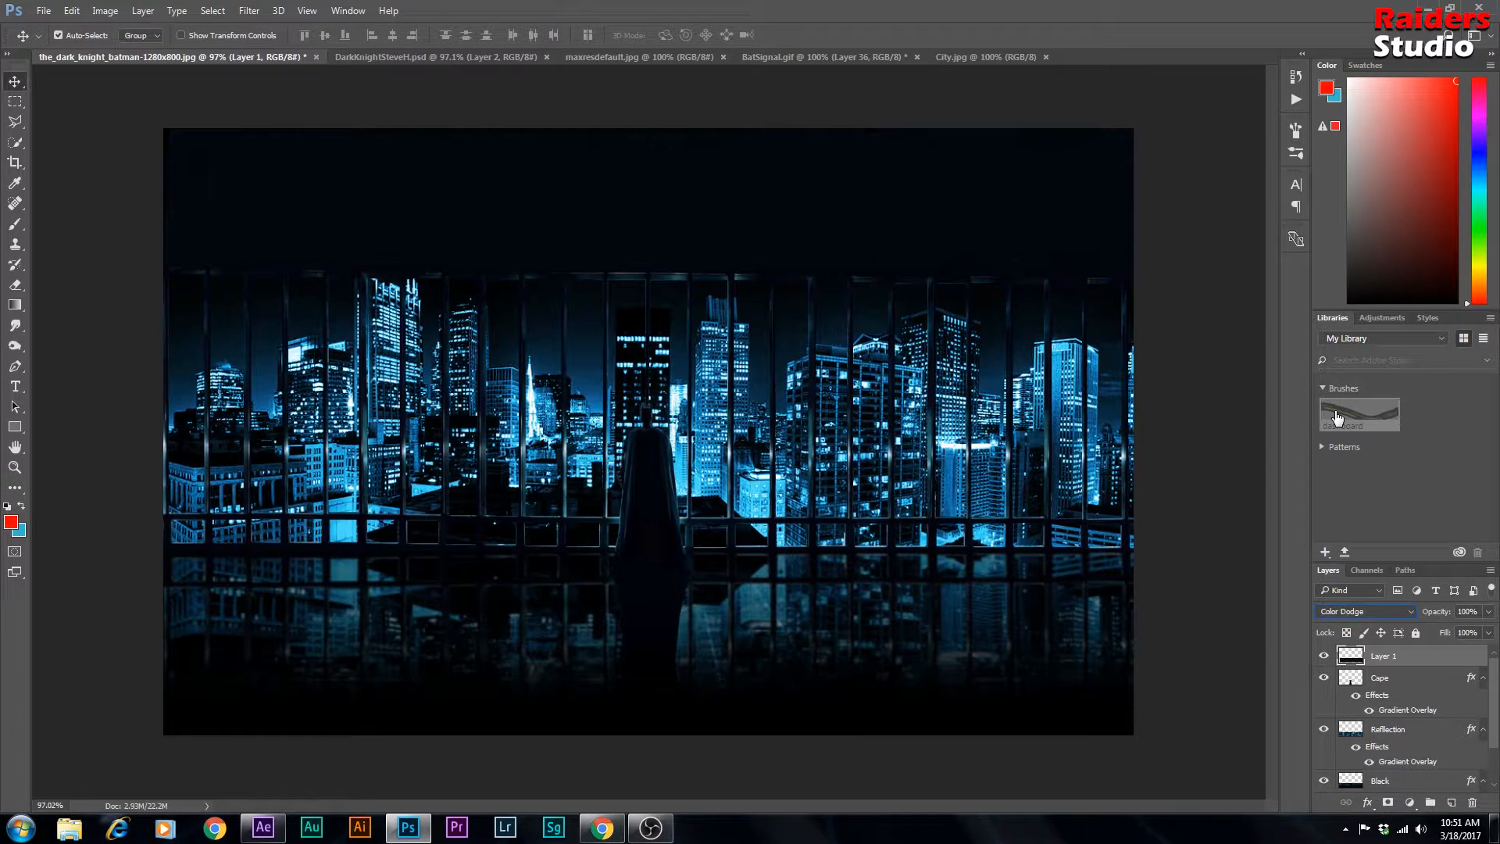
key(Up)
key(Up)
key(Down)
key(Down)
key(Down)
key(Down)
key(Down)
key(Up)
key(Up)
key(Down)
key(Up)
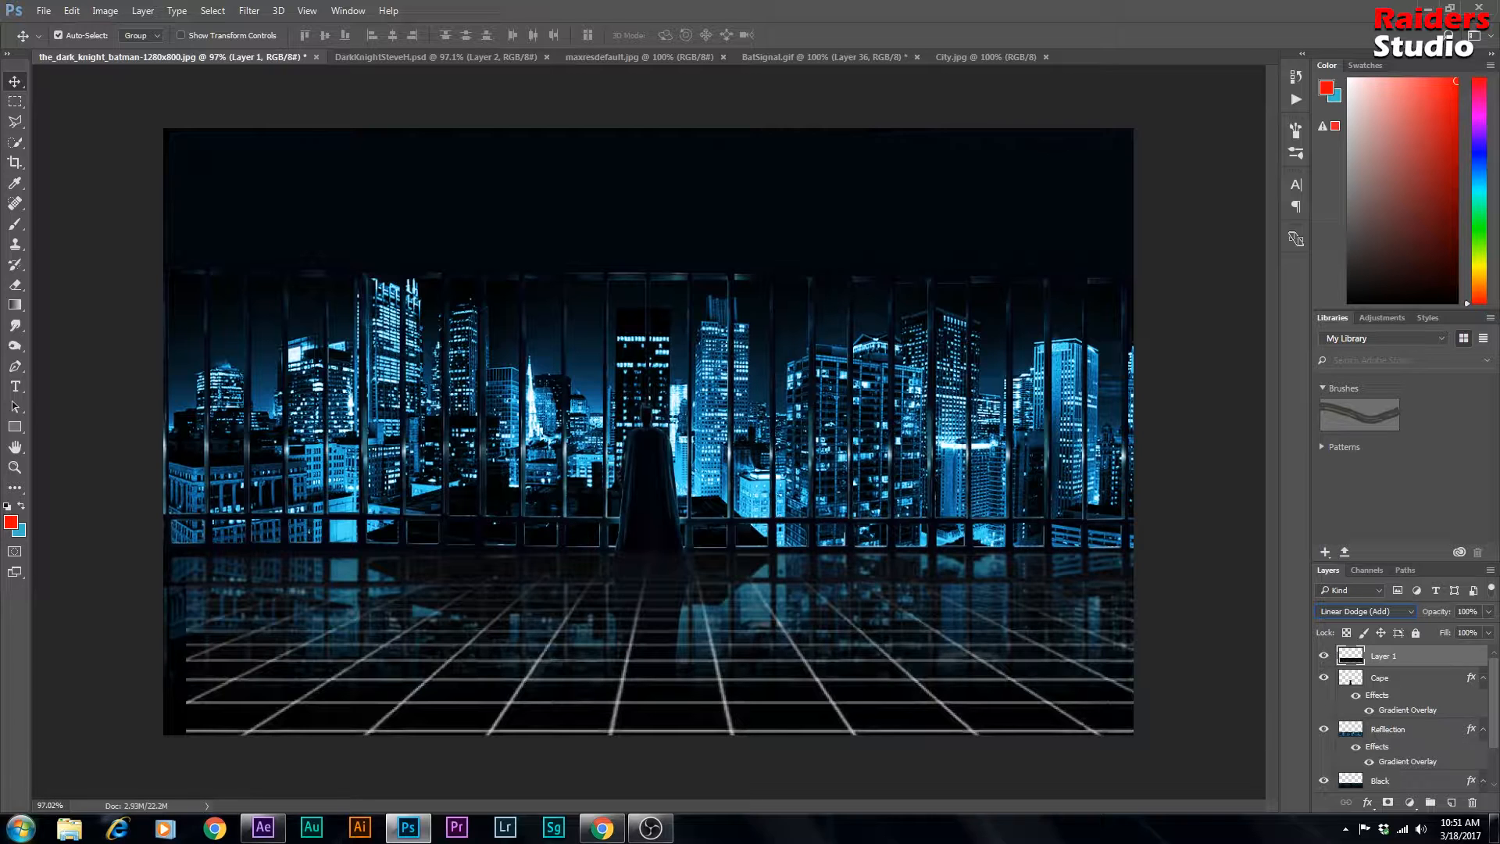
Step: Lower the pasted grid layer's opacity to 21%
click(1490, 615)
drag(1466, 630, 1427, 631)
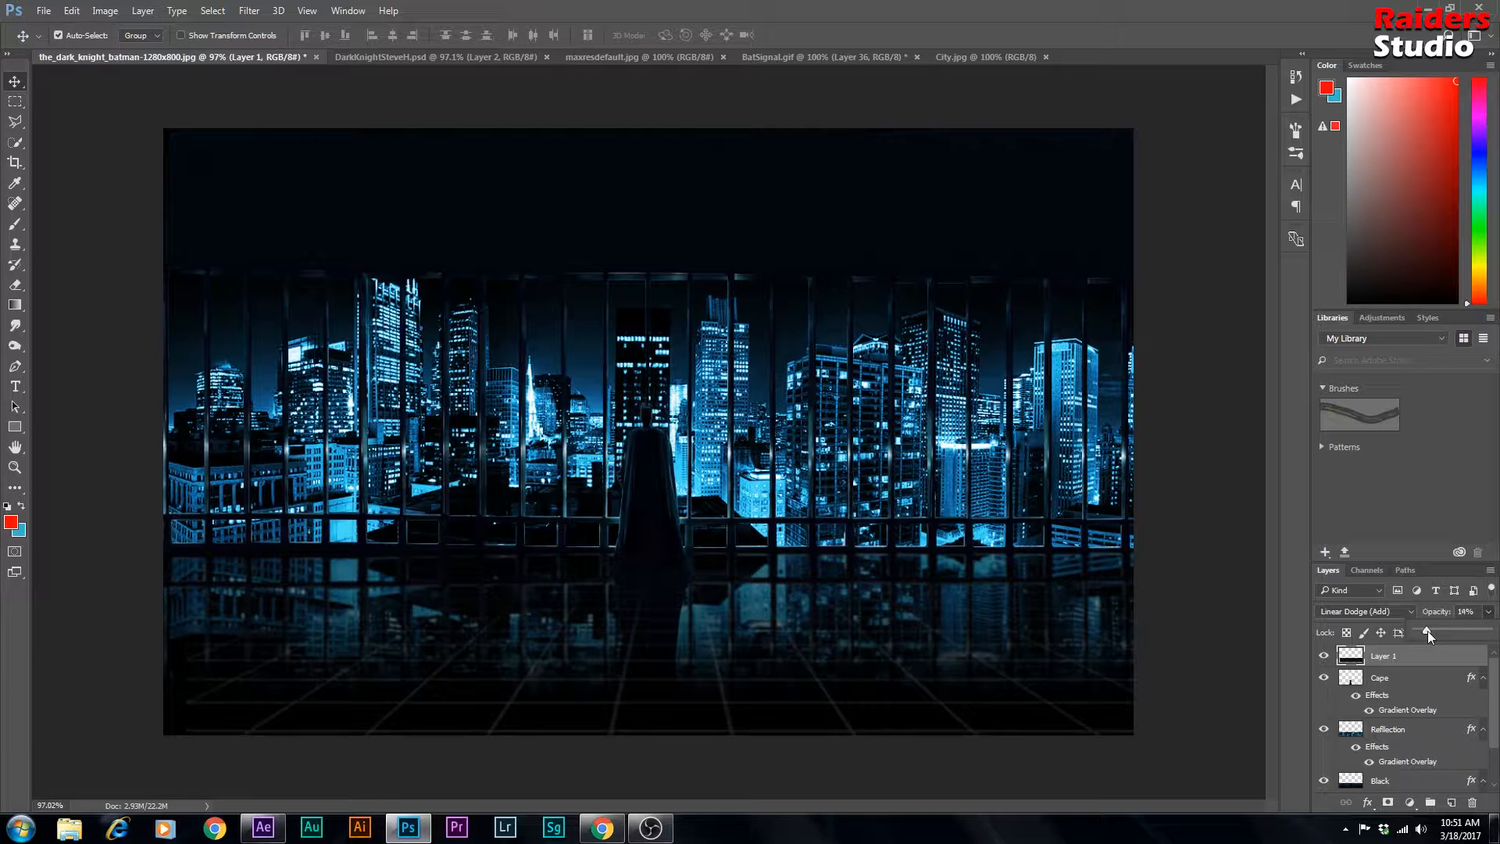
click(1222, 582)
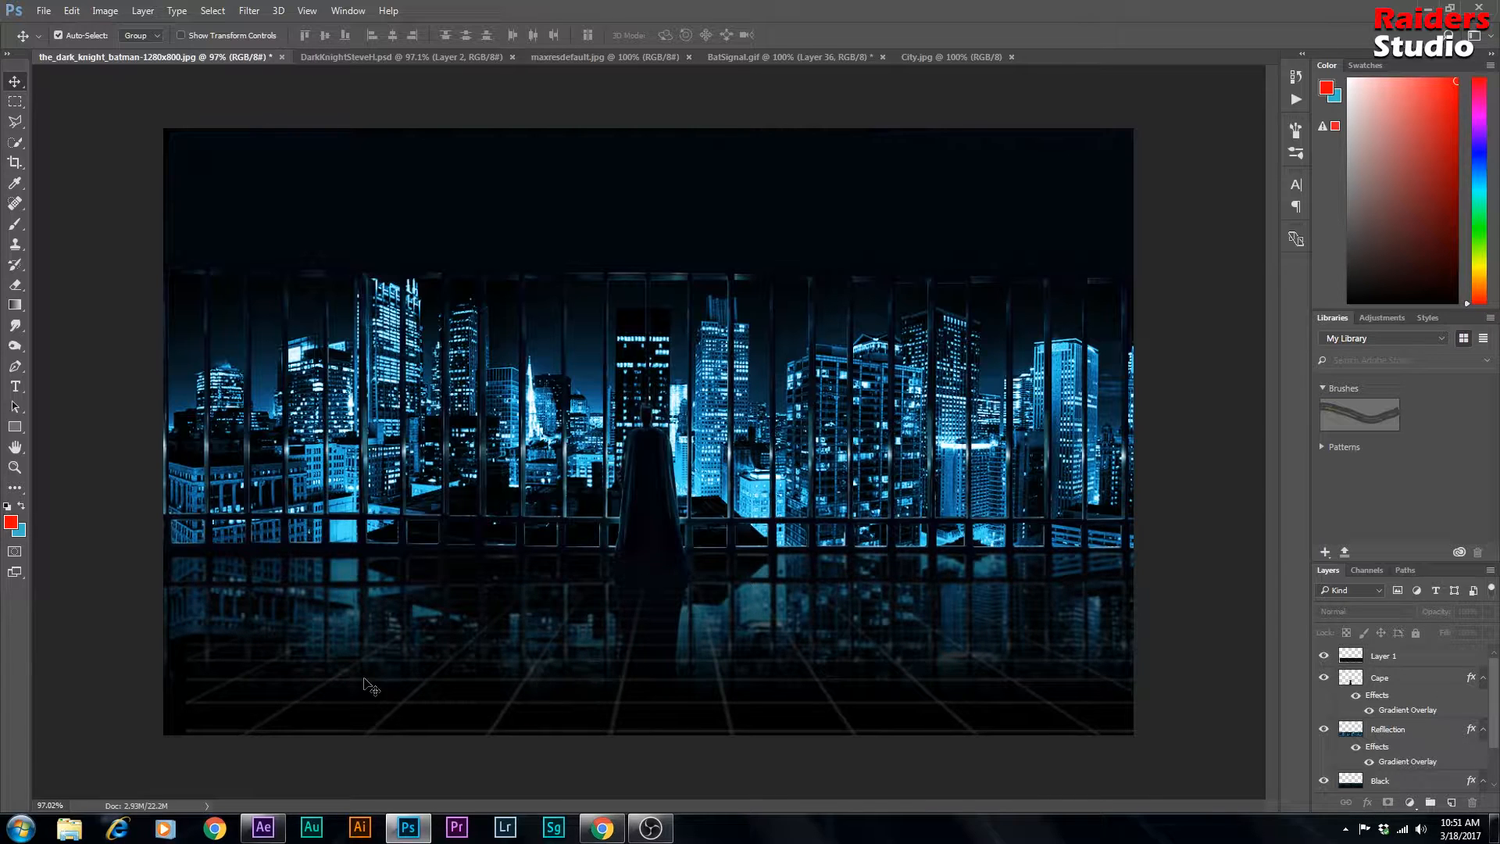
Step: Shift the pasted grid slightly up and toward the left so its lines reach the left edge of the image
click(13, 99)
click(14, 83)
click(1428, 665)
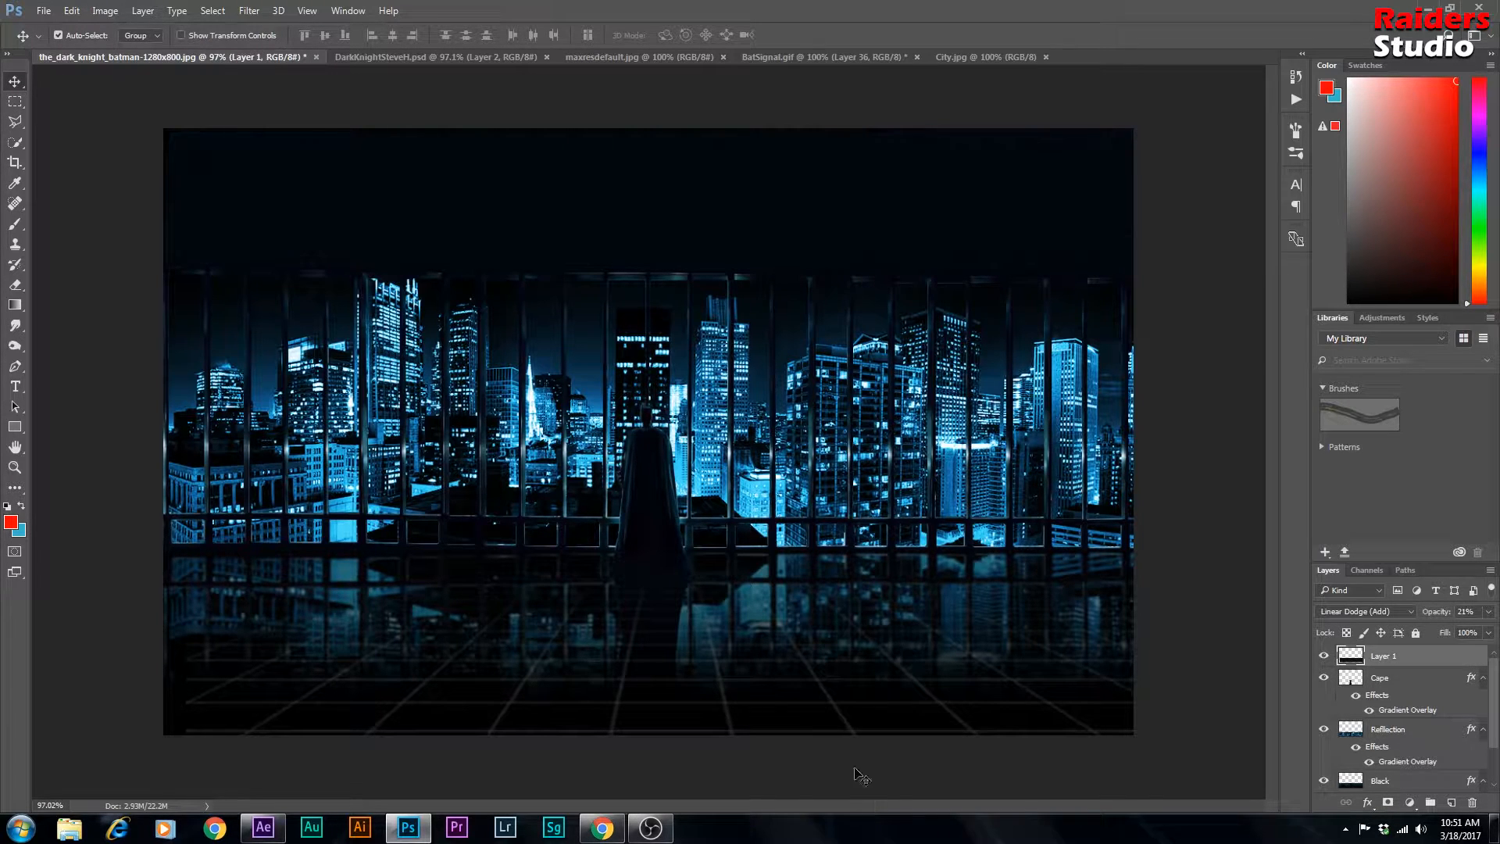
drag(730, 725, 729, 731)
click(1226, 705)
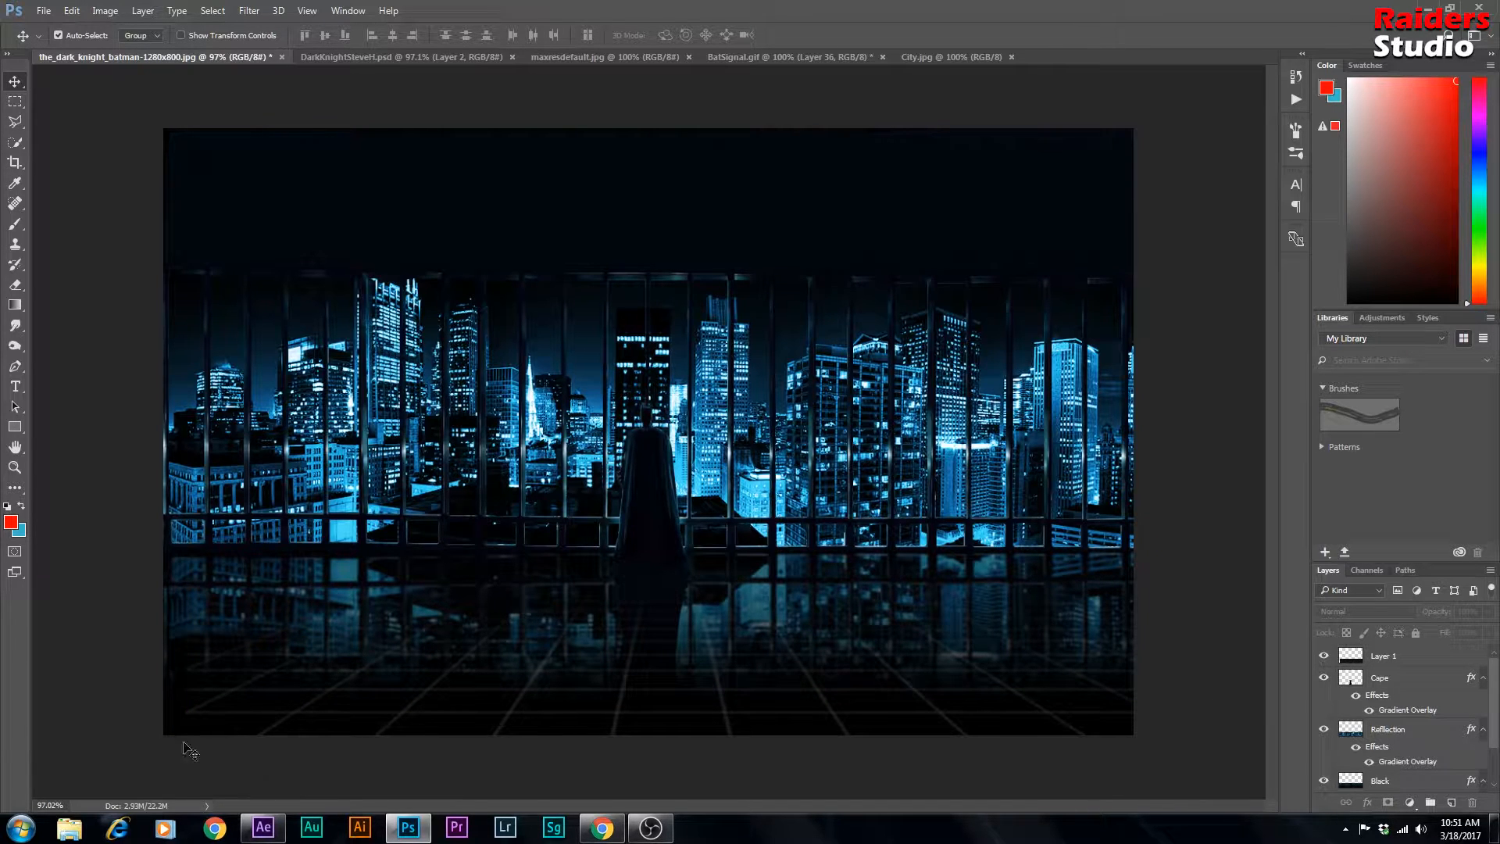
drag(290, 734, 266, 725)
click(465, 786)
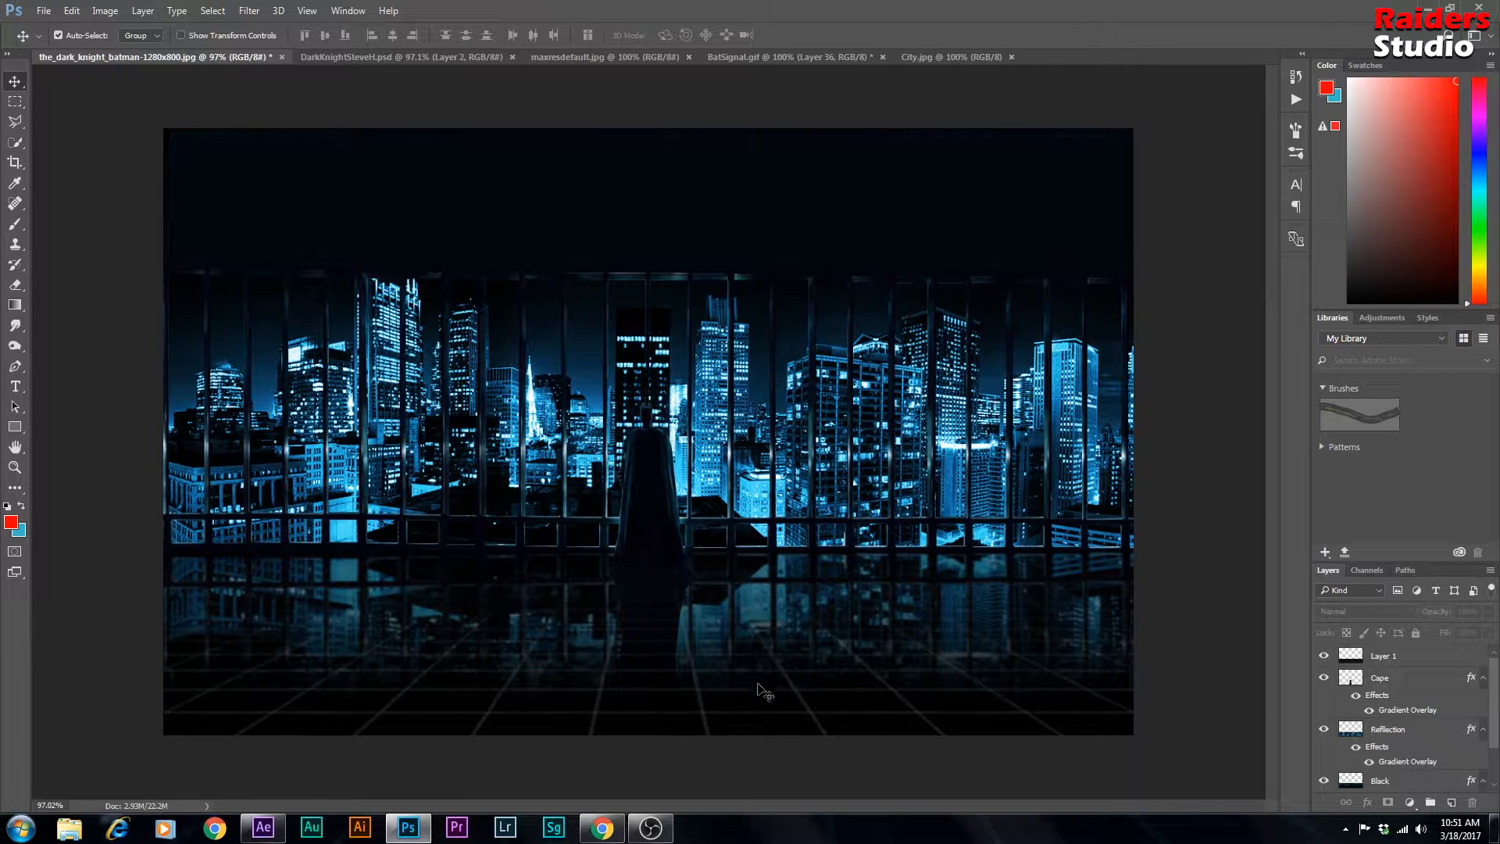
scroll(686, 699, up, 3)
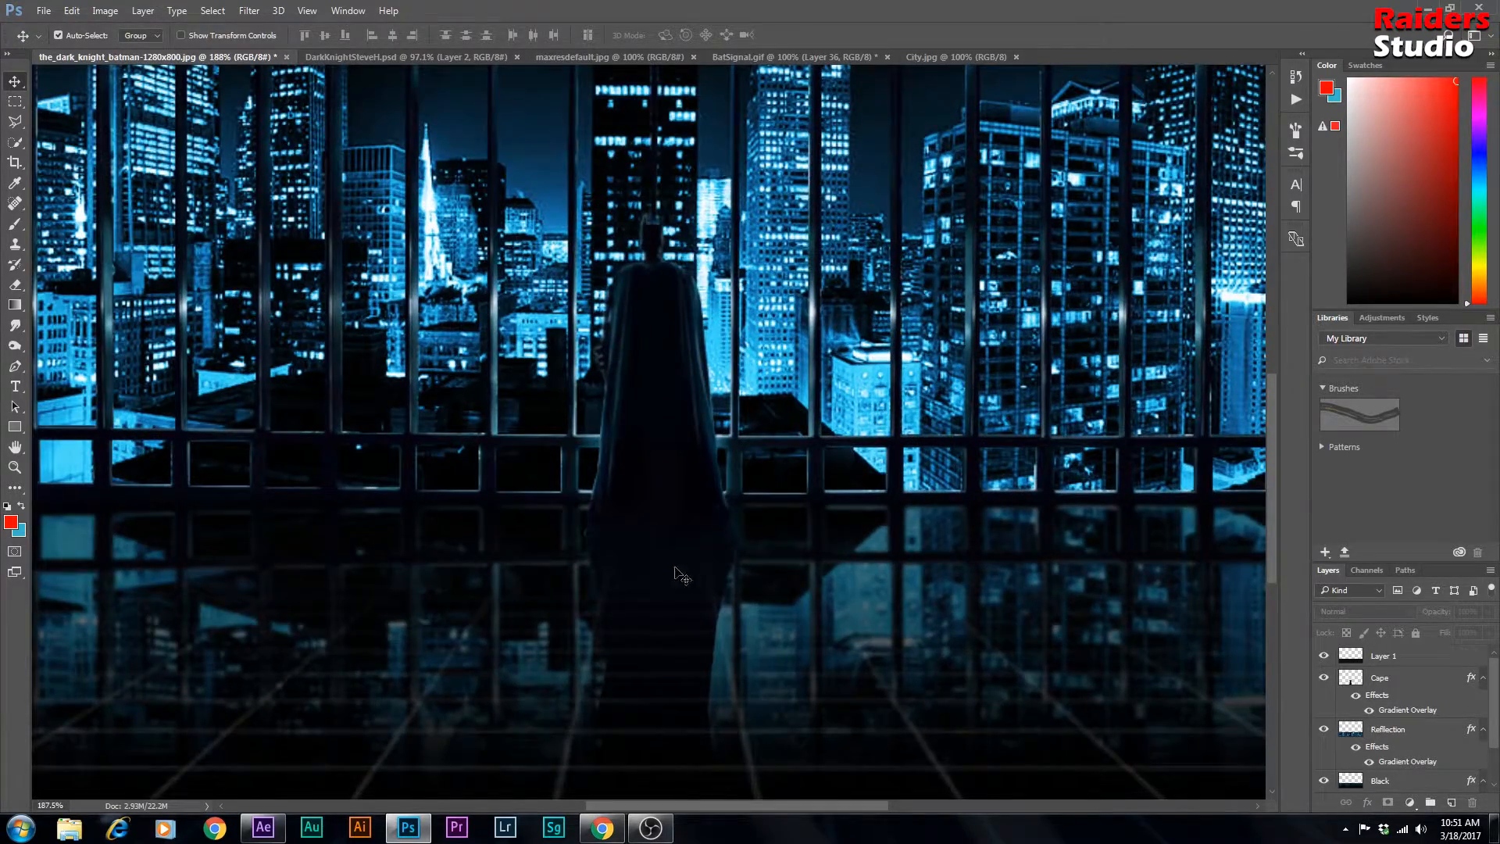
scroll(695, 574, down, 2)
scroll(701, 576, down, 1)
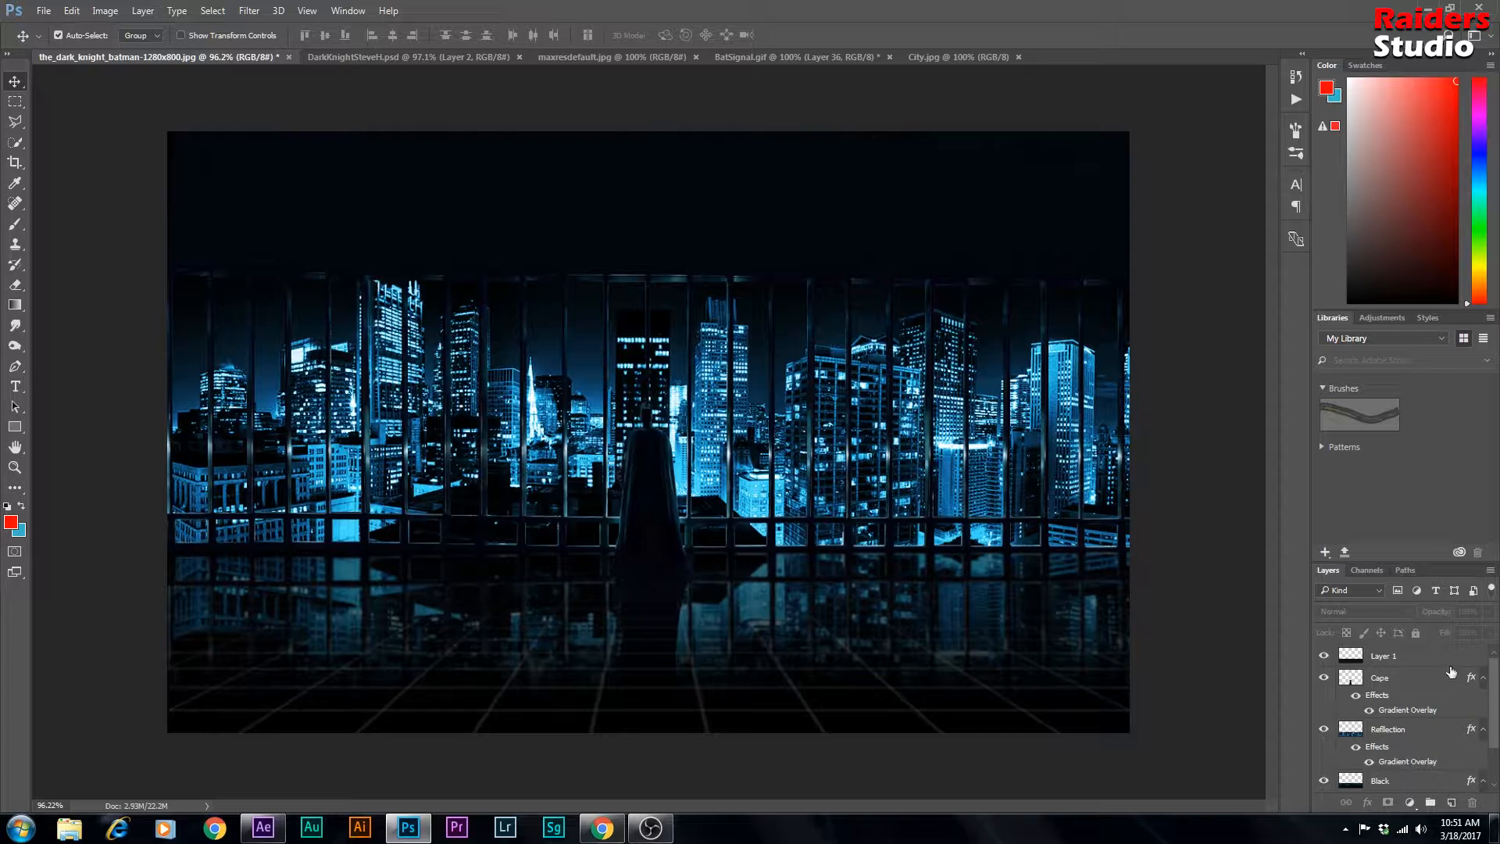
Step: Rename the pasted grid layer as Grid
click(1422, 656)
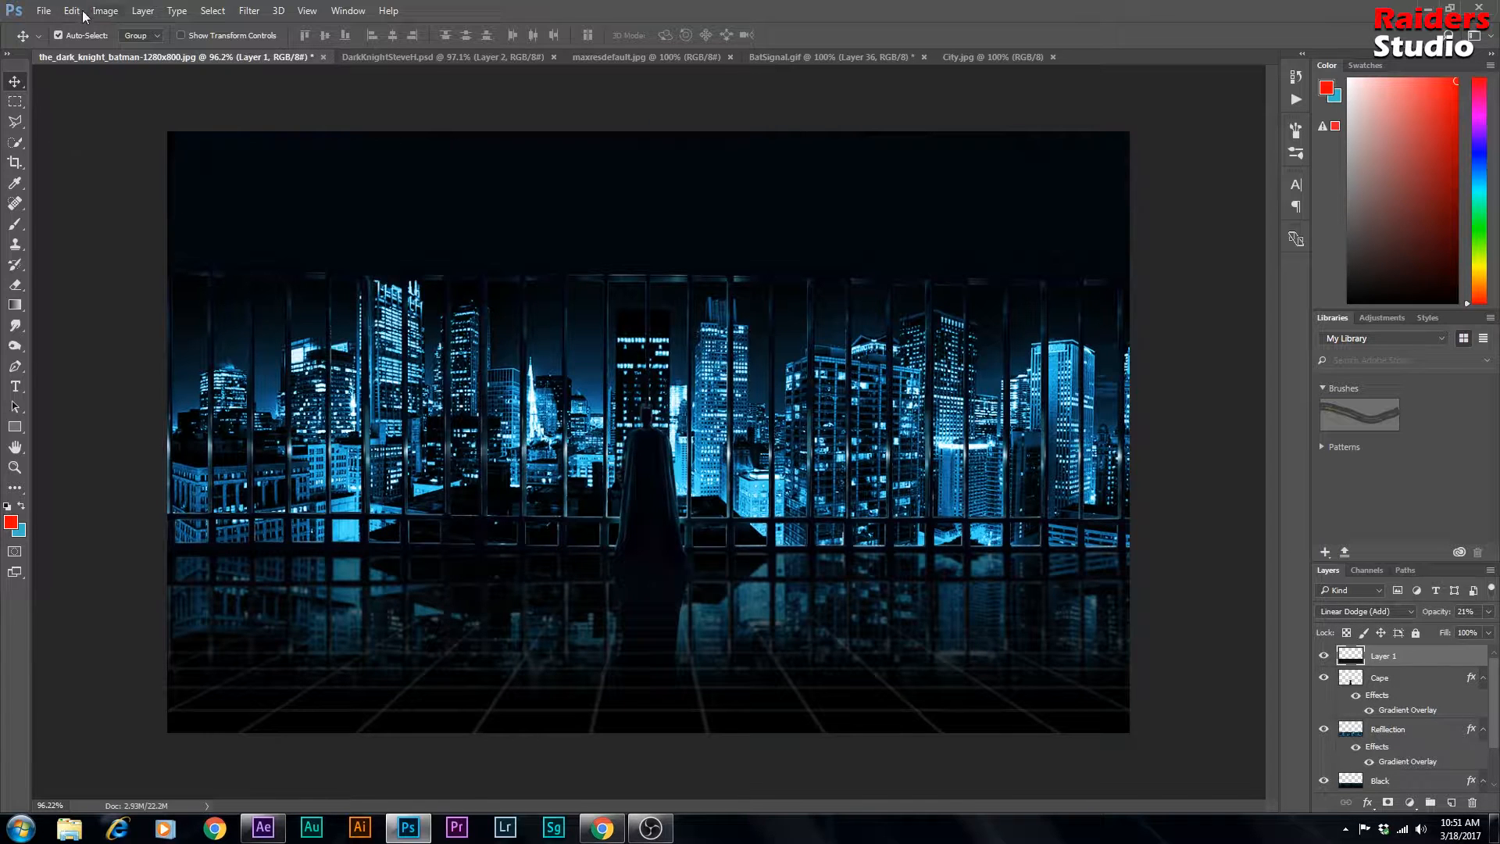
double_click(1400, 659)
text(Grid)
key(Return)
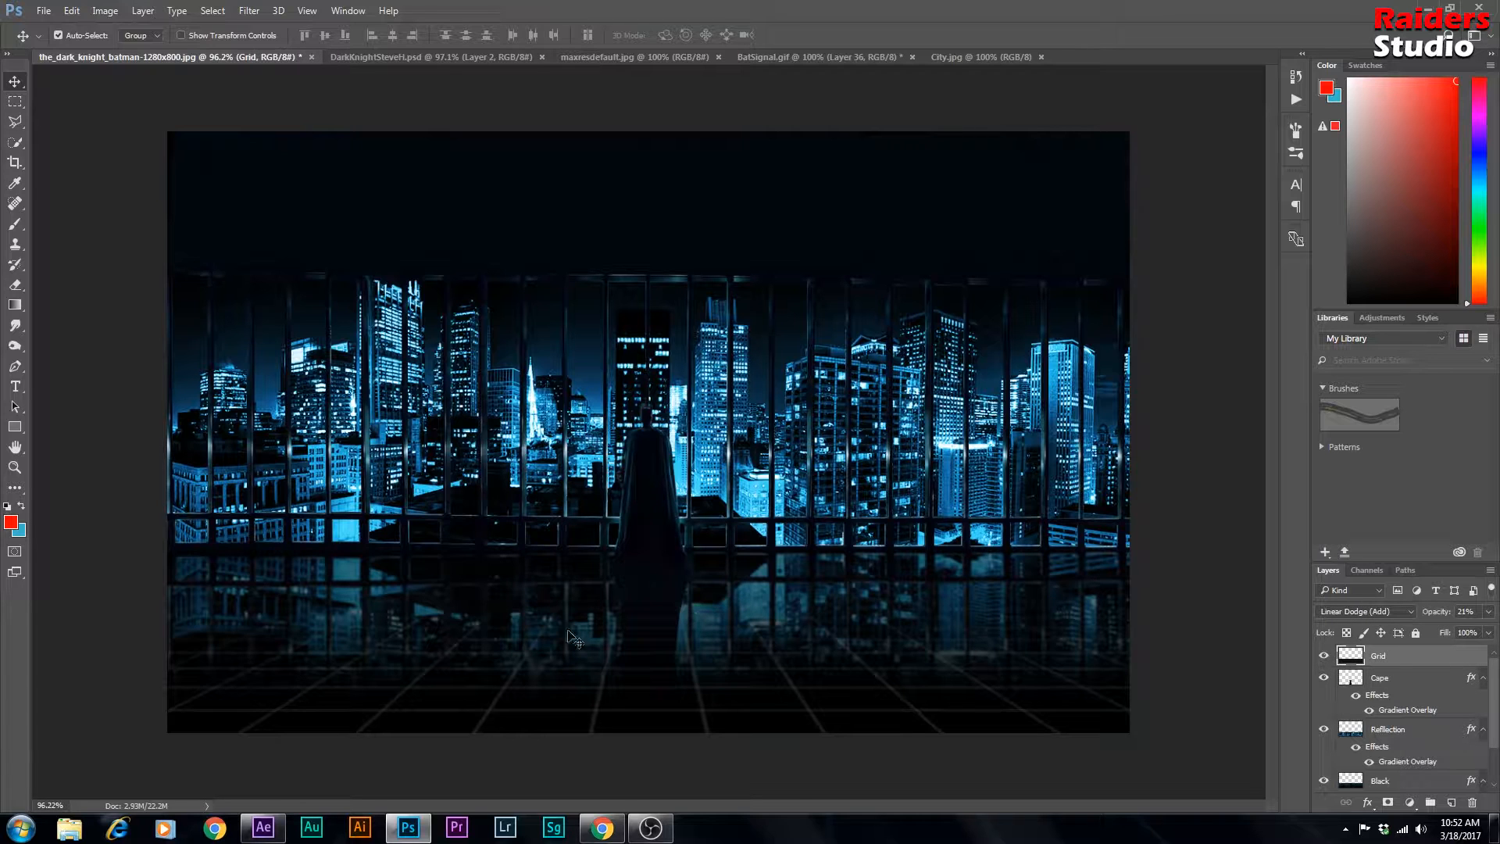
Step: Colorize the Grid layer with a Hue/Saturation adjustment at hue 220 and saturation 46
click(104, 11)
mouse_move(152, 49)
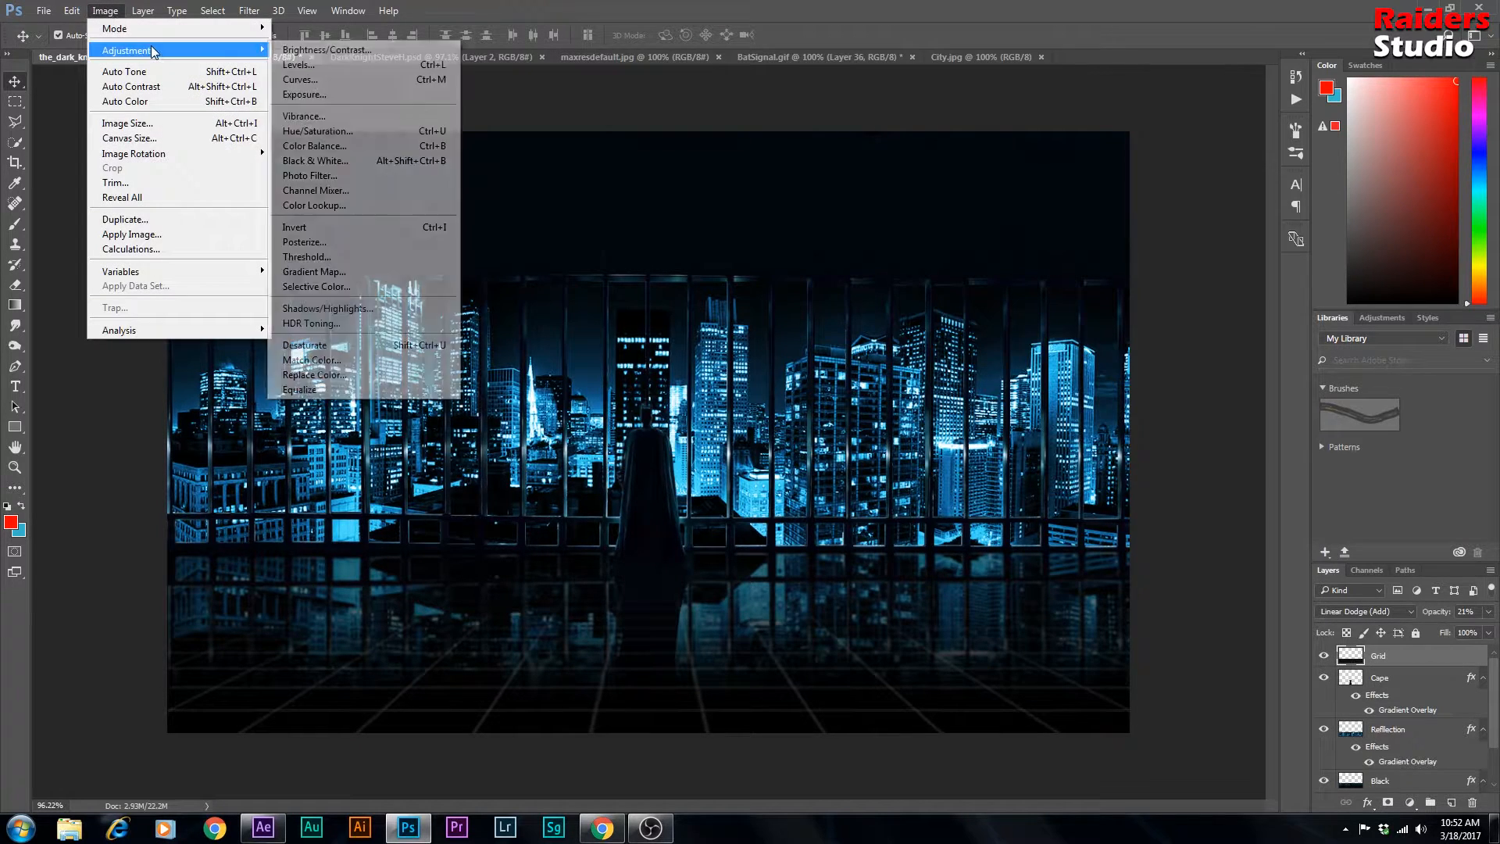
click(367, 131)
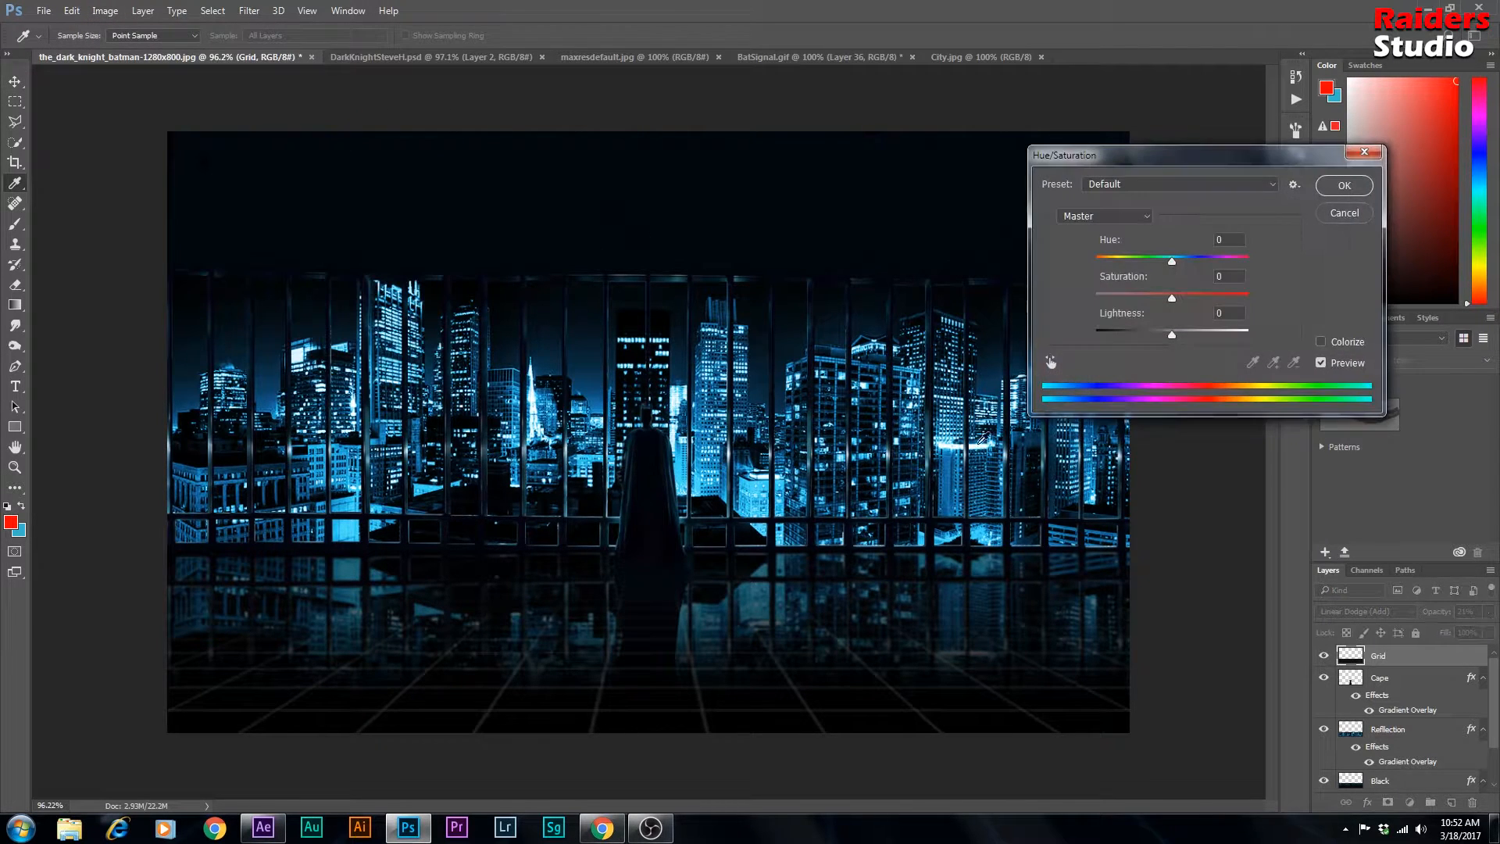
click(1320, 343)
drag(1094, 264, 1221, 273)
mouse_move(1134, 298)
mouse_down()
mouse_move(1179, 300)
mouse_move(1200, 265)
mouse_move(1174, 258)
mouse_move(1191, 263)
mouse_move(1151, 294)
mouse_move(1180, 296)
mouse_move(1145, 294)
mouse_up()
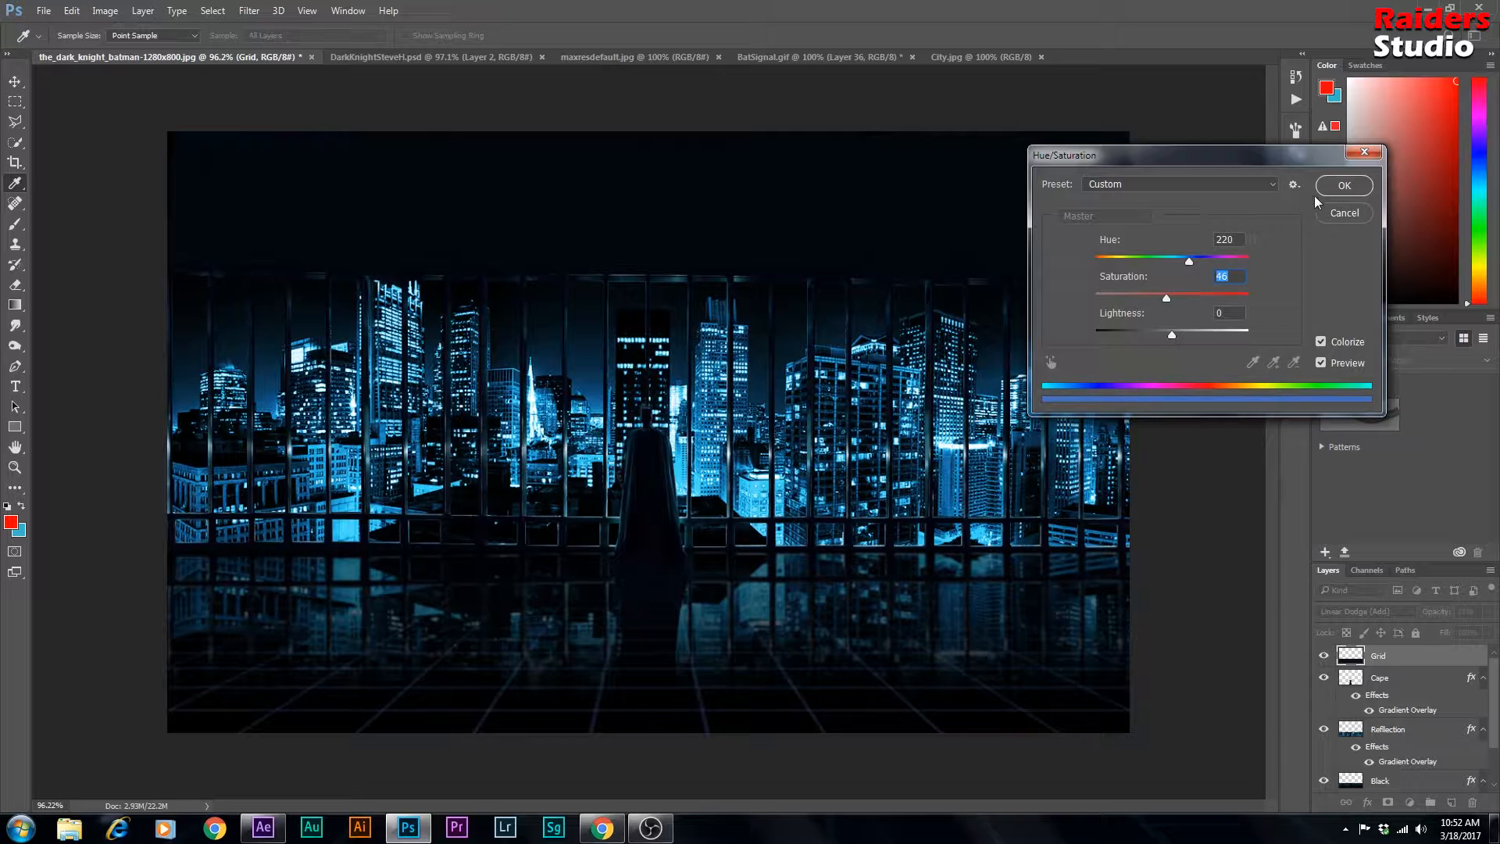
click(1337, 186)
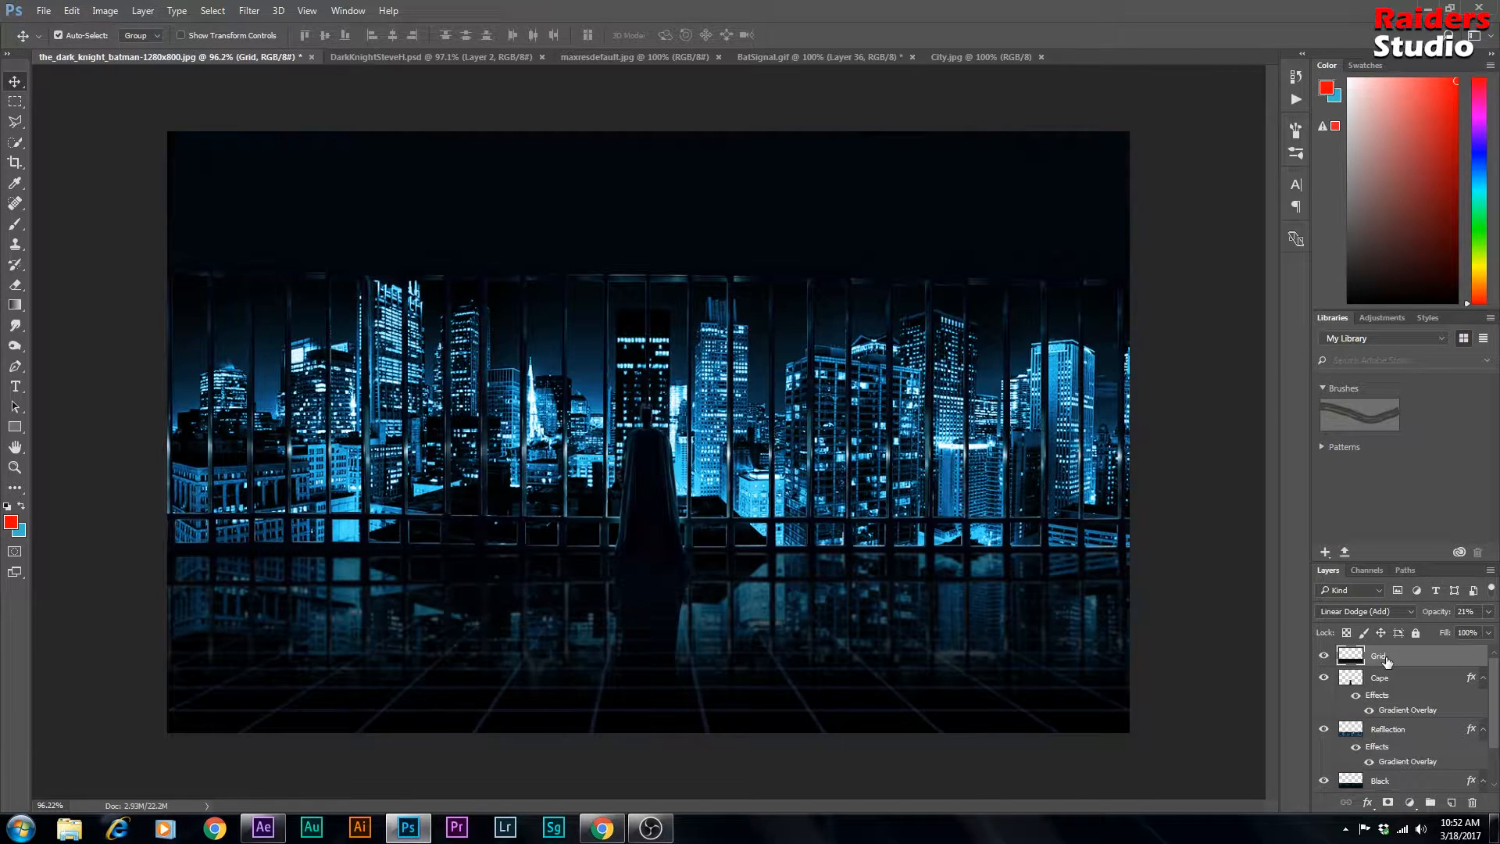
Step: Flip a duplicate of the Grid layer vertically and move it up over the dark ceiling above the windows
key(ctrl+j)
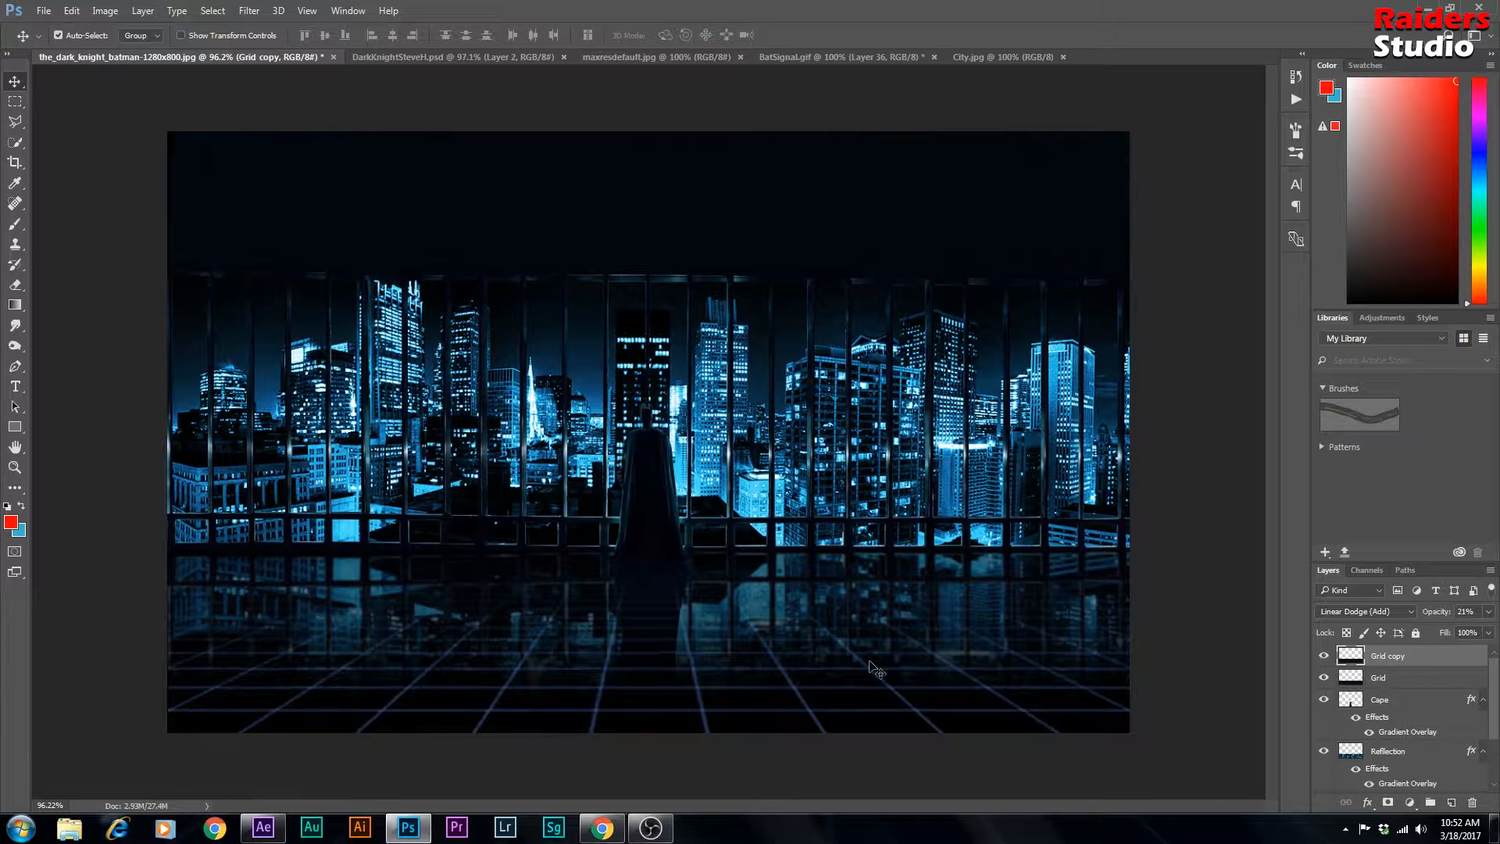
click(71, 10)
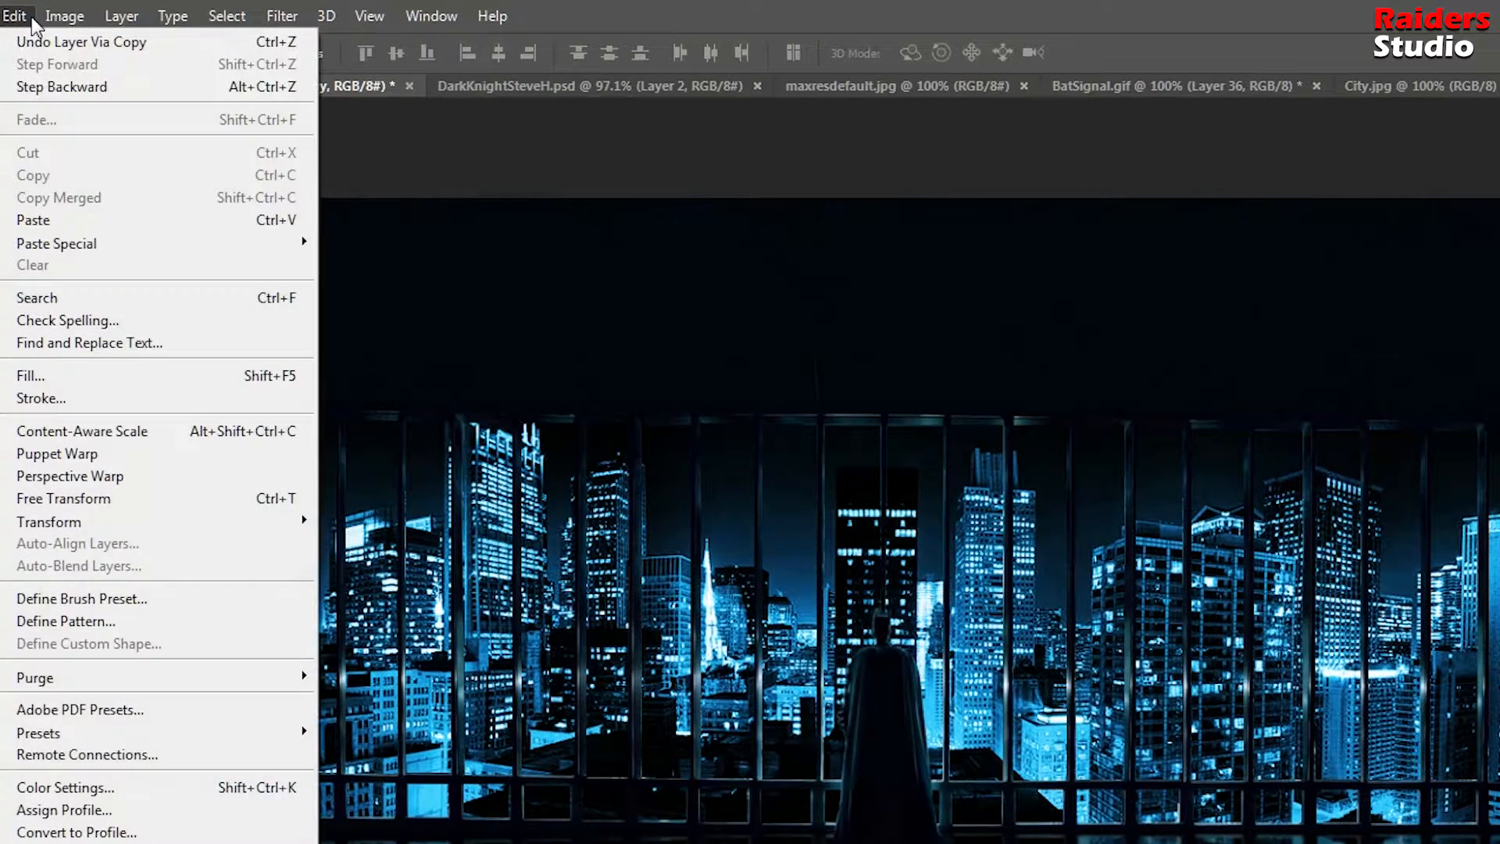
mouse_move(121, 522)
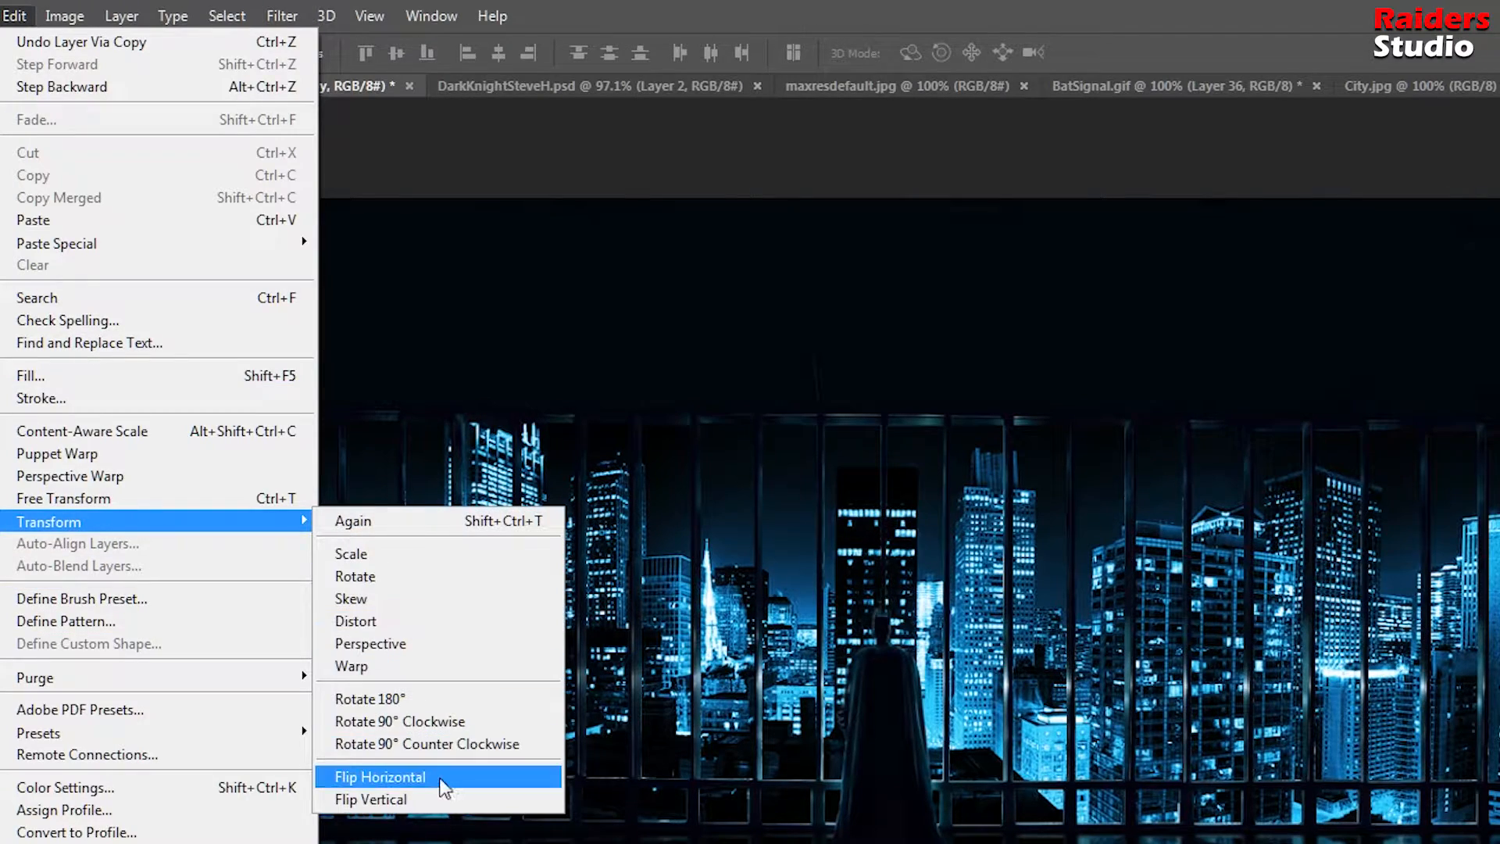
click(447, 803)
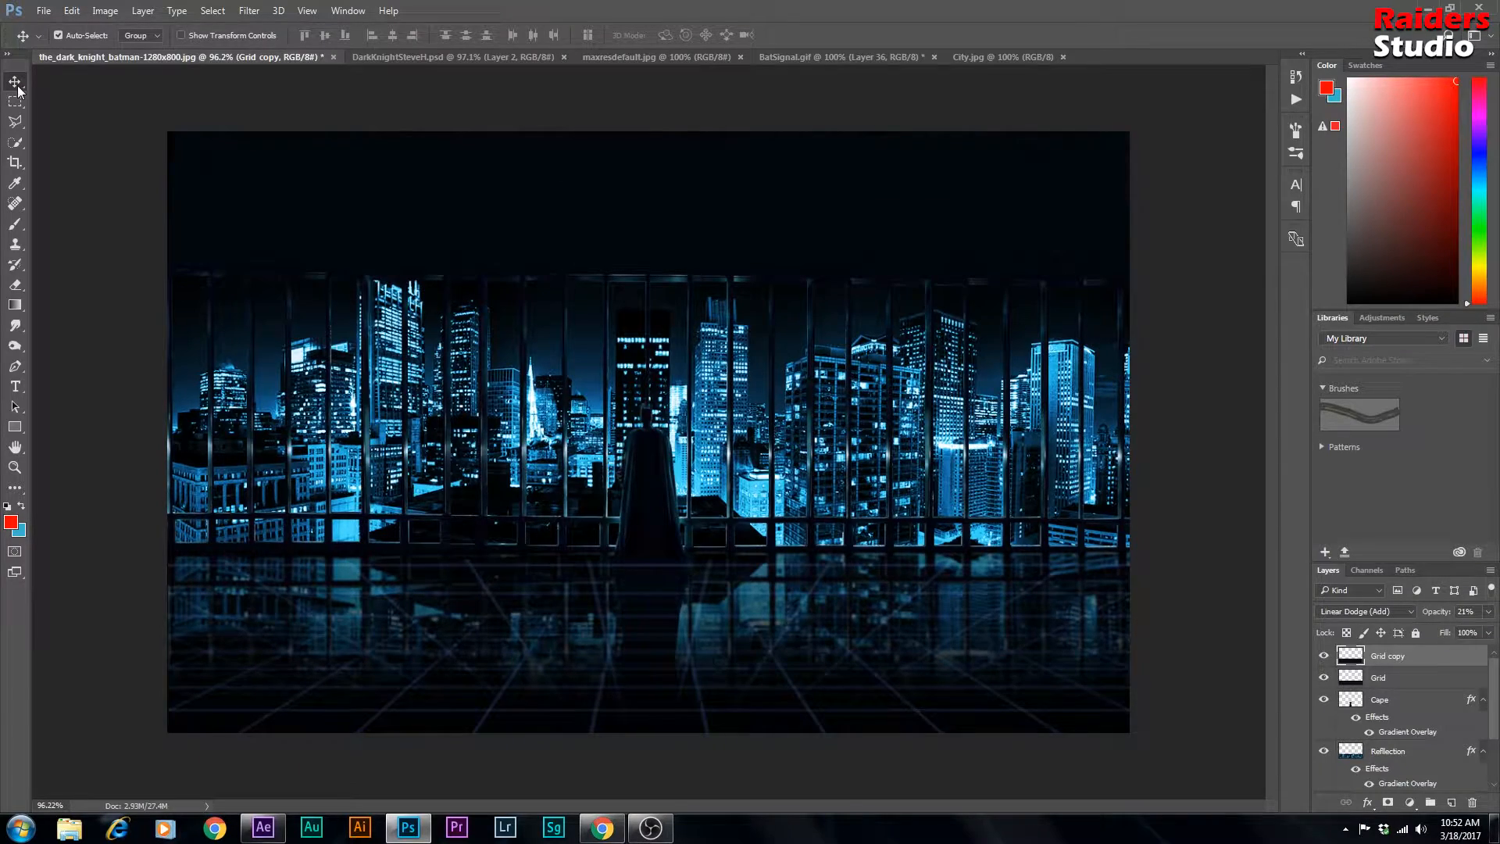
drag(625, 631, 617, 191)
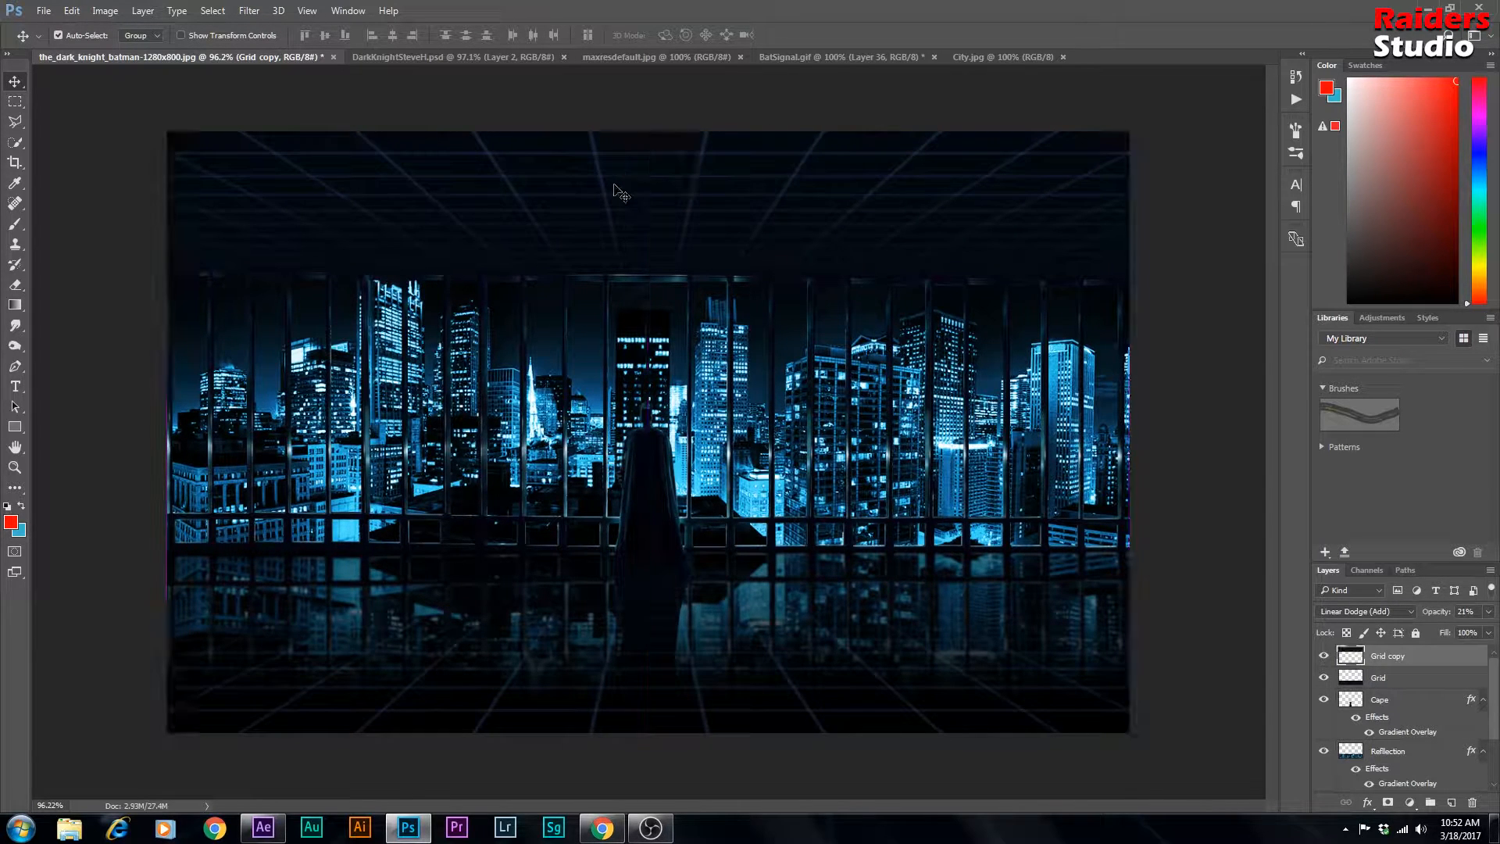
click(1215, 346)
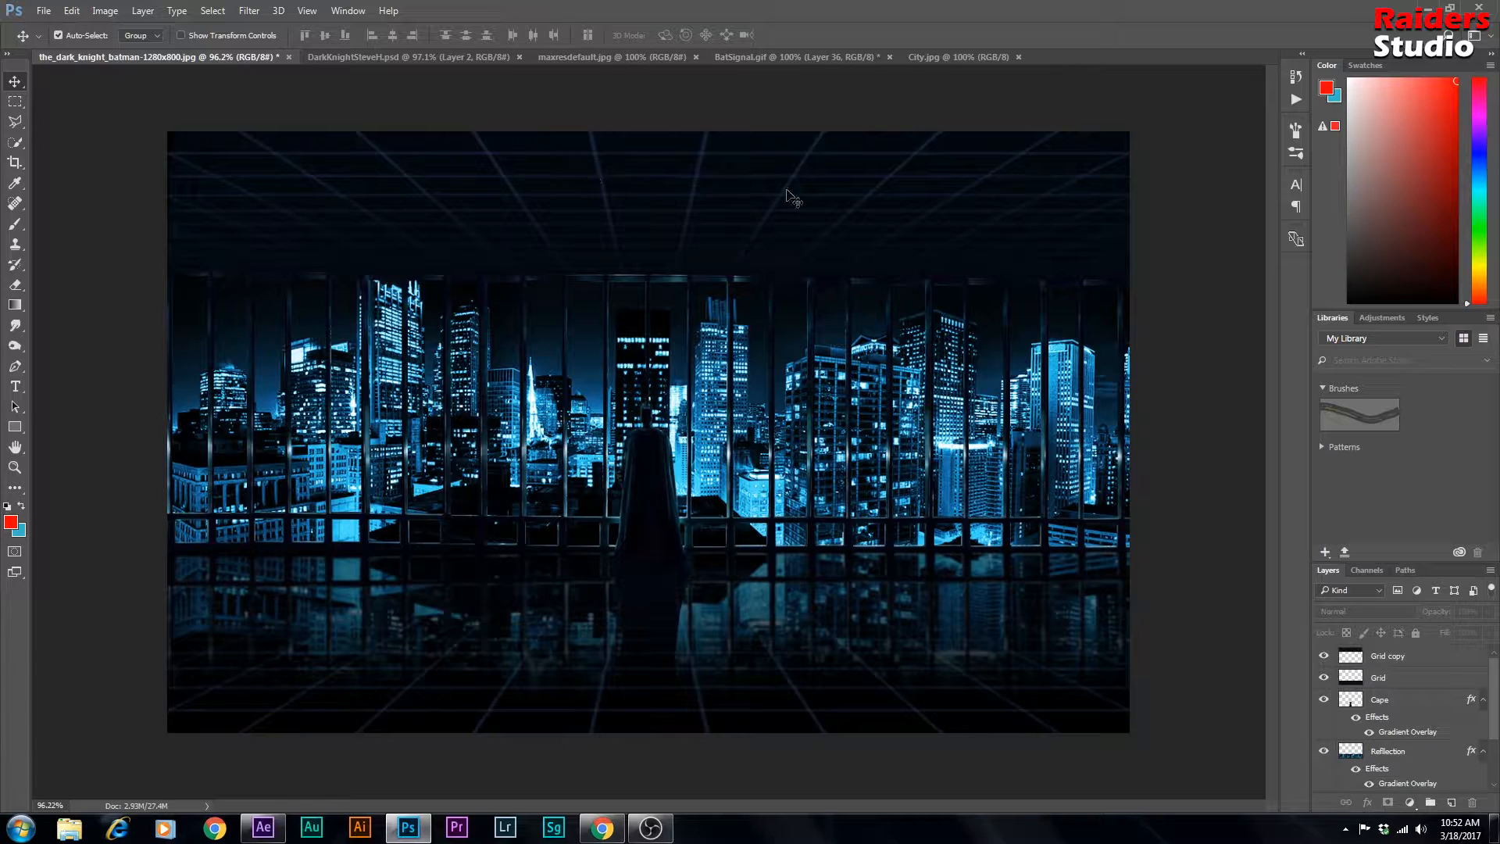
Step: Lower the Grid copy layer's opacity to 3% and add a Gradient Overlay effect to it
click(1404, 663)
click(1489, 612)
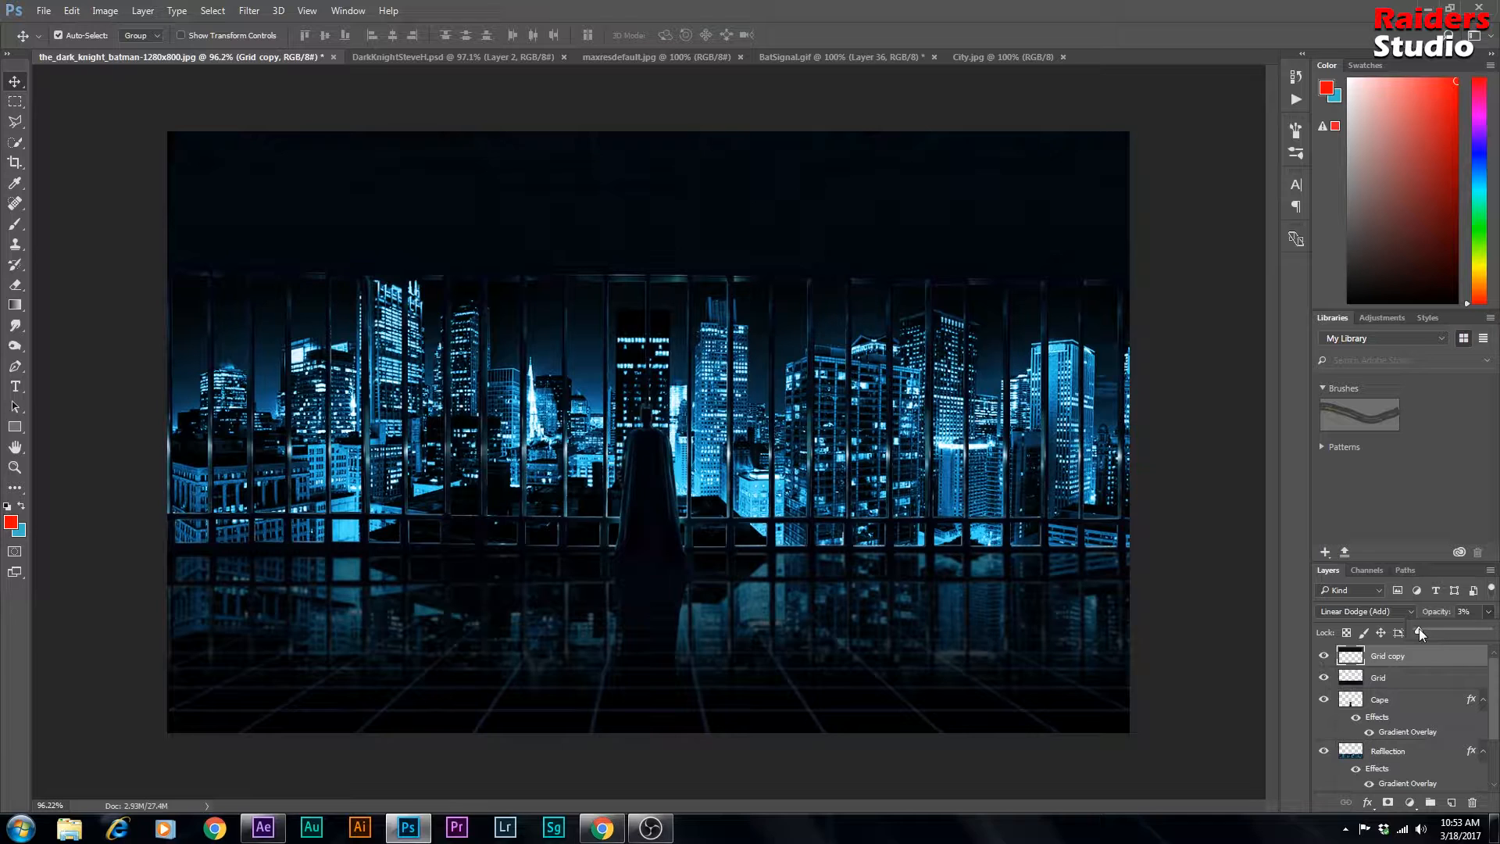
right_click(1433, 672)
click(1260, 85)
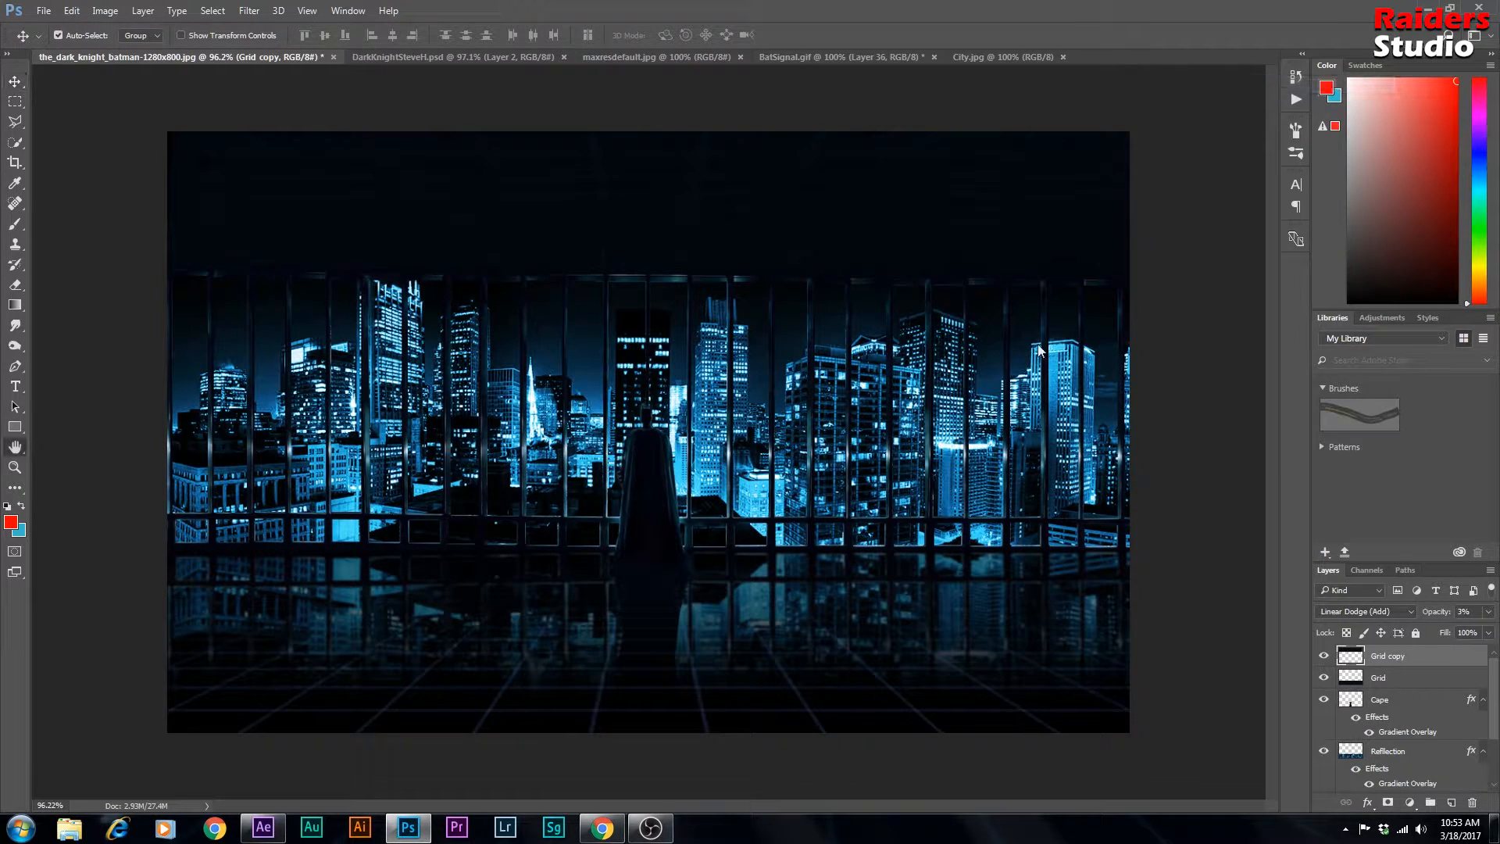
drag(1030, 240, 1030, 371)
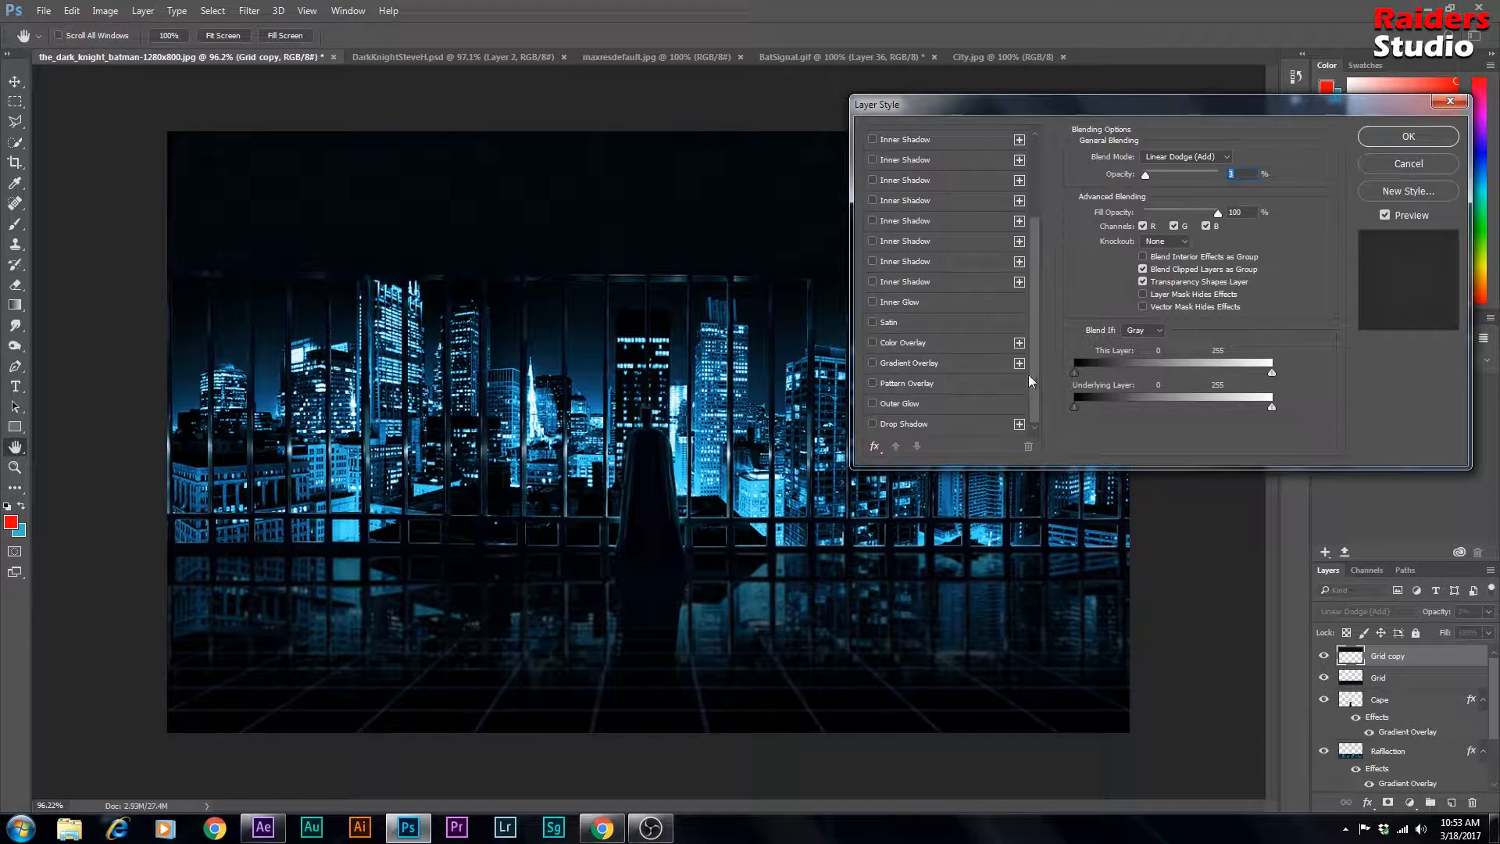
click(873, 362)
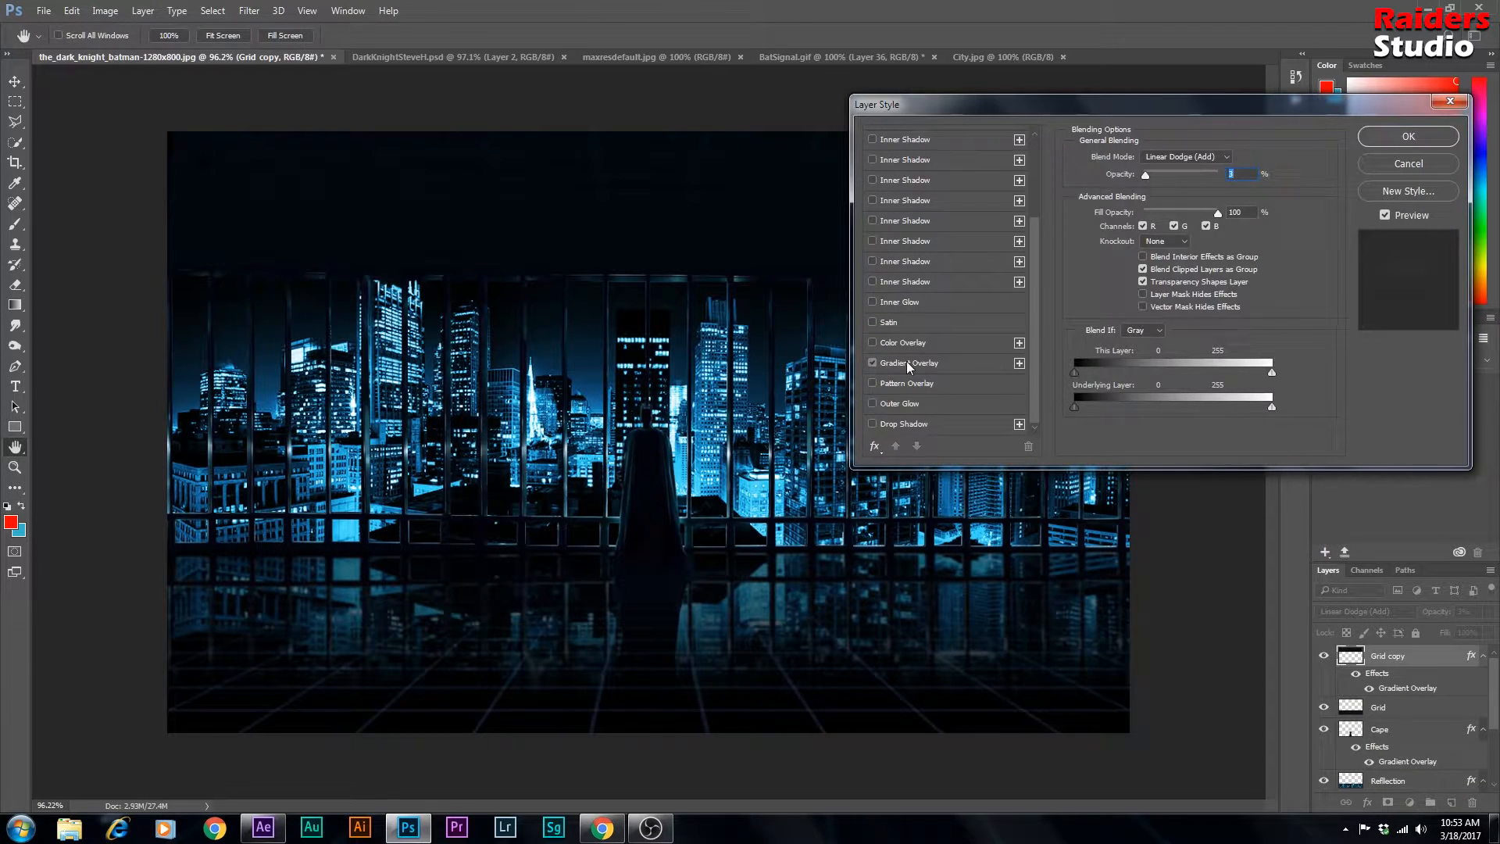
click(906, 363)
drag(1026, 110, 1163, 117)
click(1370, 200)
click(1372, 200)
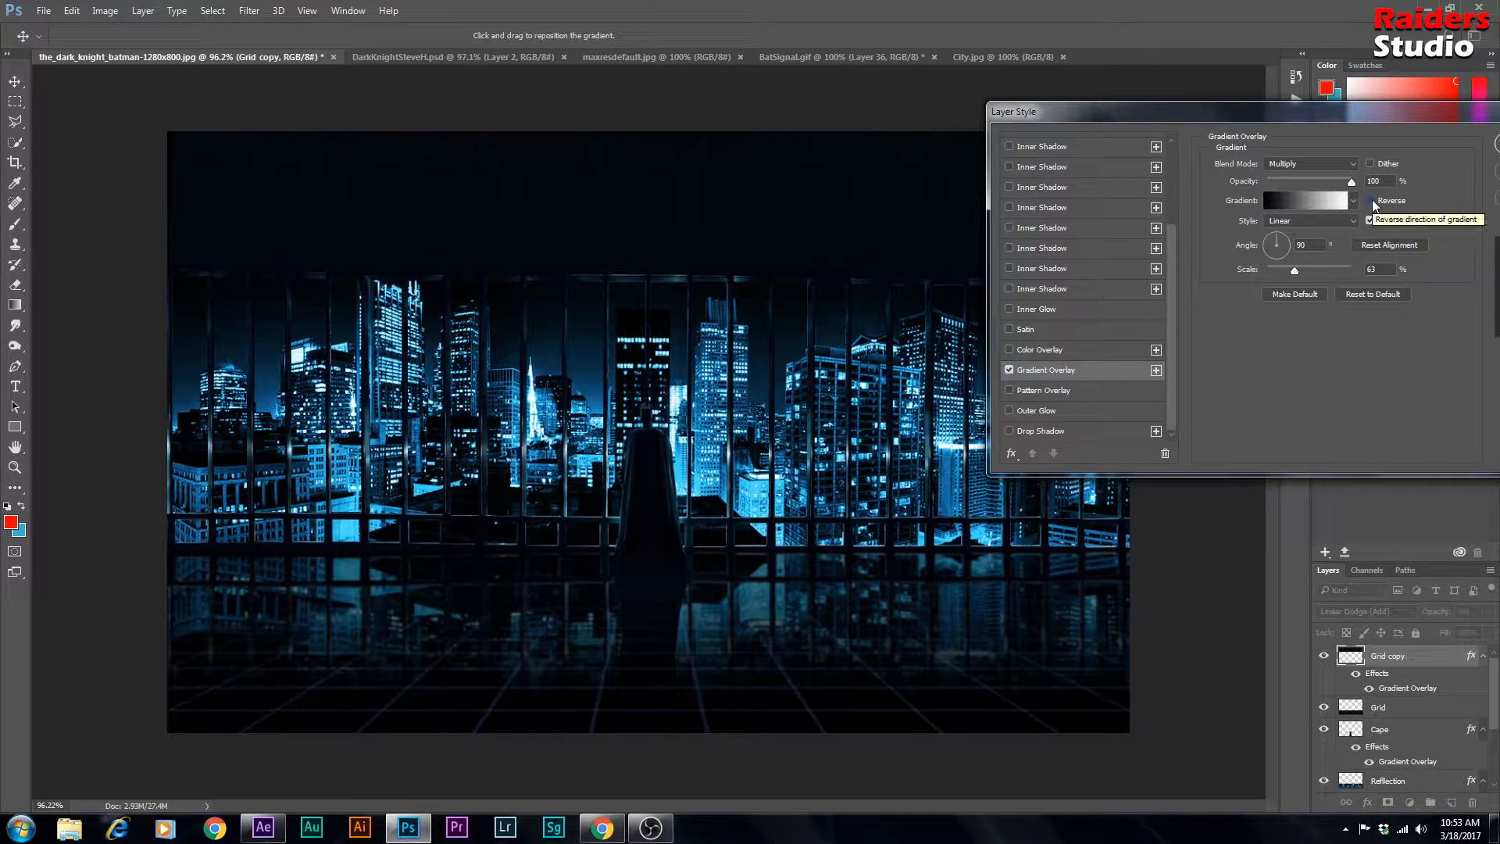
drag(1401, 120, 1271, 125)
click(1436, 150)
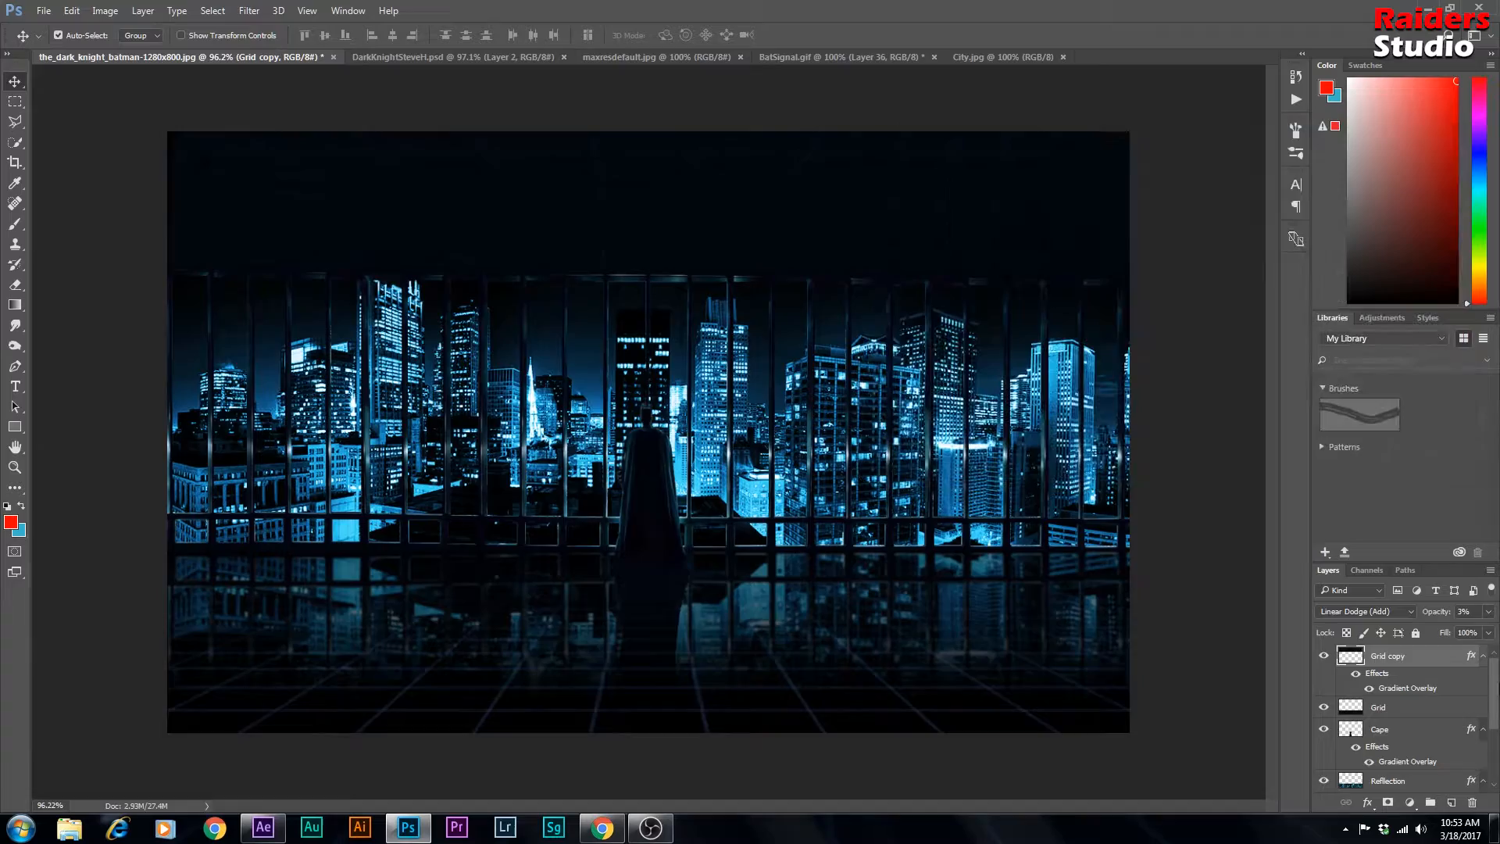
Step: On the Original layer, select the full-width ceiling strip above the windows with the Rectangular Marquee Tool, about 17.78 by 2.63 in
scroll(1493, 672, down, 3)
scroll(664, 250, up, 5)
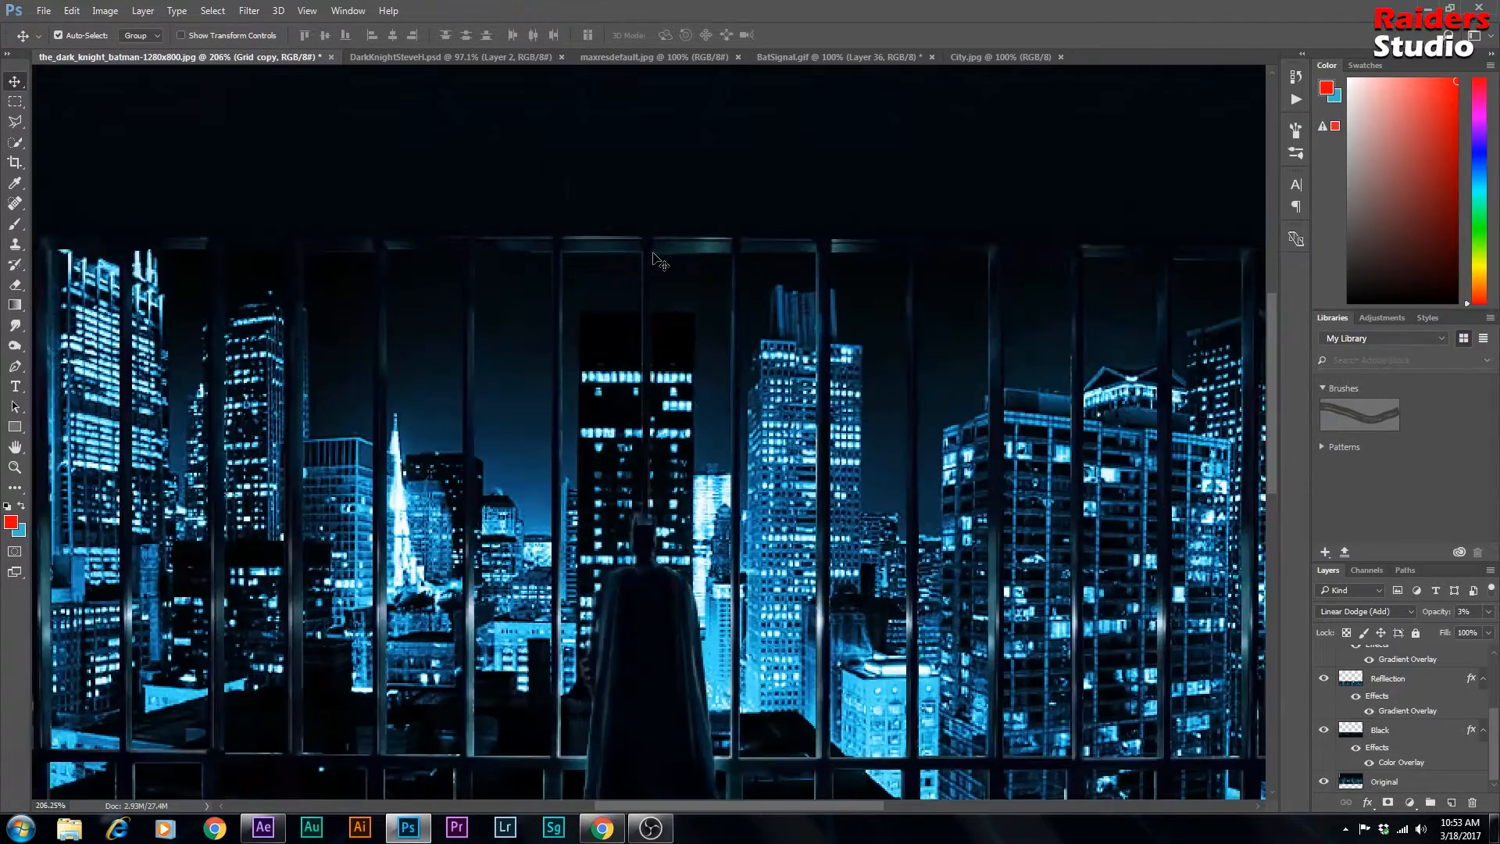
scroll(911, 273, down, 5)
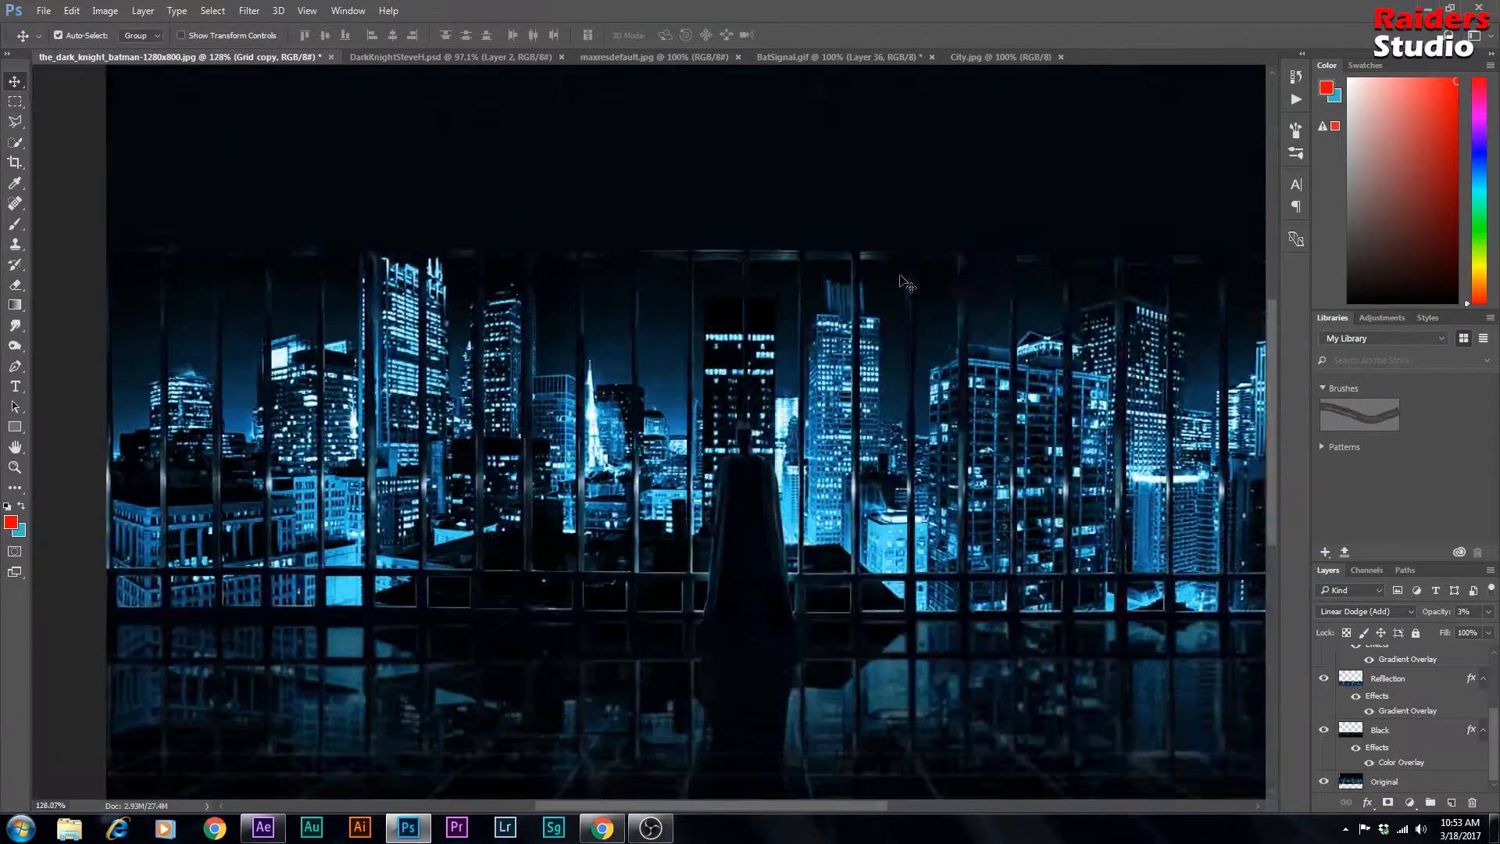
scroll(604, 278, up, 3)
scroll(617, 248, down, 3)
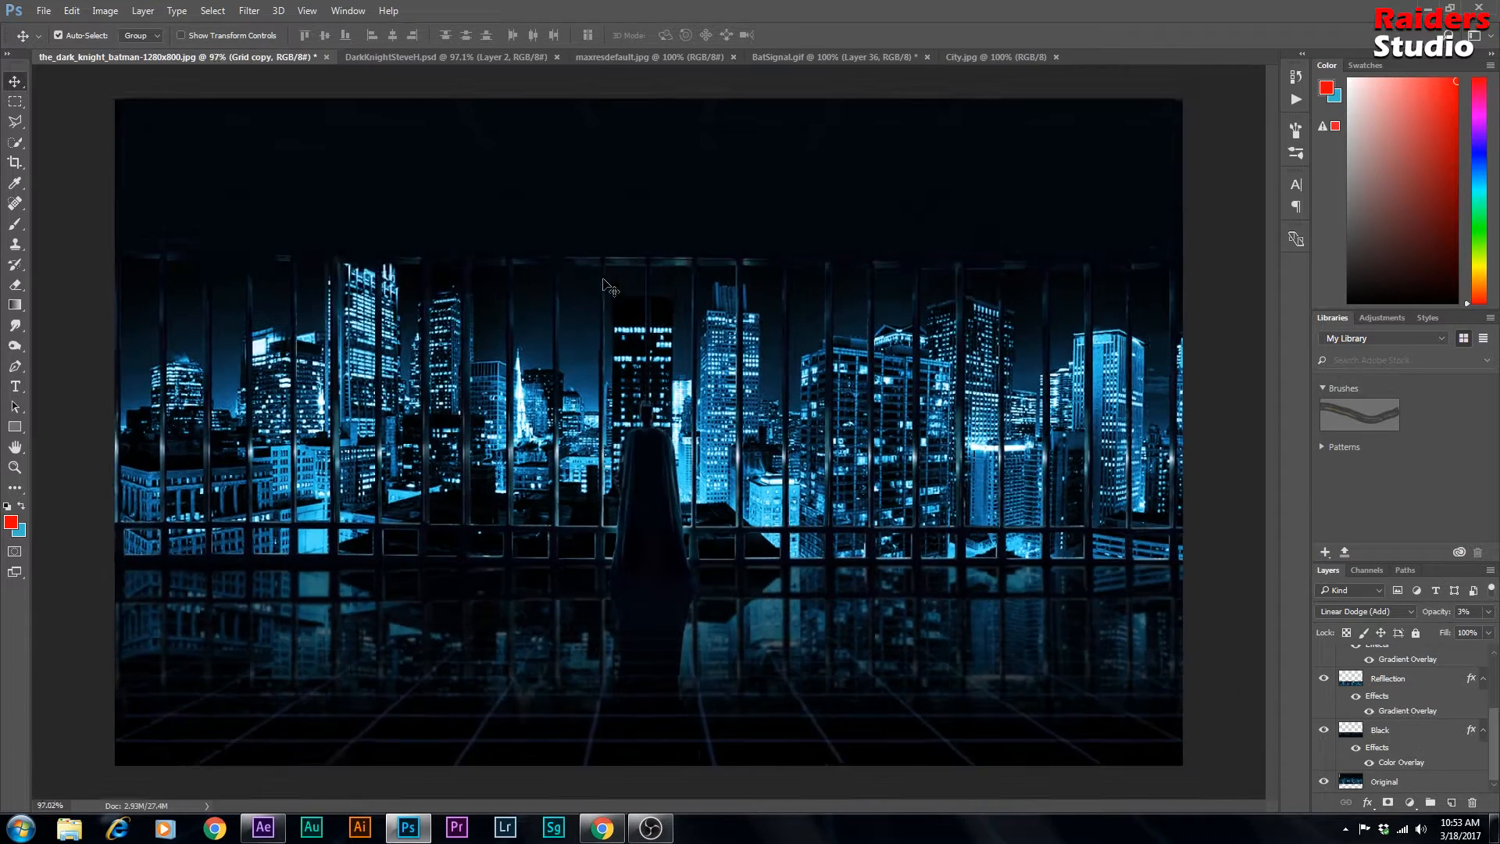
click(1383, 786)
click(16, 102)
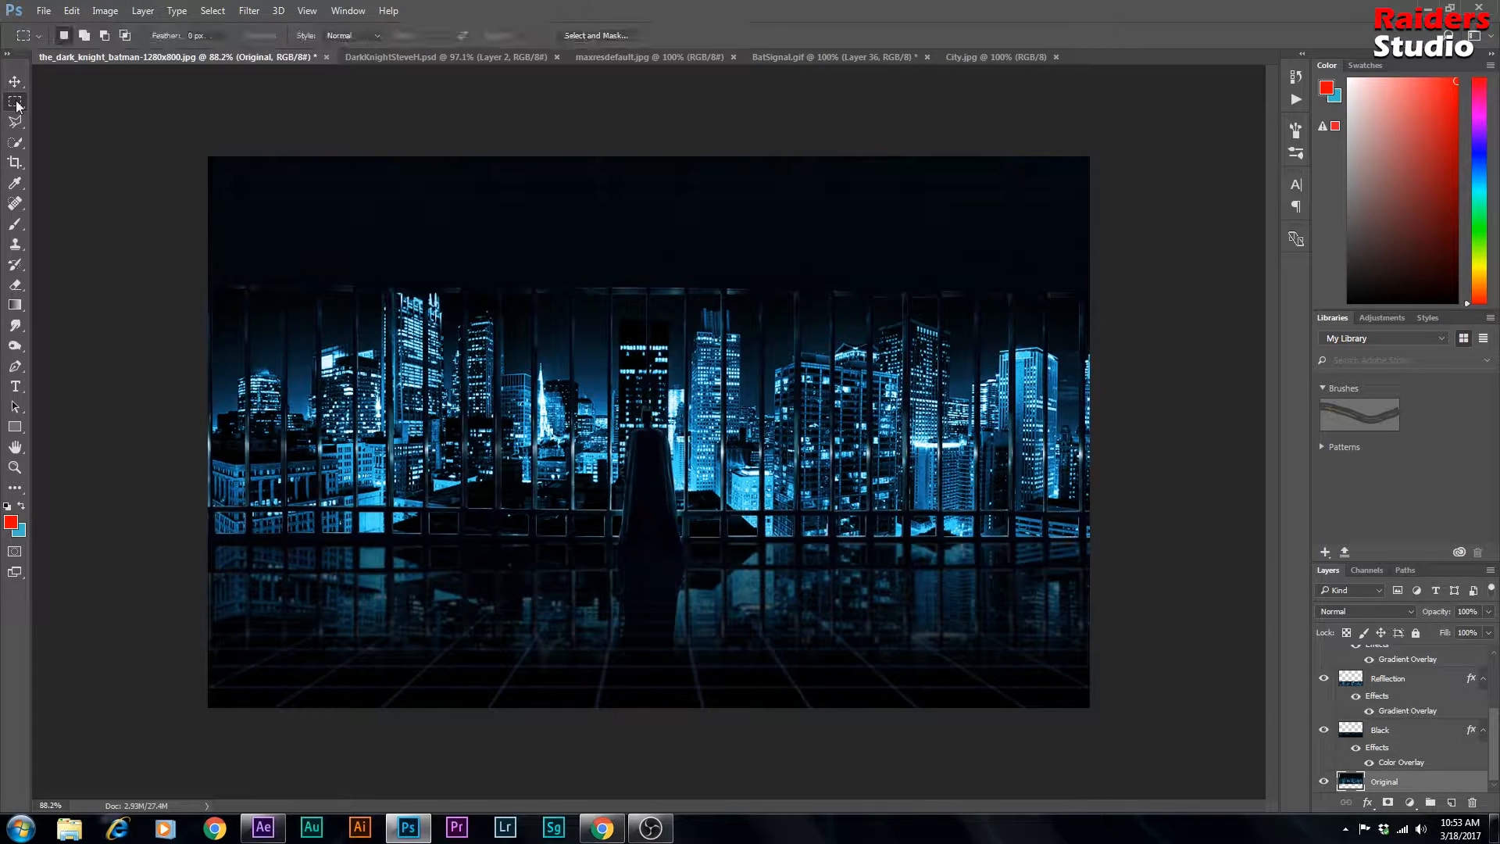
drag(208, 156, 1099, 283)
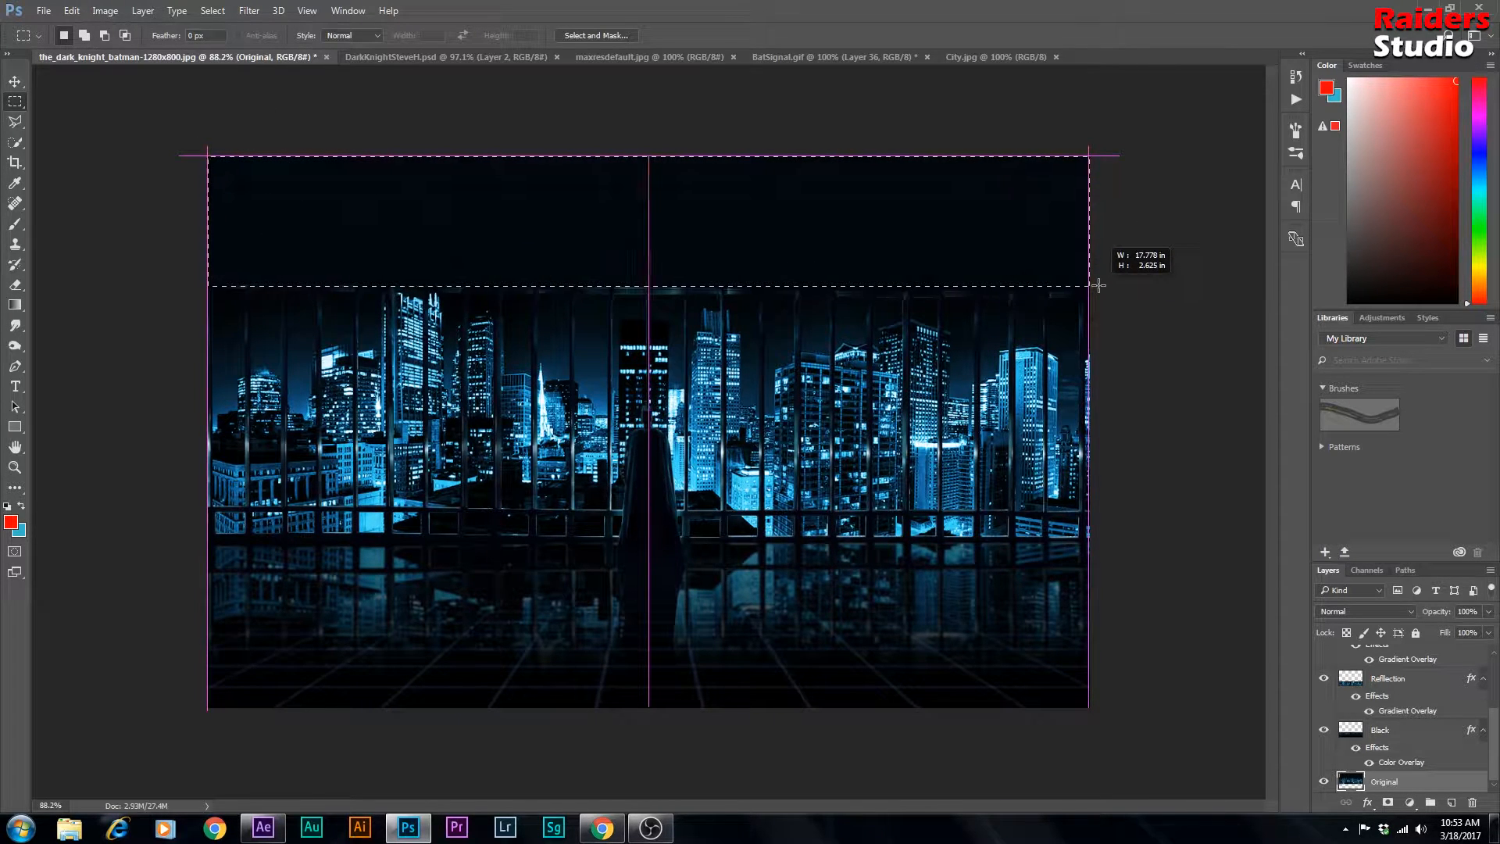
Step: Cut the selected ceiling strip to its own layer and rename that layer RoofBlack
drag(1098, 284, 1098, 284)
right_click(618, 226)
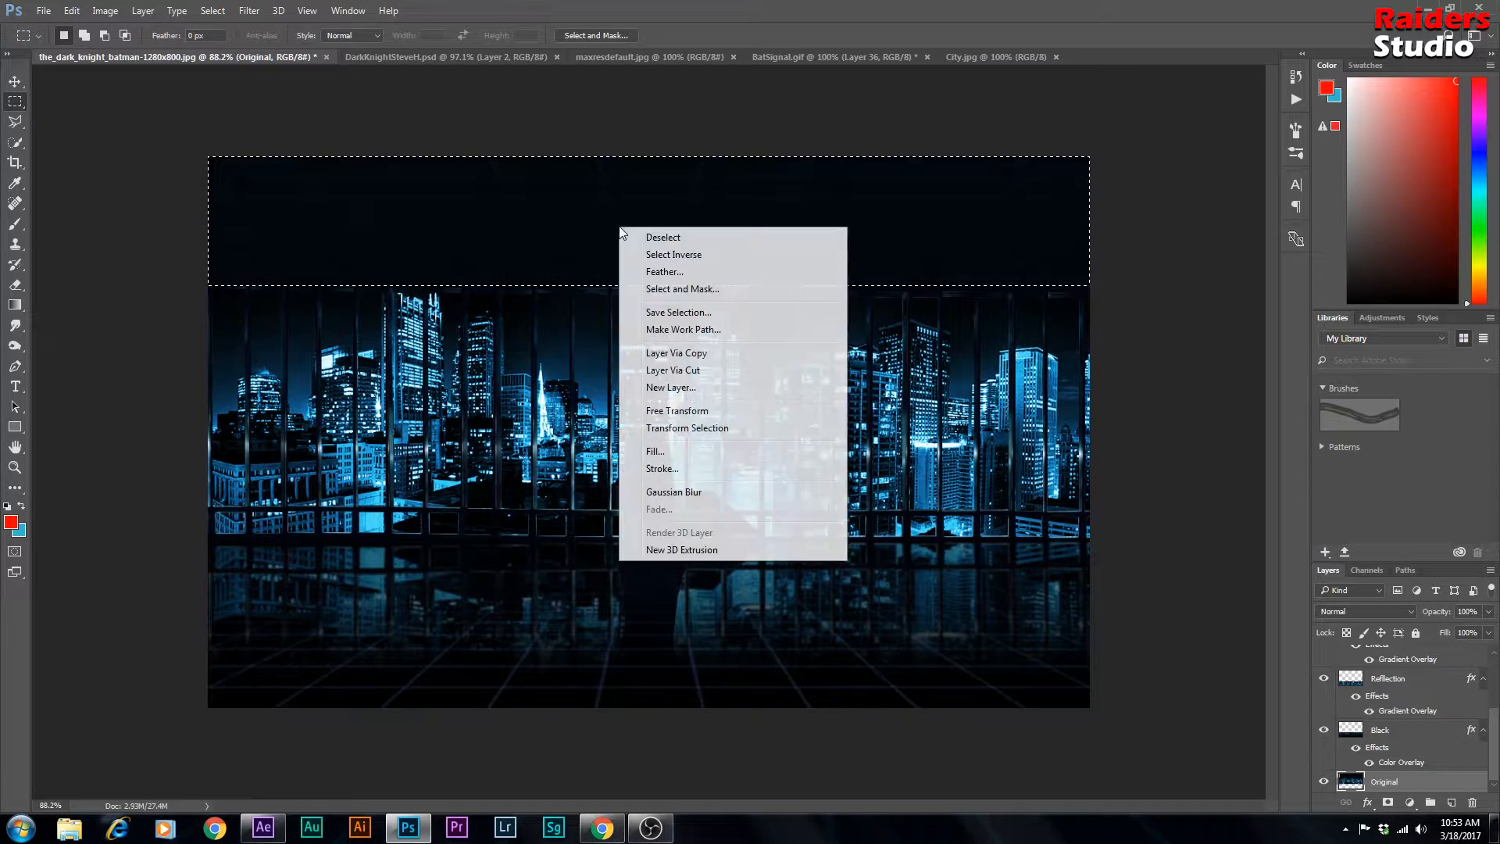
click(680, 369)
right_click(1428, 783)
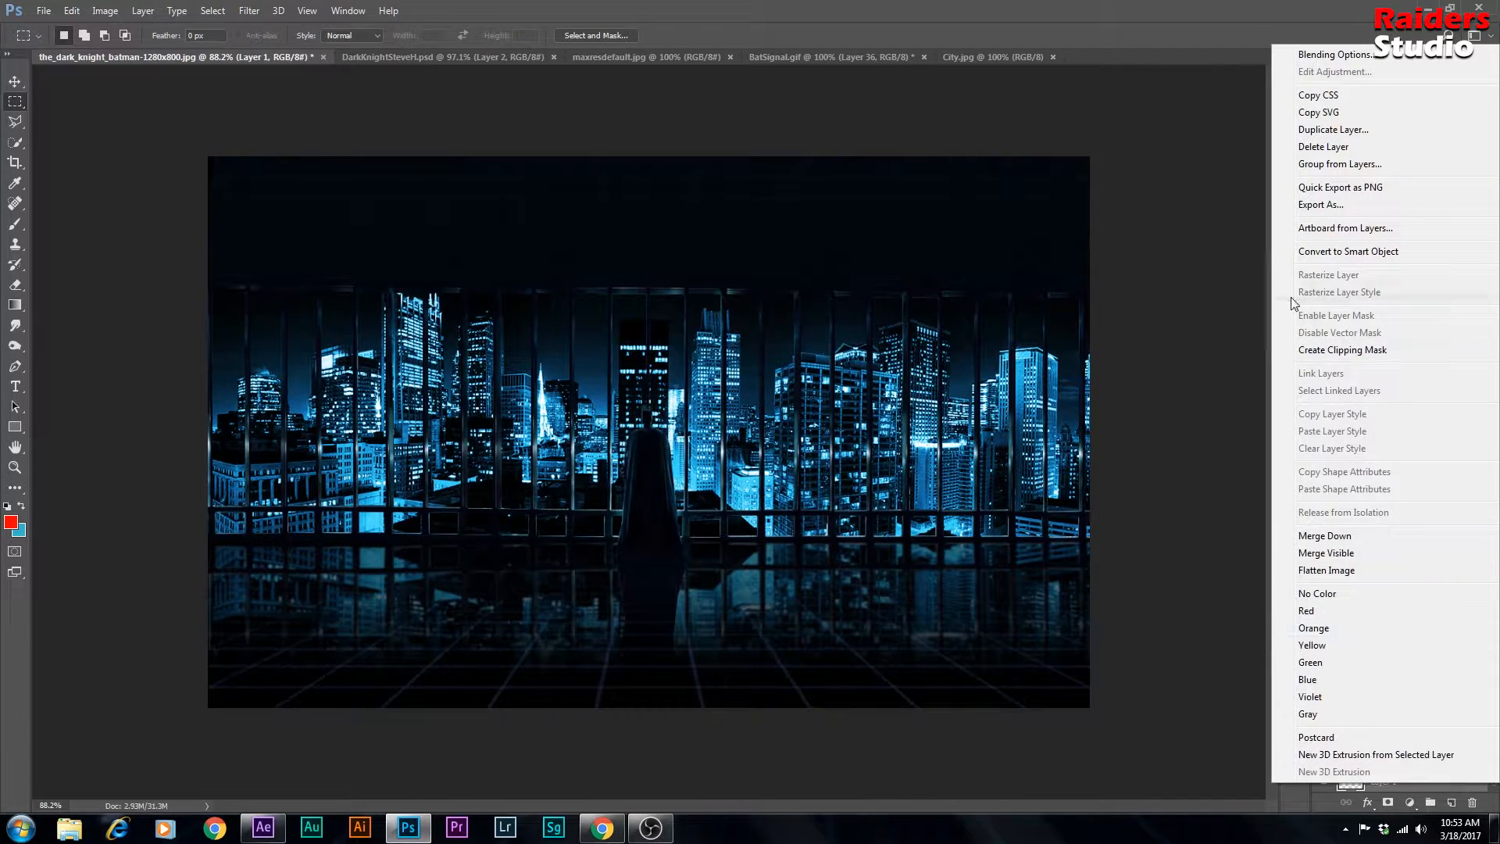
click(1225, 431)
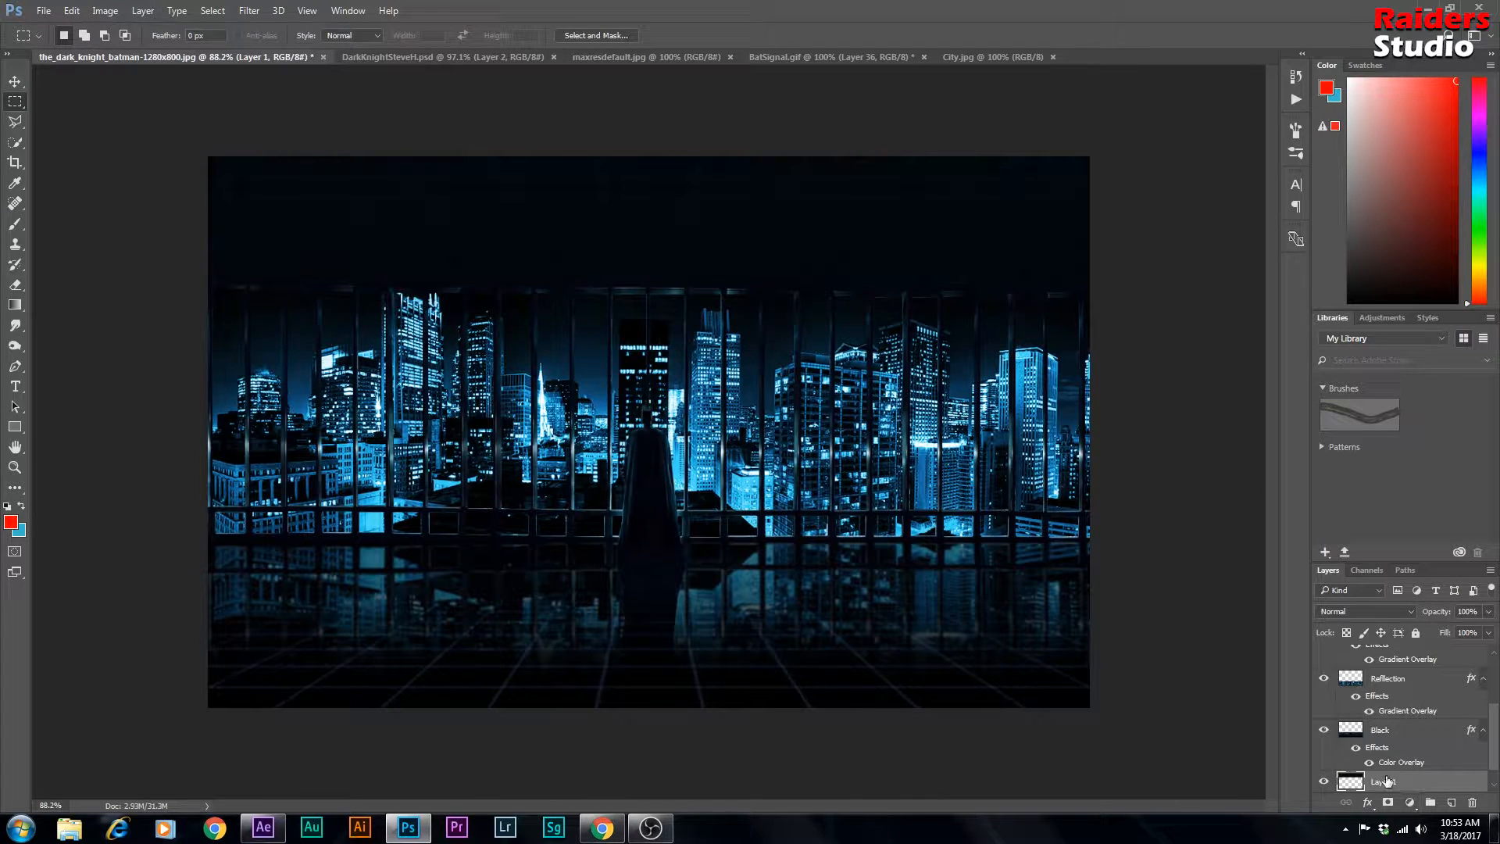
text(Rood)
key(Return)
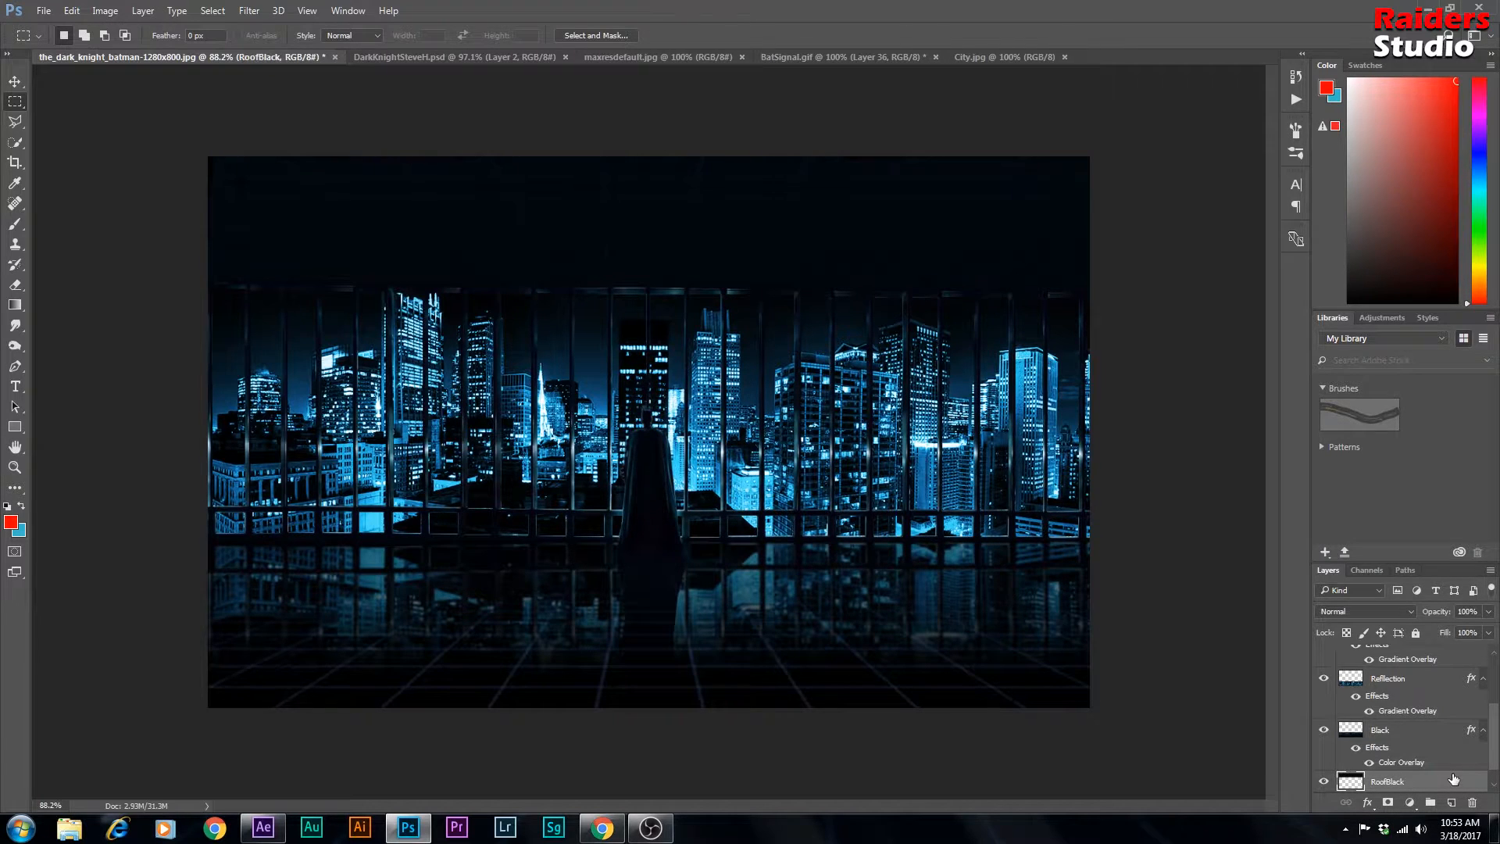
Step: Add a black Color Overlay effect to the RoofBlack layer
right_click(1441, 777)
click(1332, 45)
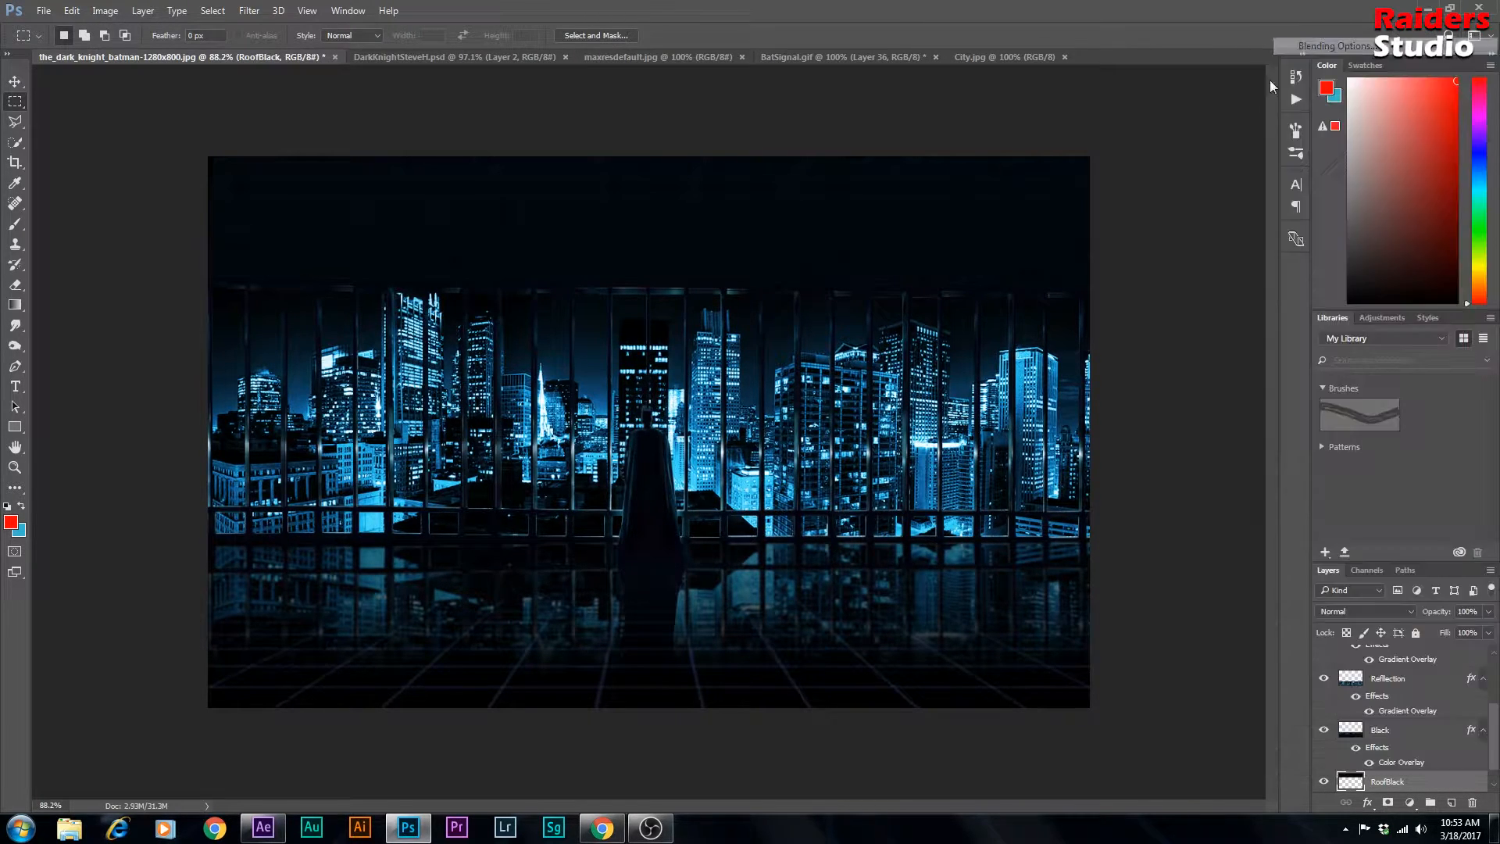
drag(1043, 166, 1055, 364)
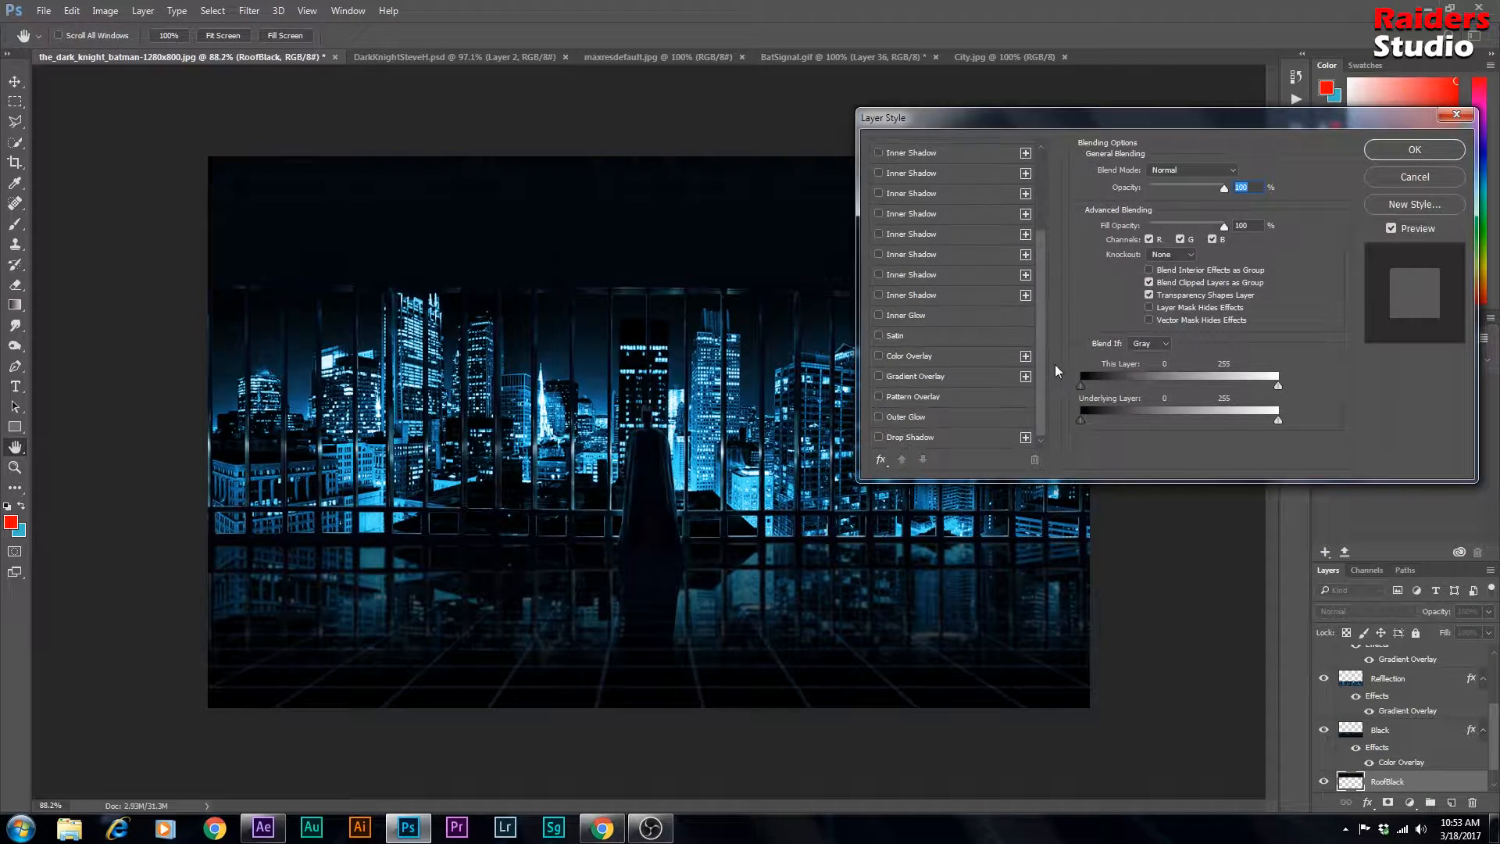
click(879, 356)
click(1386, 151)
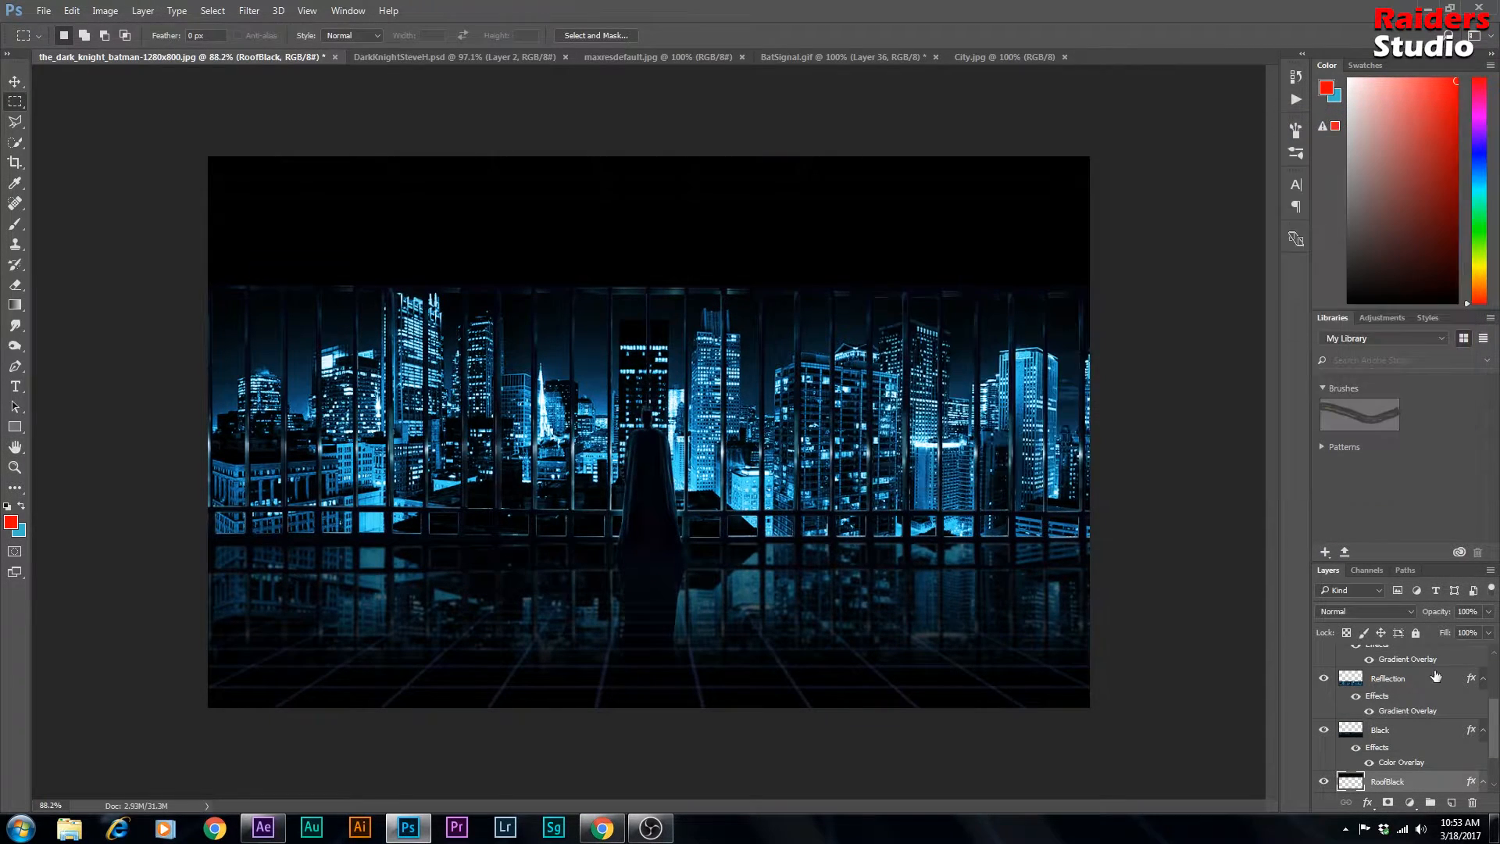
Step: Rename the Grid copy layer as Grid Roof and the Grid layer as GridFloor
scroll(659, 293, up, 2)
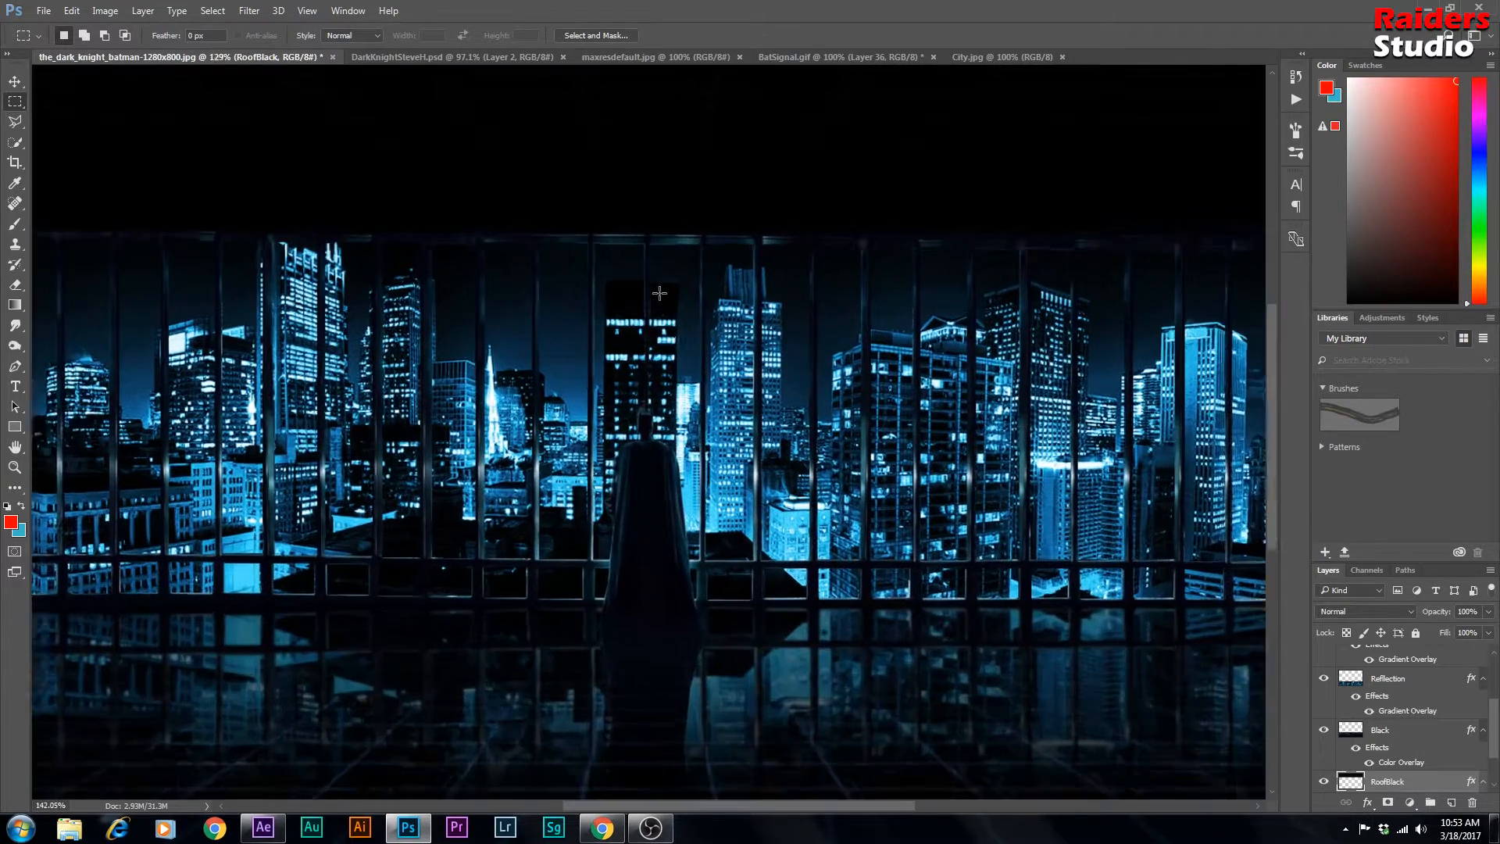
scroll(721, 234, down, 3)
scroll(704, 273, up, 1)
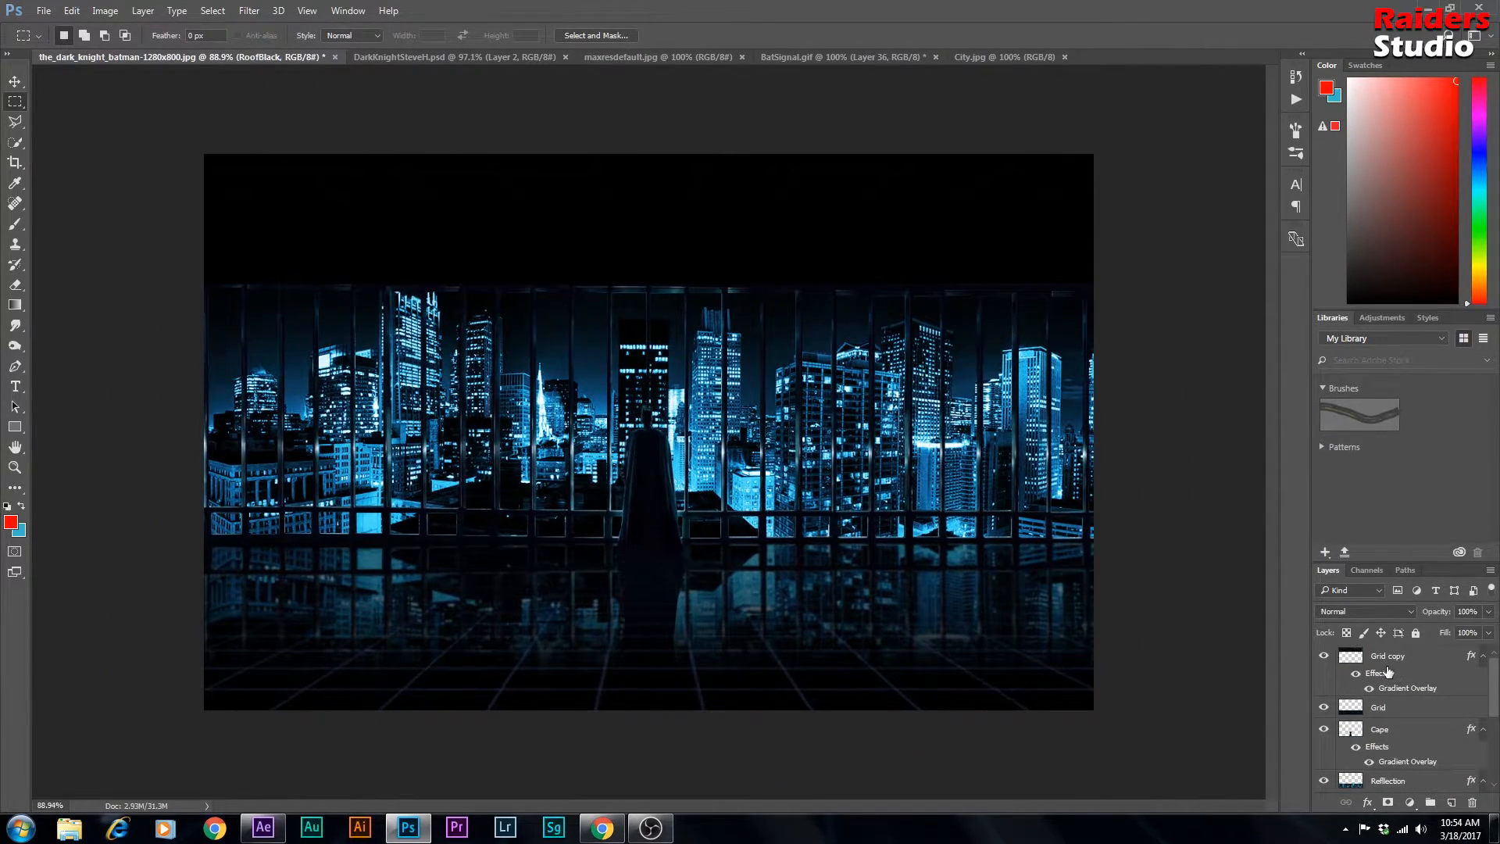
click(1388, 657)
double_click(1388, 657)
click(1421, 656)
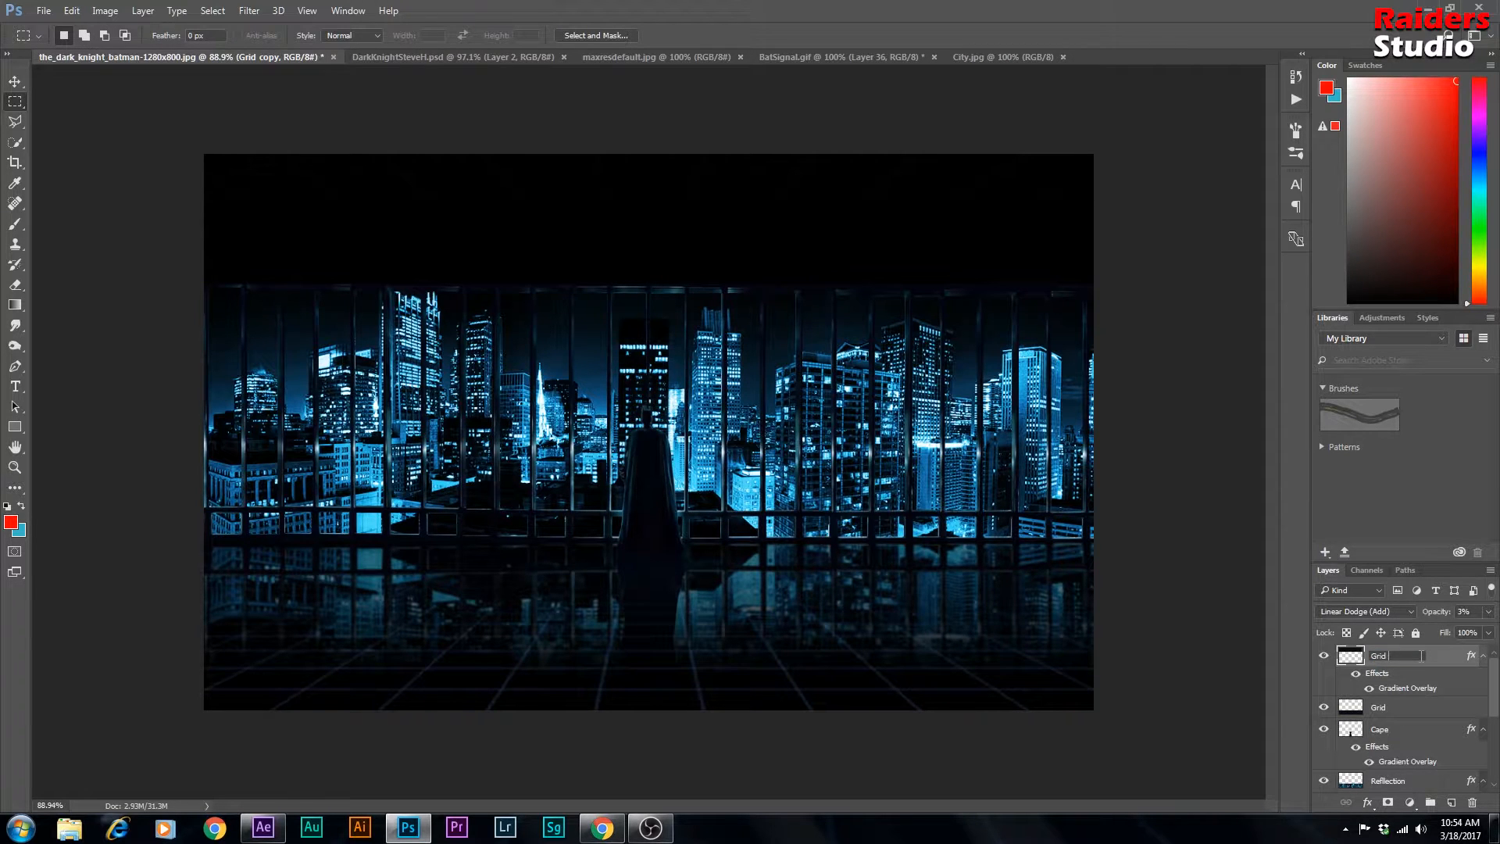
double_click(1401, 709)
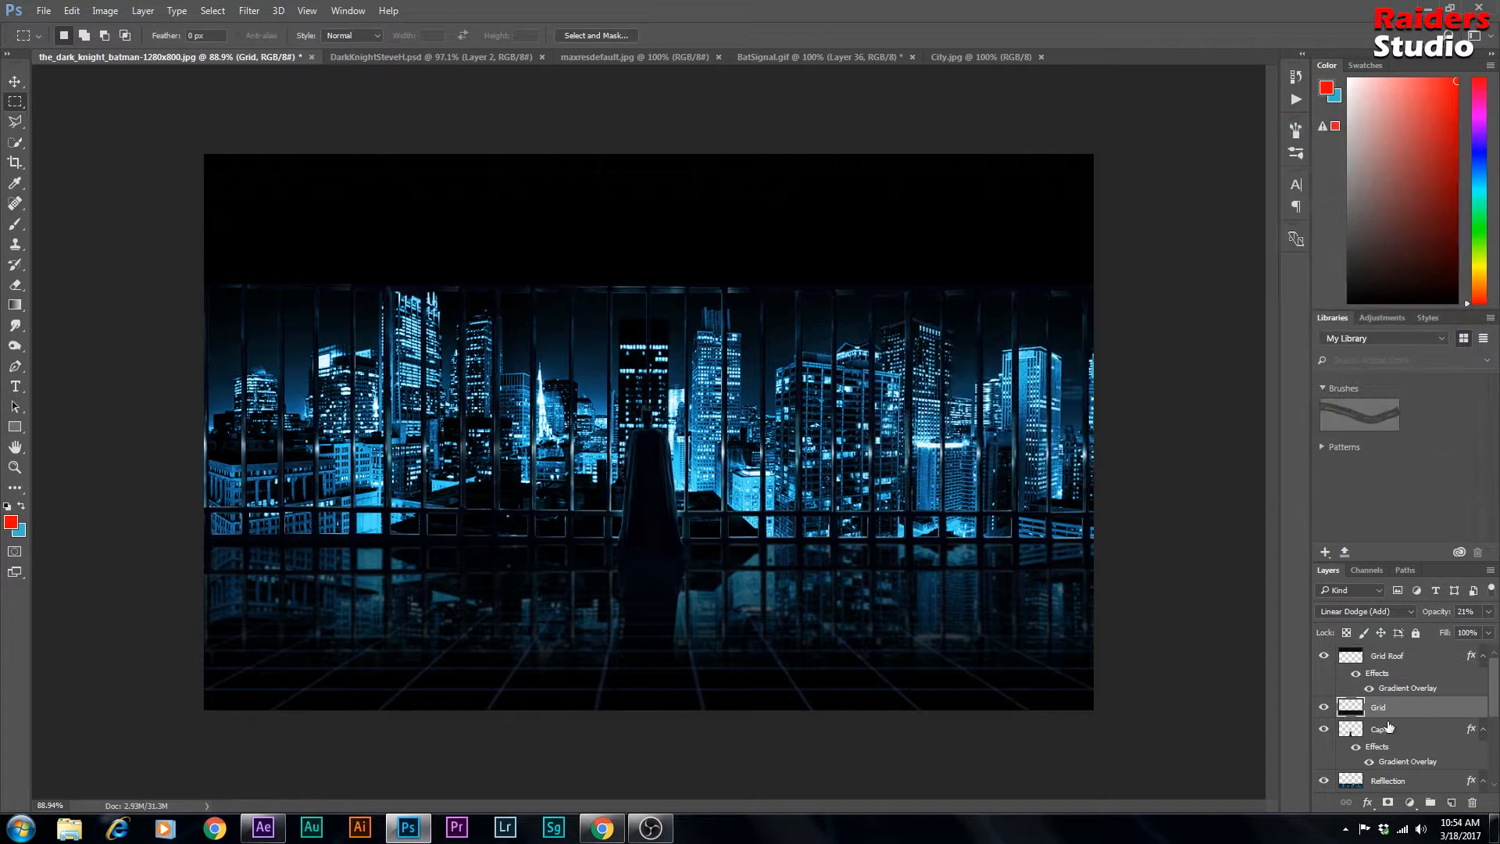
double_click(1379, 707)
click(1393, 722)
Step: Compare the wallpaper's ceiling, skyline and floor with the finished version in DarkKnightSteveH.psd
scroll(1497, 712, down, 2)
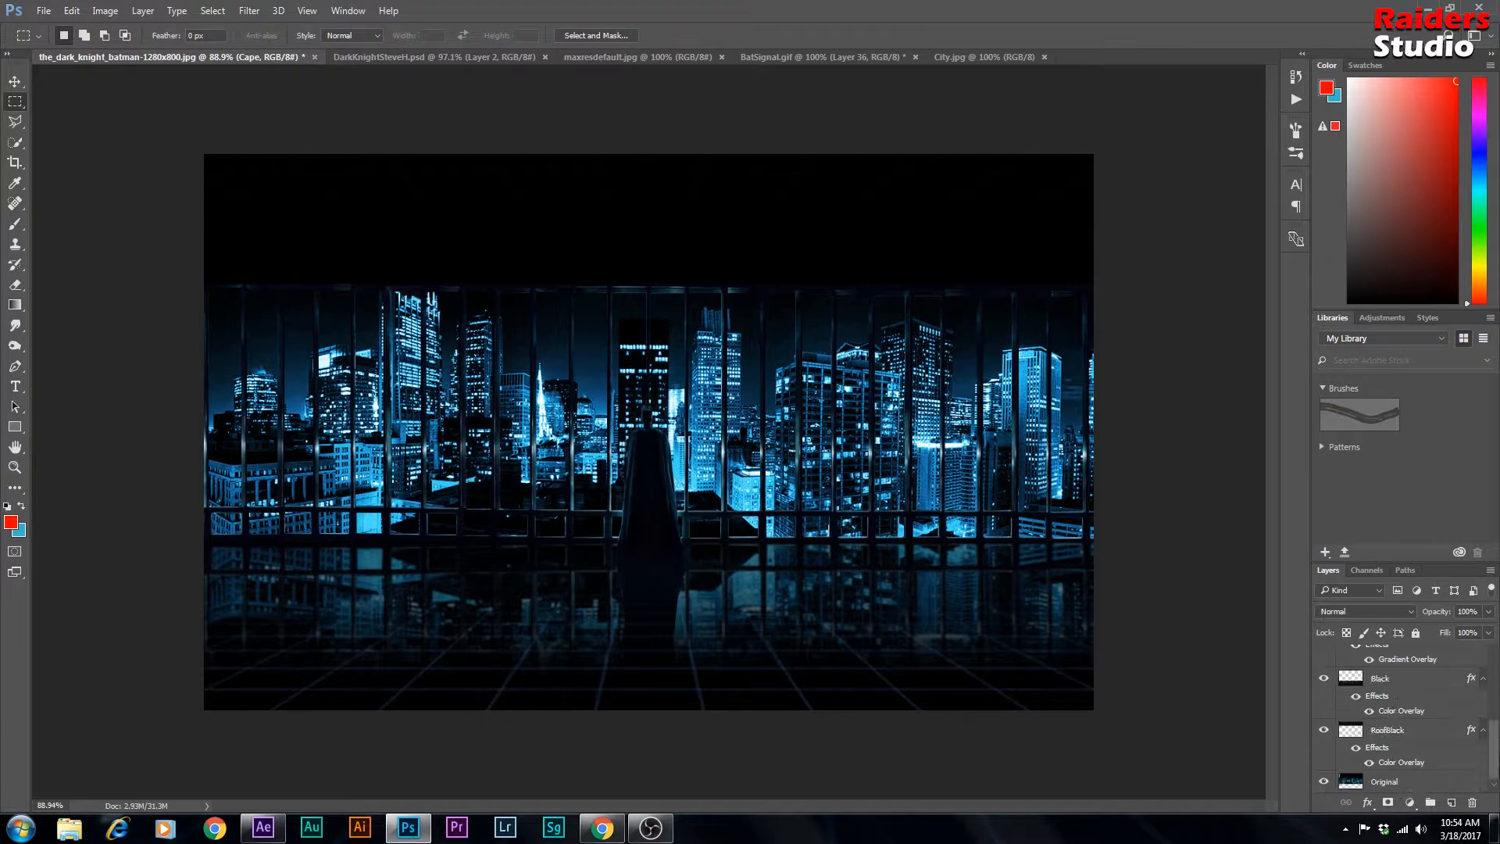
scroll(1497, 713, up, 2)
scroll(687, 426, up, 1)
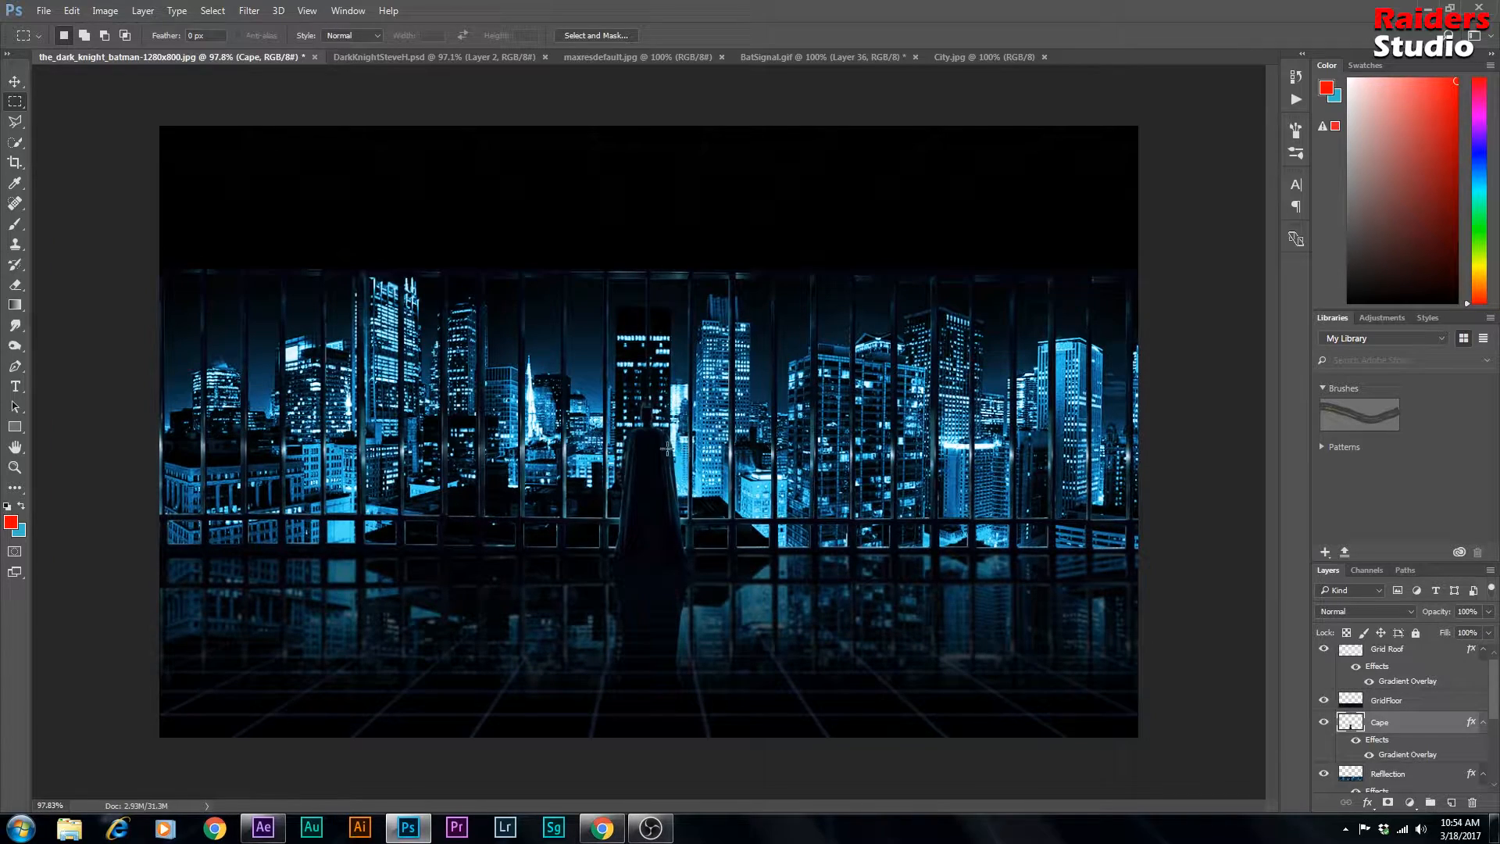
scroll(694, 478, up, 2)
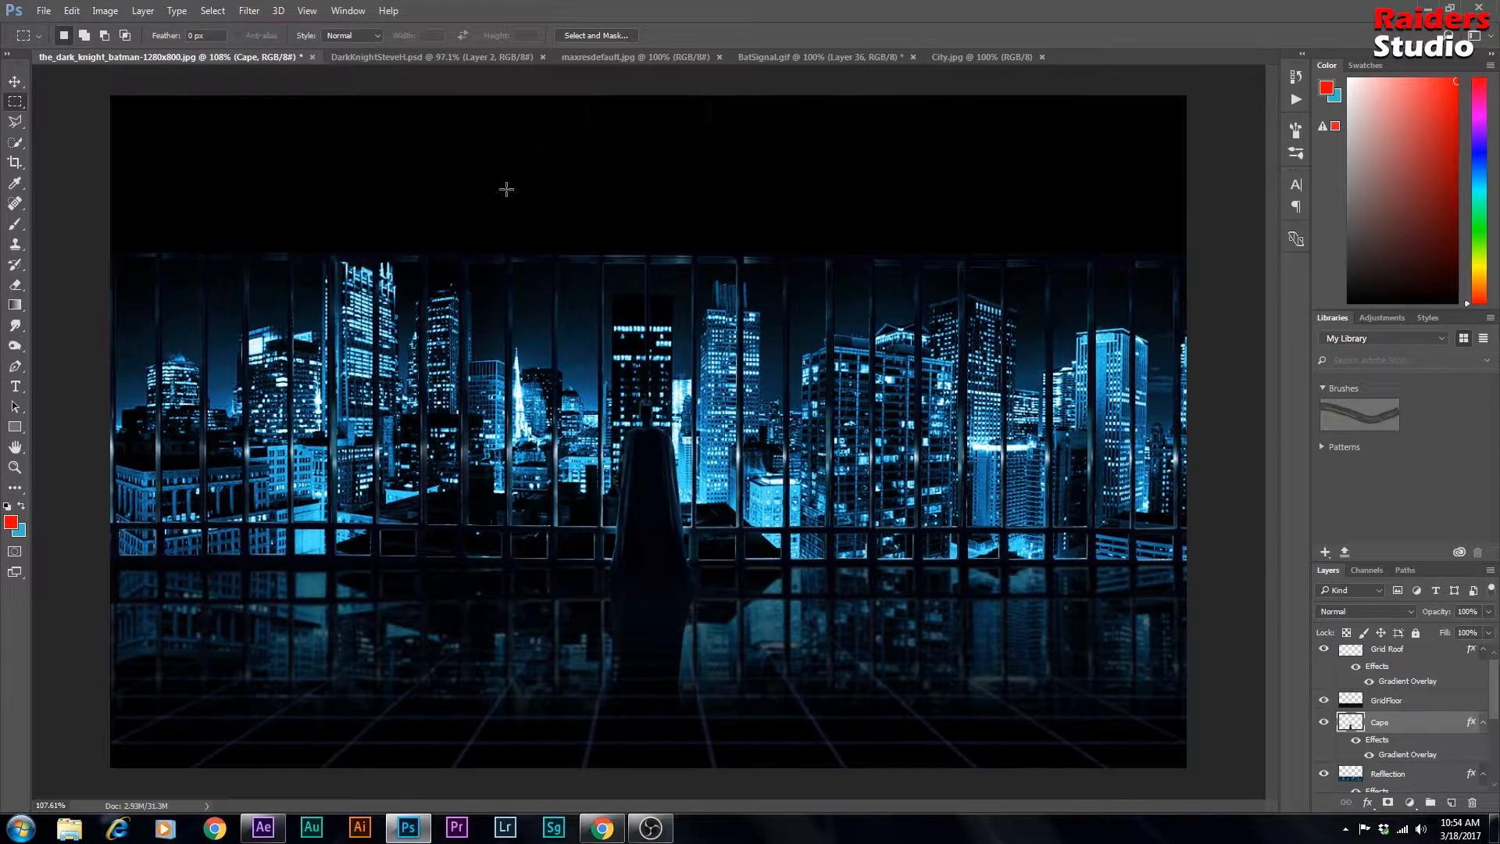
click(406, 56)
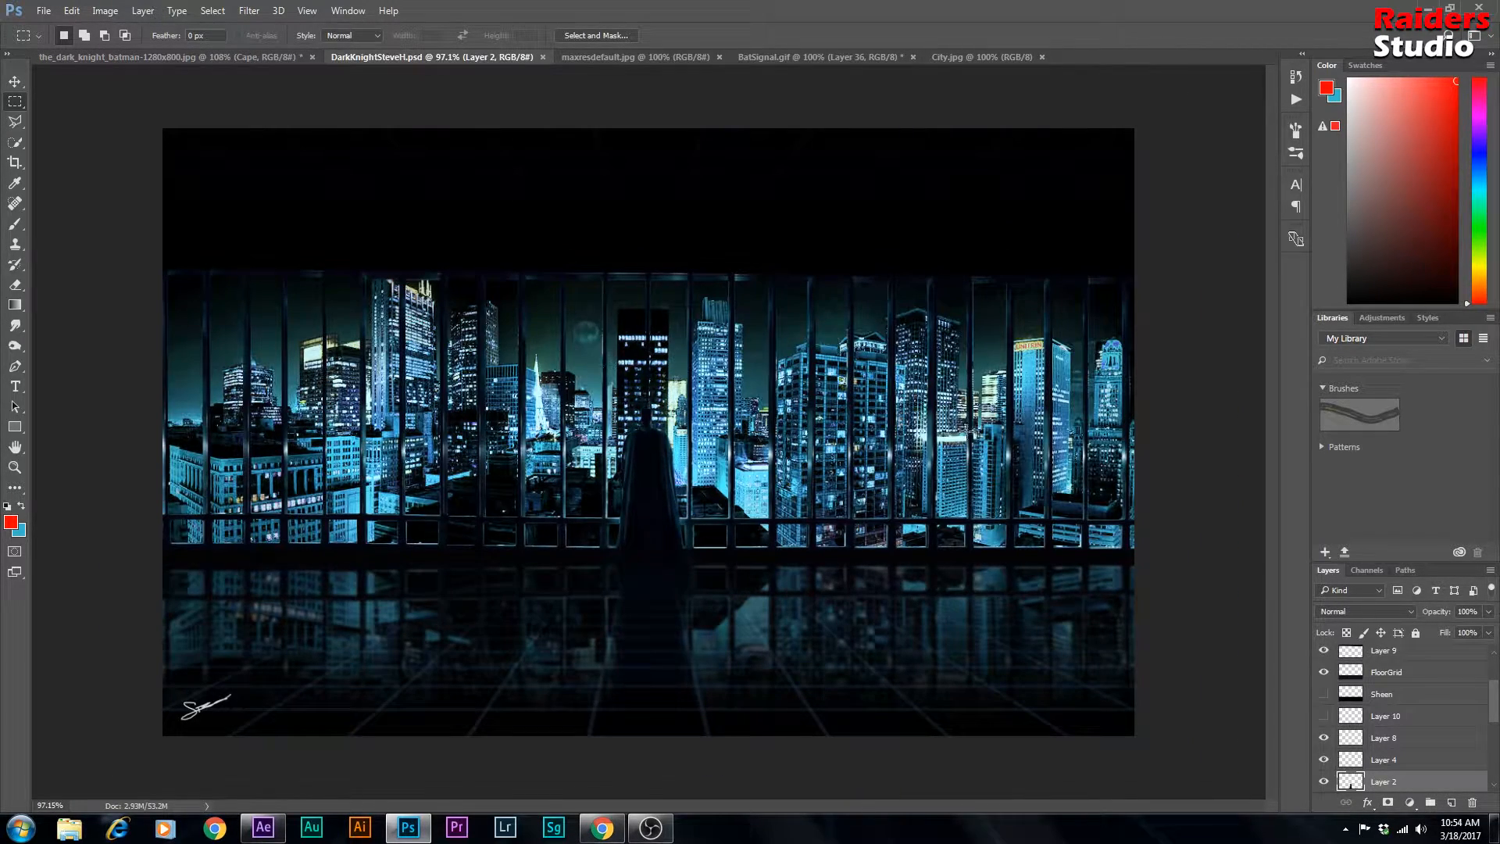
click(229, 59)
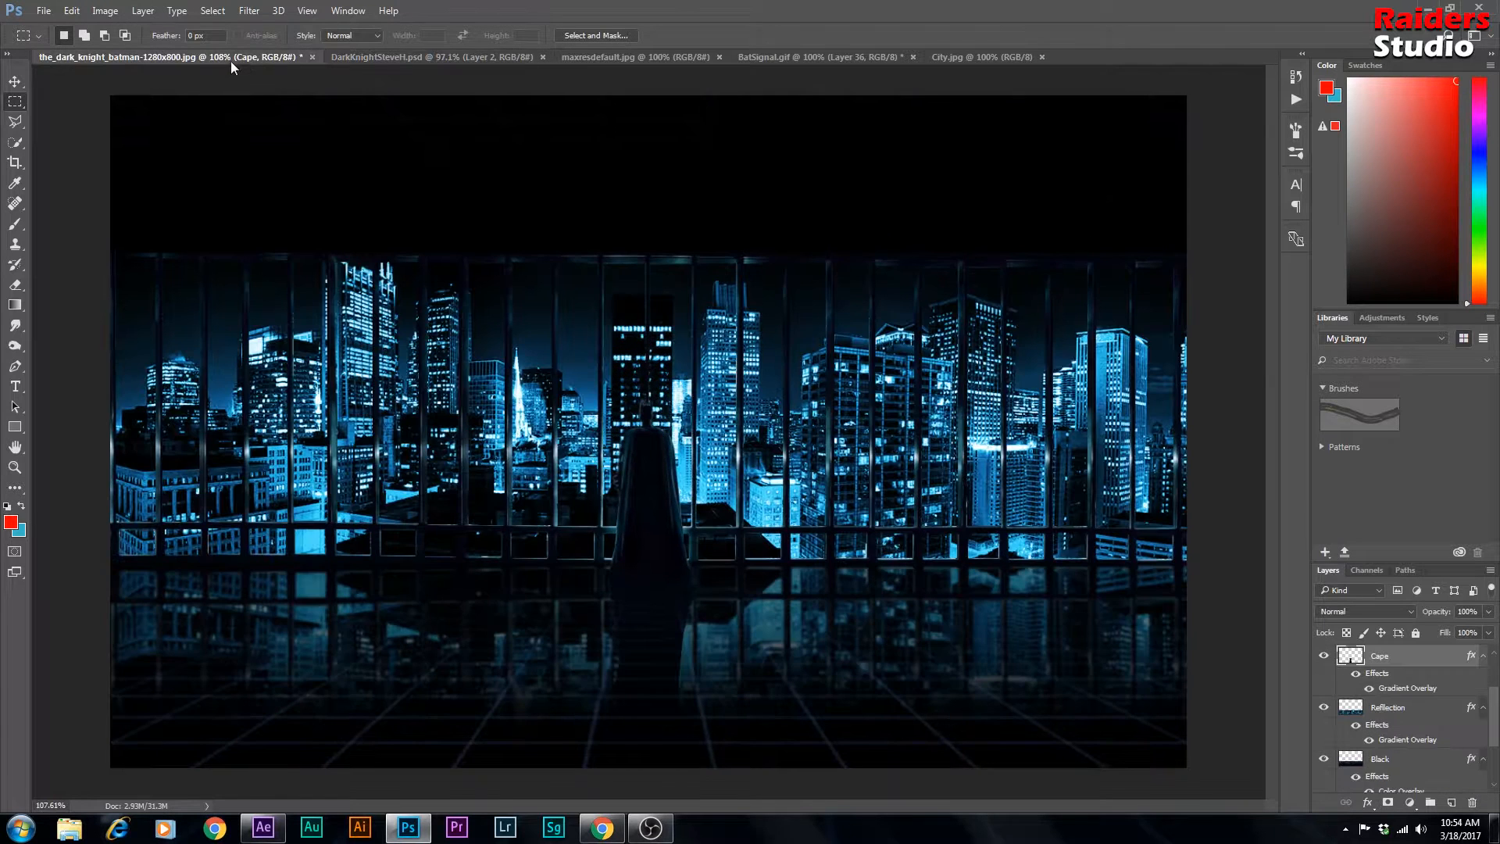
click(381, 58)
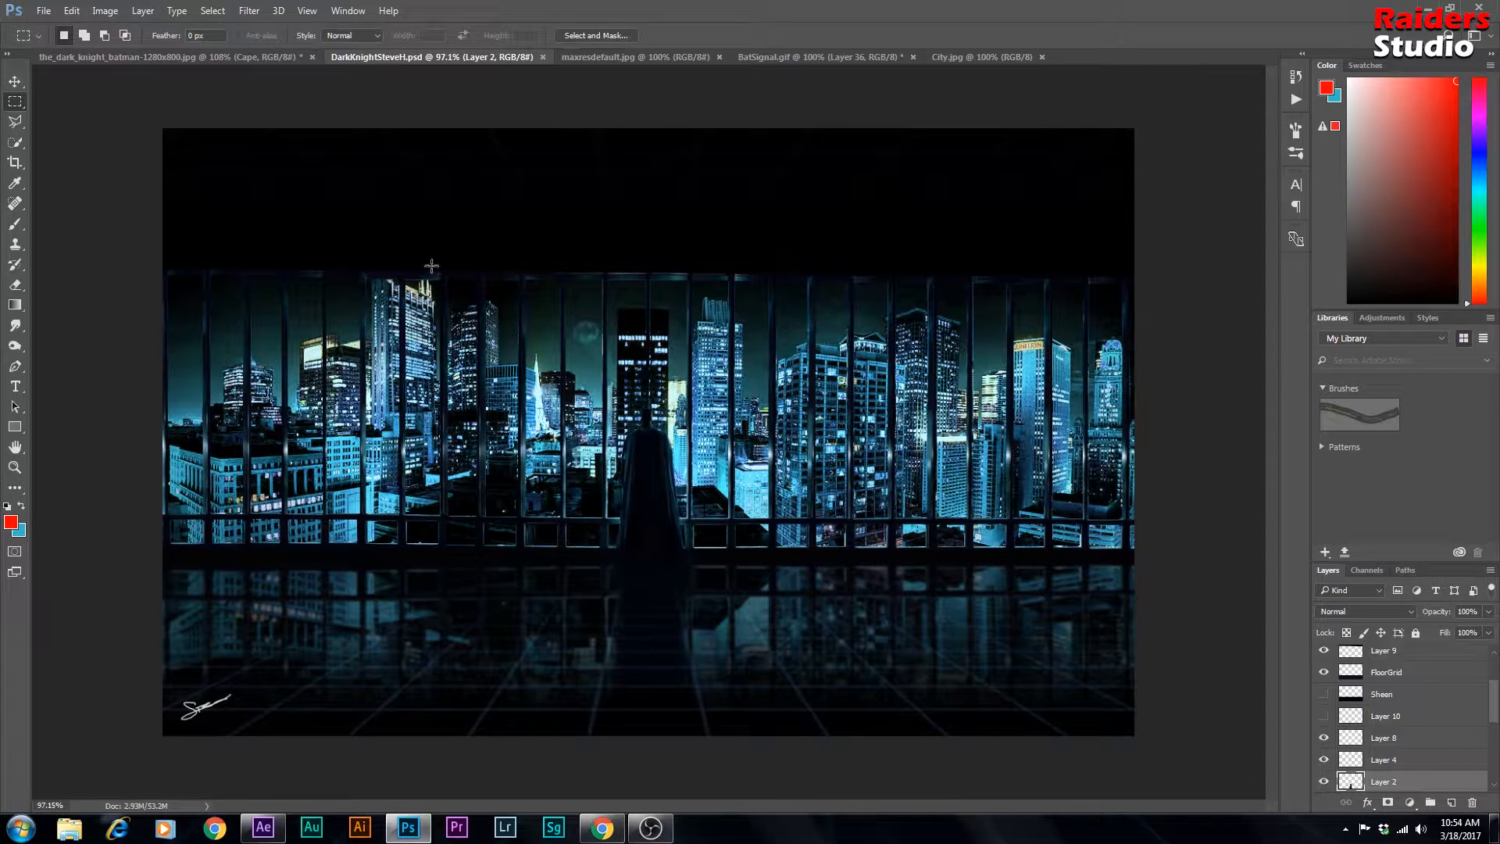
scroll(608, 380, up, 3)
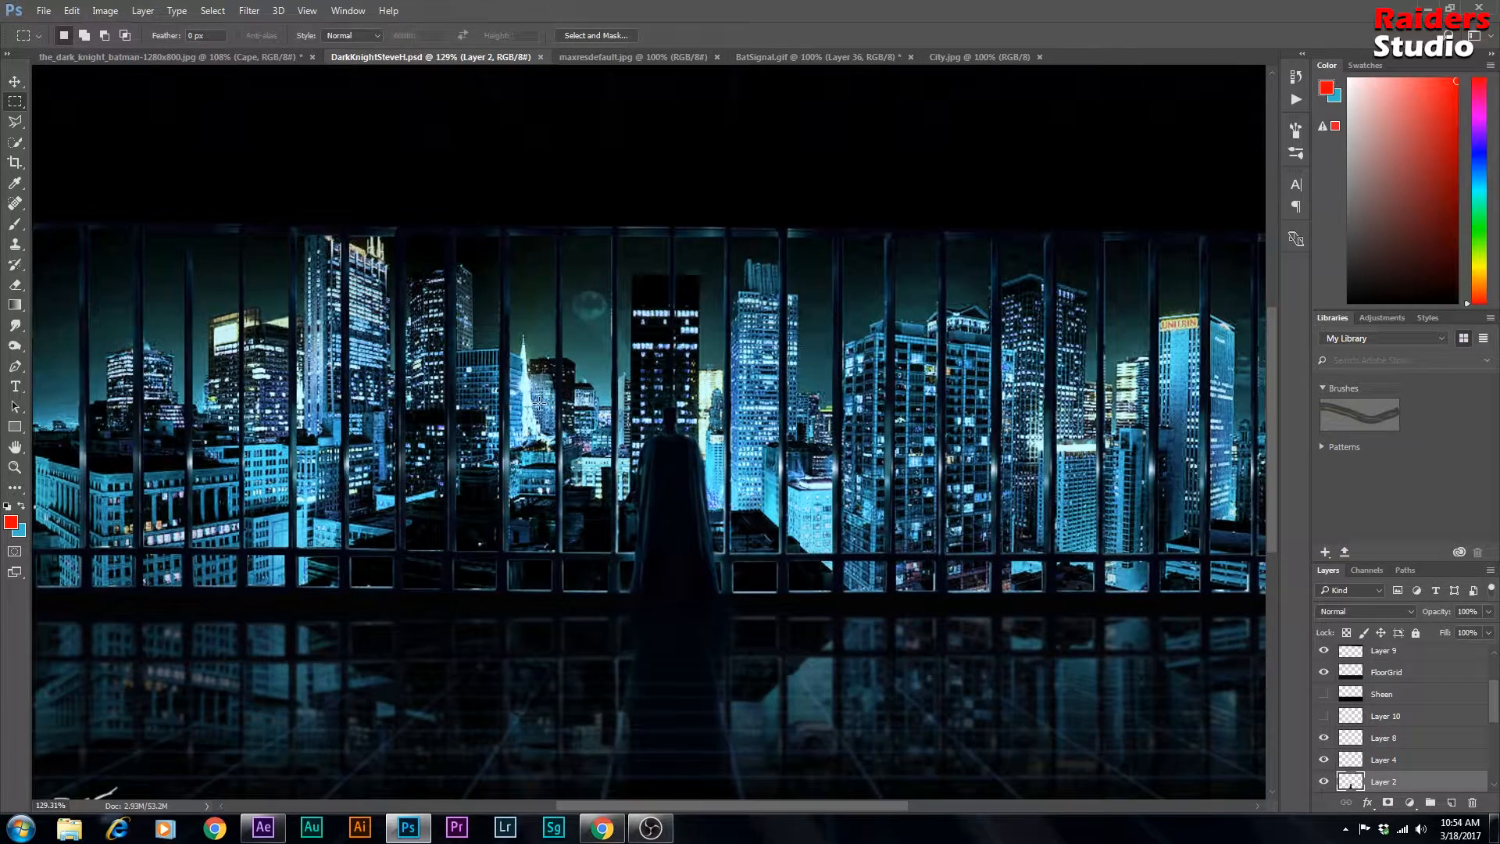
scroll(598, 412, down, 3)
click(208, 57)
click(387, 59)
click(158, 62)
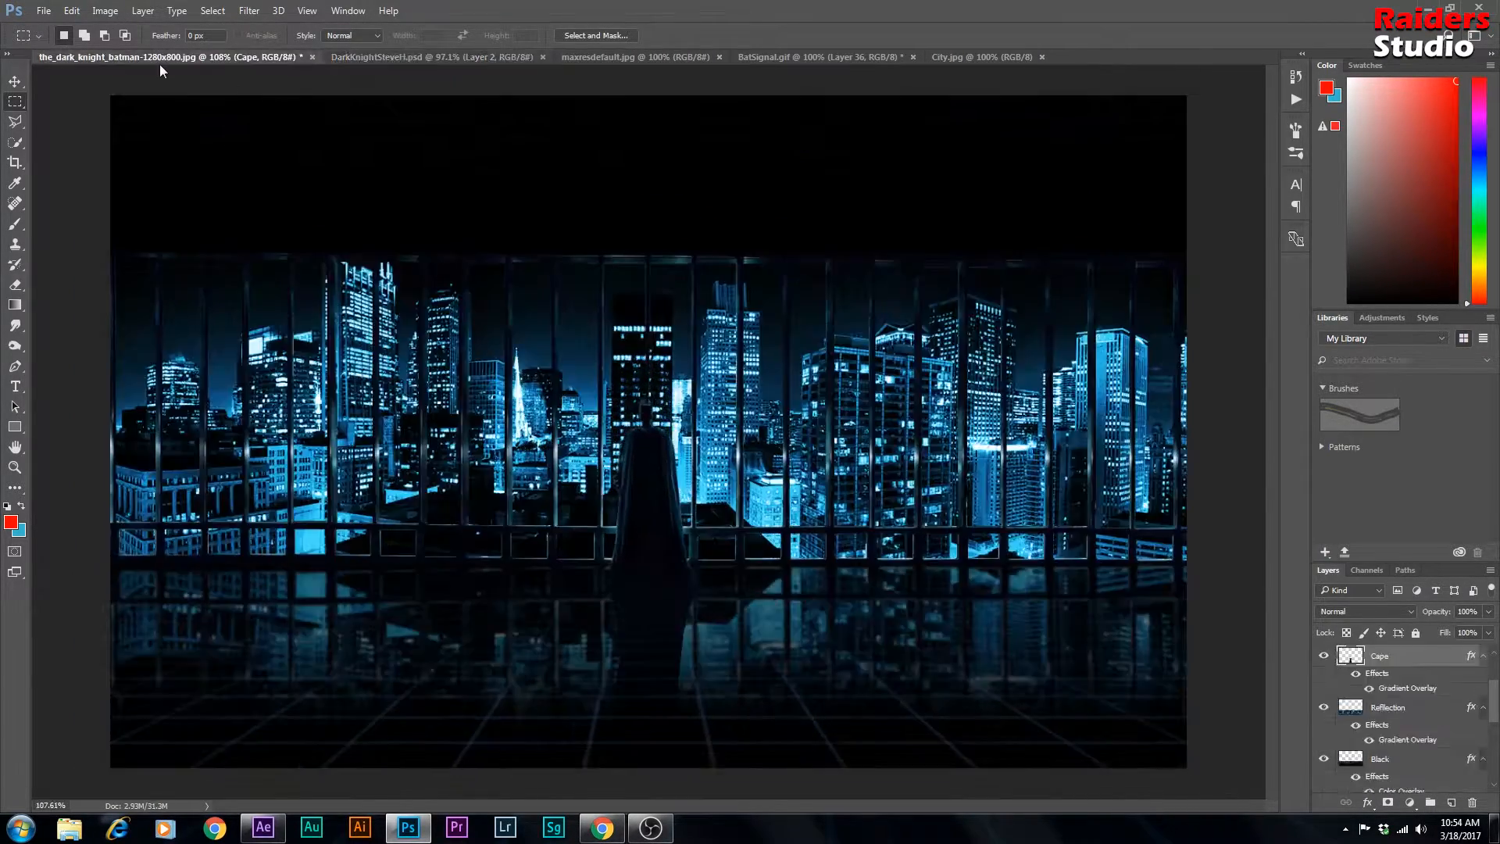
Step: Copy a rectangular area around the bat signal and its beam from BatSignal.gif and paste it into the Batman wallpaper
click(808, 57)
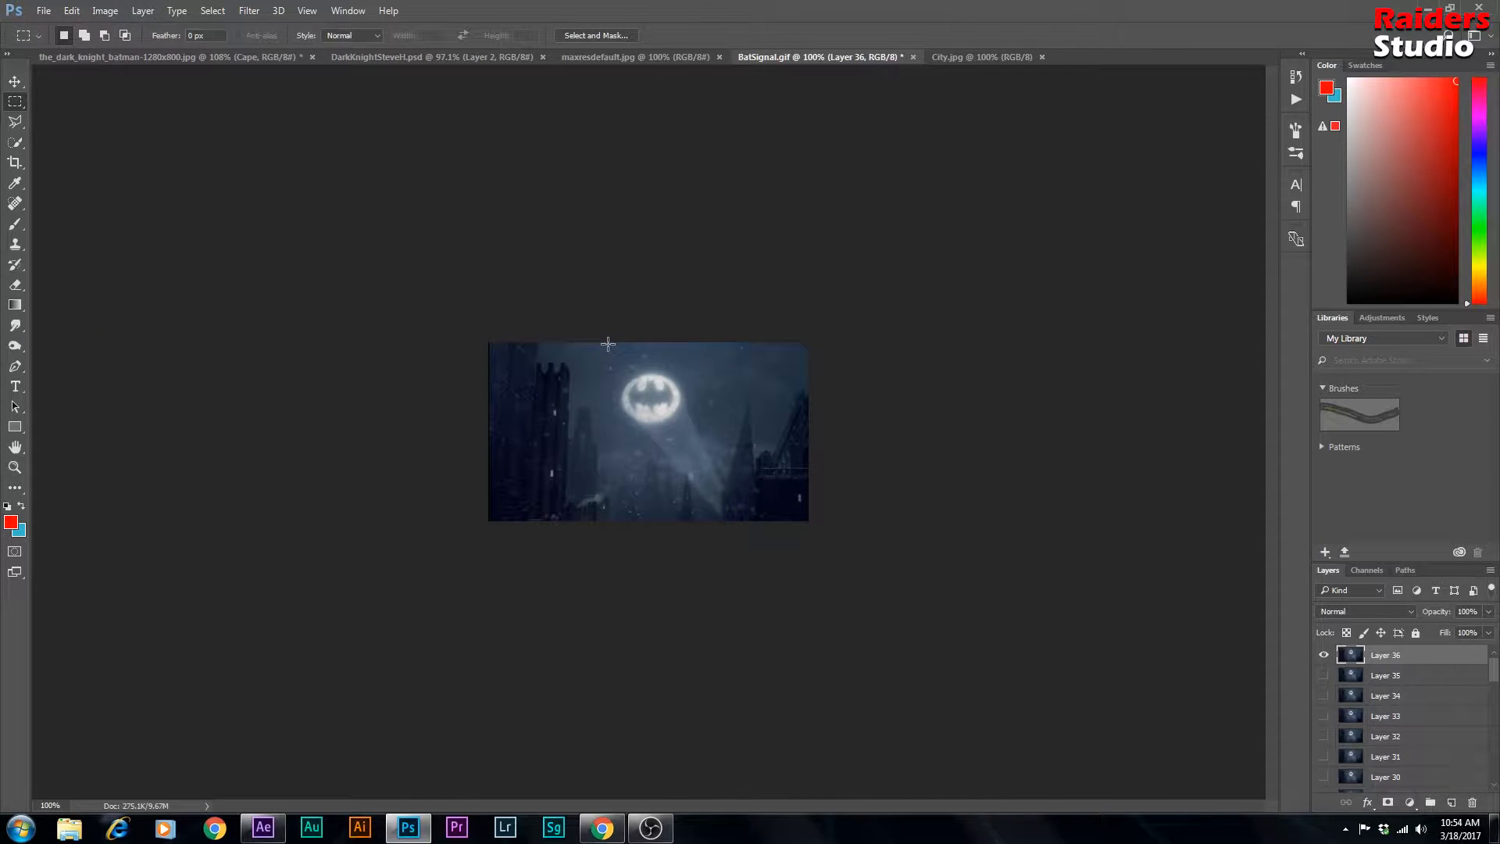
drag(14, 102, 75, 107)
drag(604, 346, 722, 515)
right_click(682, 422)
click(656, 408)
click(134, 59)
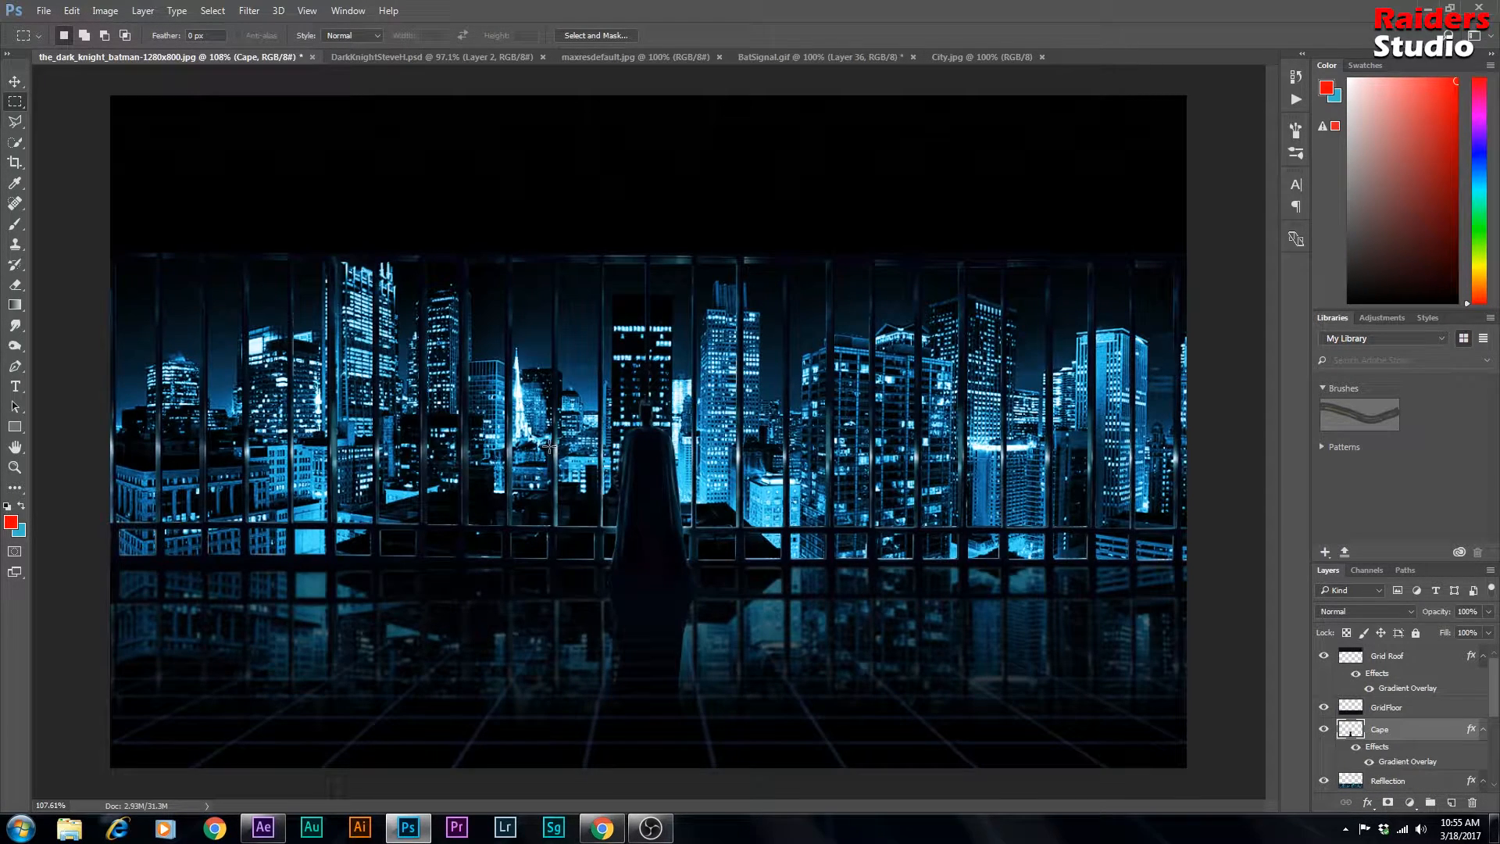
key(ctrl+v)
Step: Outline the glowing bat emblem and its light beam on the pasted layer with the Polygonal Lasso Tool
click(15, 121)
scroll(713, 419, up, 5)
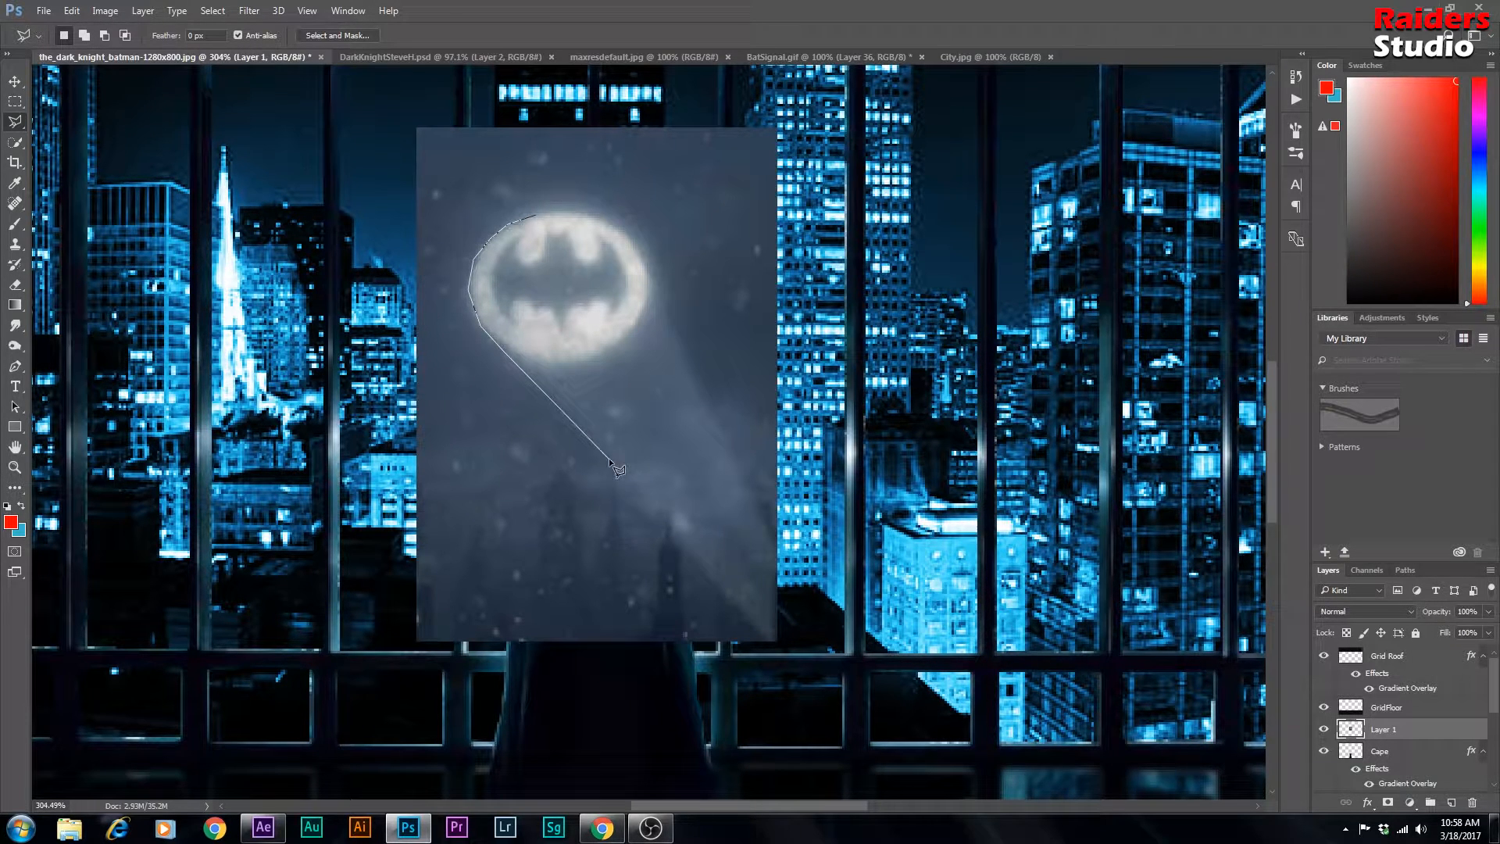
click(634, 496)
click(705, 561)
click(775, 643)
click(777, 537)
click(736, 472)
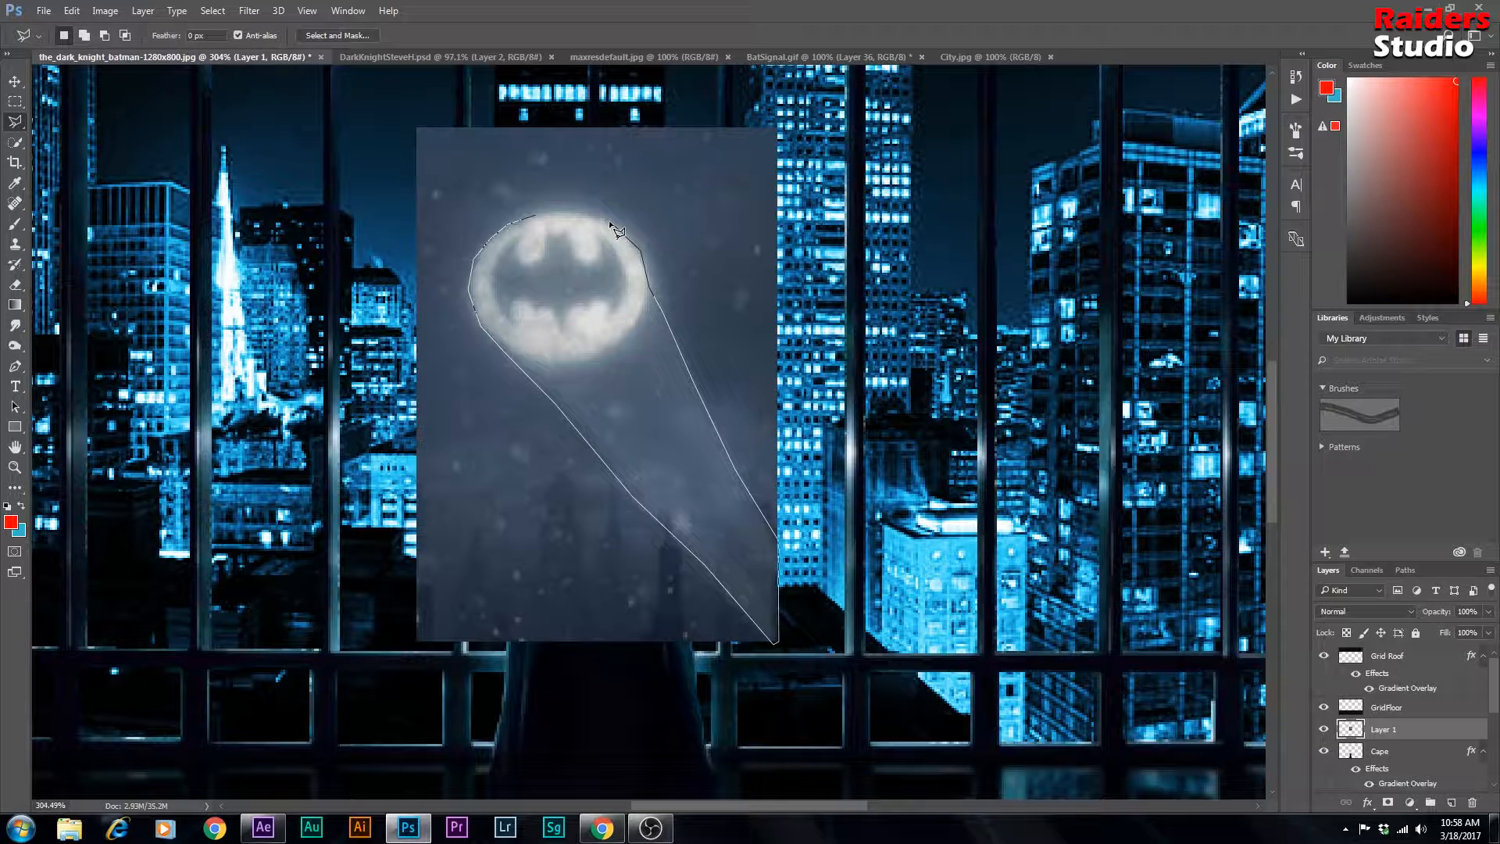
click(533, 216)
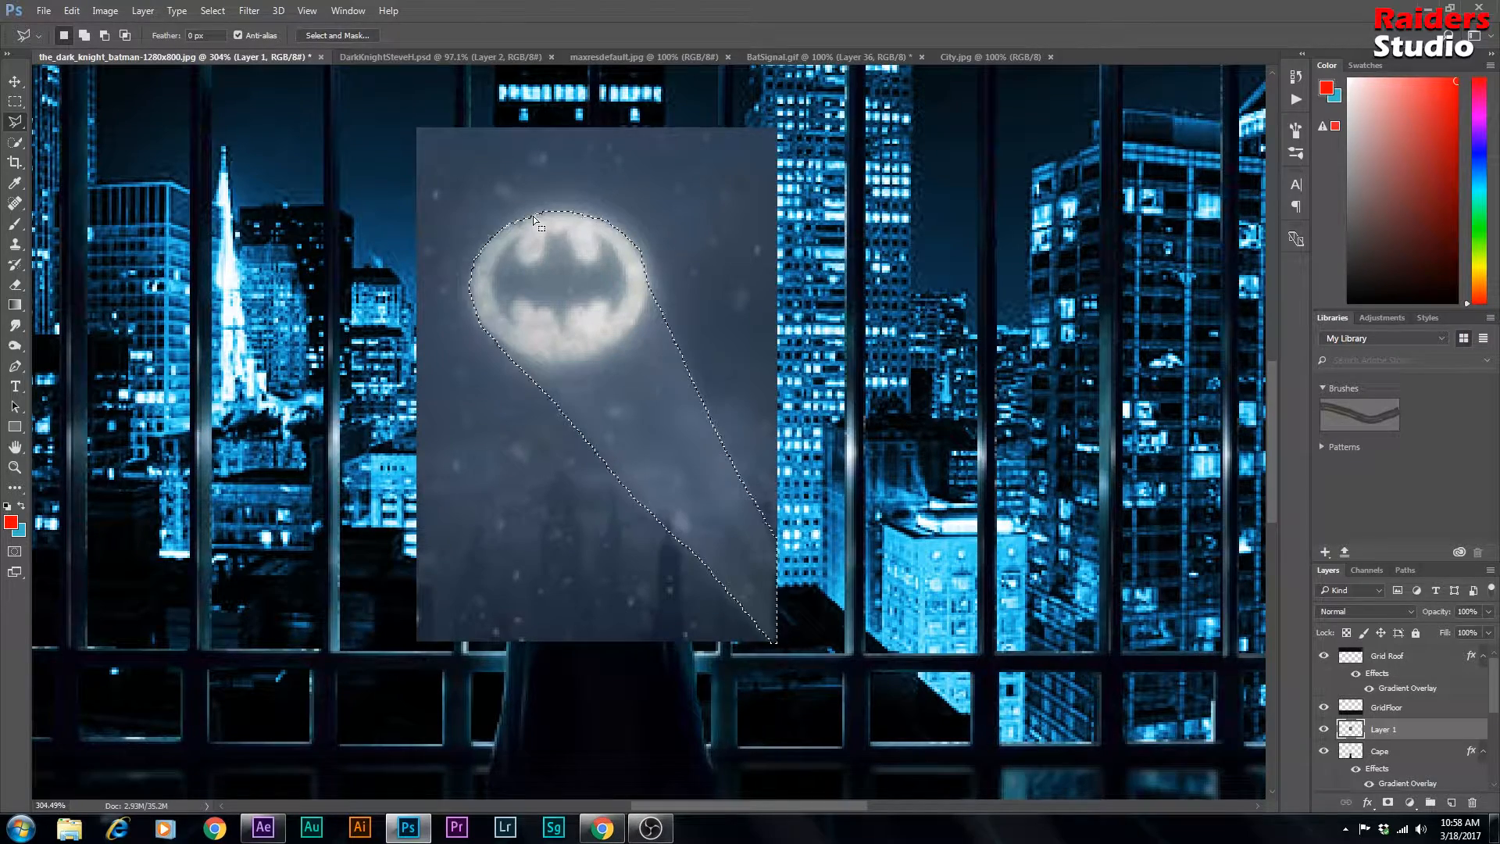
Step: Cut the selected emblem and beam to a new layer and delete the leftover pasted background layer
right_click(580, 307)
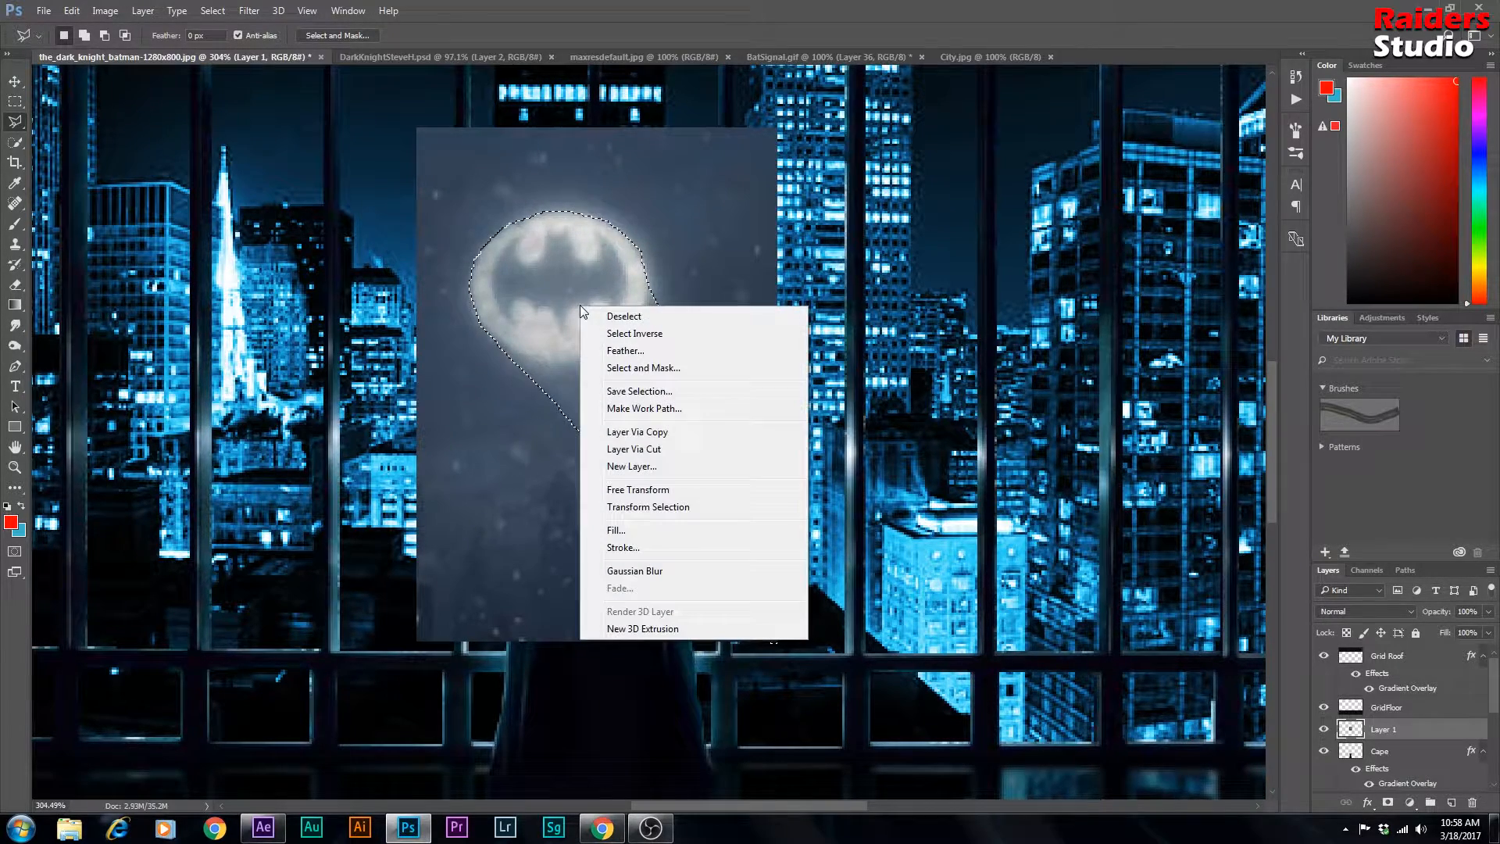
click(654, 450)
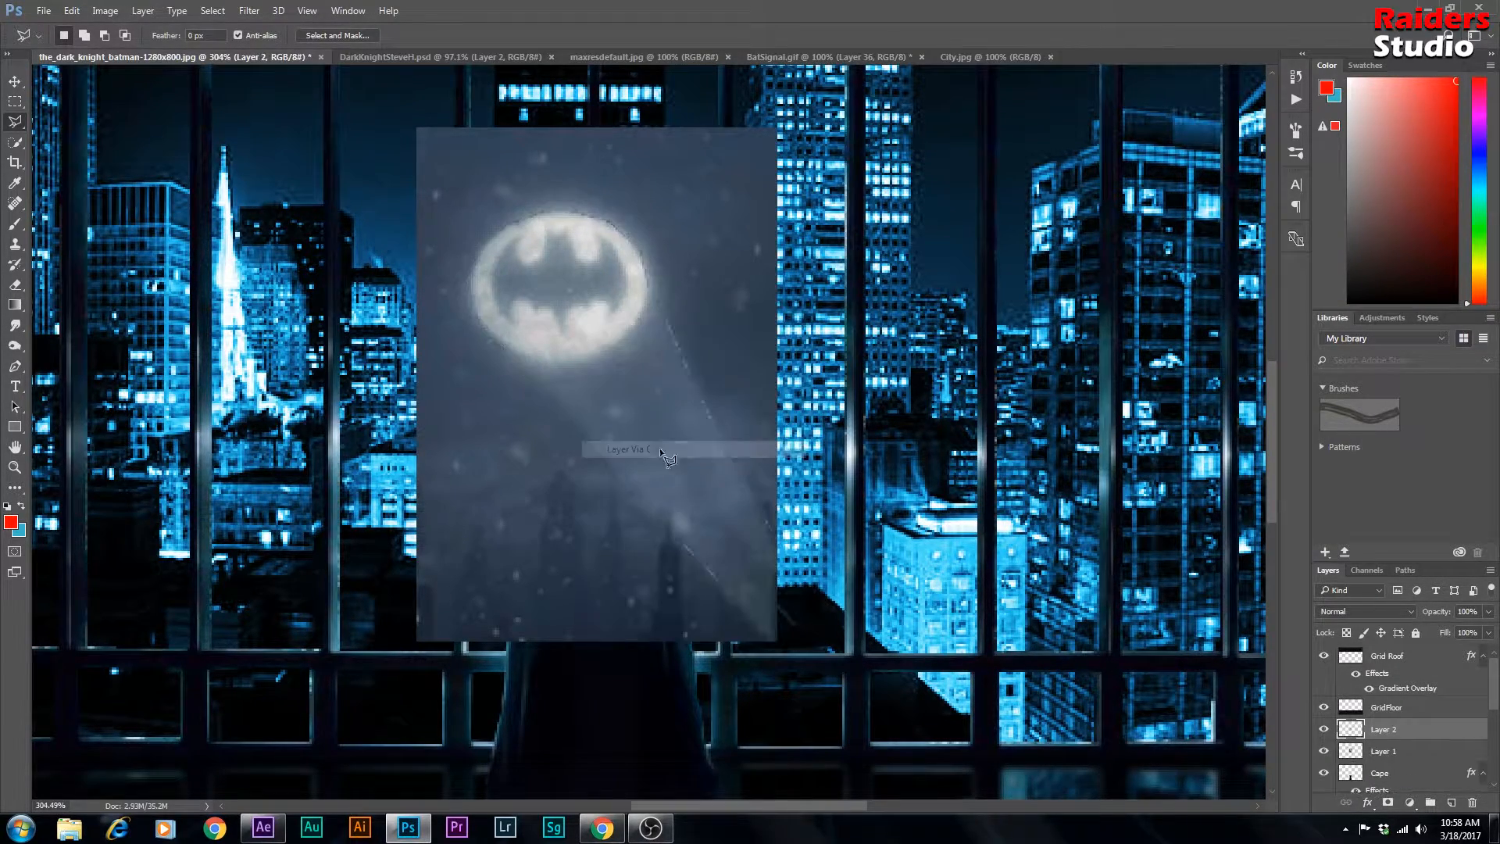
click(1388, 753)
key(Delete)
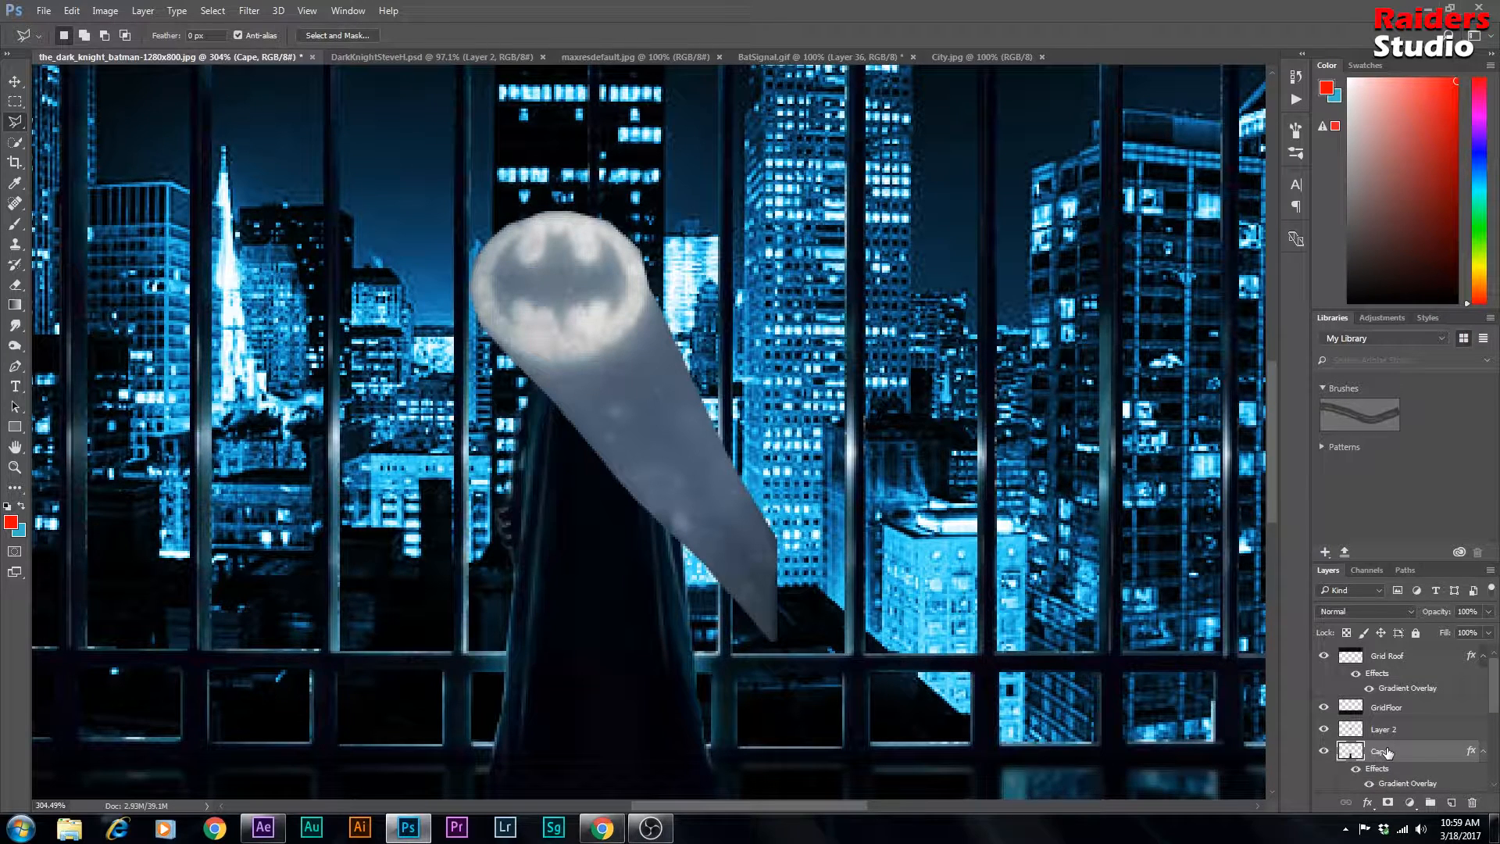
Step: Rename the layer holding the cut-out emblem and beam as BatSignal
double_click(1385, 730)
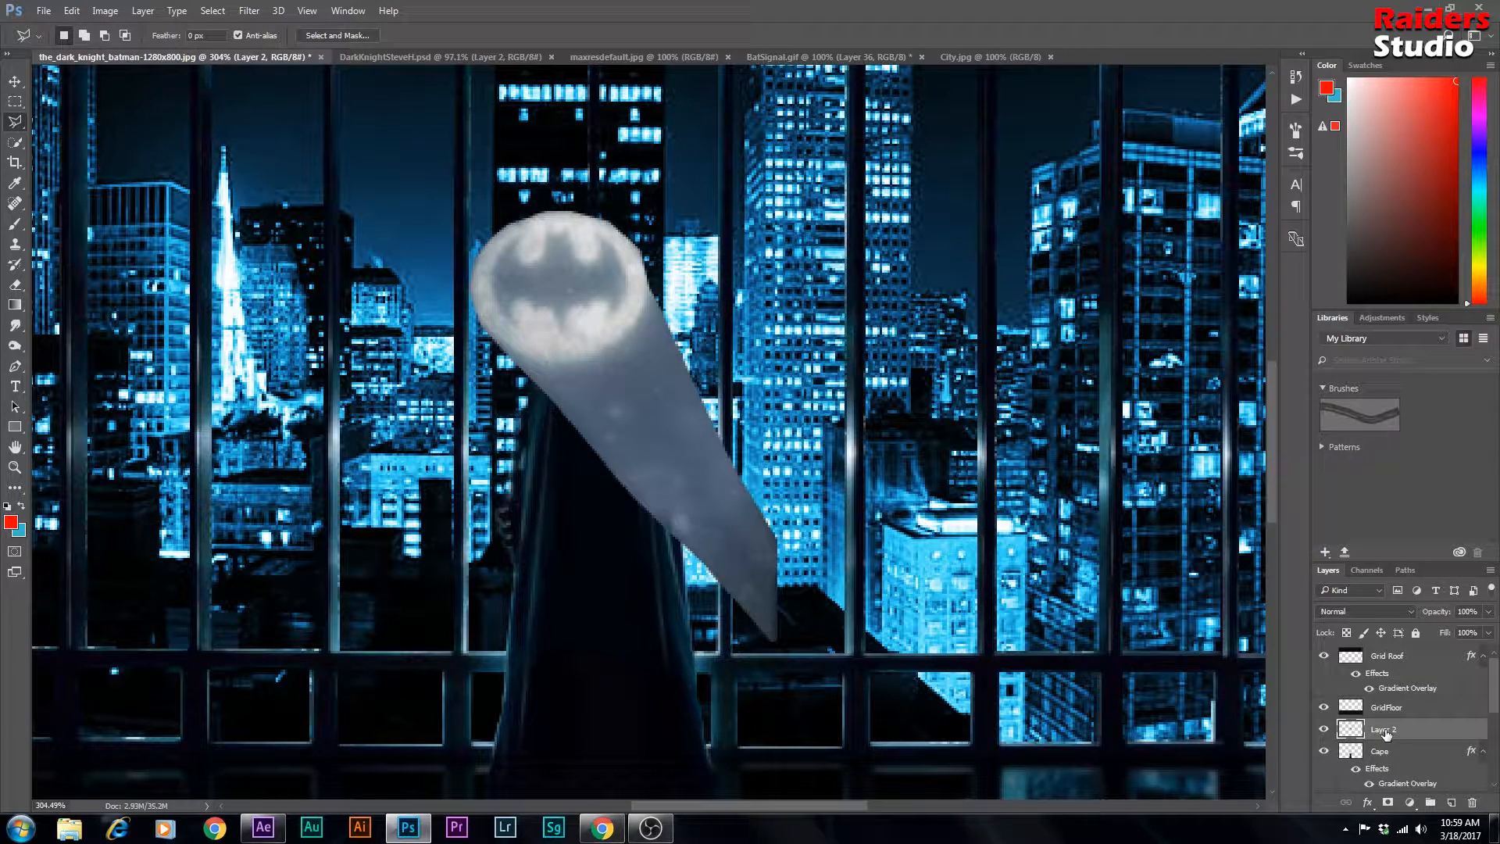
text(BatSignal)
key(Return)
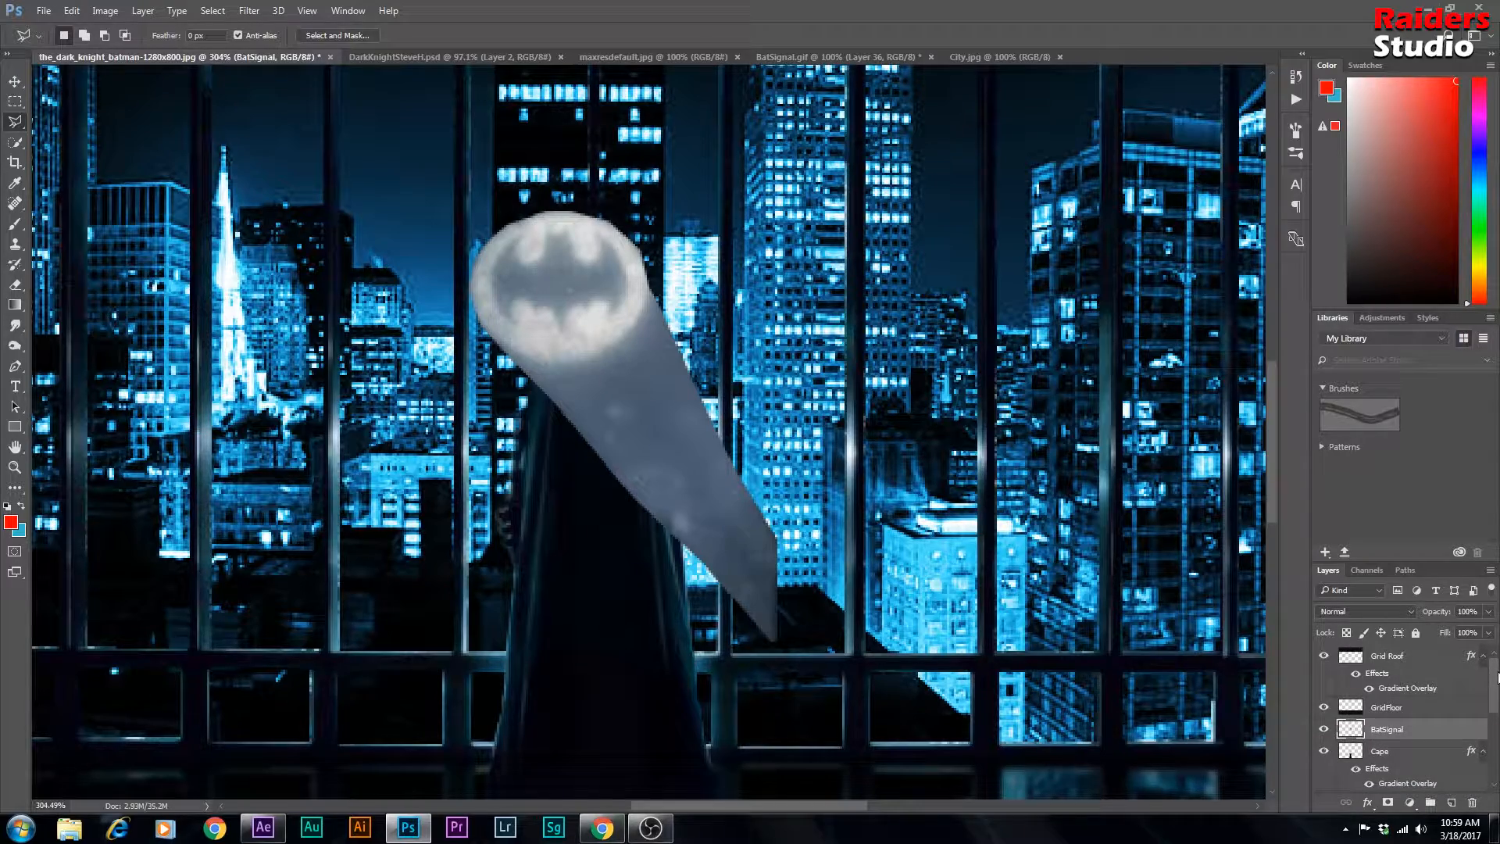
Step: Move the BatSignal layer into the sky beside the dark central tower and scale it to about 47%
scroll(644, 533, down, 8)
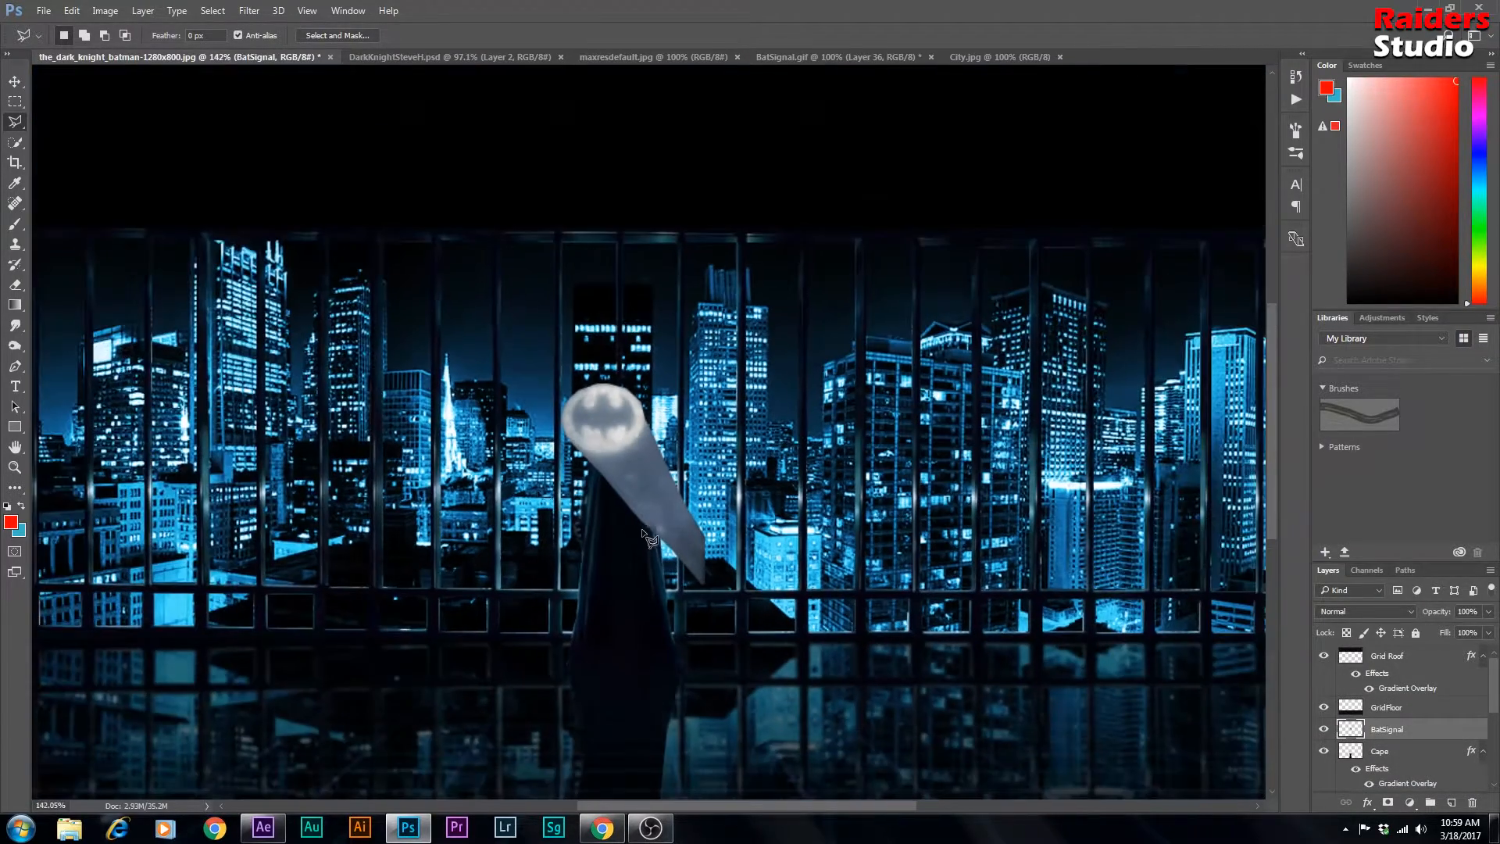
click(15, 81)
drag(608, 451, 527, 360)
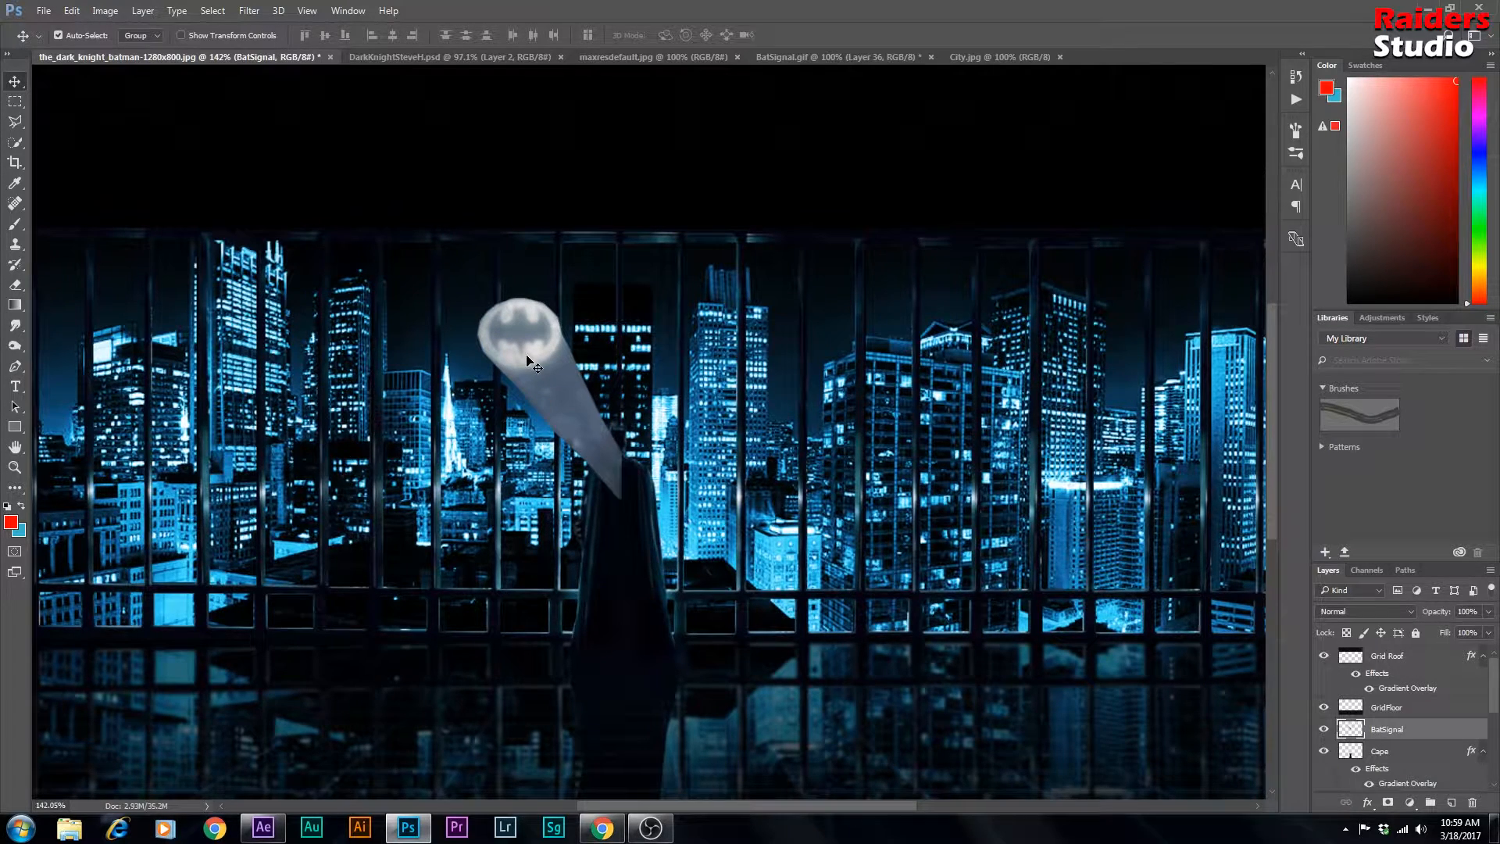
key(ctrl+t)
drag(623, 499, 573, 401)
drag(521, 346, 525, 344)
drag(577, 399, 569, 394)
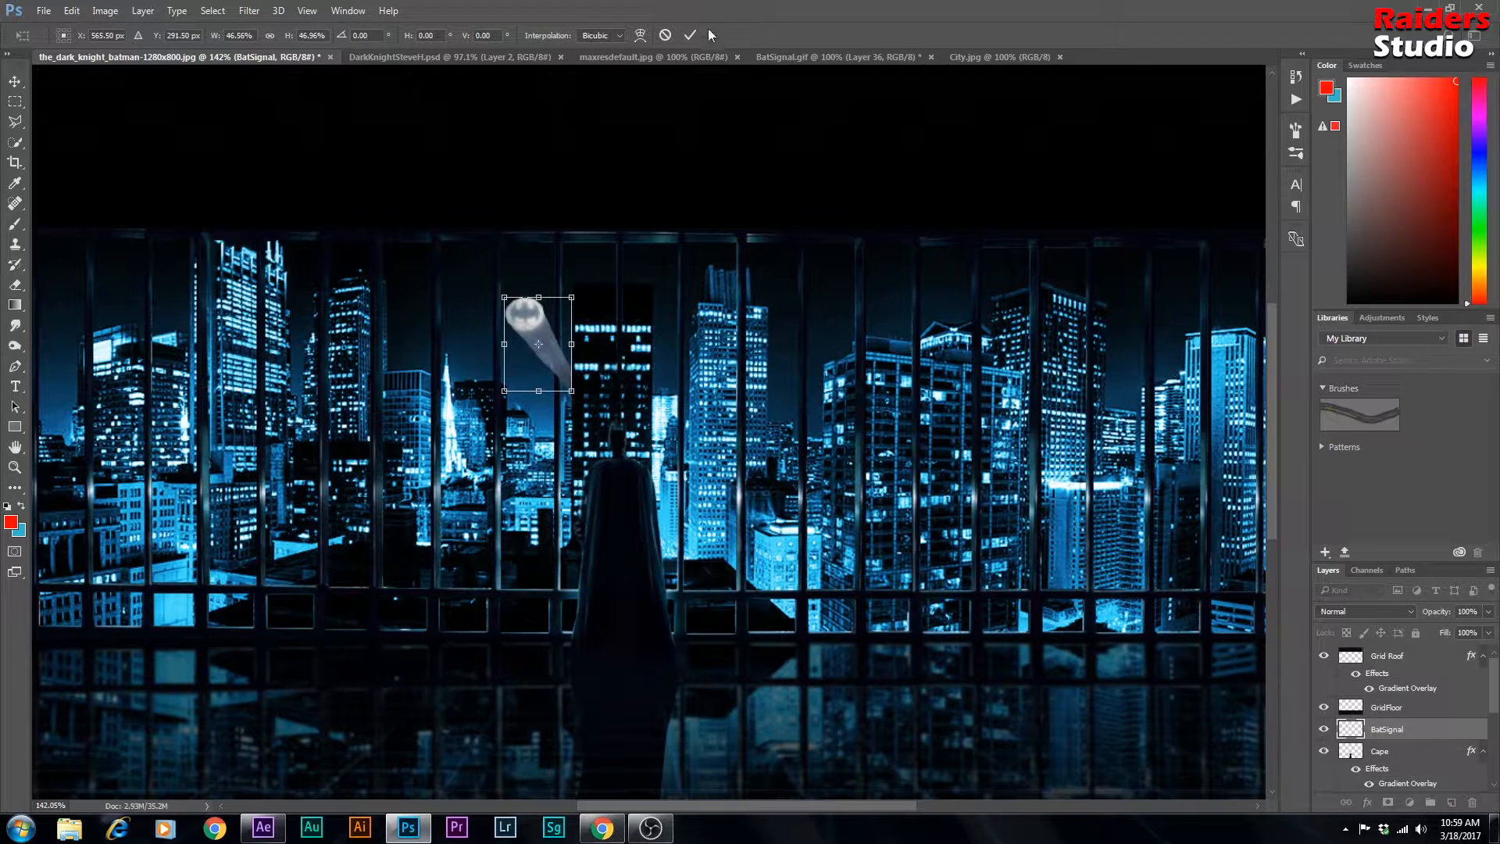
click(690, 34)
Step: Nudge the BatSignal layer slightly down beside the central tower
scroll(609, 383, up, 2)
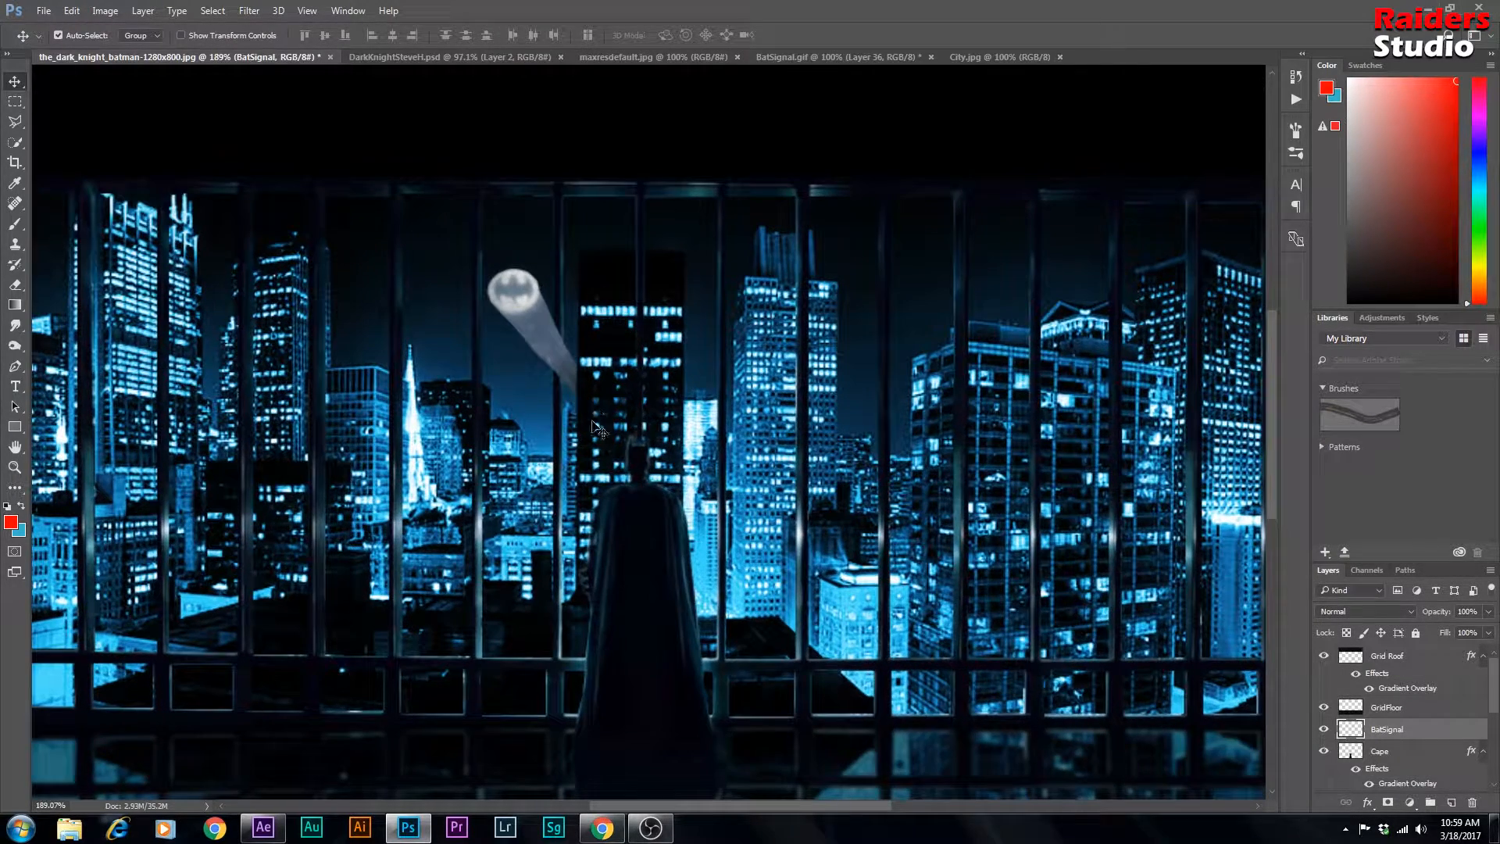
drag(518, 295, 523, 302)
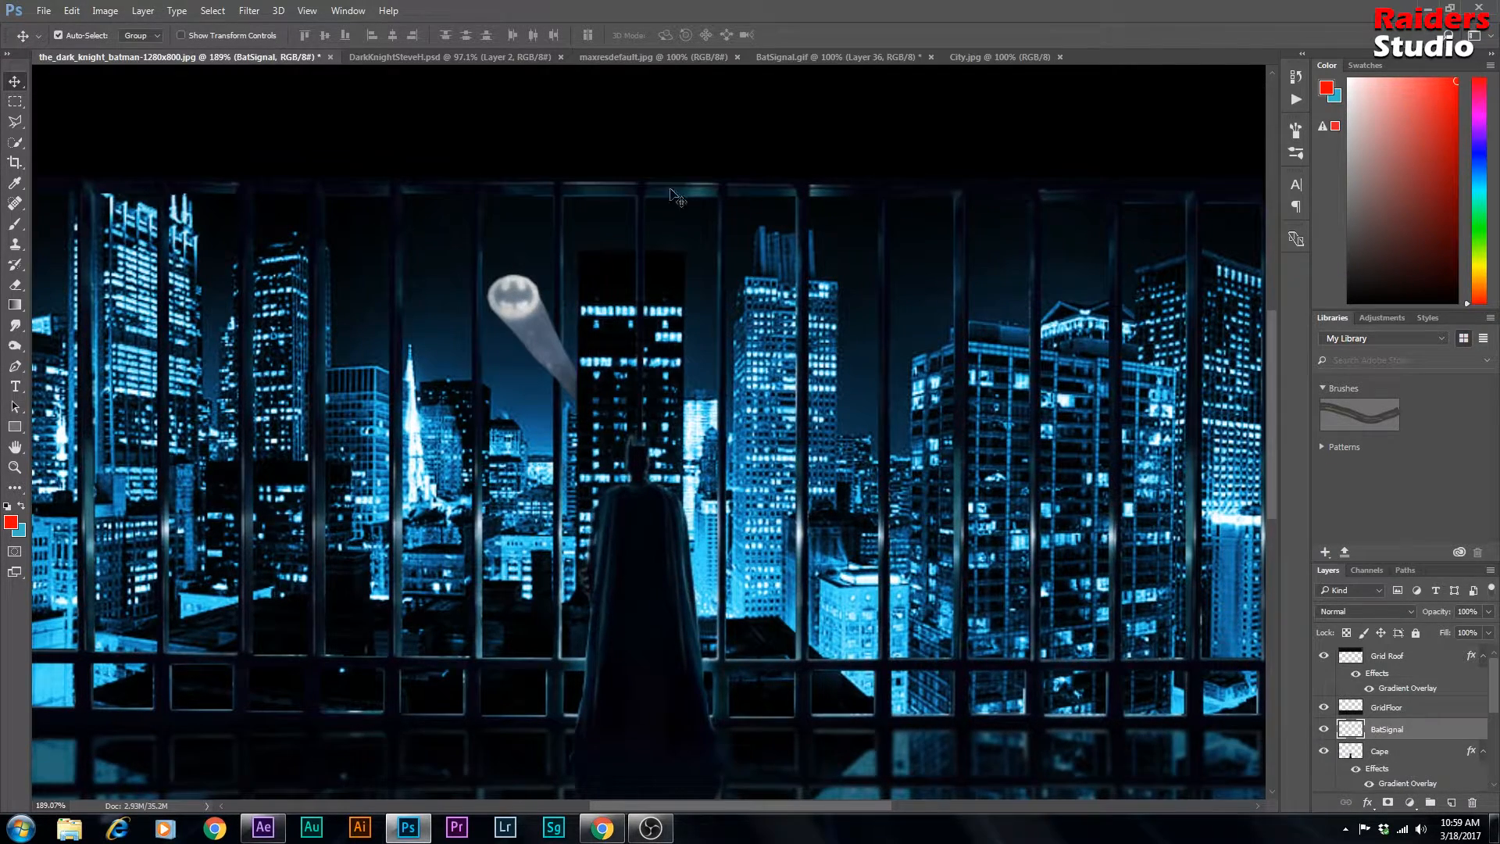
scroll(738, 156, down, 3)
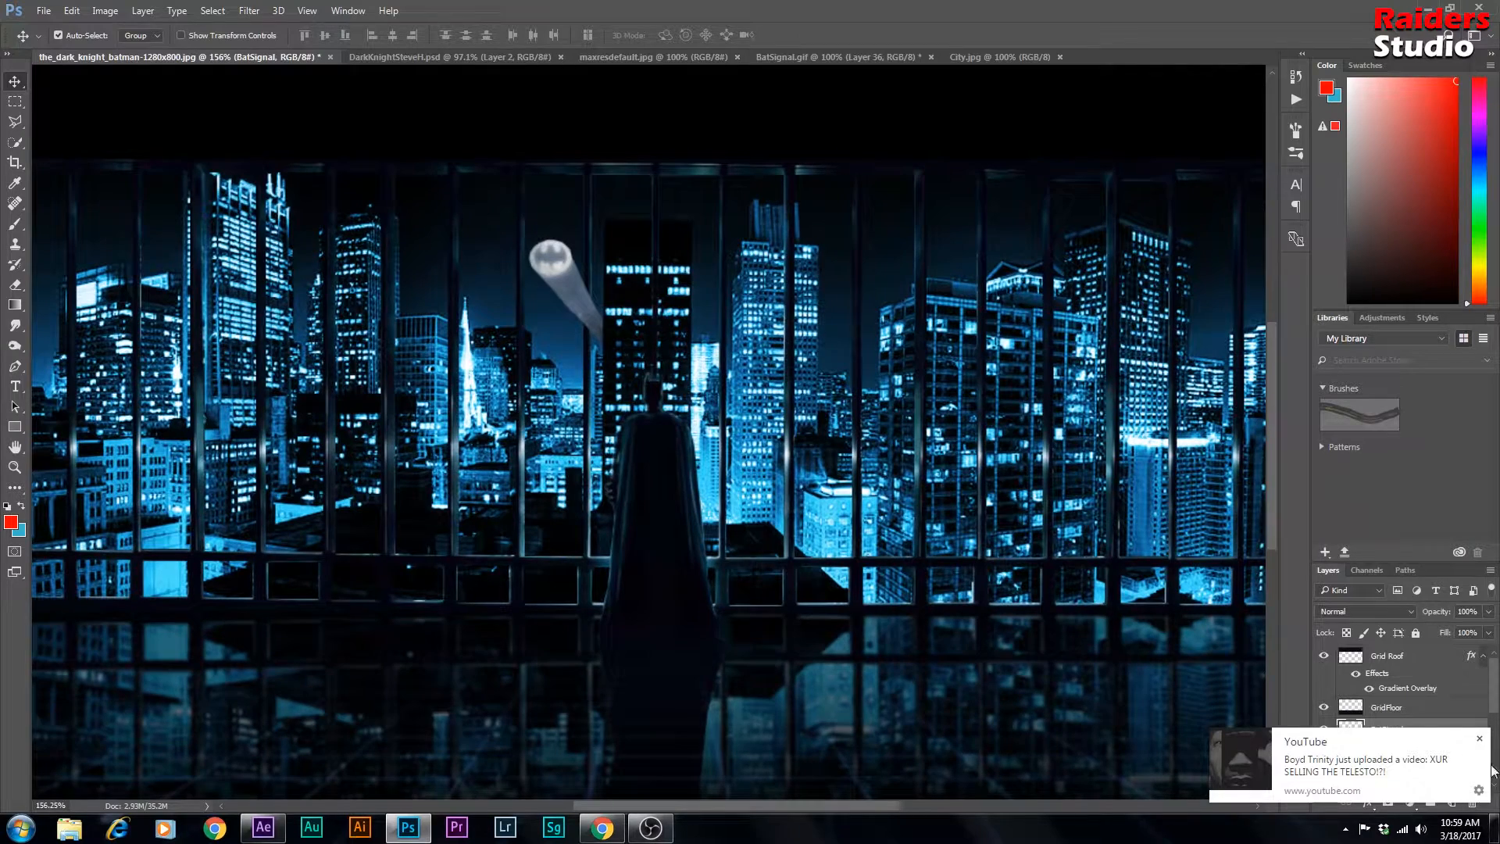
Step: Set the BatSignal layer's blend mode to Color Dodge after trying out other modes on it
click(1480, 739)
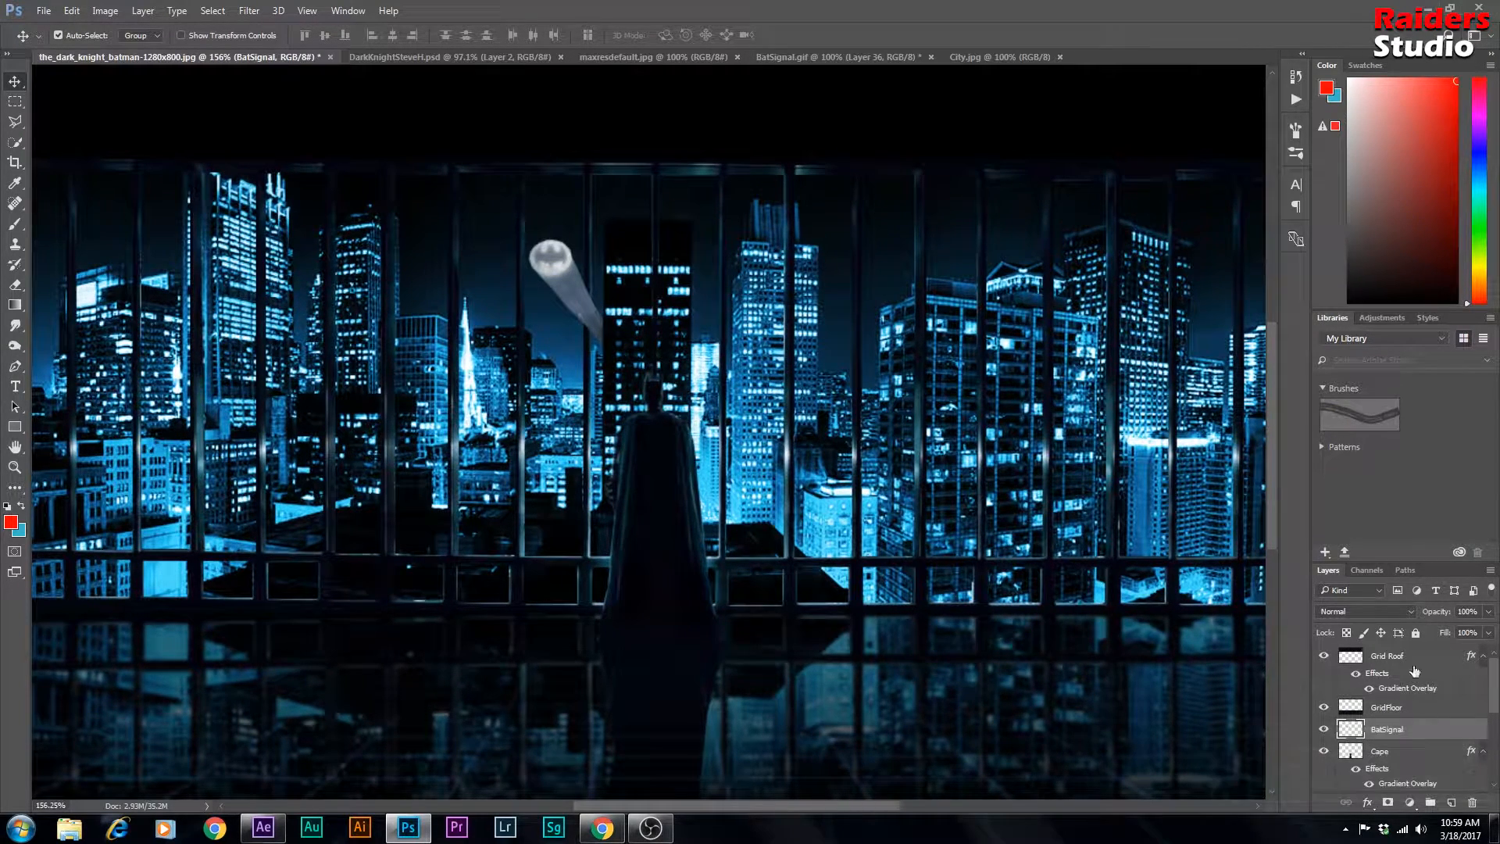
click(1381, 608)
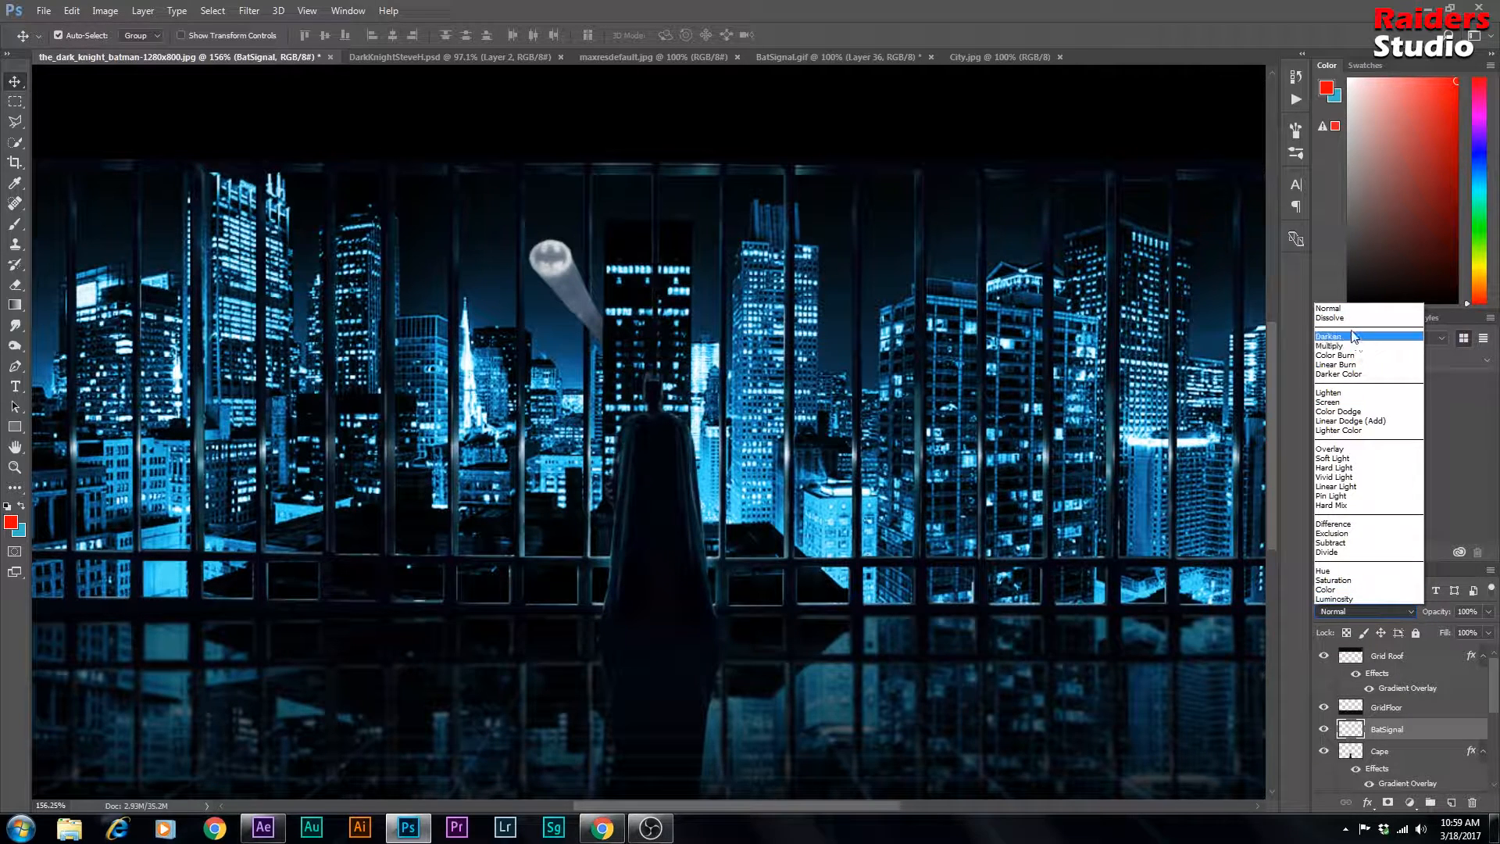
click(1332, 318)
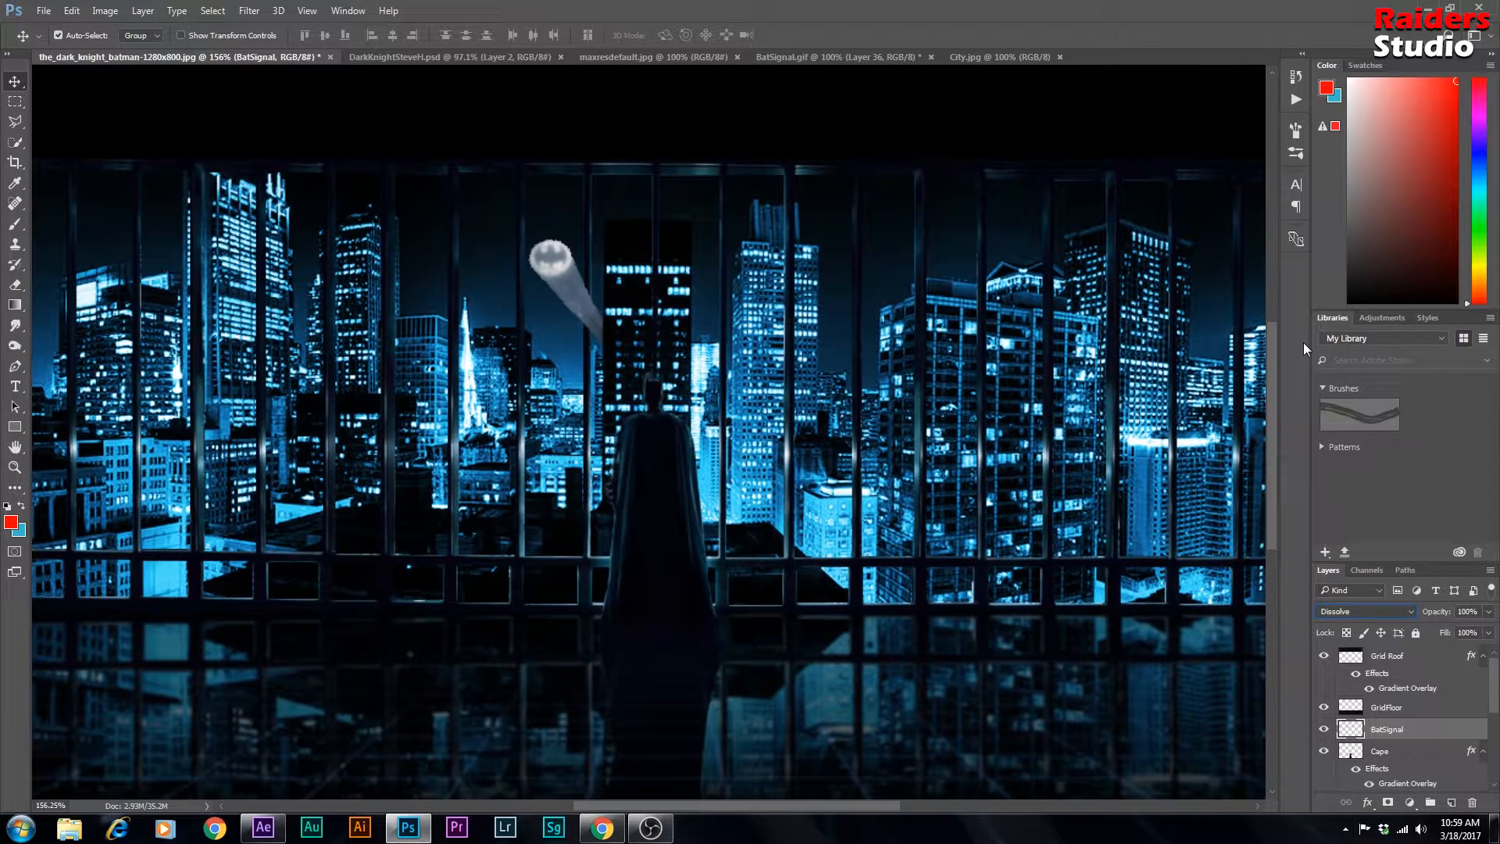
key(Down)
key(Down)
key(Down)
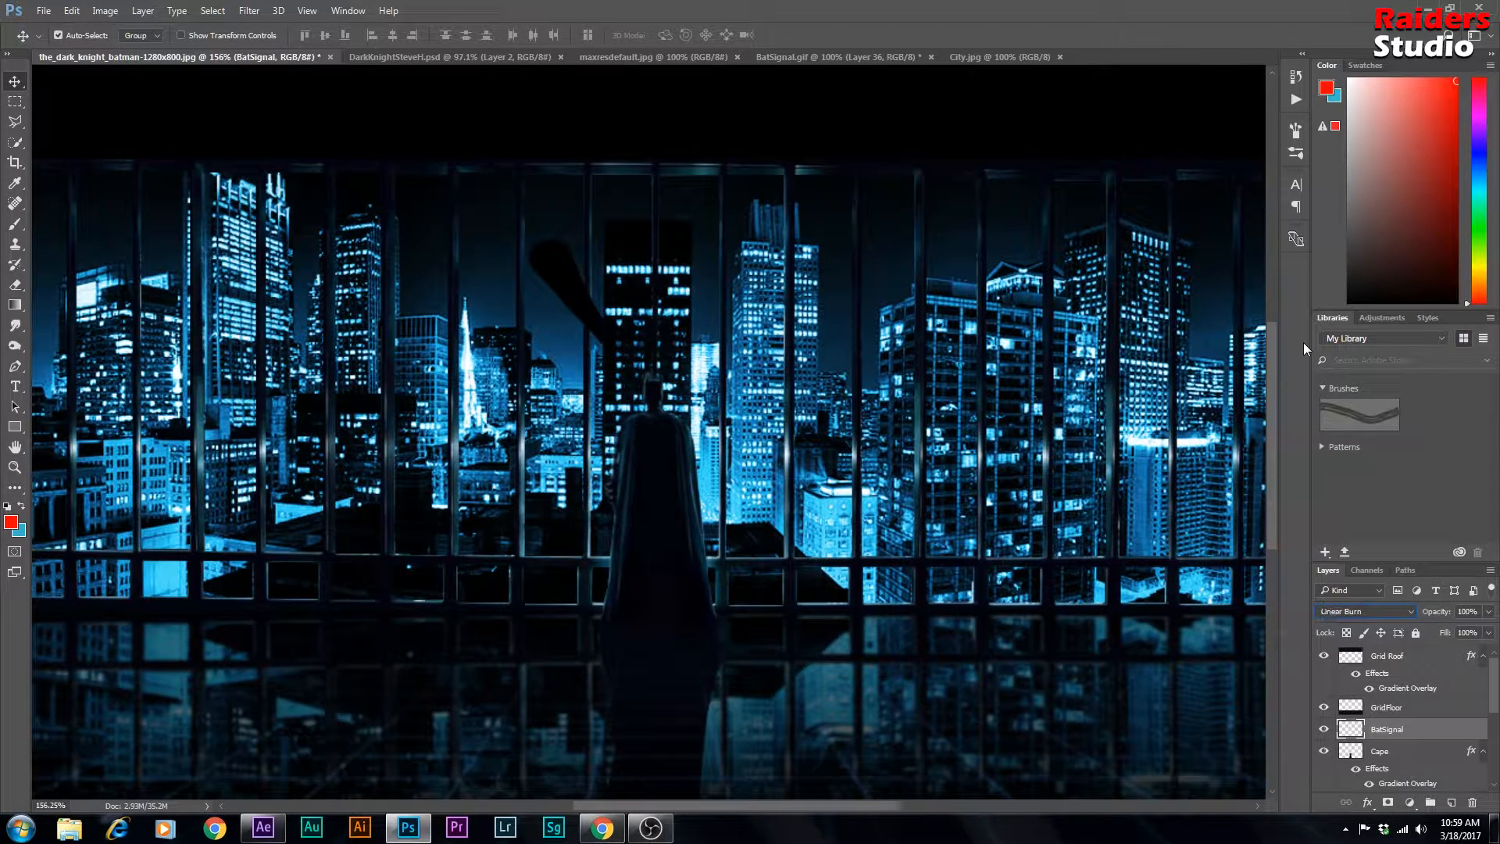
key(Down)
key(Down)
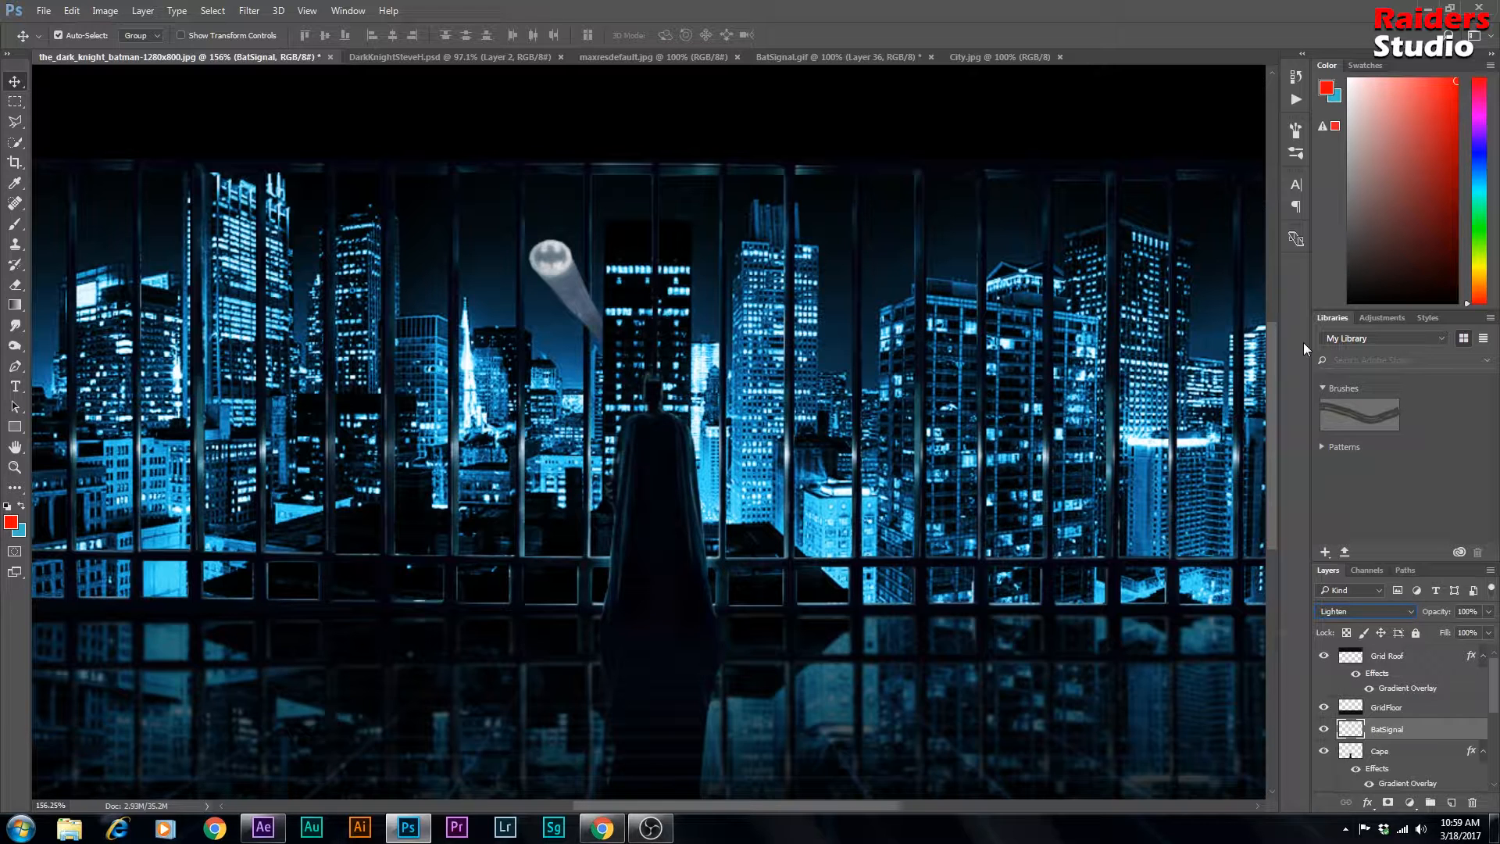
key(Down)
key(Down)
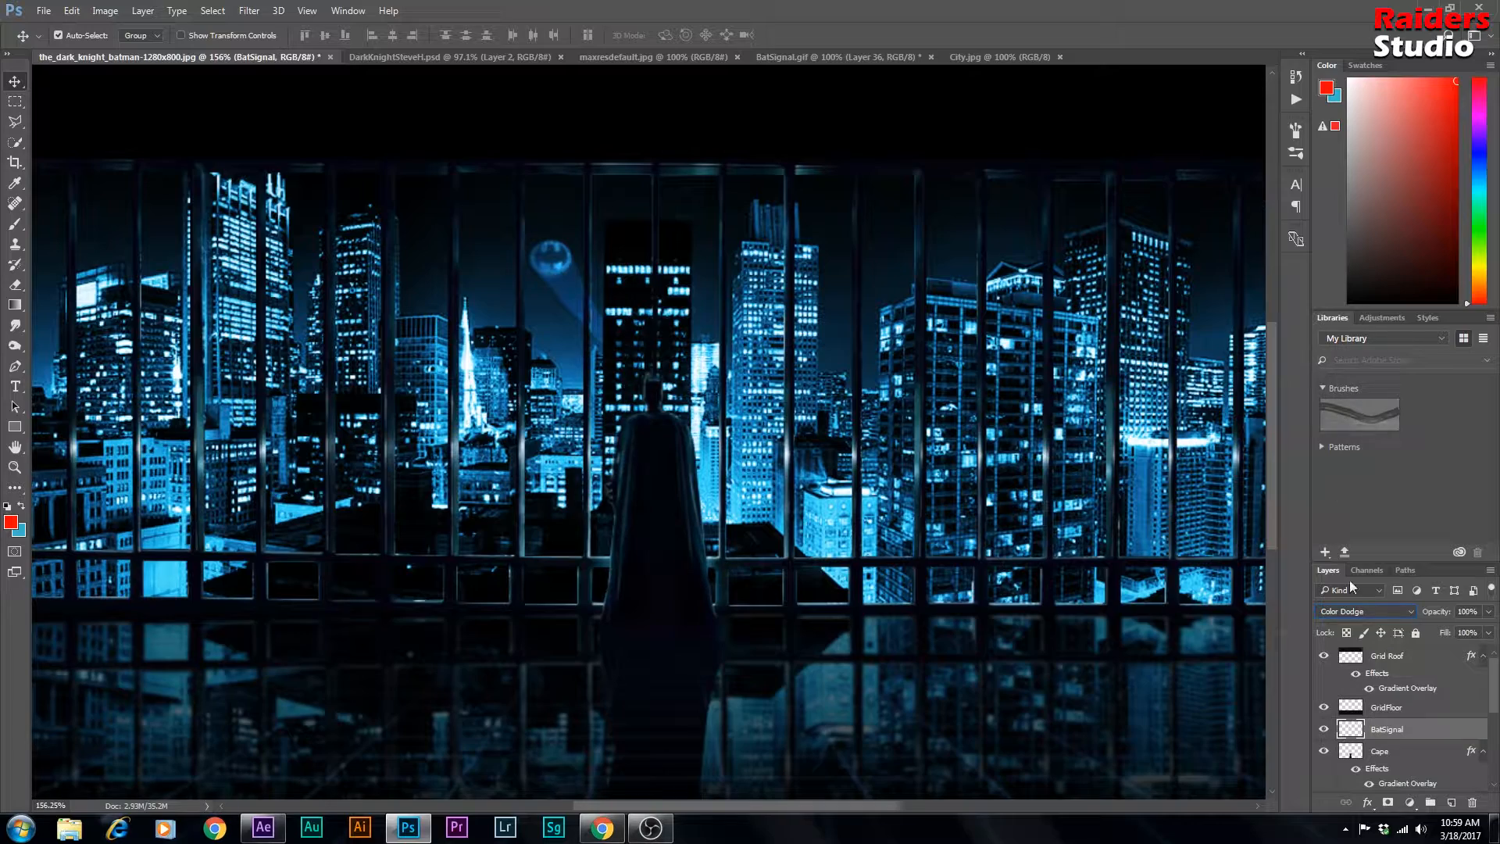
Step: Lasso the part of the beam that overlaps the window bar, delete it from the BatSignal layer and deselect
scroll(598, 340, up, 2)
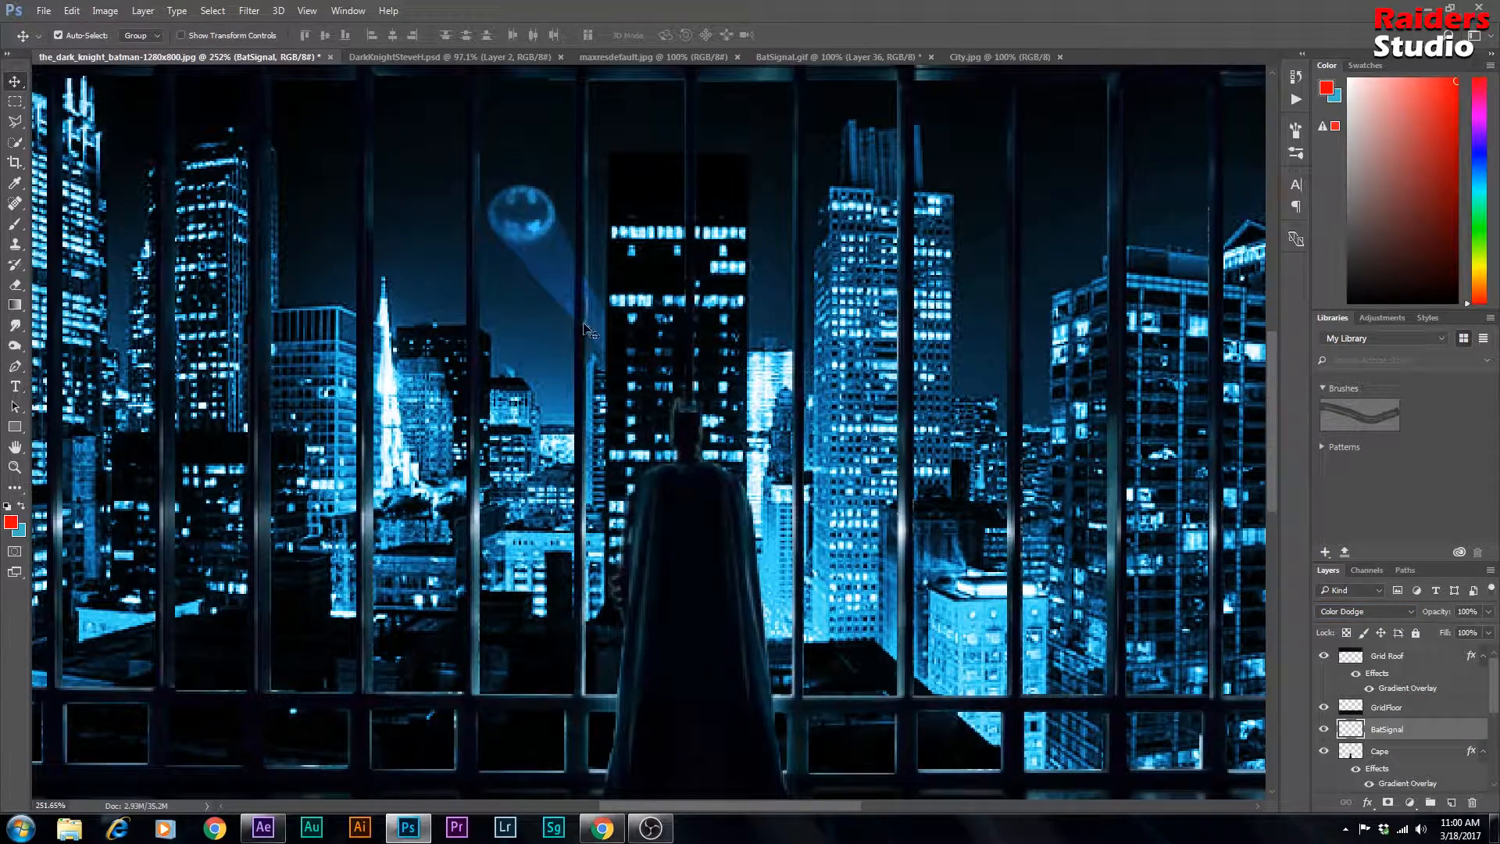
click(15, 121)
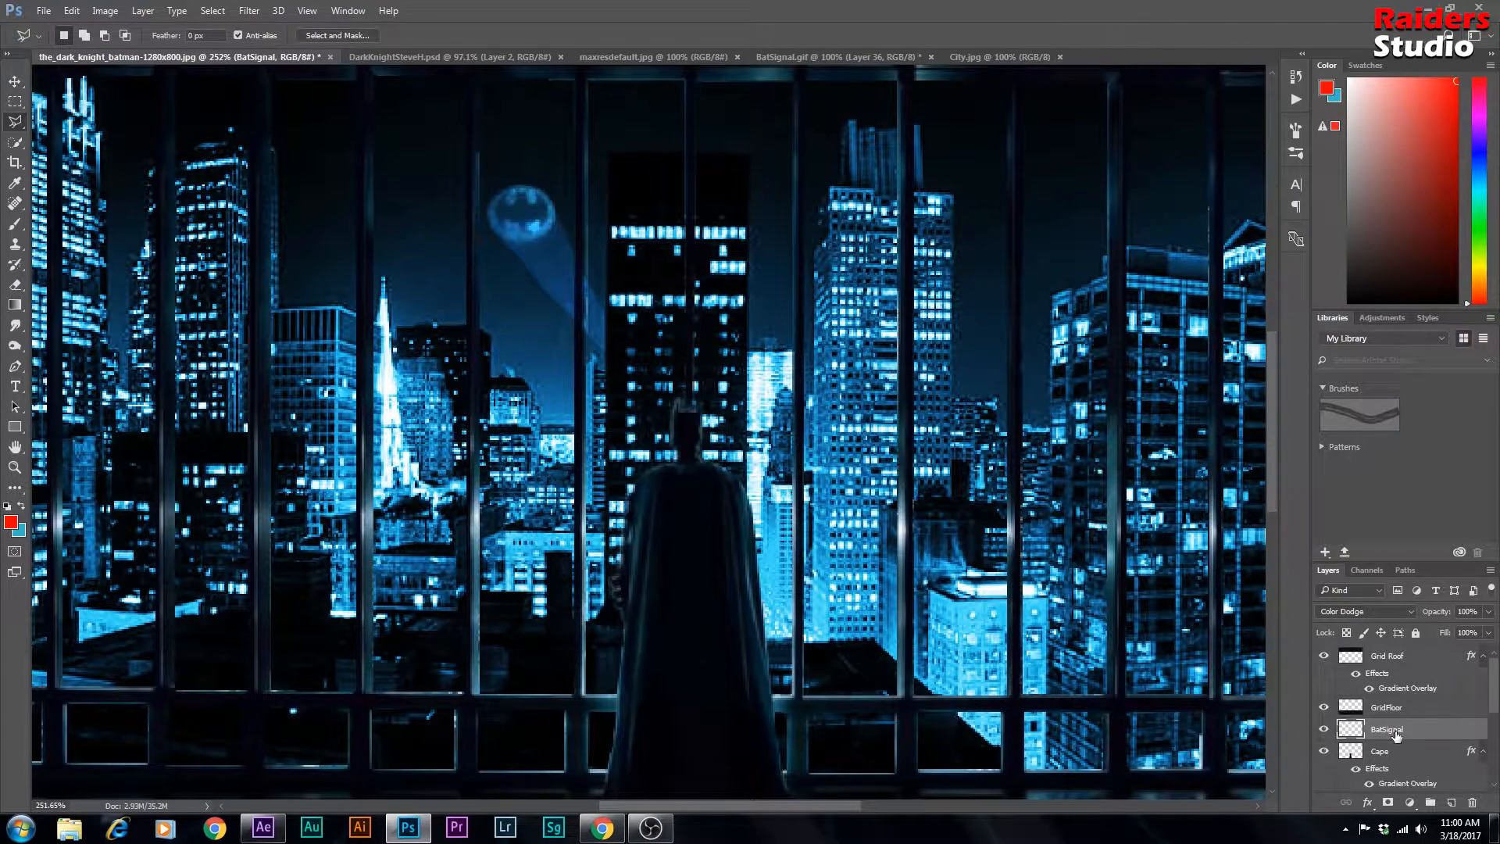
click(576, 252)
click(575, 319)
click(588, 332)
click(577, 253)
key(Delete)
key(ctrl+d)
scroll(590, 265, down, 3)
scroll(575, 293, up, 2)
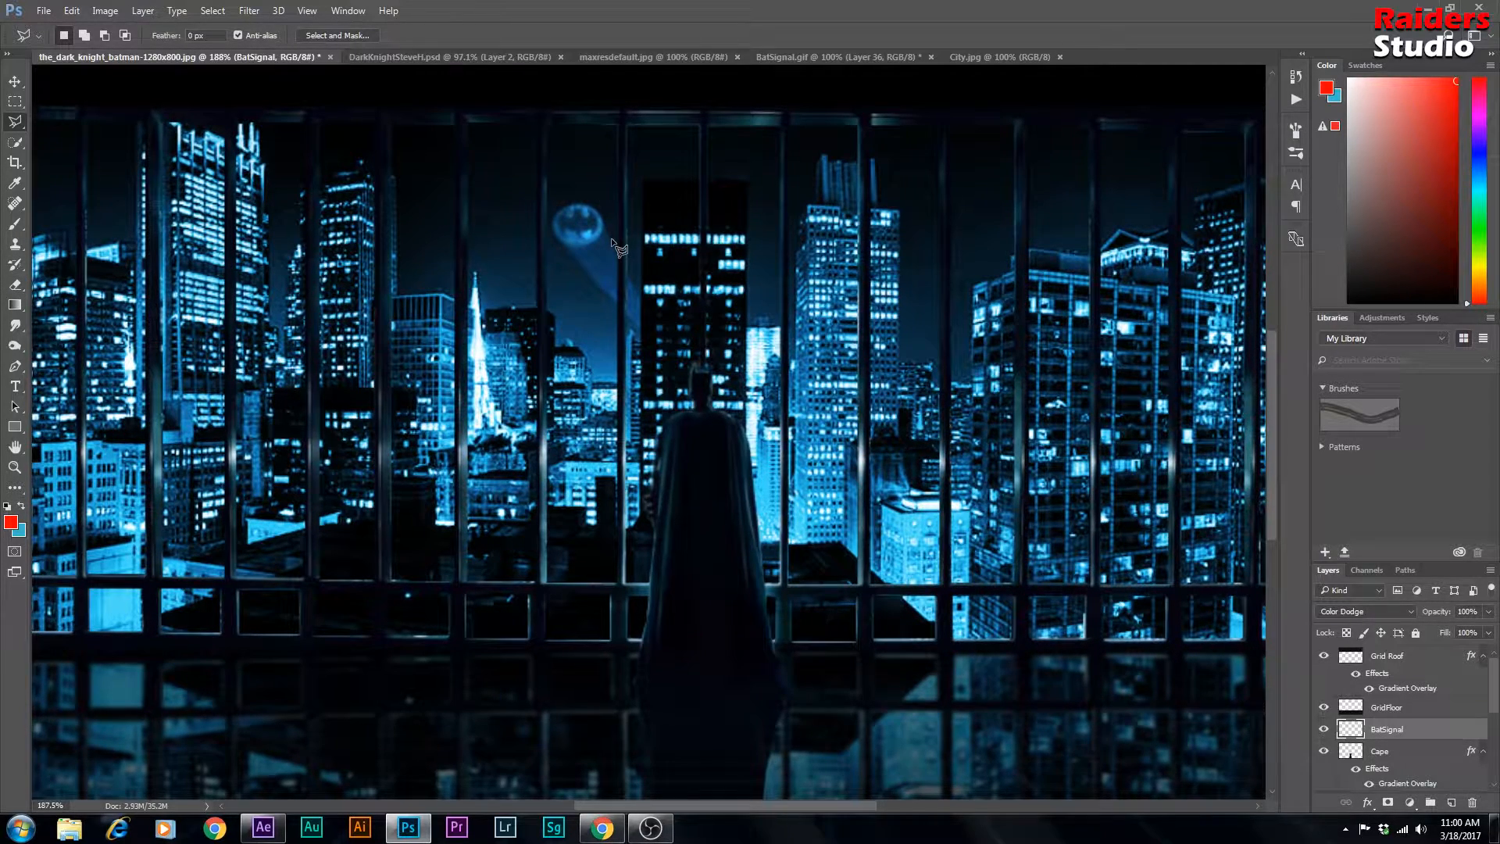
Step: Soften the beam's edges on the BatSignal layer with a slightly enlarged Eraser at 16% opacity and 16% flow
scroll(613, 242, up, 2)
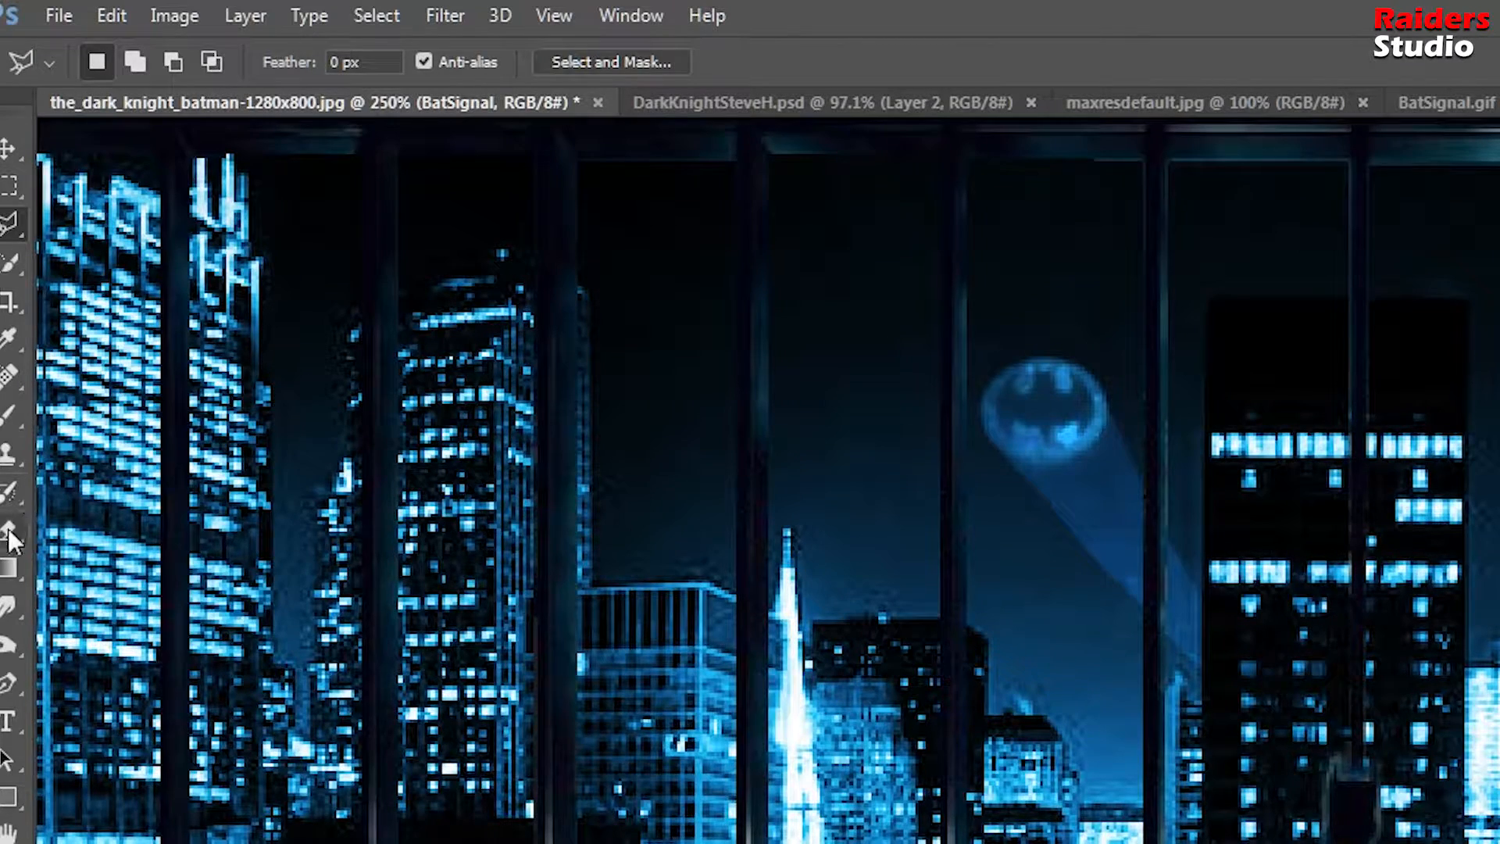
click(8, 531)
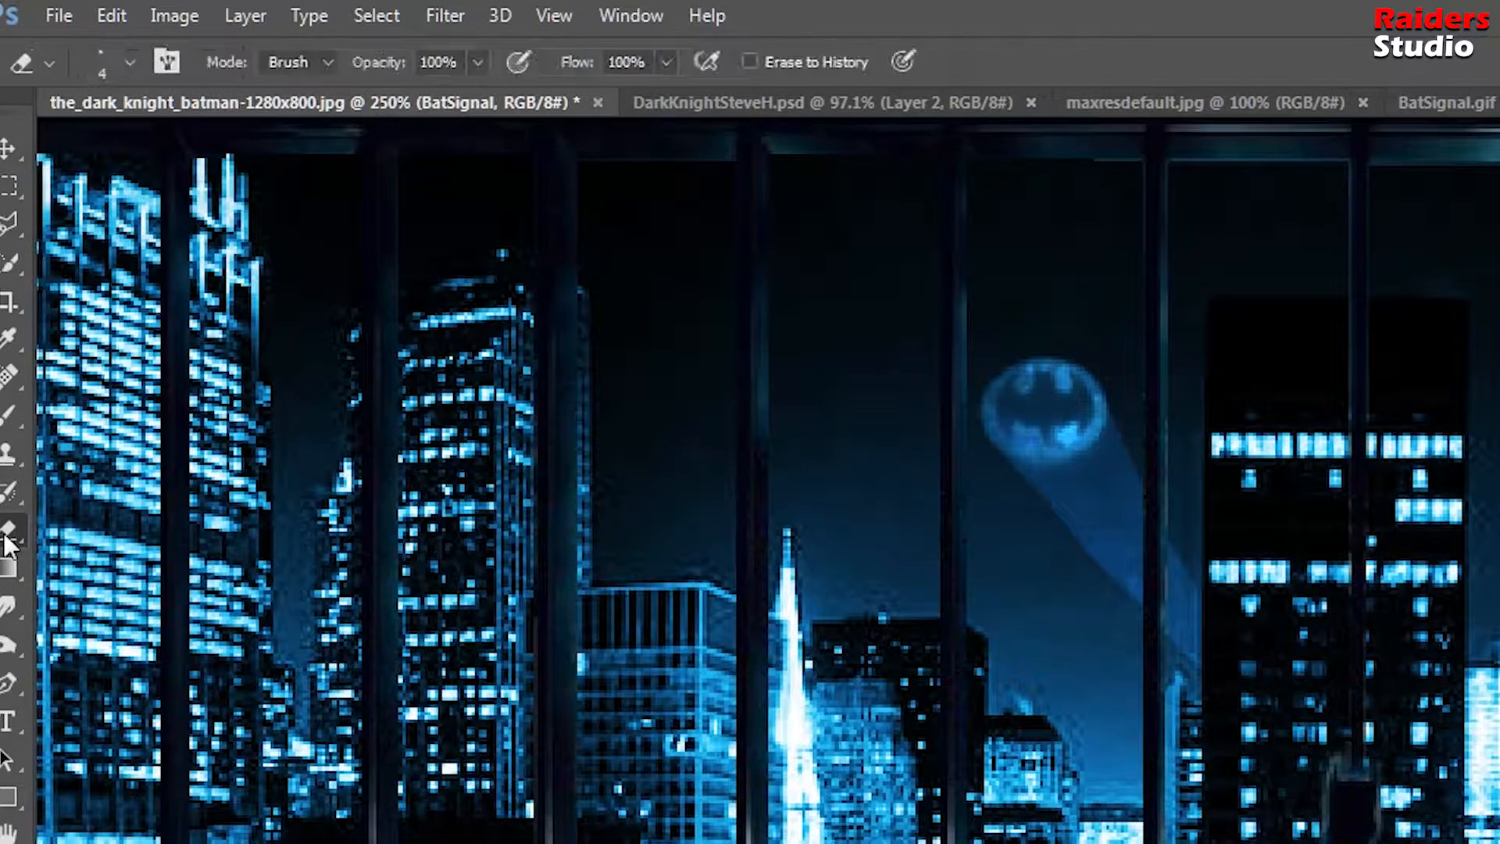
click(477, 63)
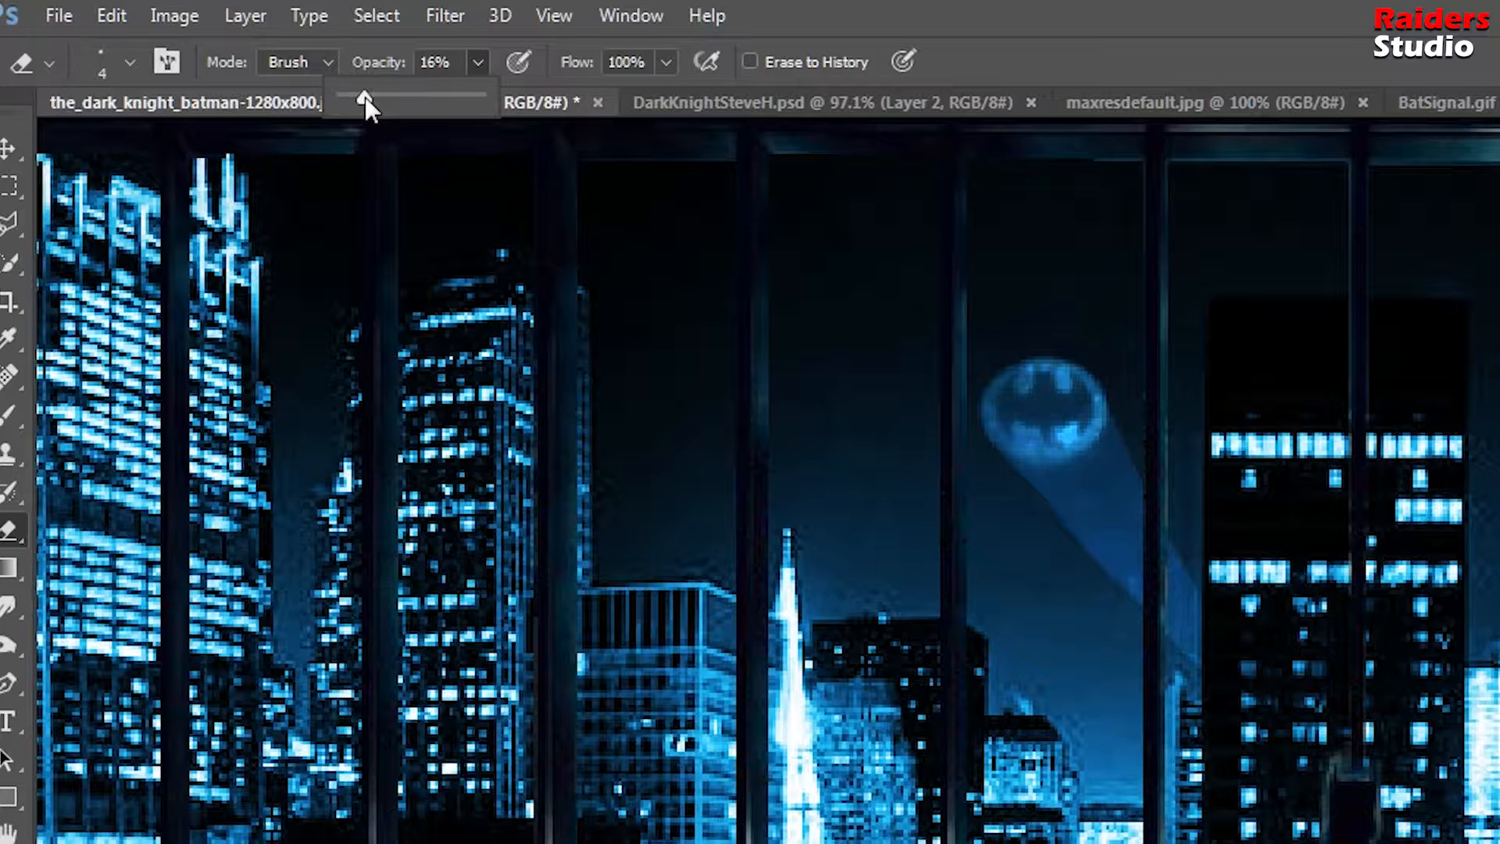
click(666, 64)
drag(616, 101, 553, 106)
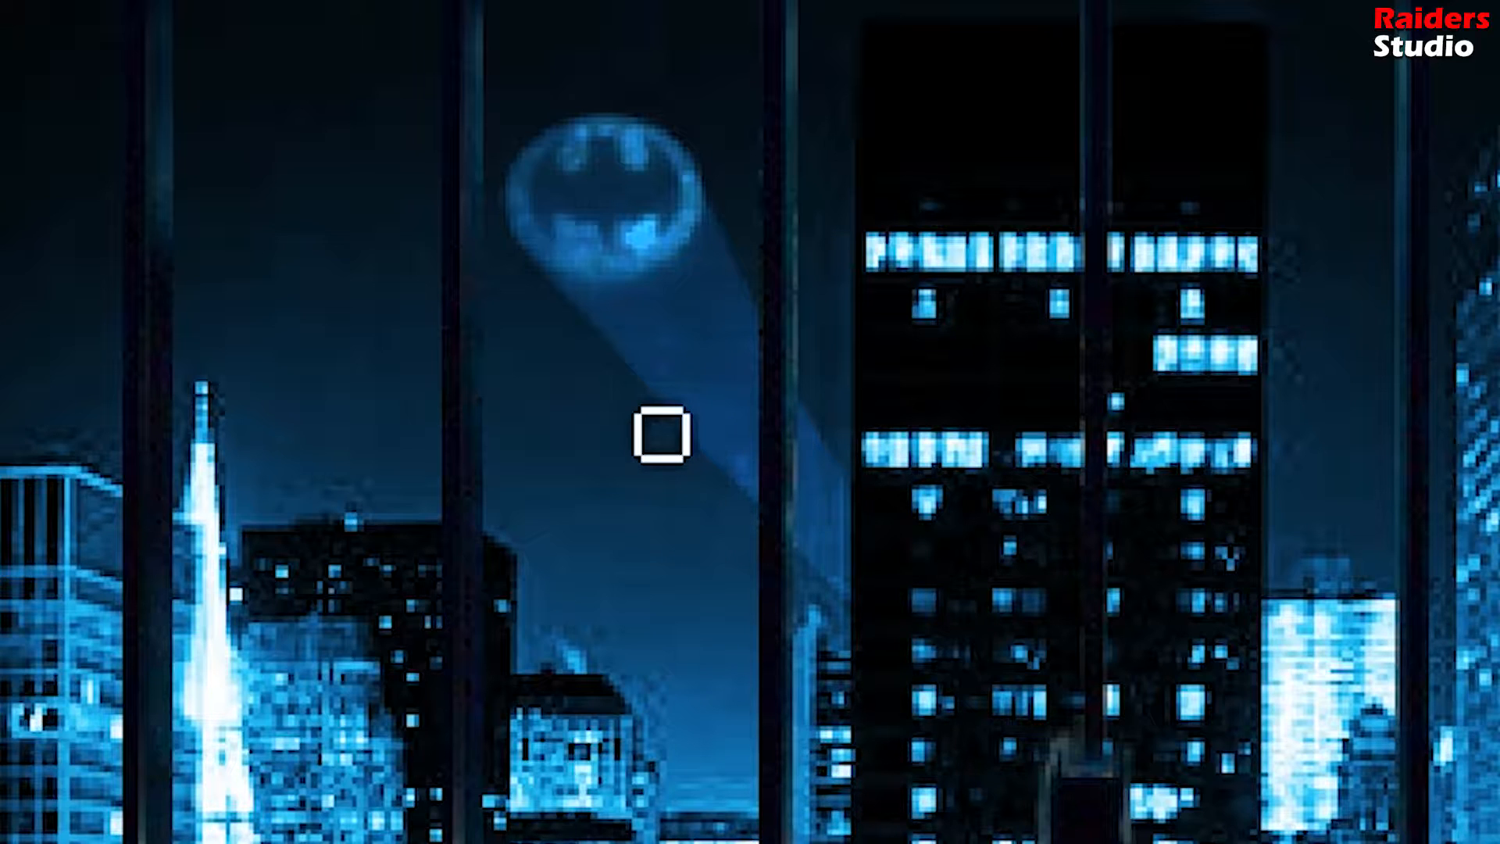
key(bracketright)
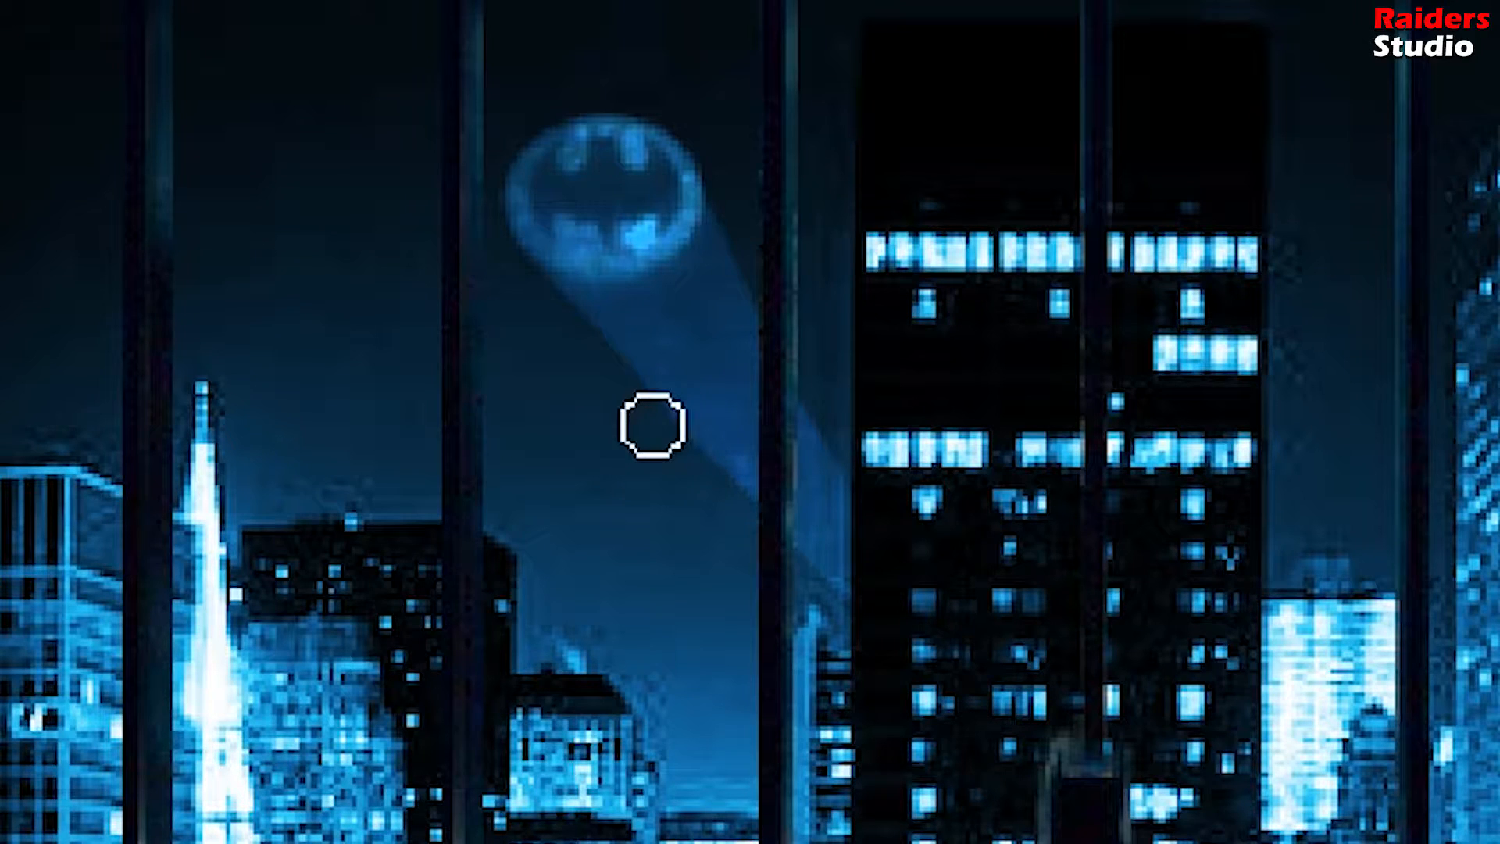
scroll(650, 425, up, 3)
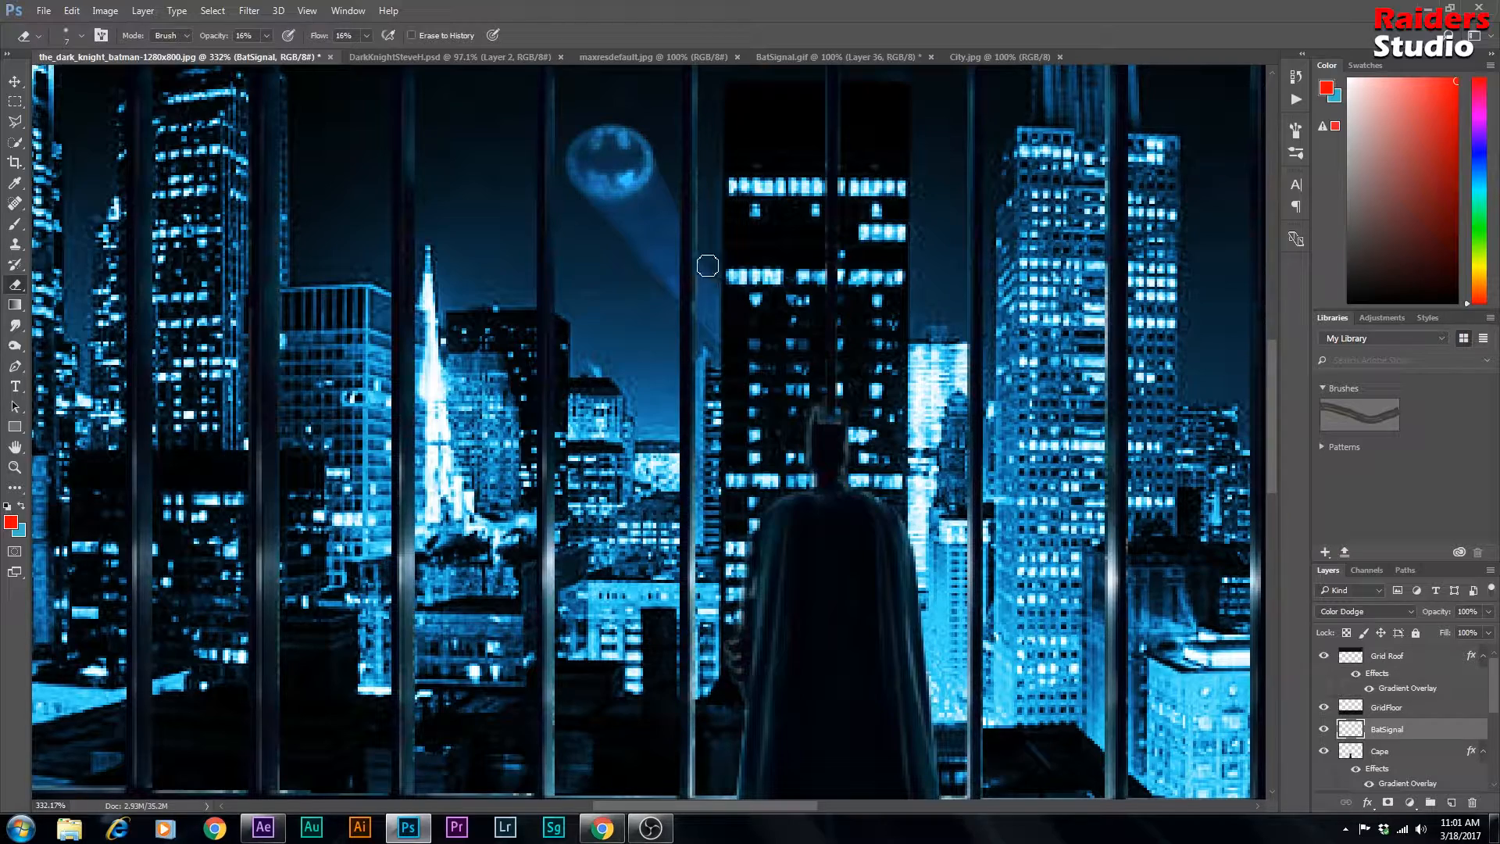
scroll(733, 425, down, 5)
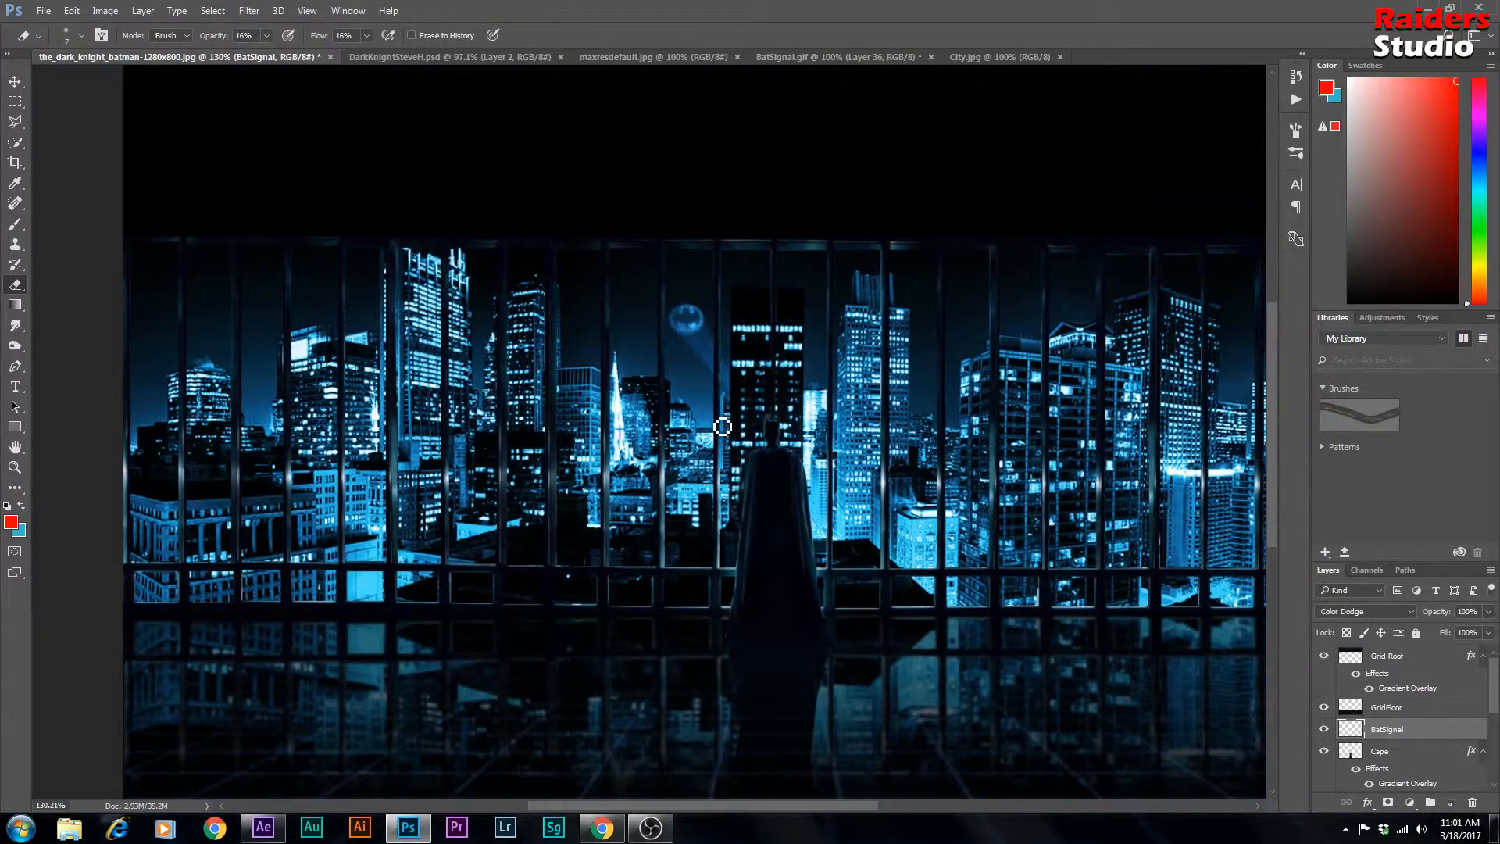
Step: Raise the Reflection layer's opacity to 100% and check the whole wallpaper
scroll(722, 426, down, 2)
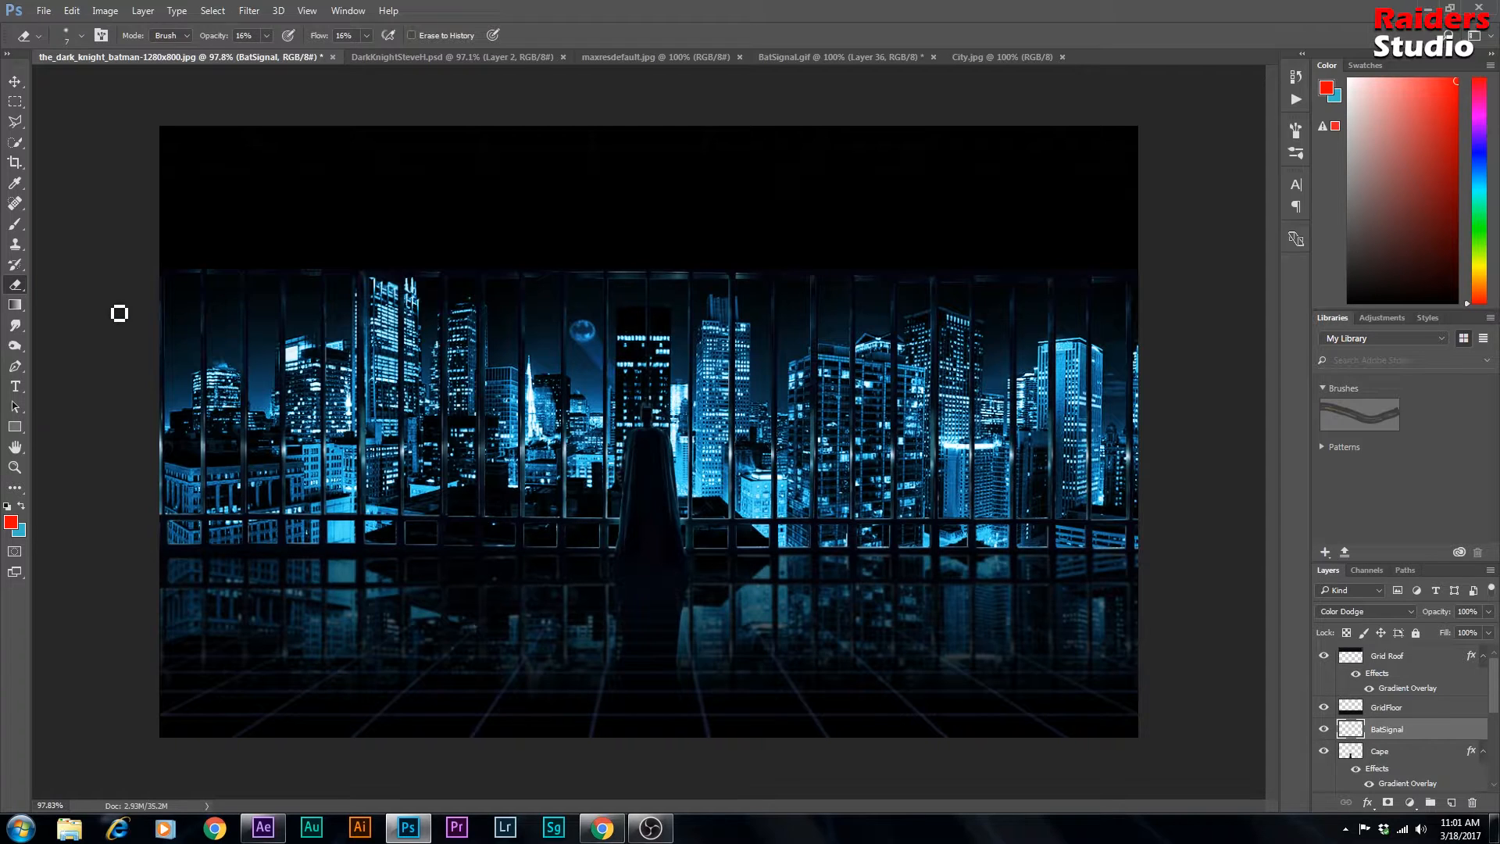
scroll(406, 526, up, 1)
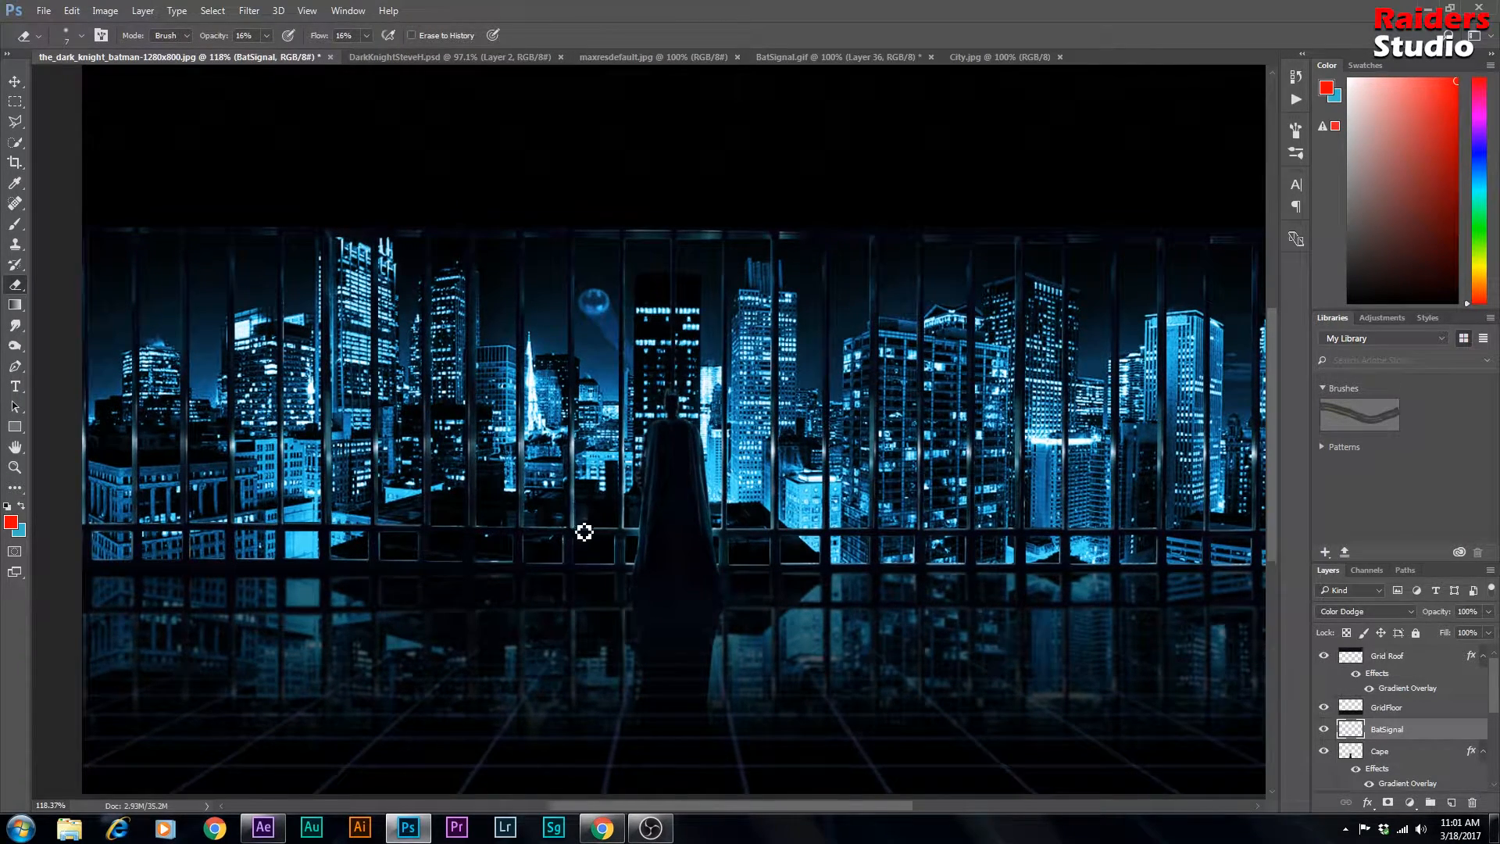
scroll(583, 532, down, 1)
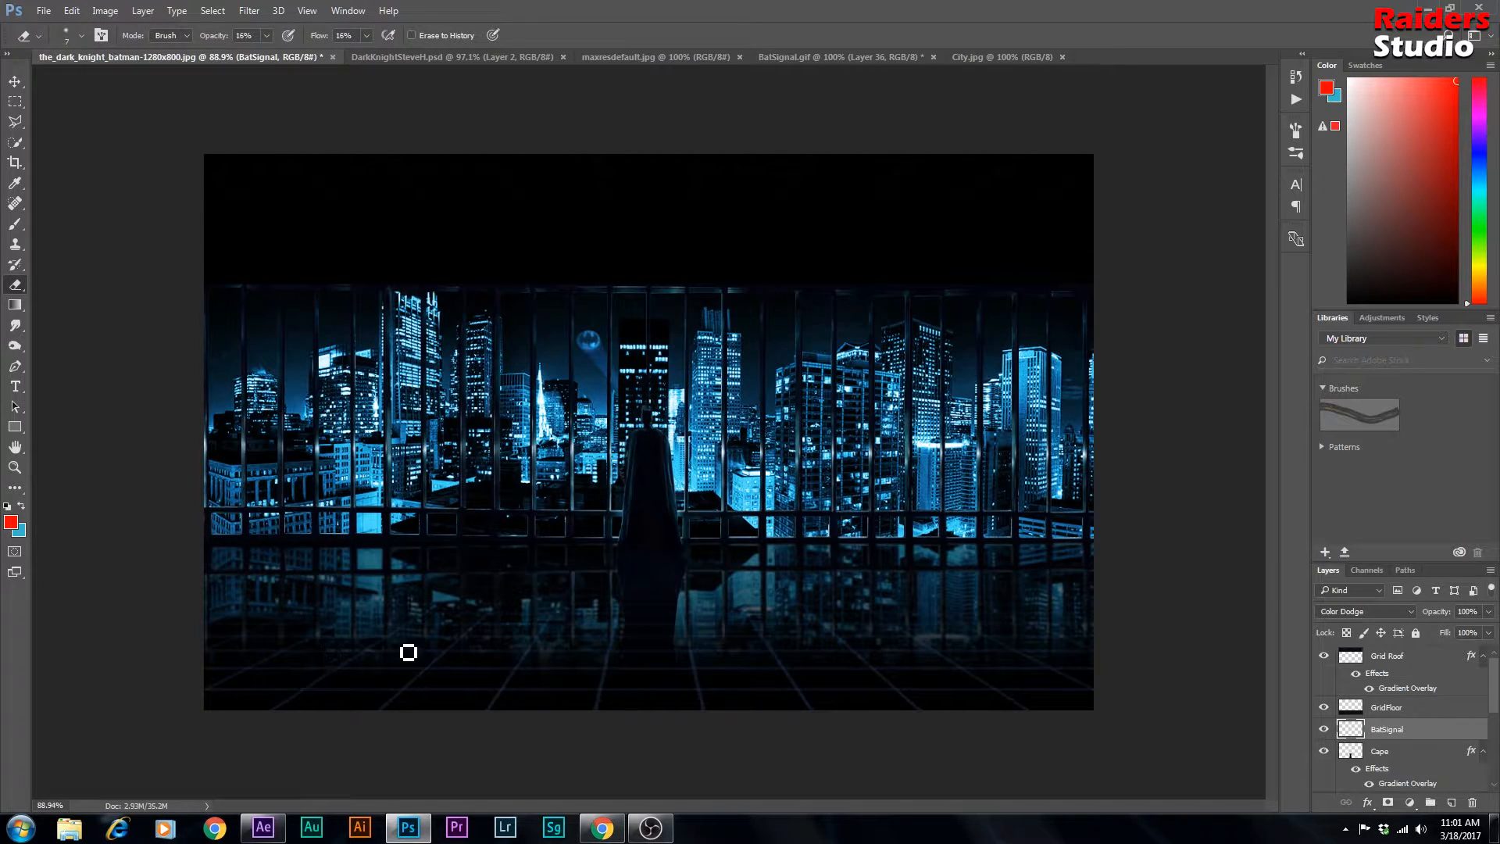
drag(1494, 679, 1494, 746)
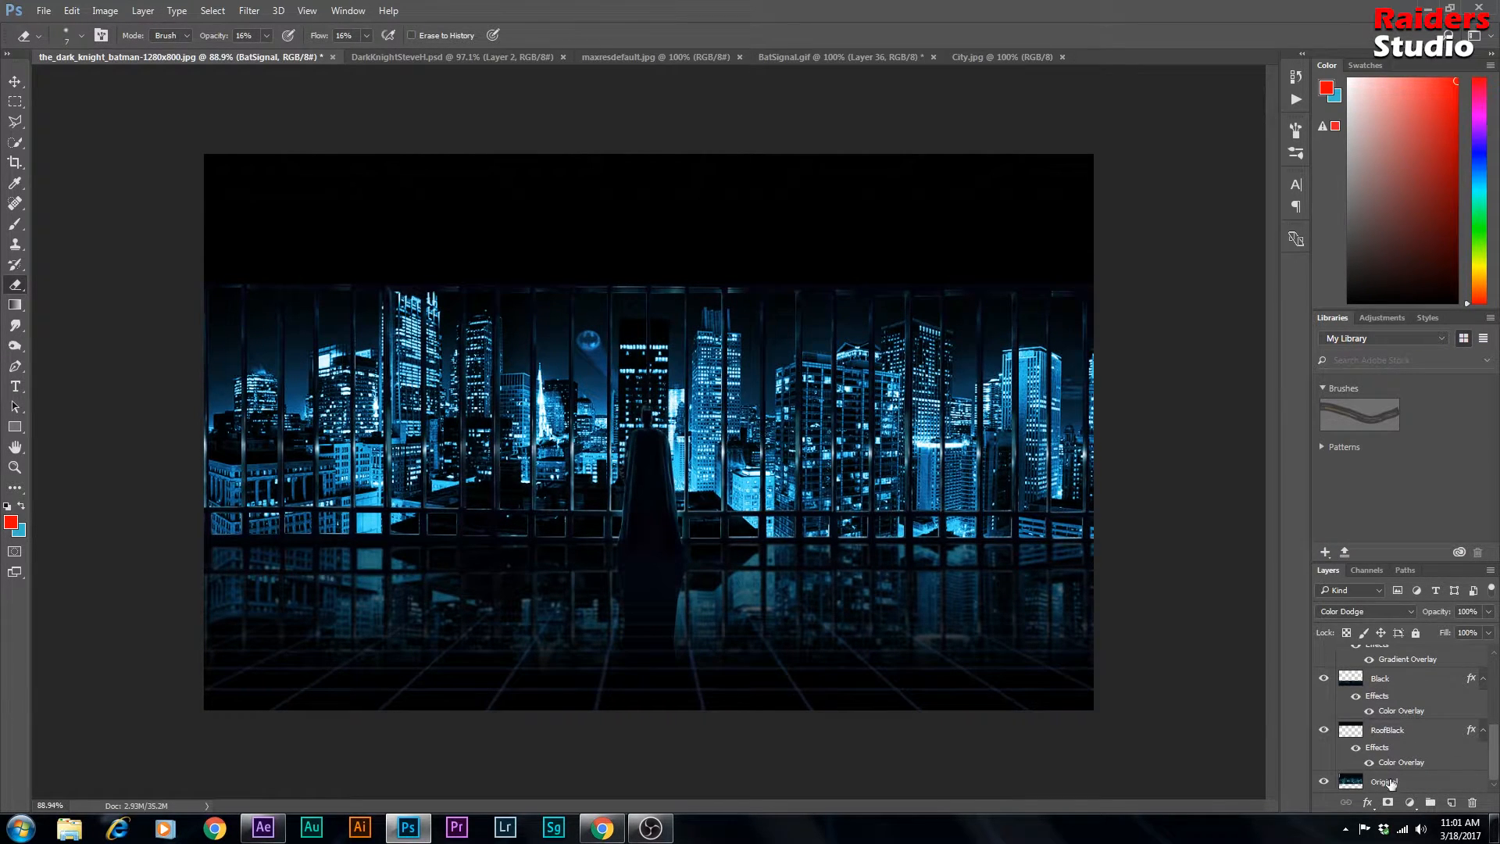
drag(1495, 752, 1496, 717)
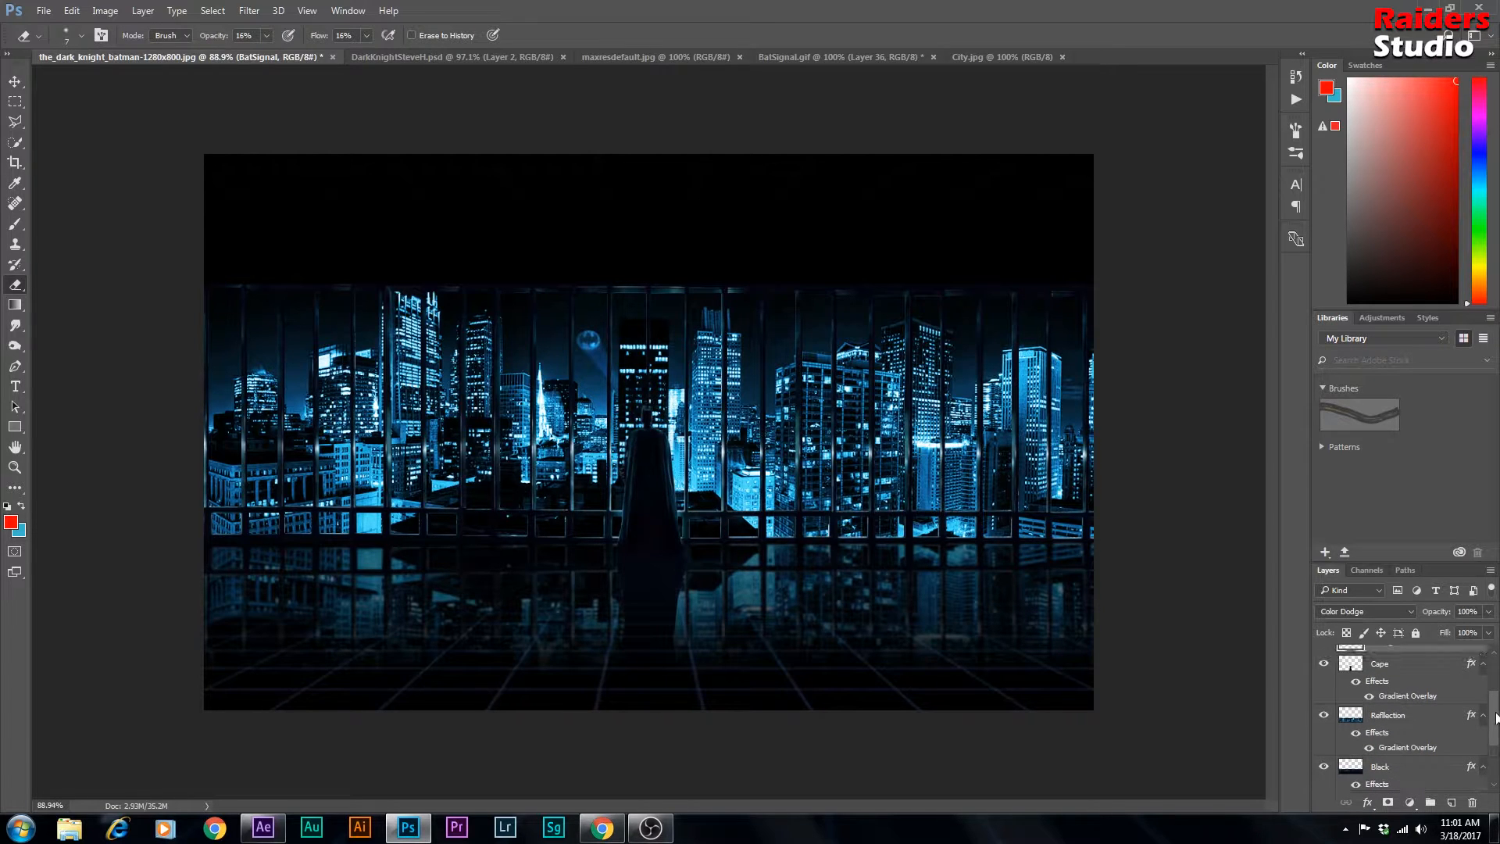
click(1413, 717)
mouse_move(1489, 611)
mouse_down()
mouse_move(1467, 633)
mouse_move(1491, 636)
mouse_up()
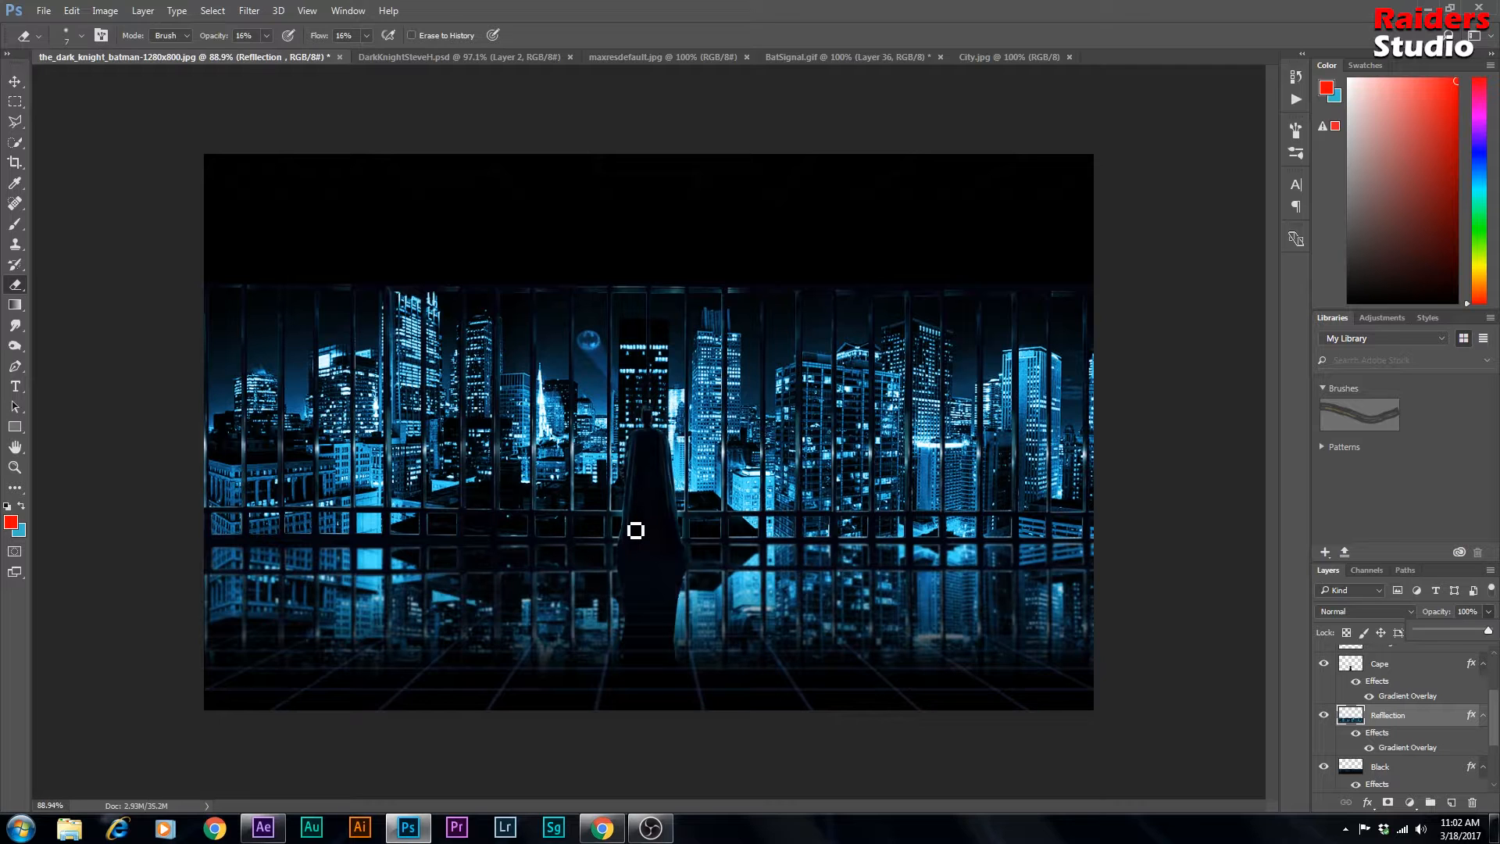
scroll(660, 472, up, 3)
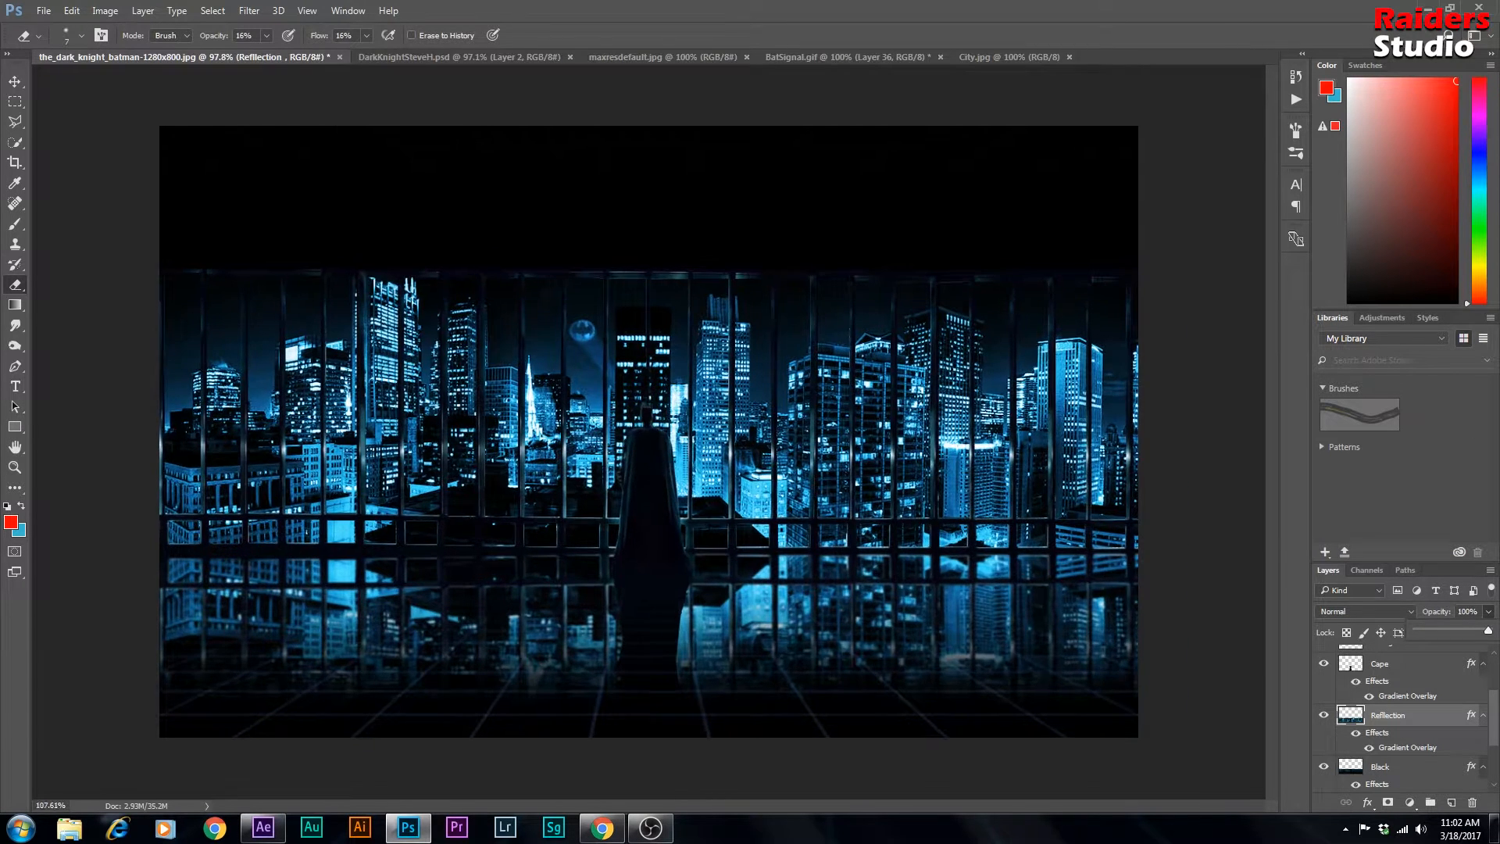
scroll(666, 458, down, 3)
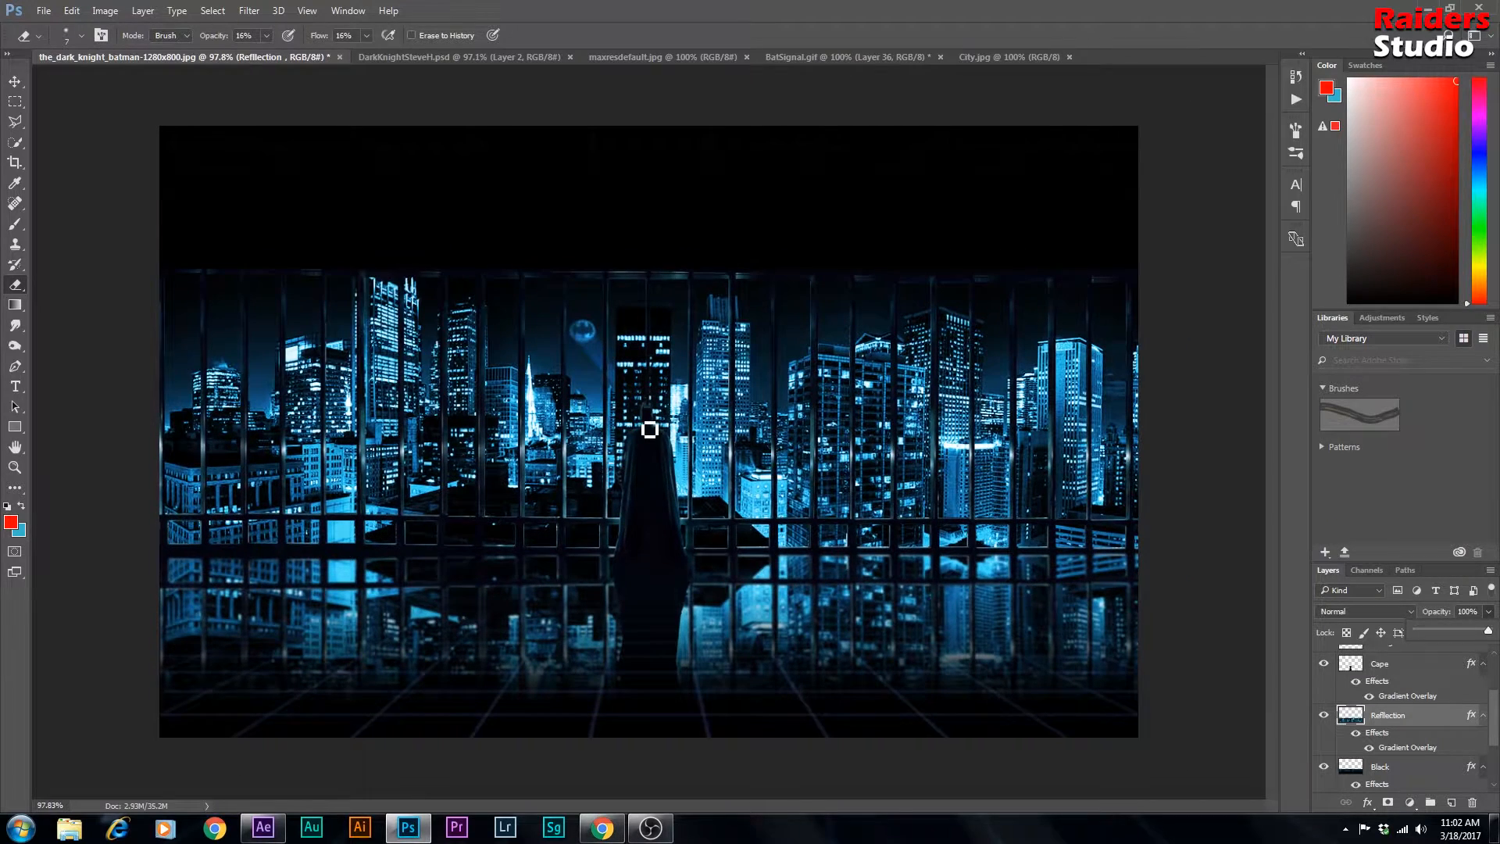